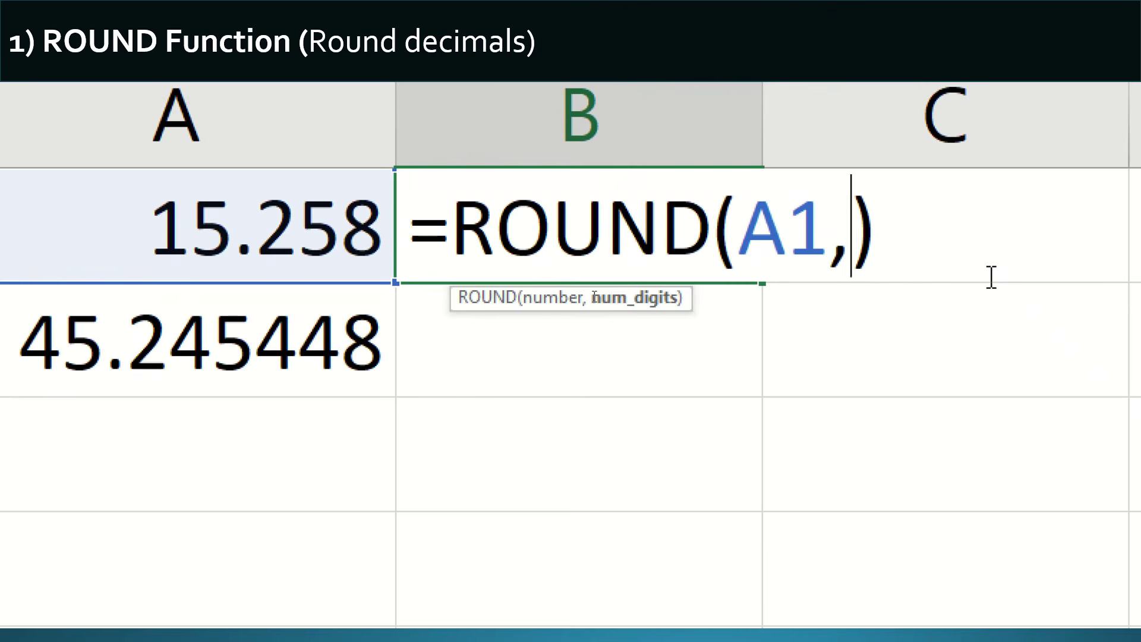
# Complete the formula in B1 as =ROUND(A1,2) and review its arguments
pyautogui.write('2')
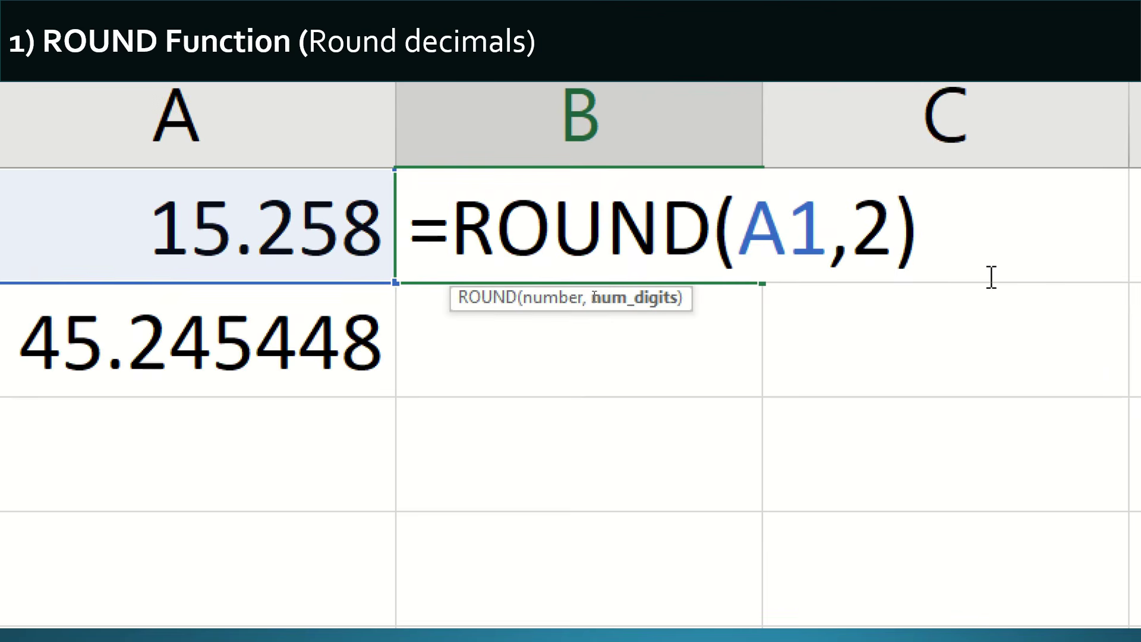
pyautogui.hotkey('ctrl', 'Return')
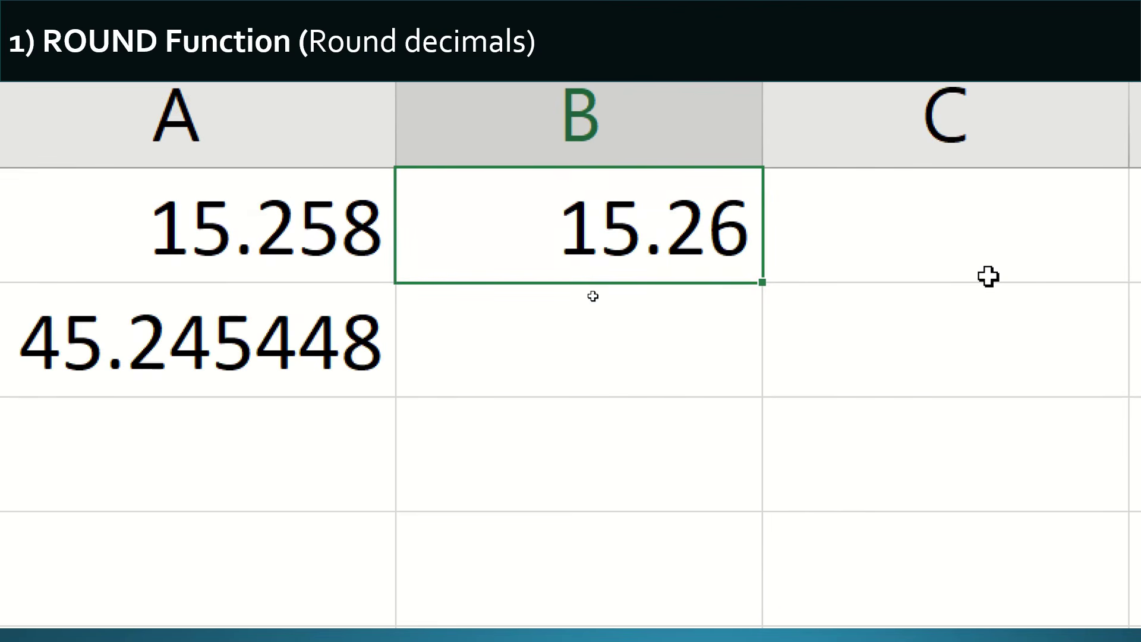
pyautogui.press('Left')
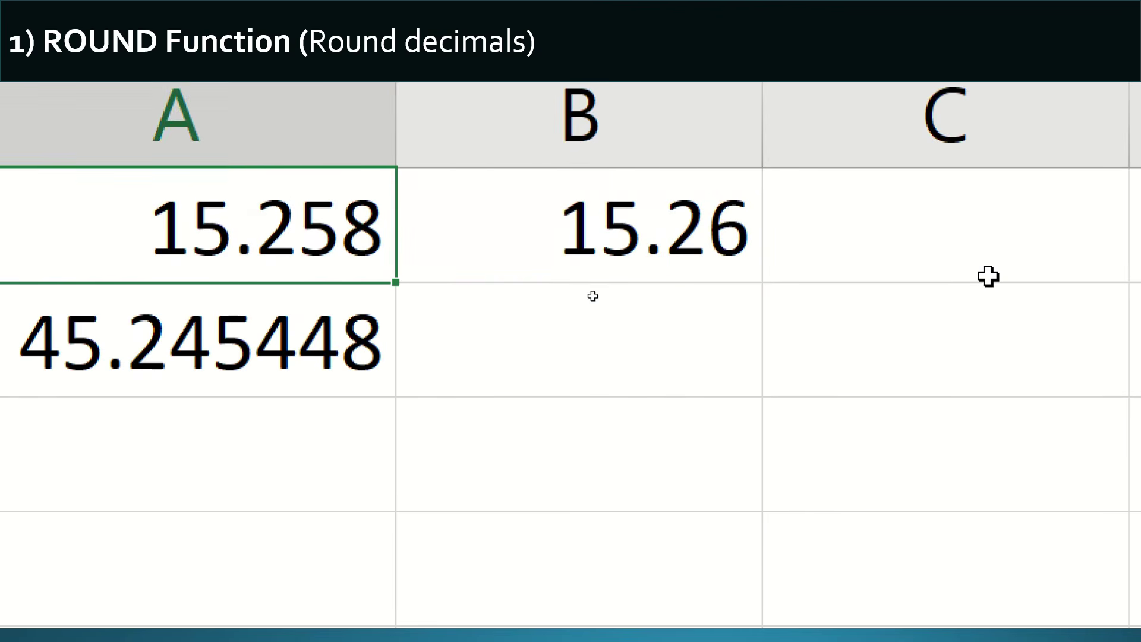
pyautogui.press('Right')
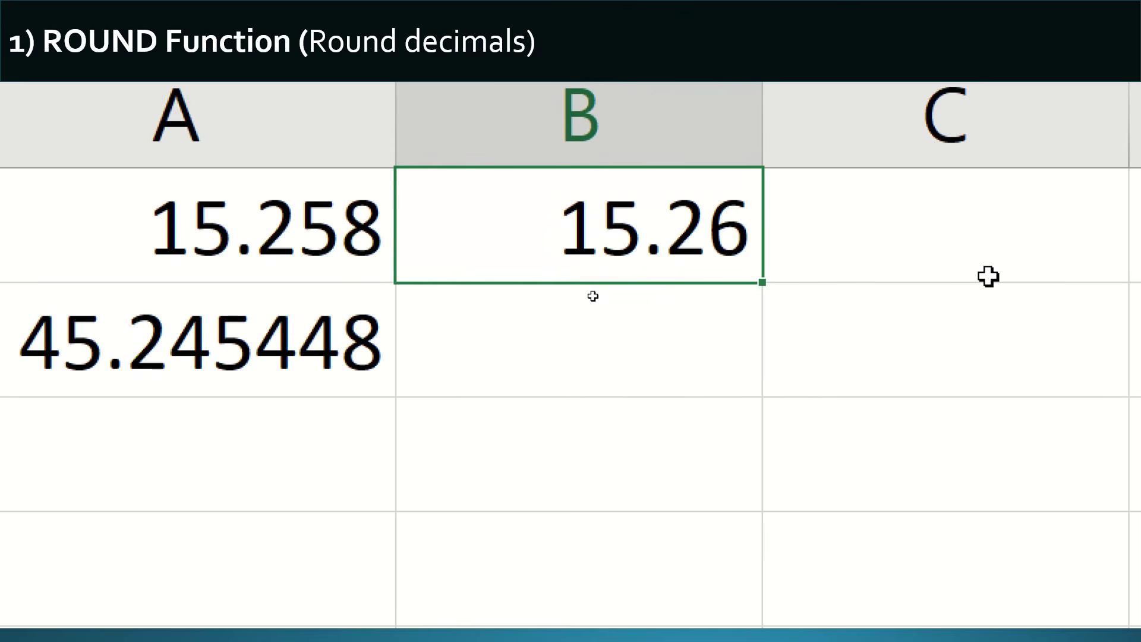
pyautogui.press('F2')
pyautogui.press('Left')
pyautogui.press('Left')
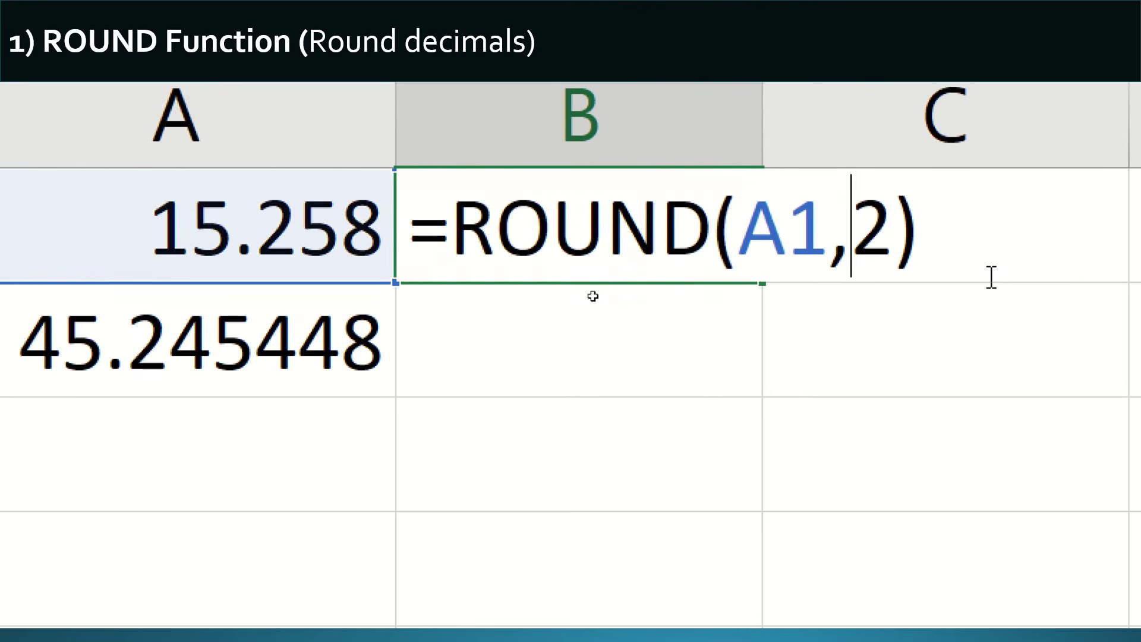
pyautogui.press('Escape')
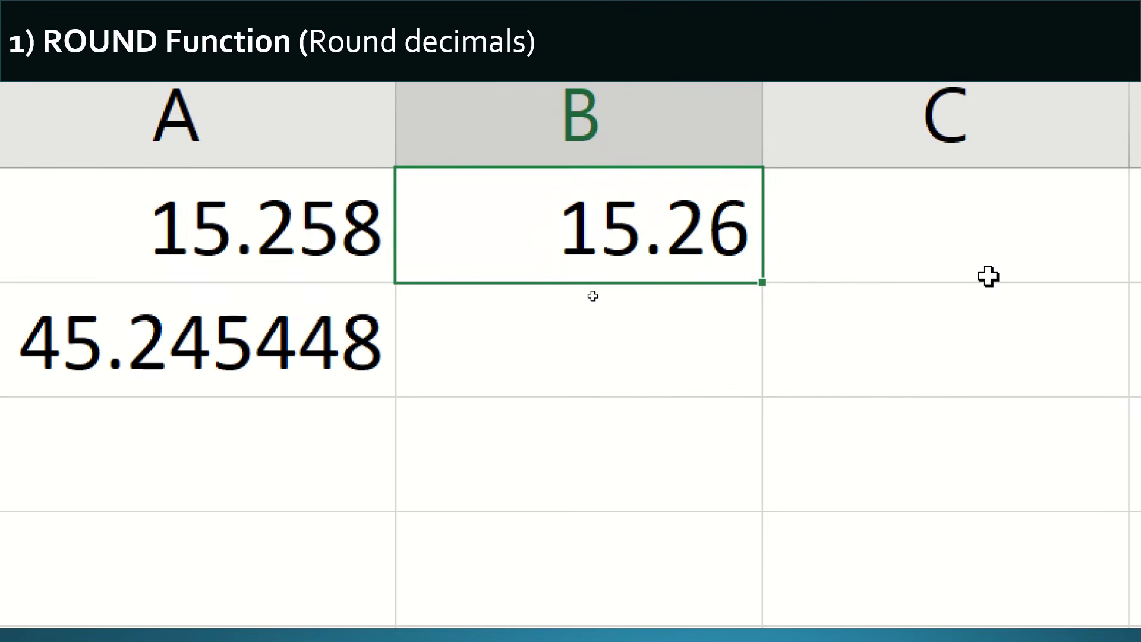
# Fill the ROUND formula from B1 down into B2
pyautogui.press('Down')
pyautogui.press('Up')
pyautogui.hotkey('shift', 'Down')
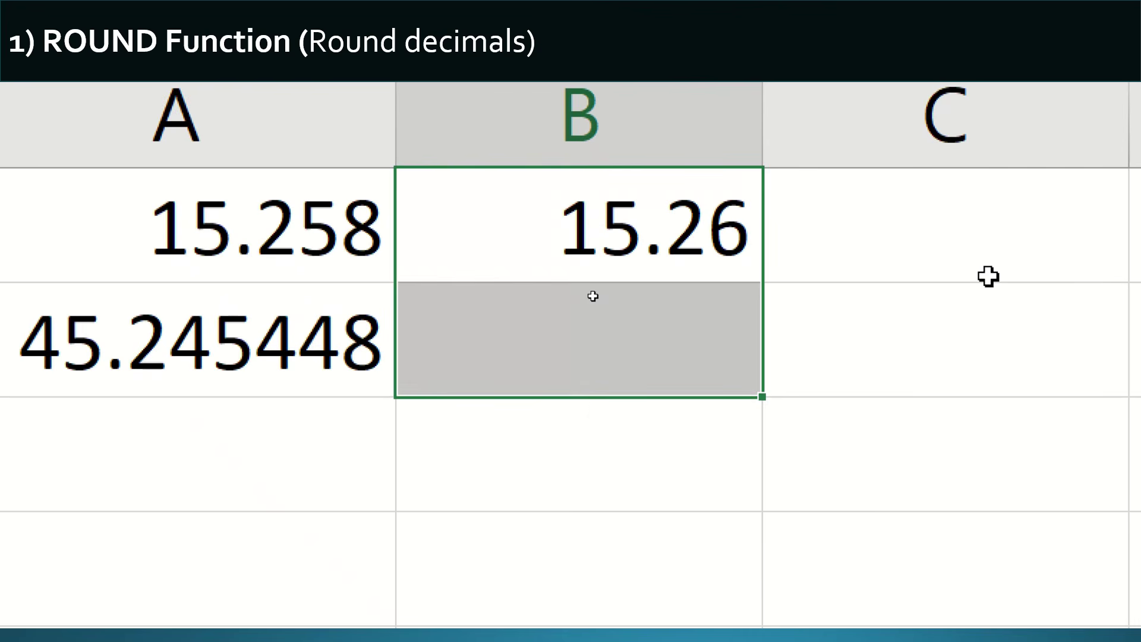
pyautogui.hotkey('ctrl', 'd')
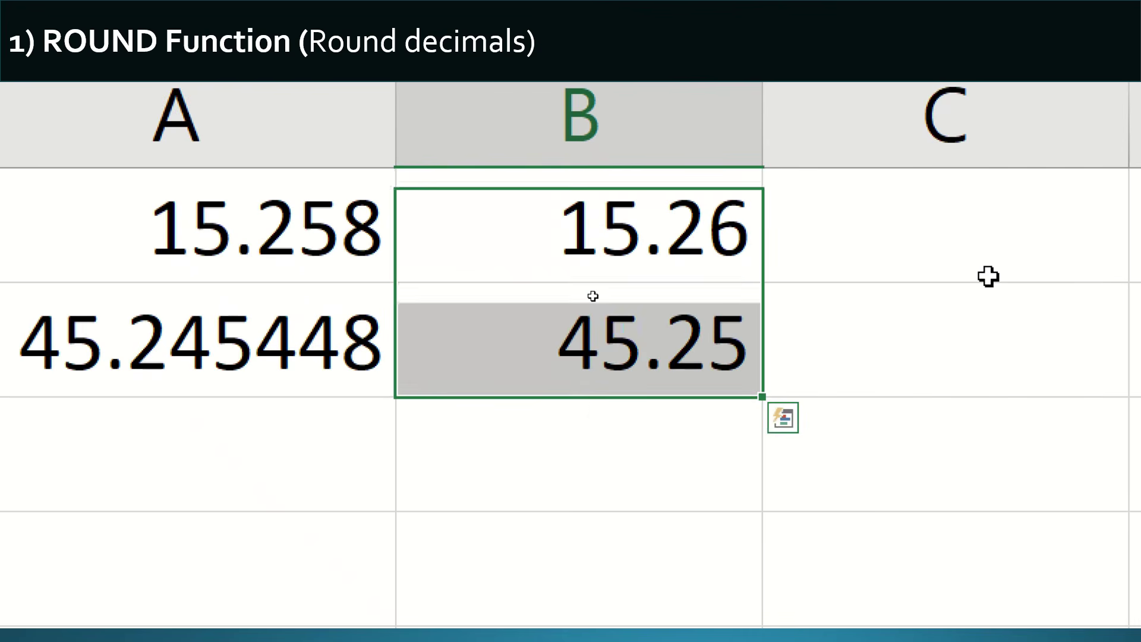
# Set the number of digits in B2's ROUND formula to 3, making it =ROUND(A2,3)
pyautogui.press('Down')
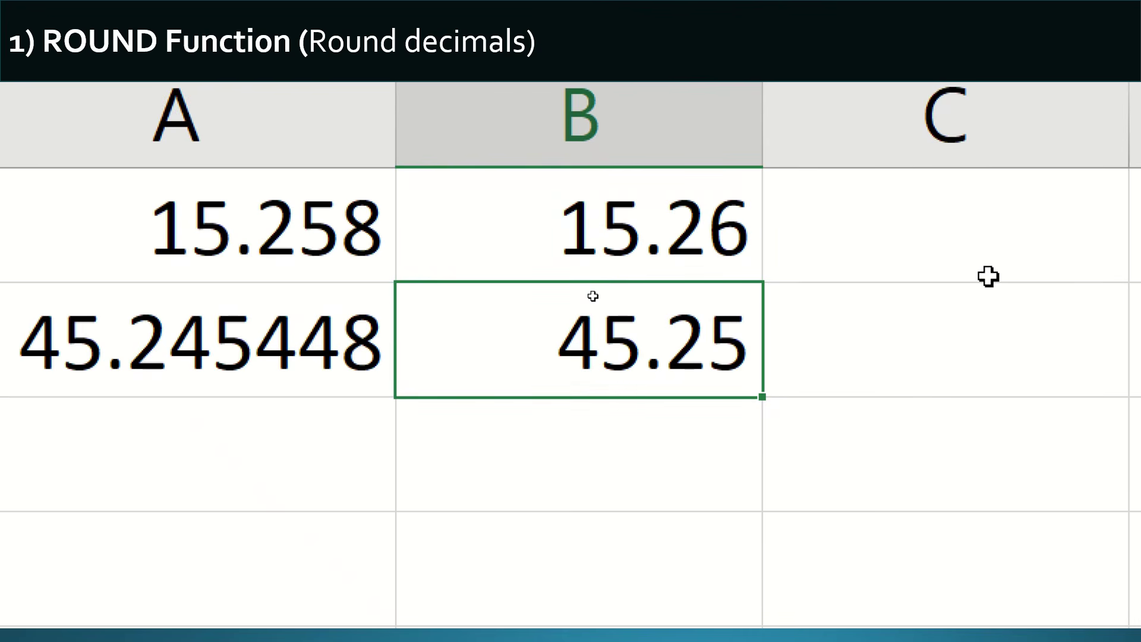
pyautogui.press('F2')
pyautogui.press('Left')
pyautogui.press('Left')
pyautogui.press('Left')
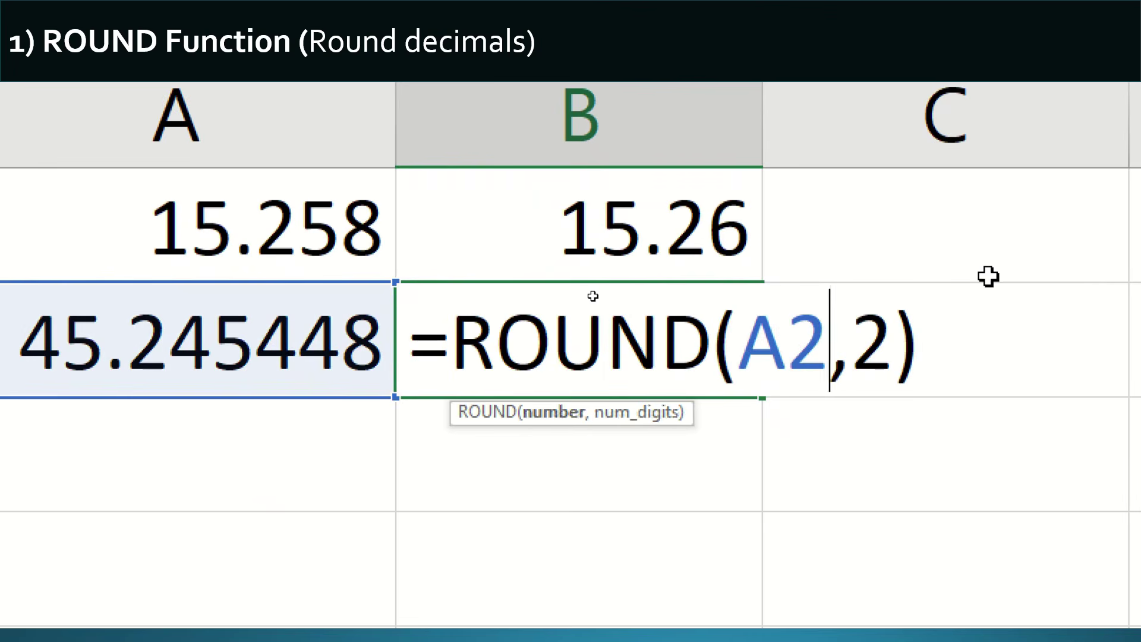
pyautogui.press('Right')
pyautogui.press('Delete')
pyautogui.write('3')
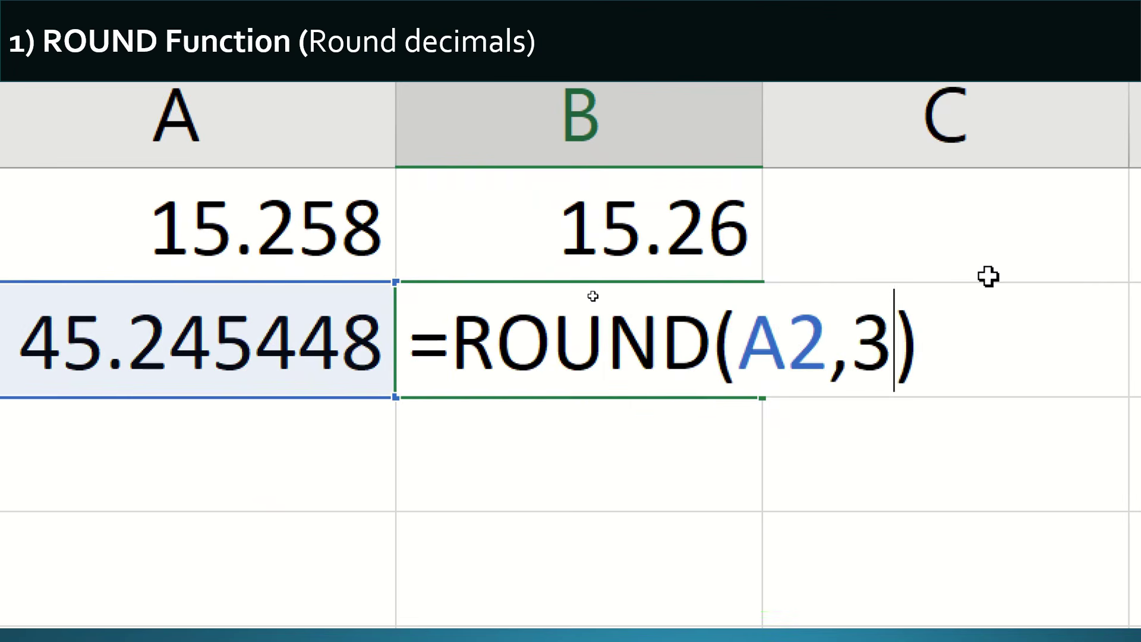
pyautogui.hotkey('ctrl', 'Return')
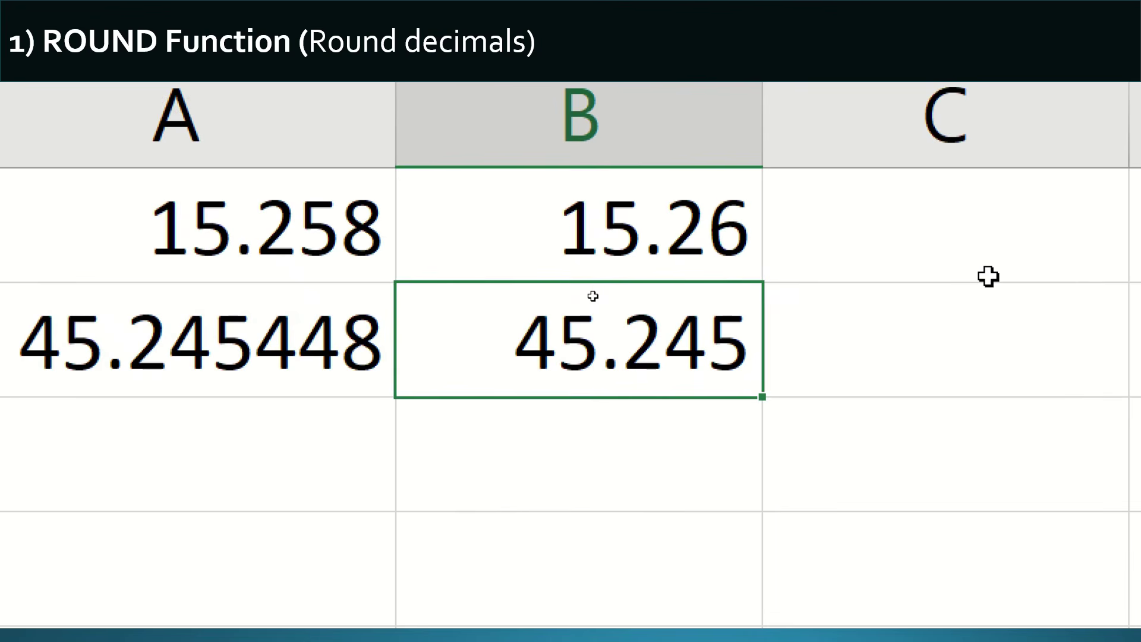
pyautogui.press('Delete')
pyautogui.hotkey('ctrl', 'z')
# Change the formula in B1 to =ROUND(A1,-1) to round to the nearest ten
pyautogui.press('Up')
pyautogui.press('F2')
pyautogui.press('Left')
pyautogui.press('Left')
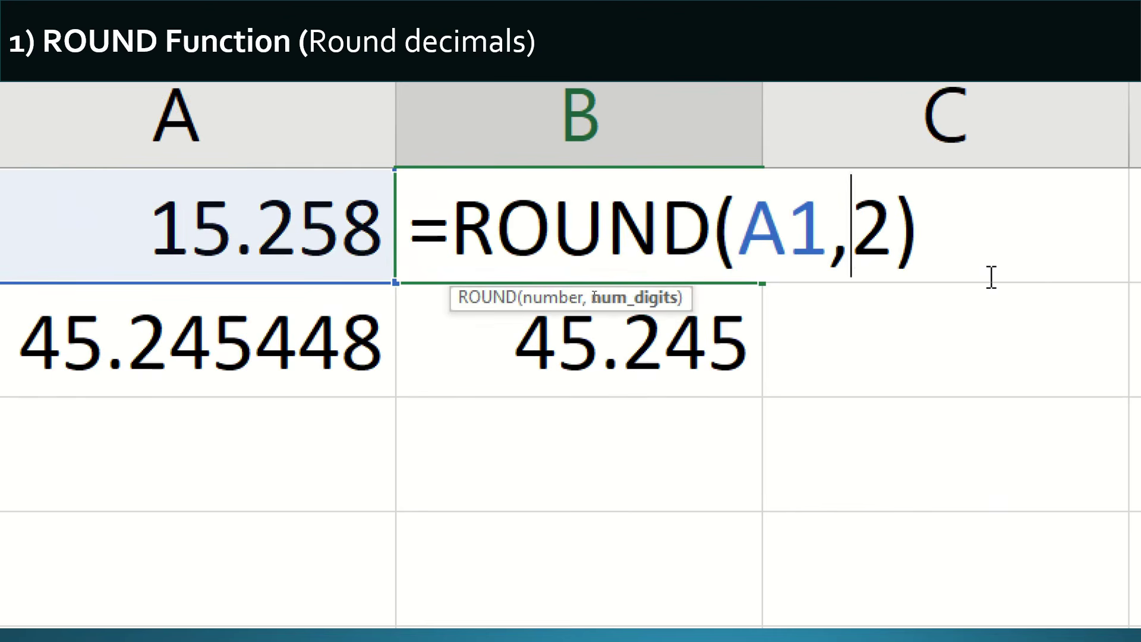
pyautogui.press('Delete')
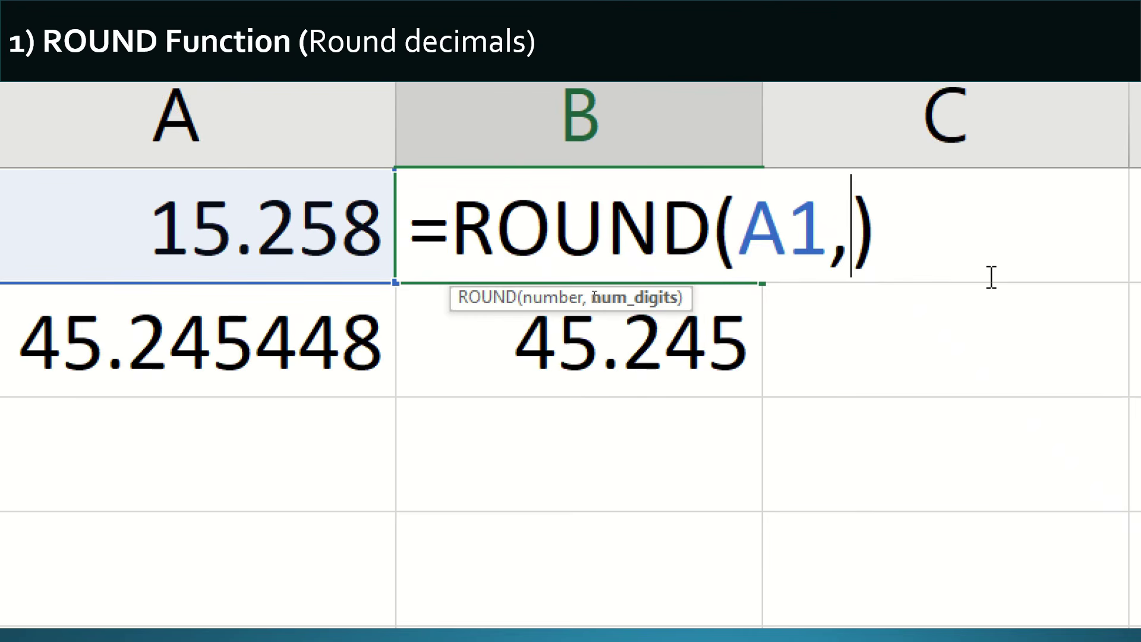
pyautogui.write('-1')
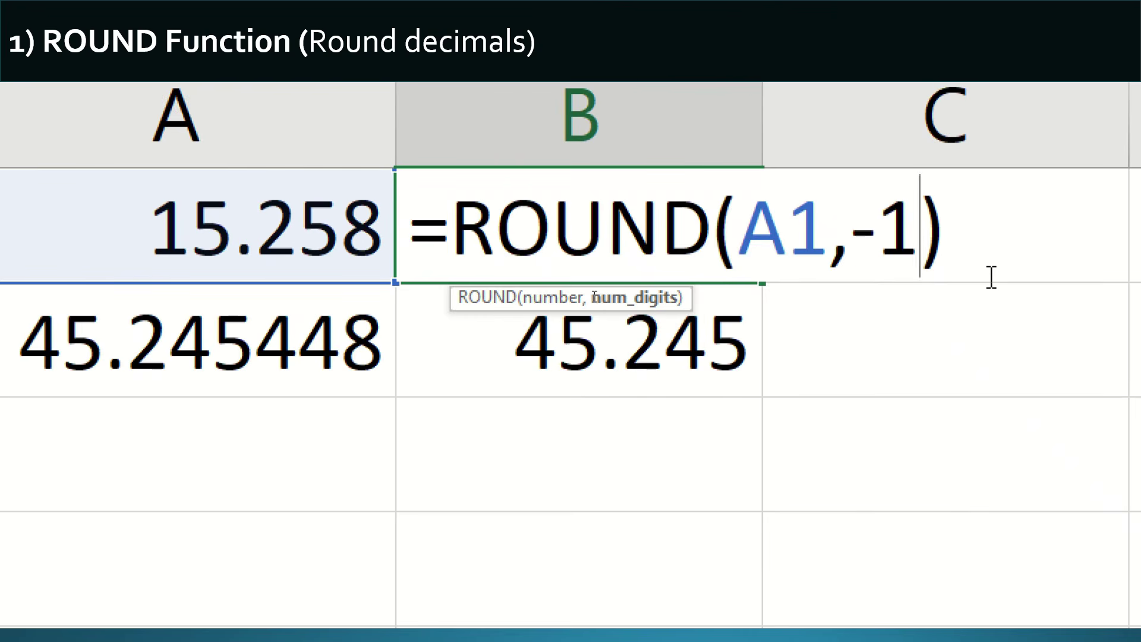
pyautogui.press('Home')
pyautogui.press('Return')
pyautogui.press('Up')
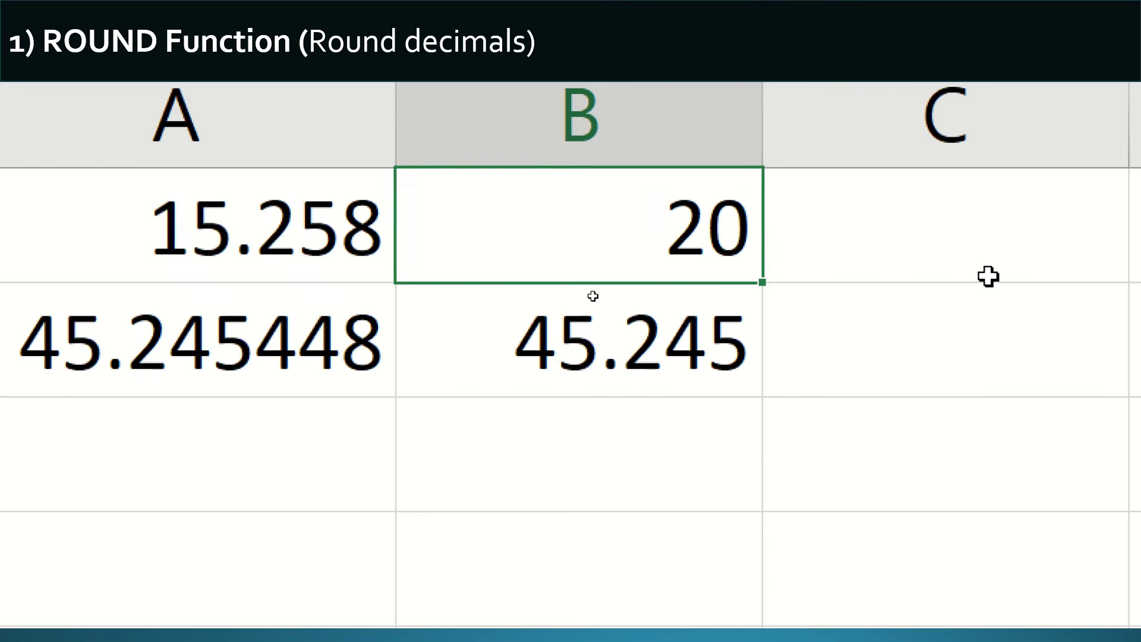
# Test the rounding in B1 by entering 85 and then 84 as the number in A1
pyautogui.press('Left')
pyautogui.write('85')
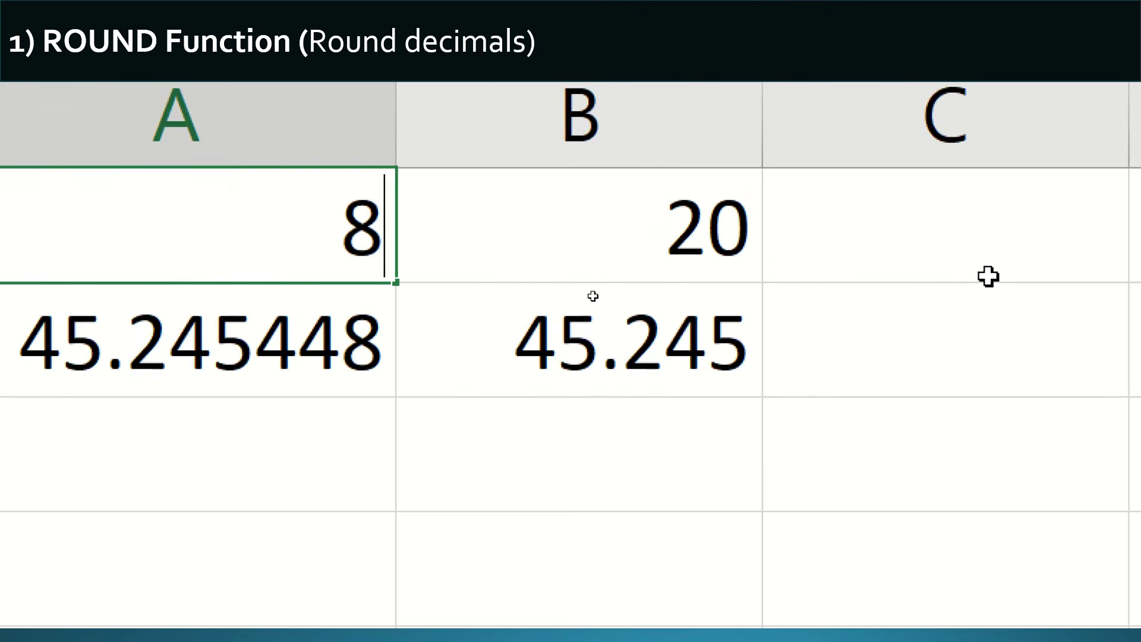
pyautogui.press('Tab')
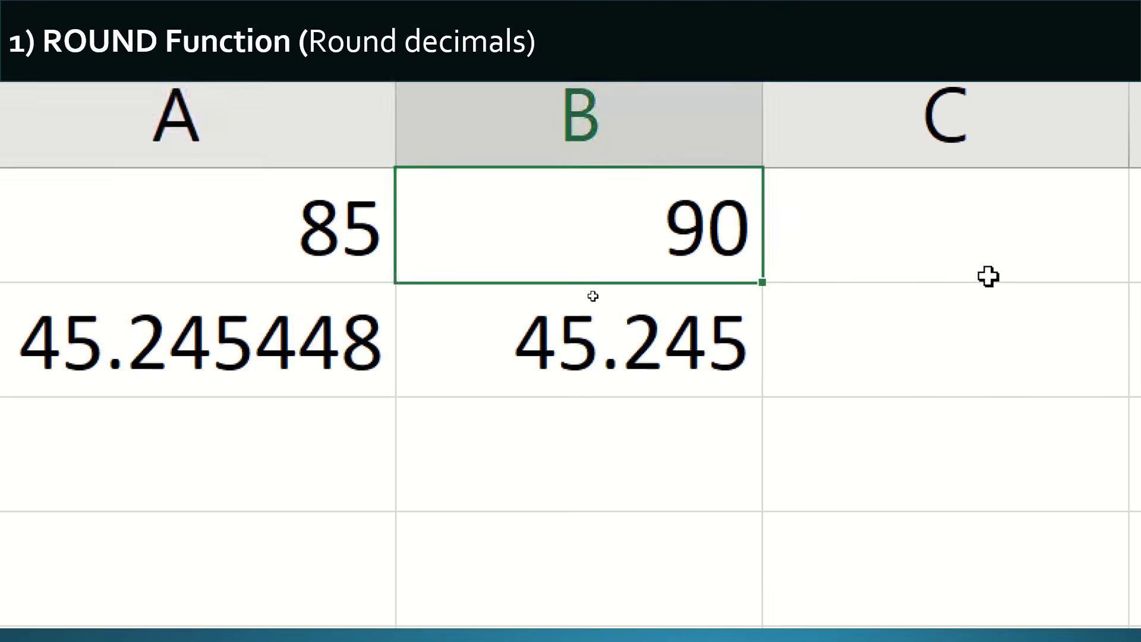
pyautogui.press('Left')
pyautogui.write('84')
pyautogui.press('Tab')
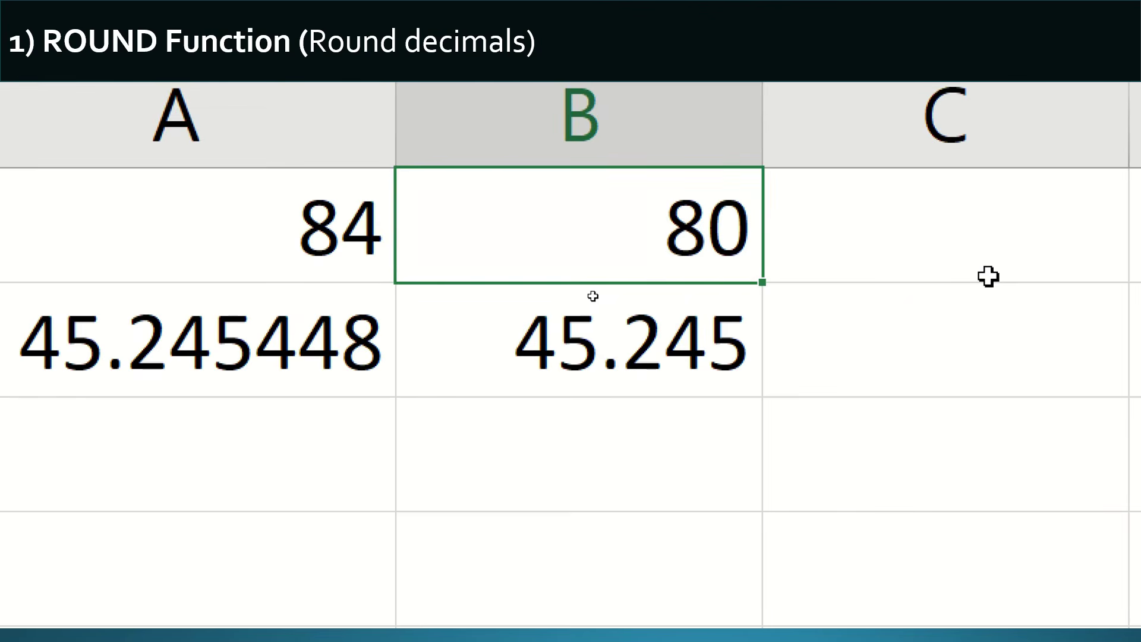
# Change the formula in B1 to =ROUND(A1,-2) to round to the nearest hundred
pyautogui.press('Left')
pyautogui.press('Right')
pyautogui.press('F2')
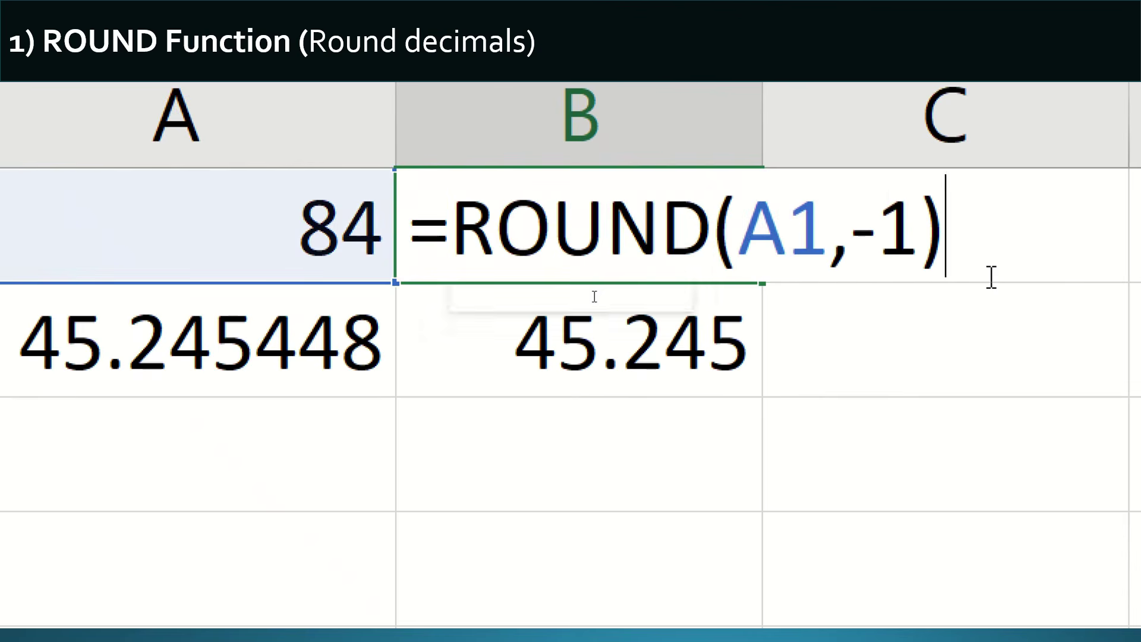
pyautogui.press('Left')
pyautogui.press('Left')
pyautogui.press('Delete')
pyautogui.write('2')
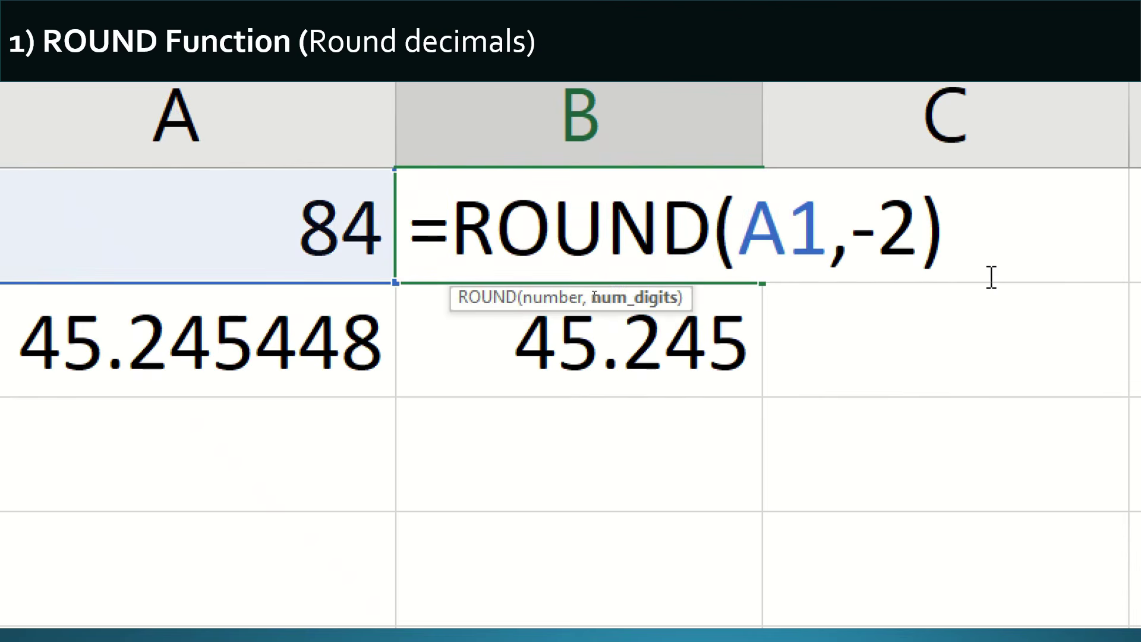
pyautogui.hotkey('ctrl', 'Return')
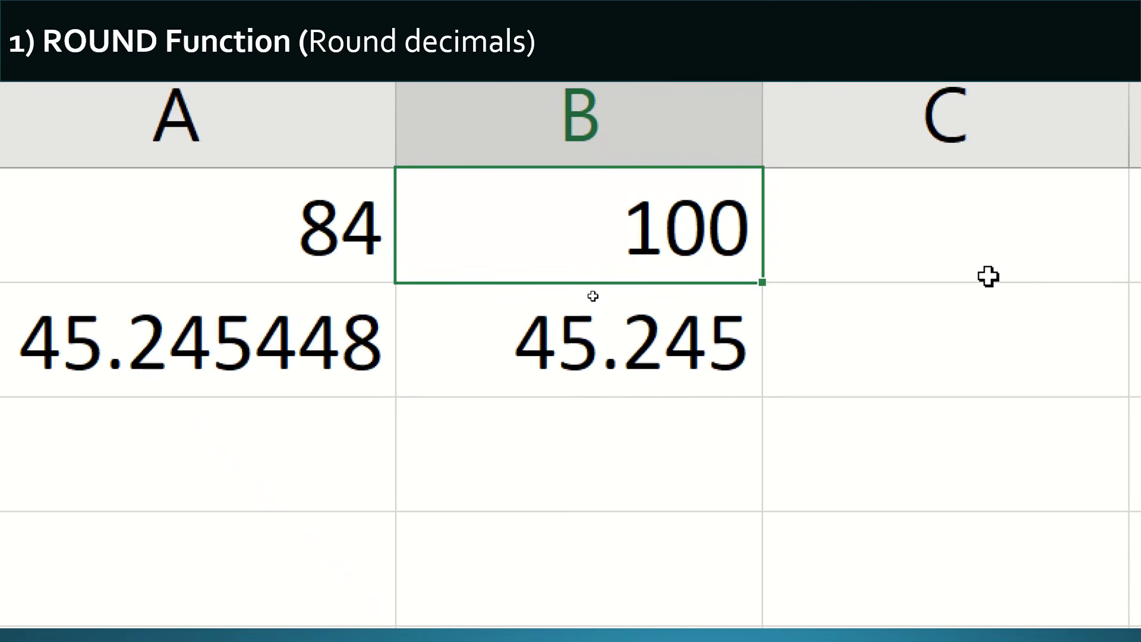
# Replace the number in A1 with 84.25 to test the rounding to hundreds
pyautogui.press('Left')
pyautogui.write('84.')
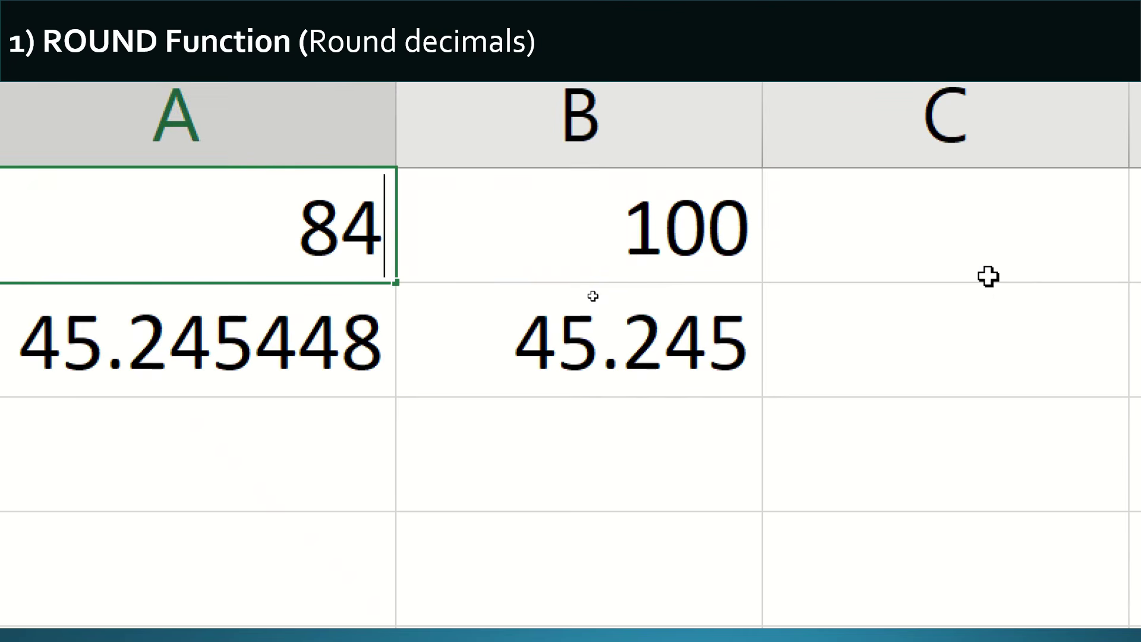
pyautogui.write('25')
pyautogui.press('Right')
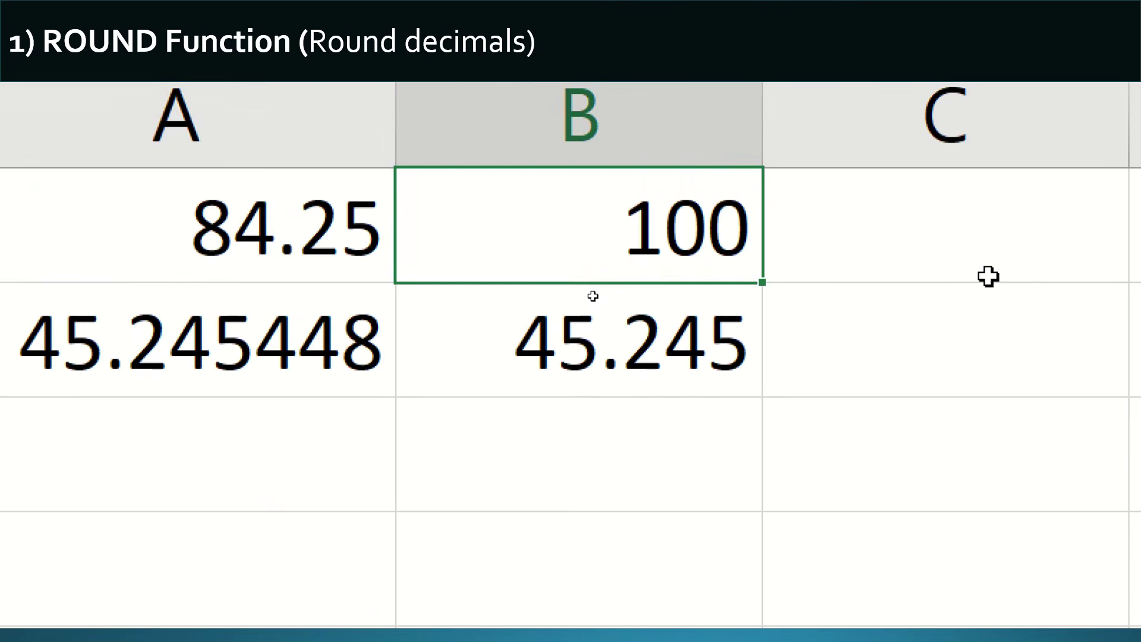
# Replace the number in A1 with 1575 and review the ROUND formula in B1
pyautogui.press('Left')
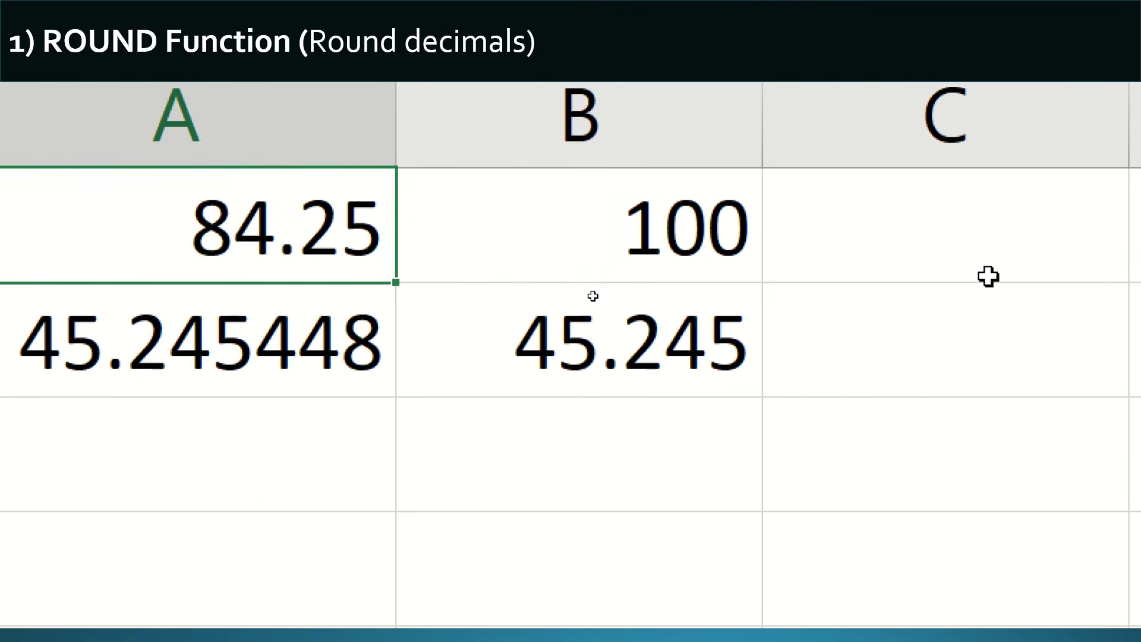
pyautogui.press('Delete')
pyautogui.write('575')
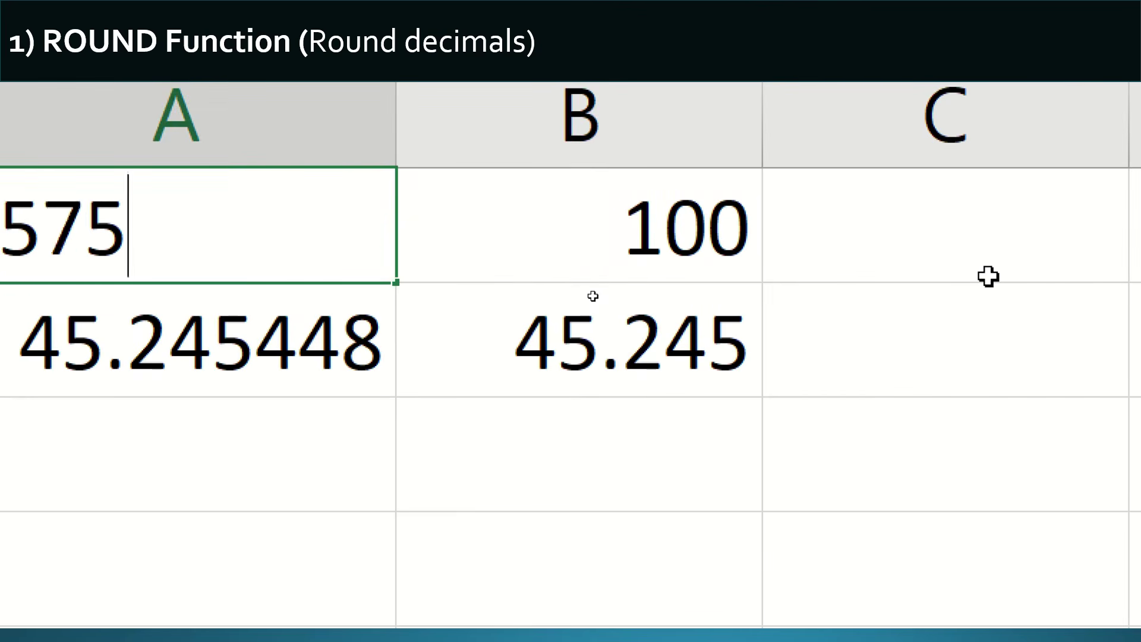
pyautogui.press('Right')
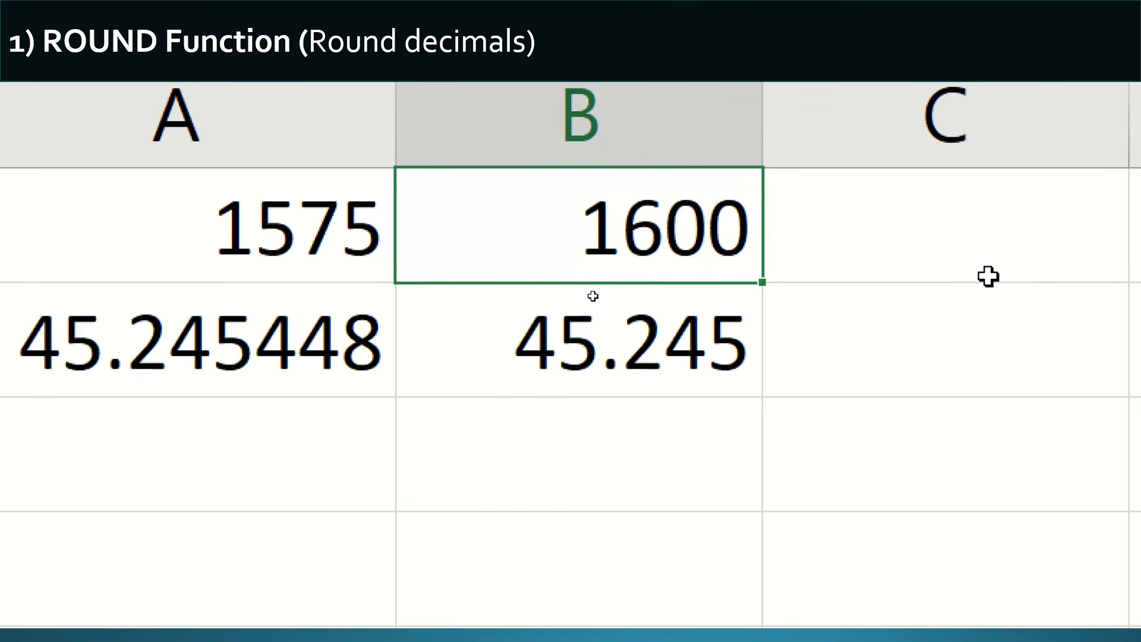
pyautogui.press('F2')
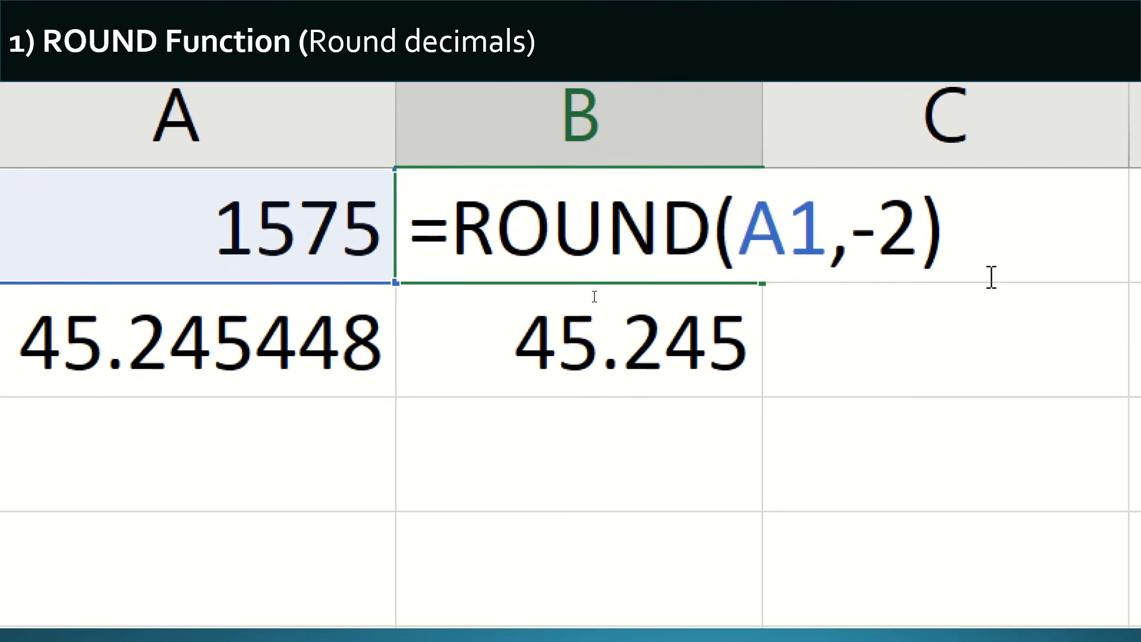
pyautogui.press('Return')
pyautogui.press('Left')
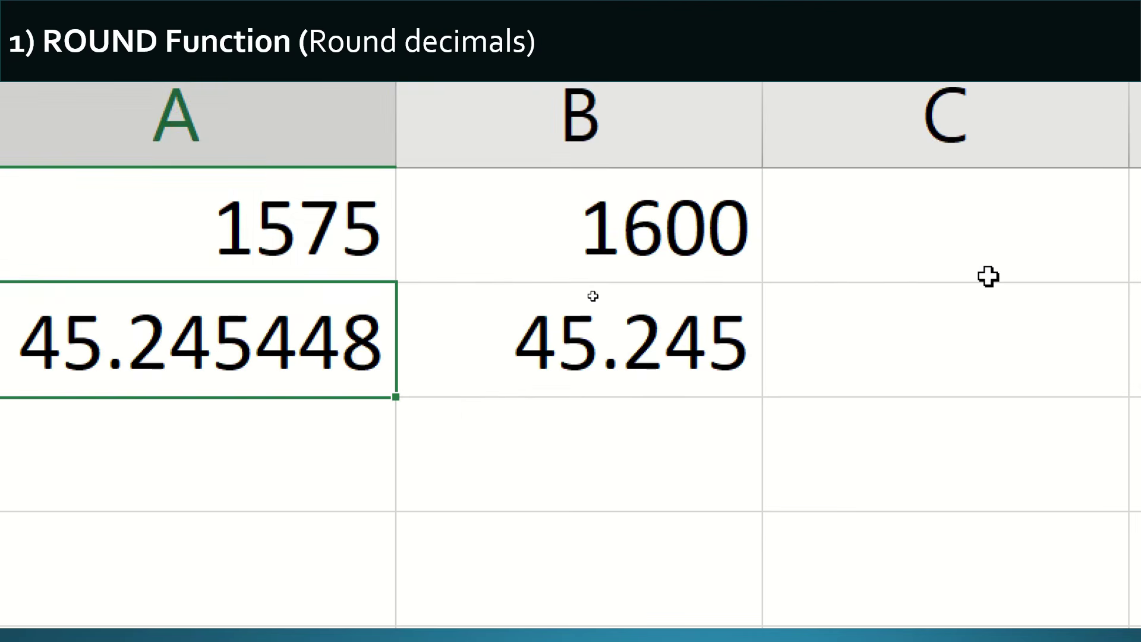
# Clear the formula from B1 and enter 12.48 in A1
pyautogui.press('Up')
pyautogui.press('Right')
pyautogui.press('Down')
pyautogui.press('Up')
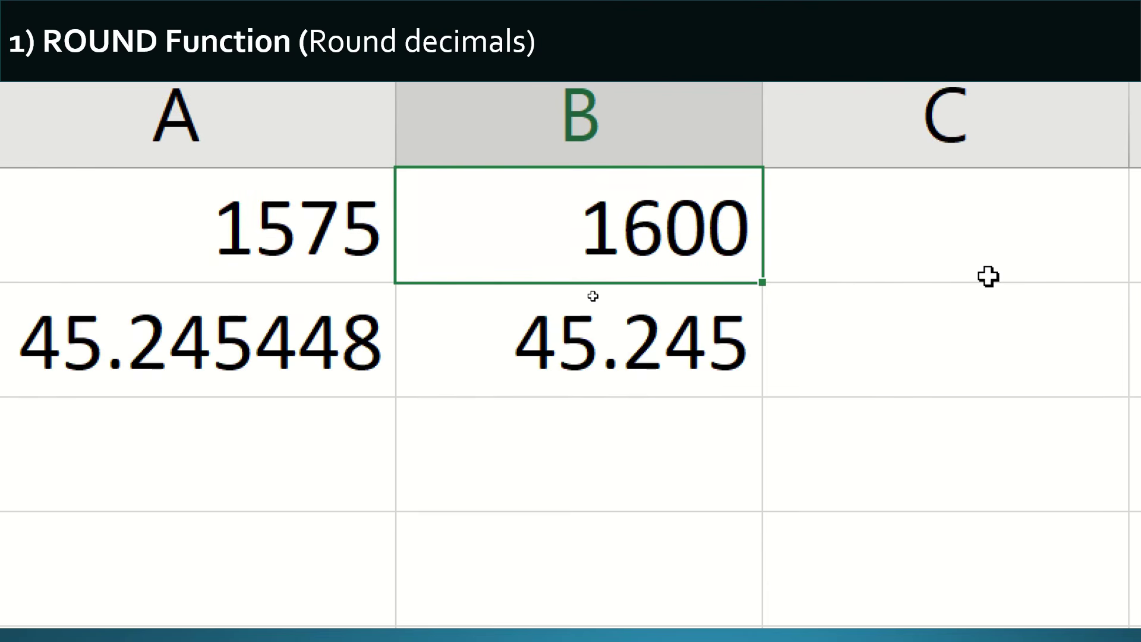
pyautogui.press('Delete')
pyautogui.press('Left')
pyautogui.press('Right')
pyautogui.press('Left')
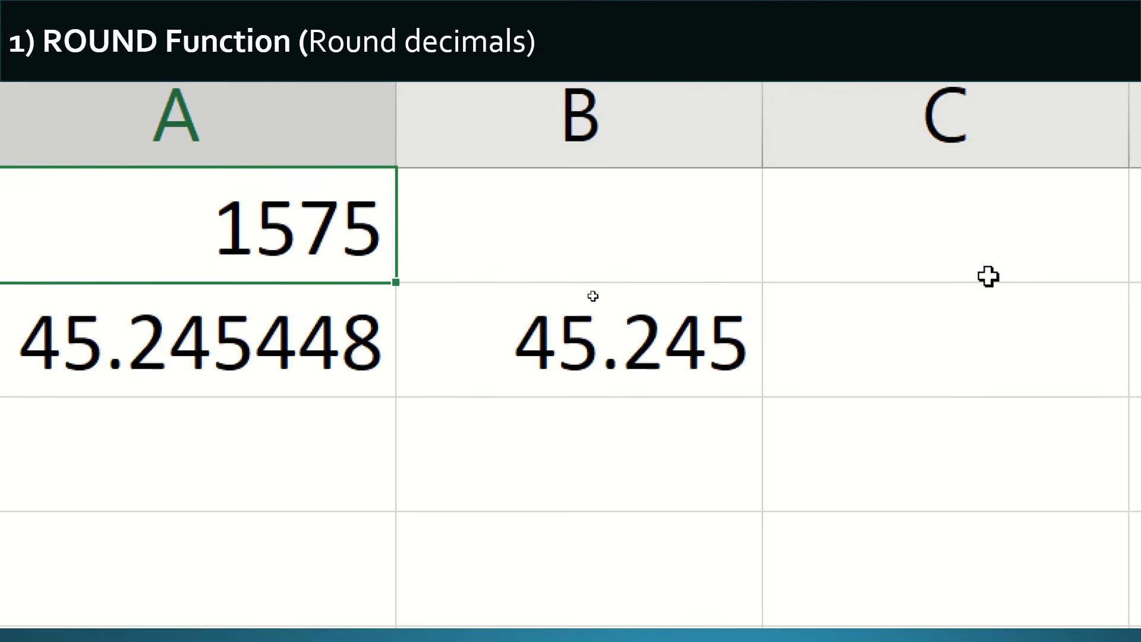
pyautogui.write('12.')
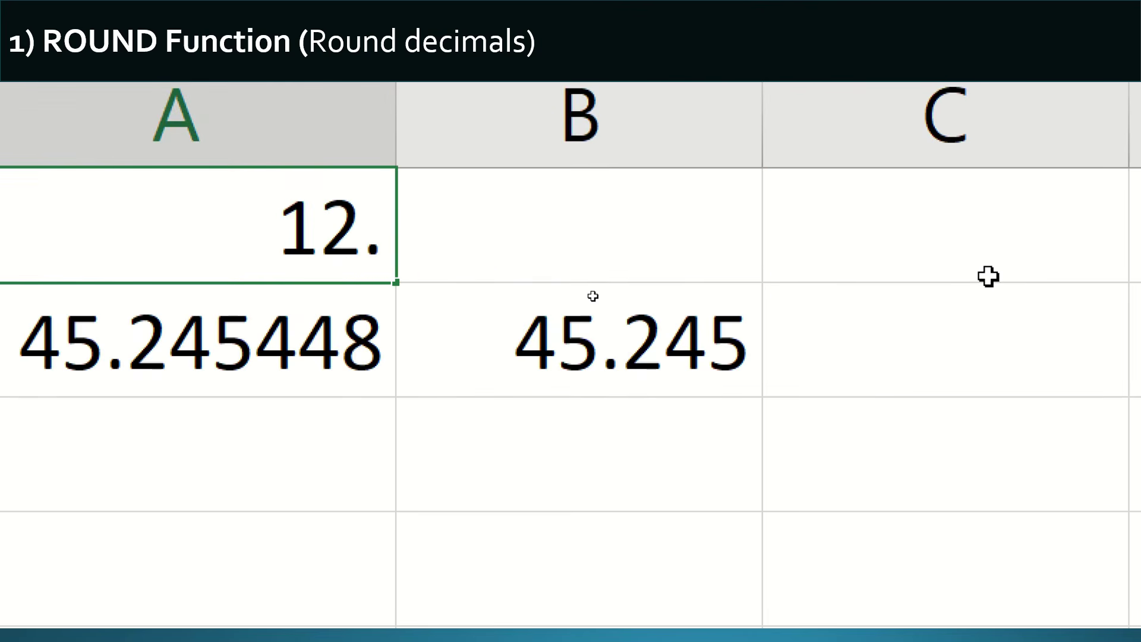
pyautogui.write('48')
pyautogui.press('Tab')
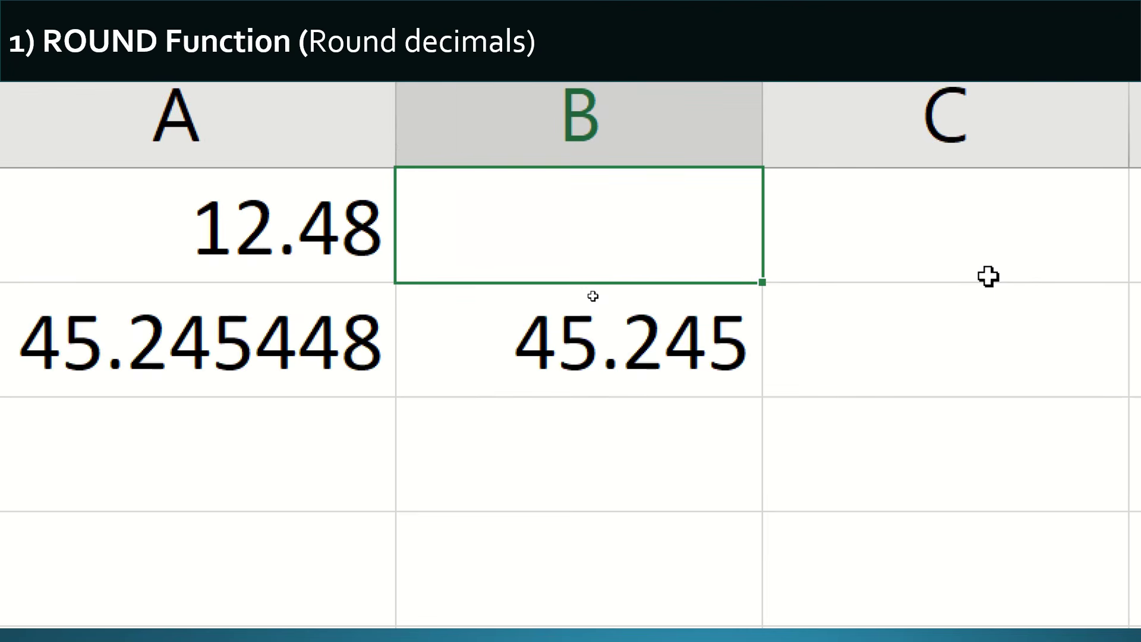
# Enter the formula =ROUND(A1,0) in B1 to round A1 to a whole number
pyautogui.write('R')
pyautogui.press('BackSpace')
pyautogui.write('=ROUND(A1')
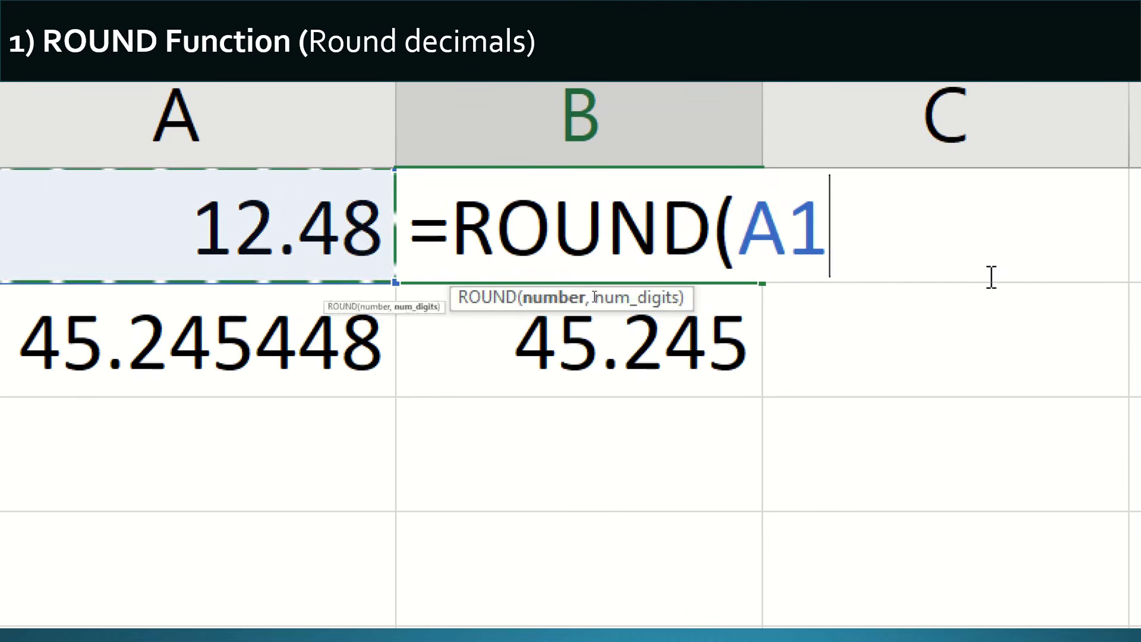
pyautogui.write(',0)')
pyautogui.press('Return')
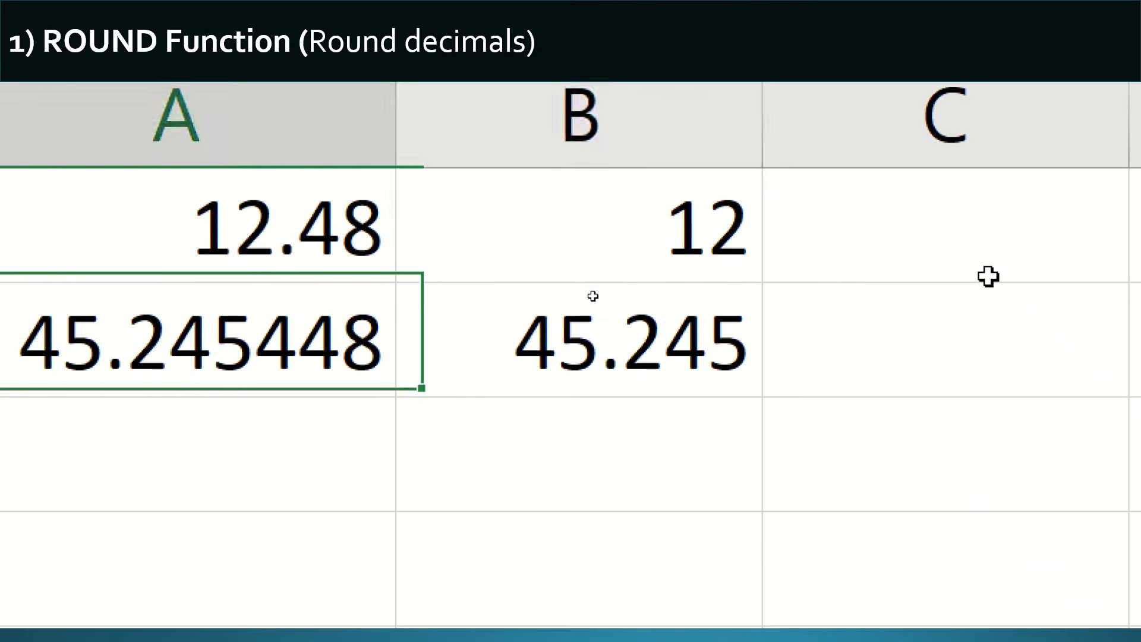
# Replace the number in A1 with 12.51 to test rounding to a whole number
pyautogui.click(592, 281)
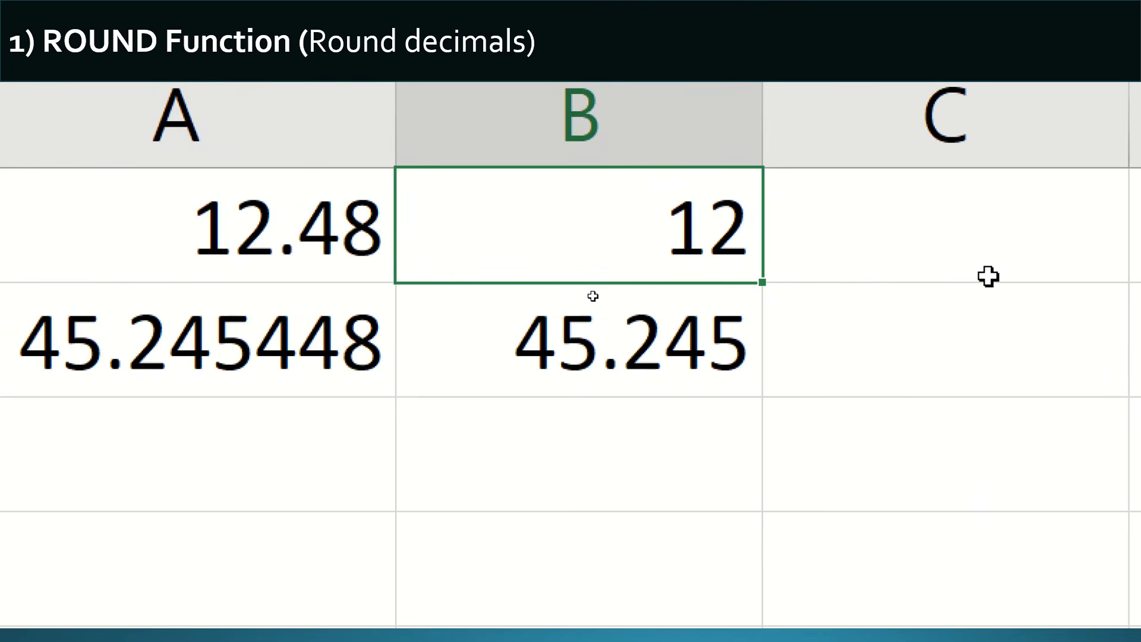
pyautogui.press('Left')
pyautogui.write('12.')
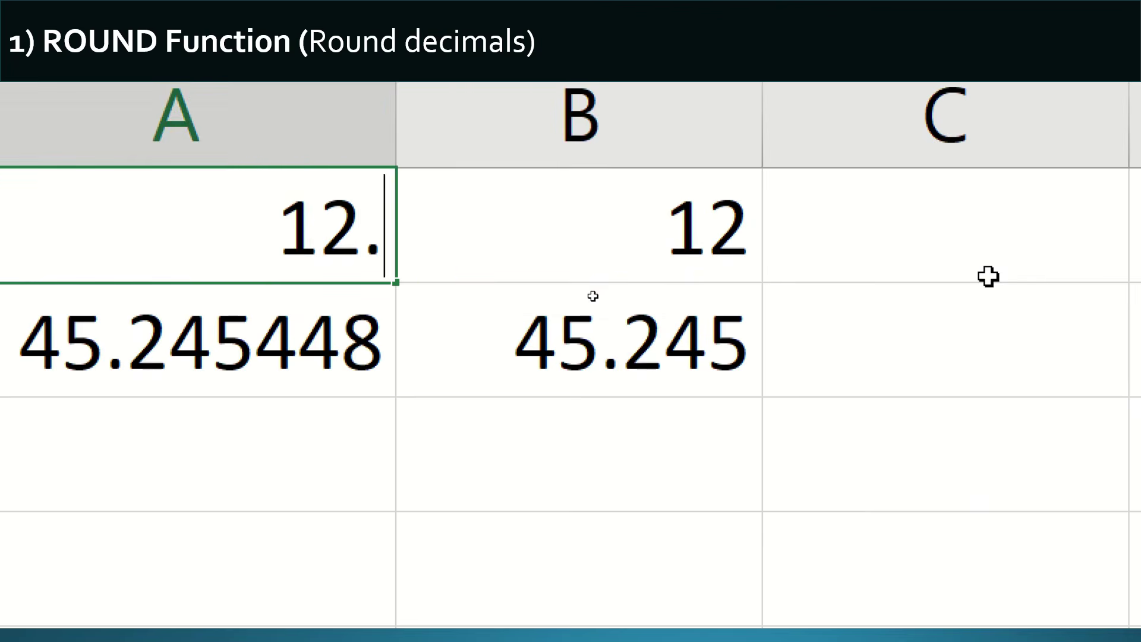
pyautogui.write('51')
pyautogui.press('Right')
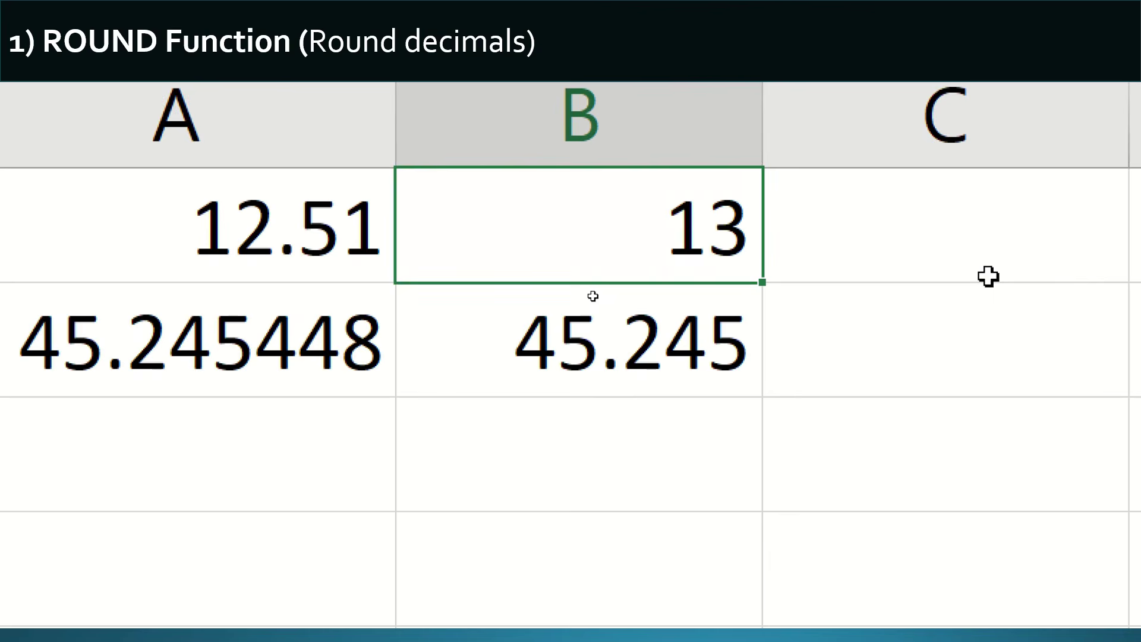
# Change the ROUND formula in B1 to =ROUNDDOWN(A1,0)
pyautogui.press('F2')
pyautogui.press('Left')
pyautogui.press('Left')
pyautogui.press('Left')
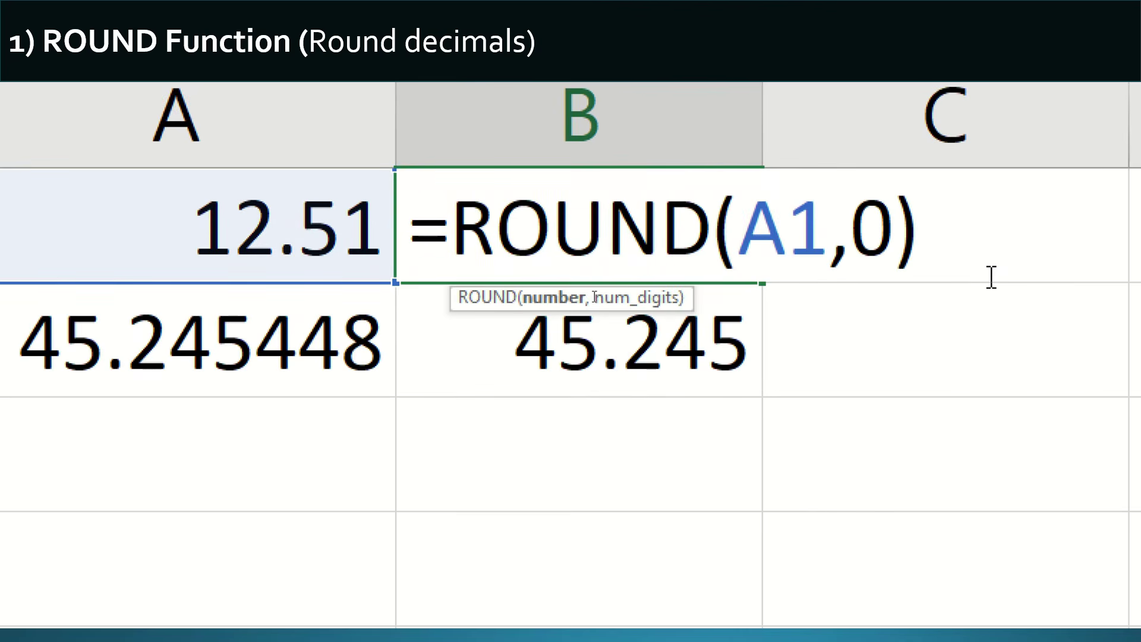
pyautogui.press('Left')
pyautogui.press('Left')
pyautogui.press('Left')
pyautogui.write('D')
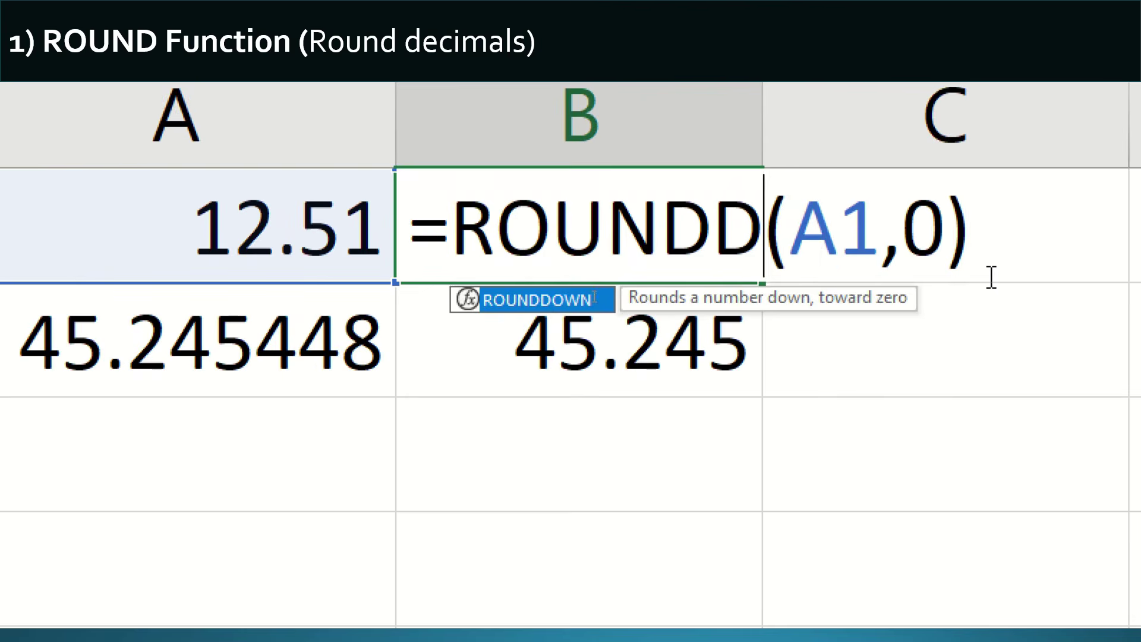
pyautogui.write('OWN')
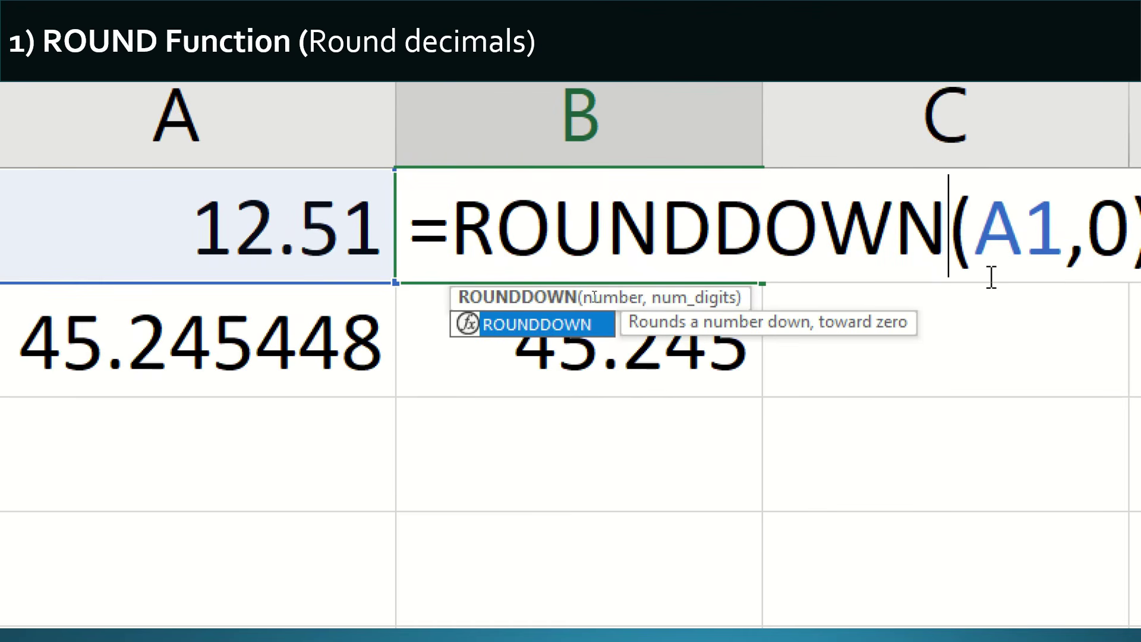
pyautogui.press('Return')
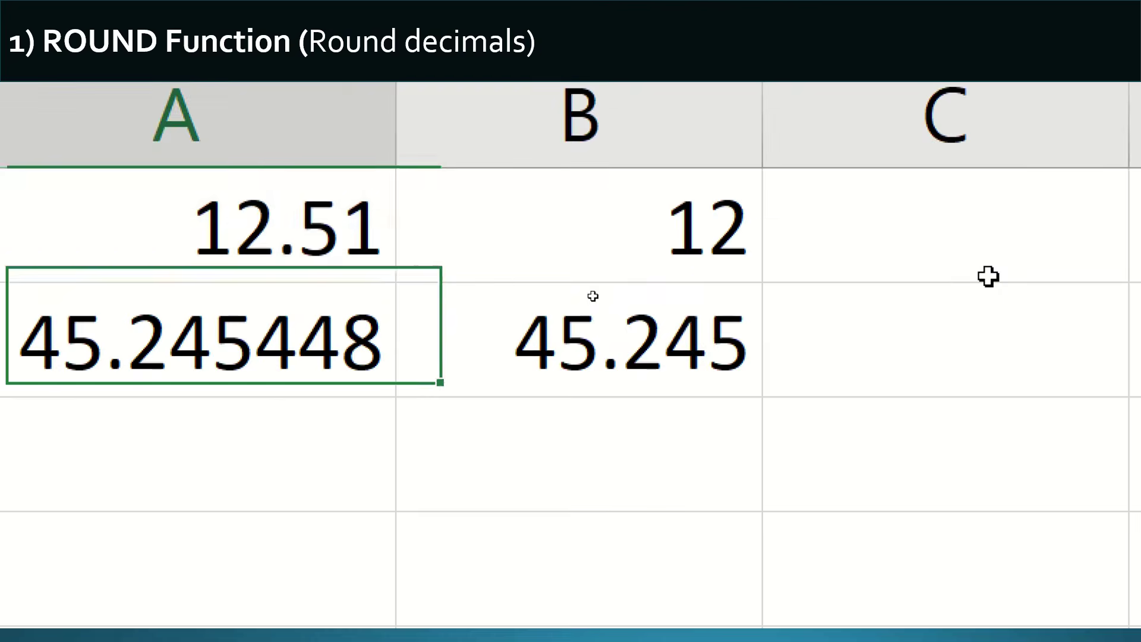
# Fill the ROUNDDOWN formula from B1 down into B2
pyautogui.press('Up')
pyautogui.press('Right')
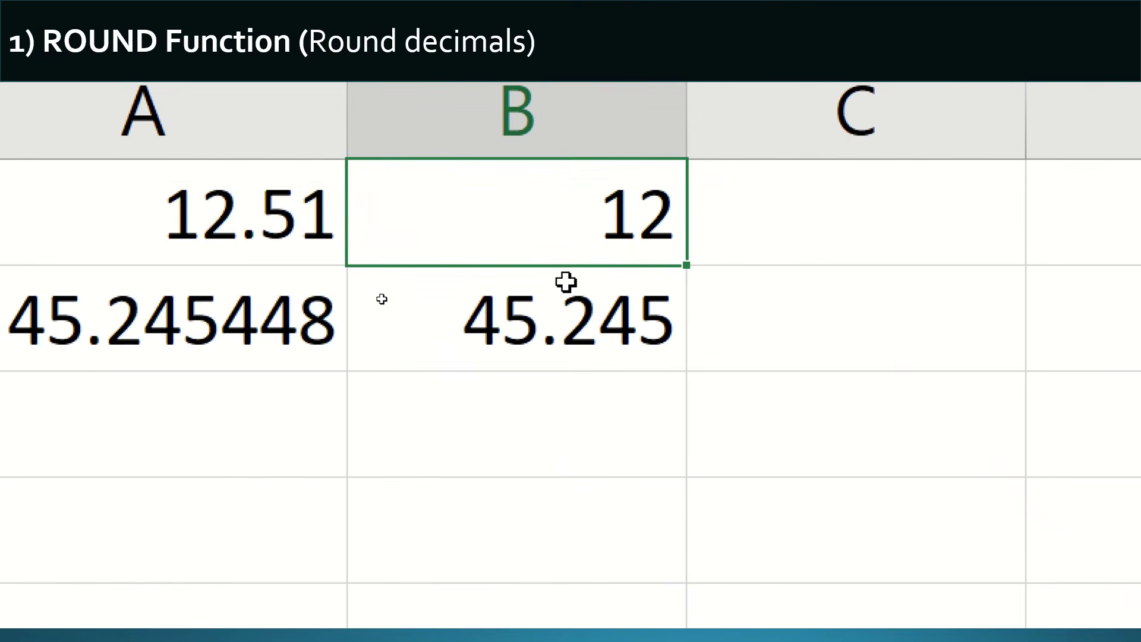
pyautogui.press('F2')
pyautogui.press('Escape')
pyautogui.hotkey('shift', 'Down')
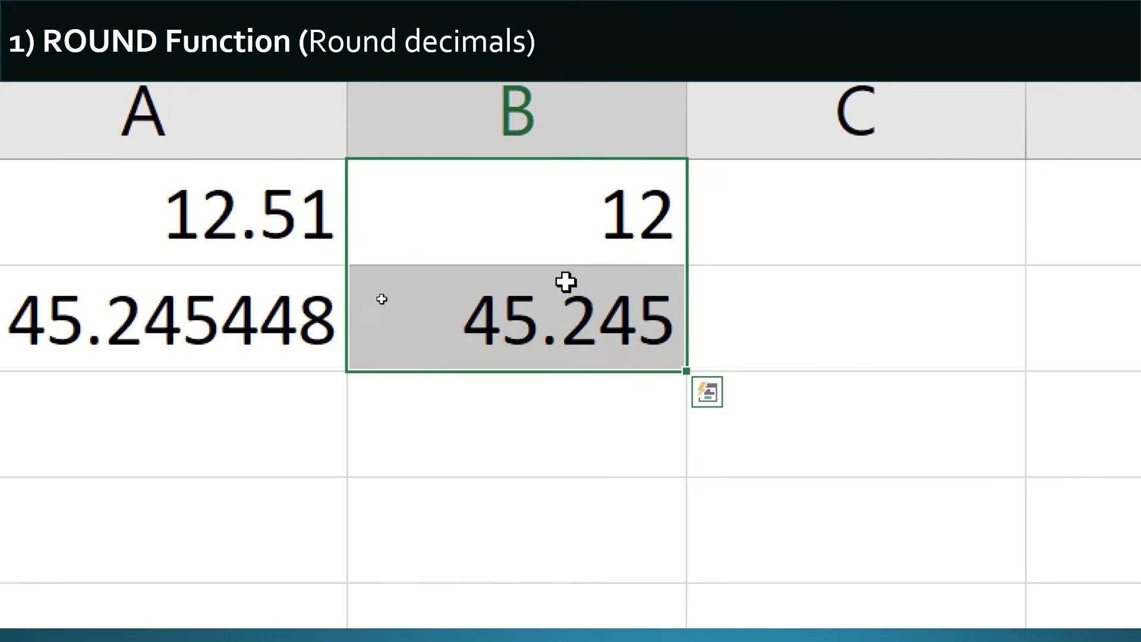
pyautogui.hotkey('ctrl', 'd')
pyautogui.click(565, 282)
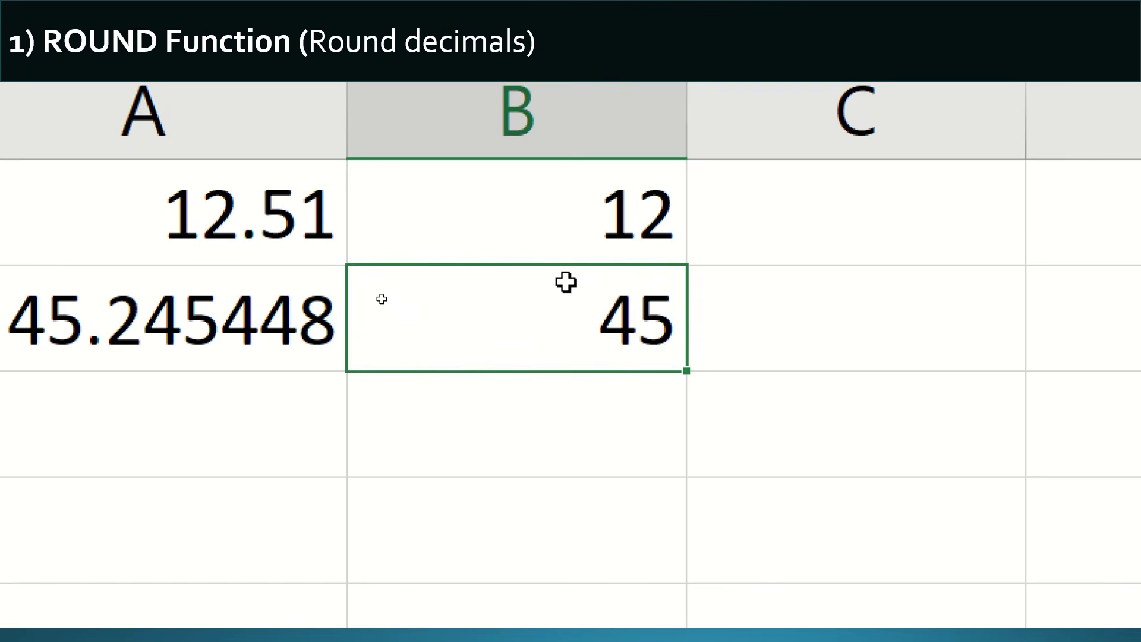
# Replace the number in A2 with 45.99 to test the ROUNDDOWN formula beside it
pyautogui.press('Left')
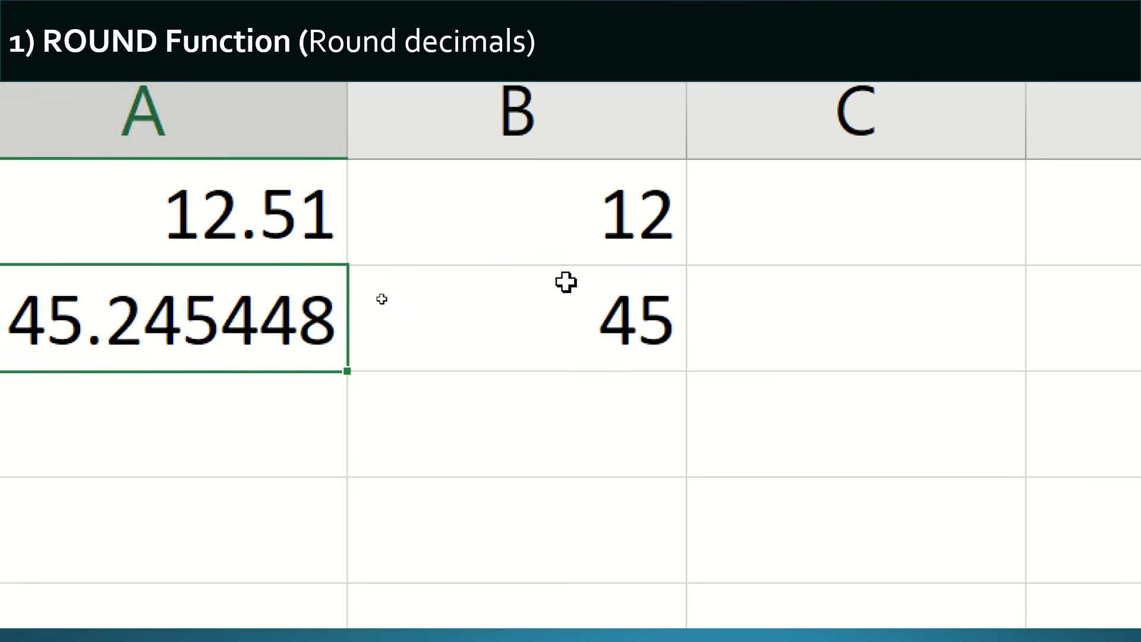
pyautogui.write('45.99')
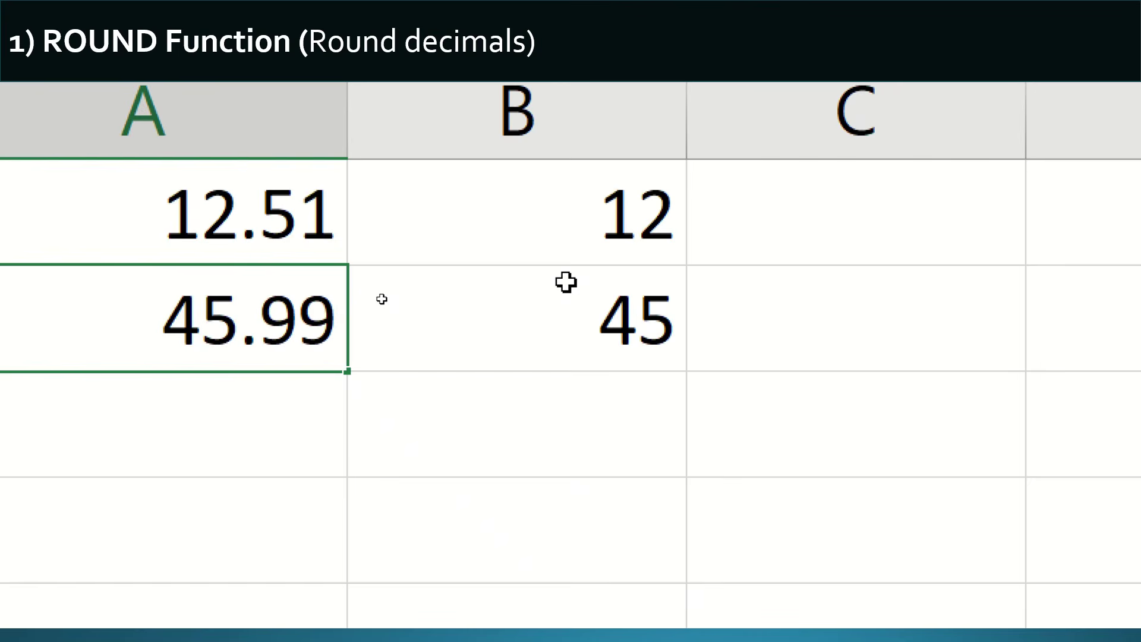
pyautogui.press('Tab')
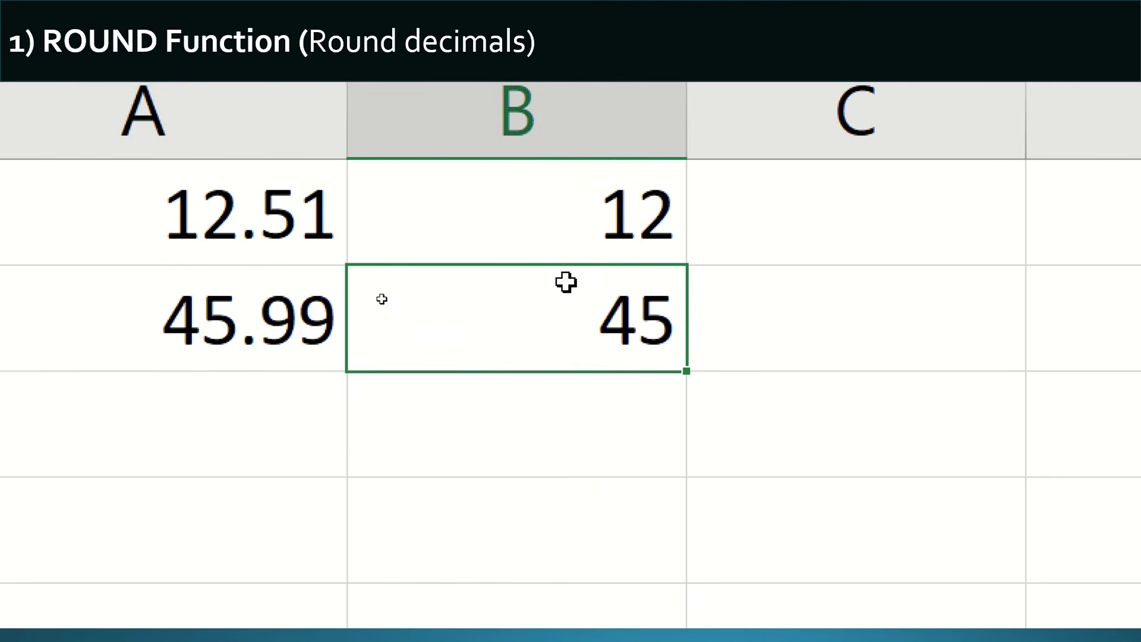
pyautogui.press('F2')
pyautogui.hotkey('shift', 'Home')
pyautogui.press('BackSpace')
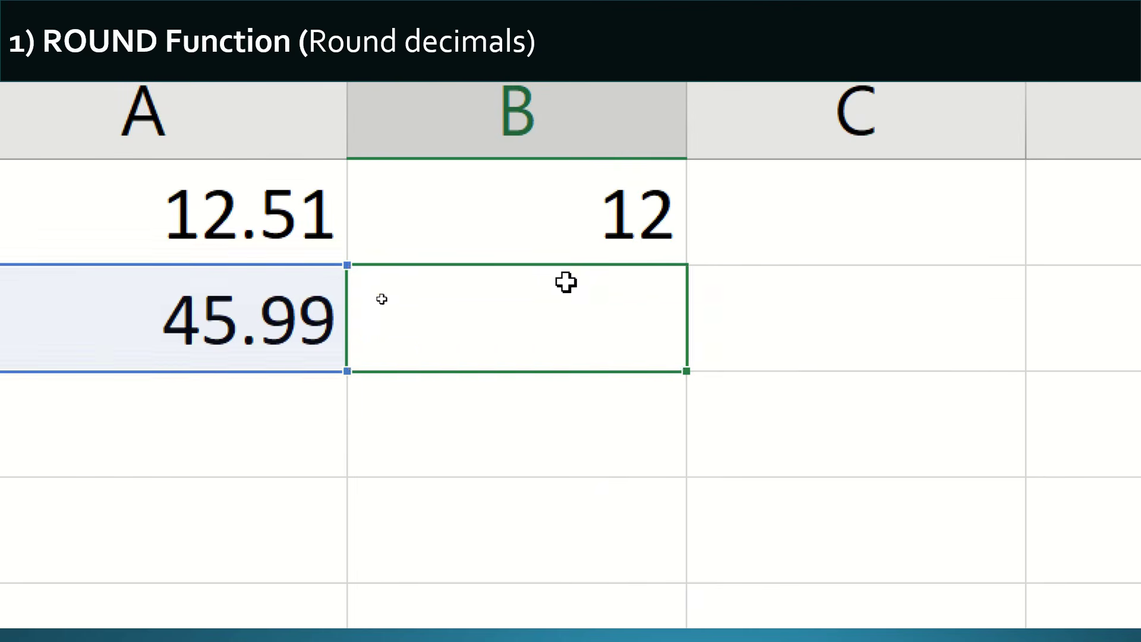
pyautogui.press('Escape')
# Change the ROUNDDOWN formula in B1 to =ROUNDUP(A1,0)
pyautogui.press('Up')
pyautogui.press('F2')
pyautogui.press('Left')
pyautogui.press('Left')
pyautogui.press('Left')
pyautogui.press('Left')
pyautogui.press('Left')
pyautogui.press('Left')
pyautogui.press('Left')
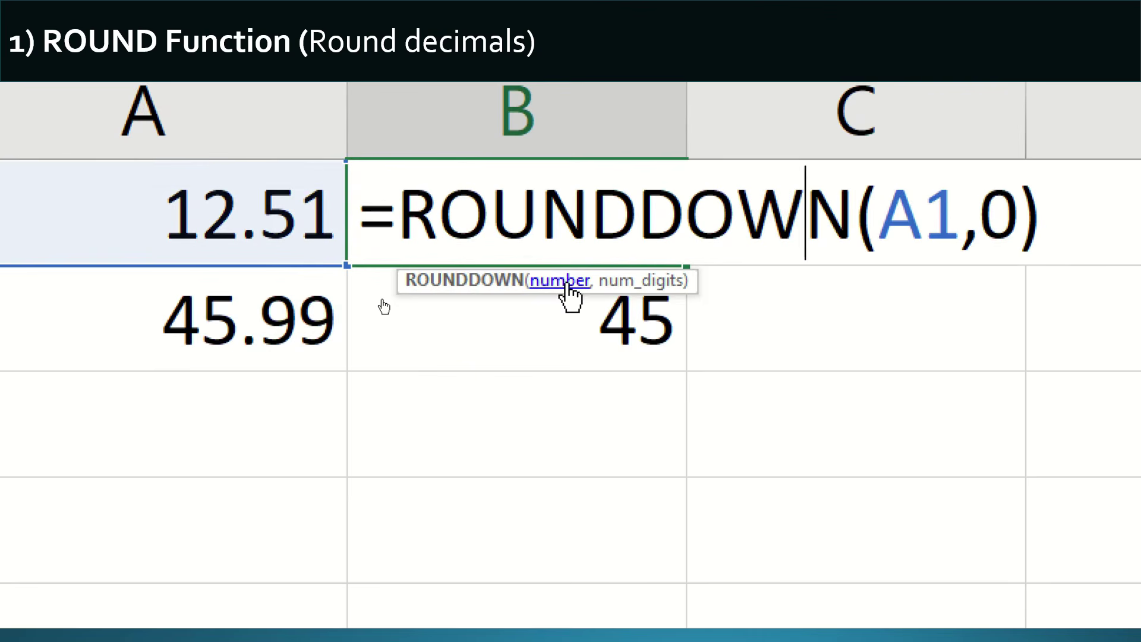
pyautogui.press('Right')
pyautogui.hotkey('shift', 'Left')
pyautogui.hotkey('shift', 'Left')
pyautogui.hotkey('shift', 'Left')
pyautogui.hotkey('shift', 'Left')
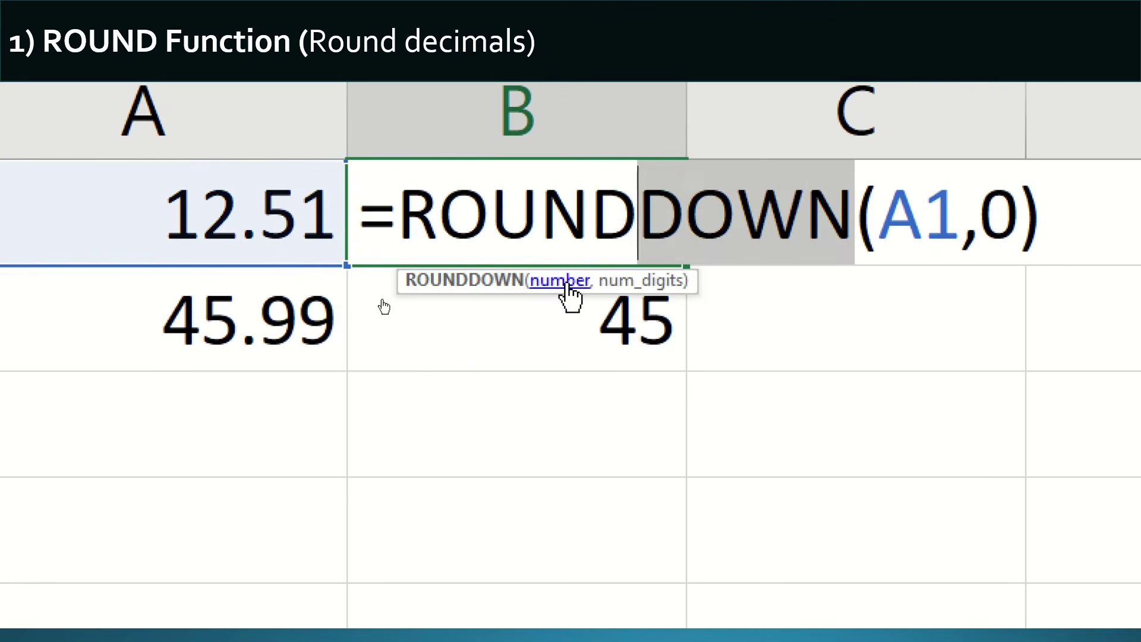
pyautogui.write('U')
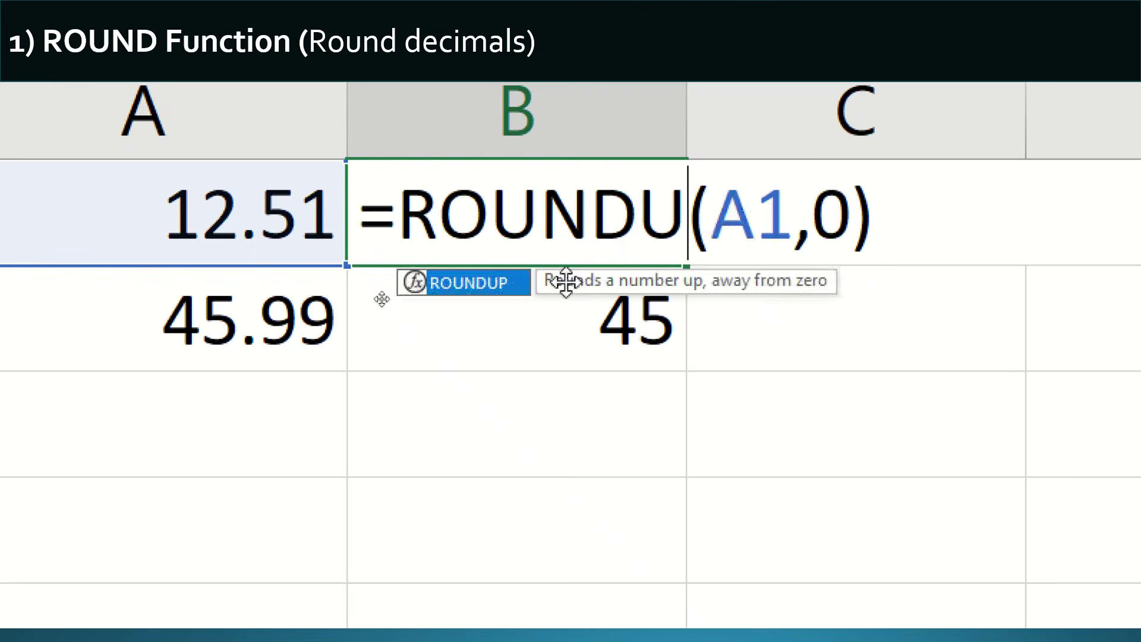
pyautogui.write('P')
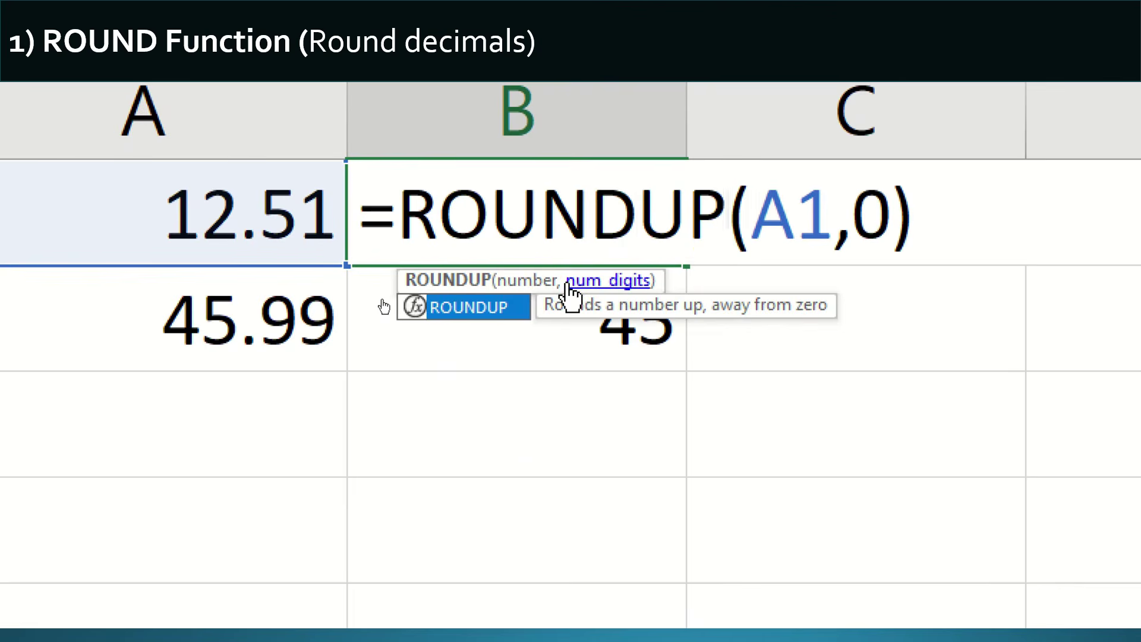
pyautogui.hotkey('ctrl', 'Return')
# Replace the number in A1 with 12.01 to test the ROUNDUP formula
pyautogui.press('Left')
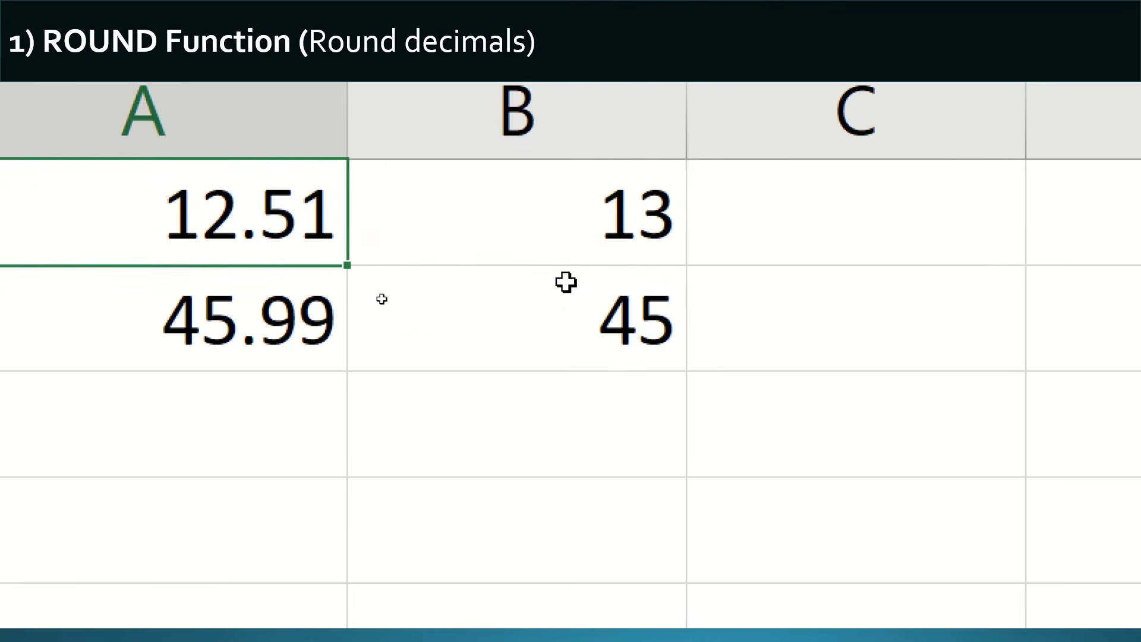
pyautogui.write('12.01')
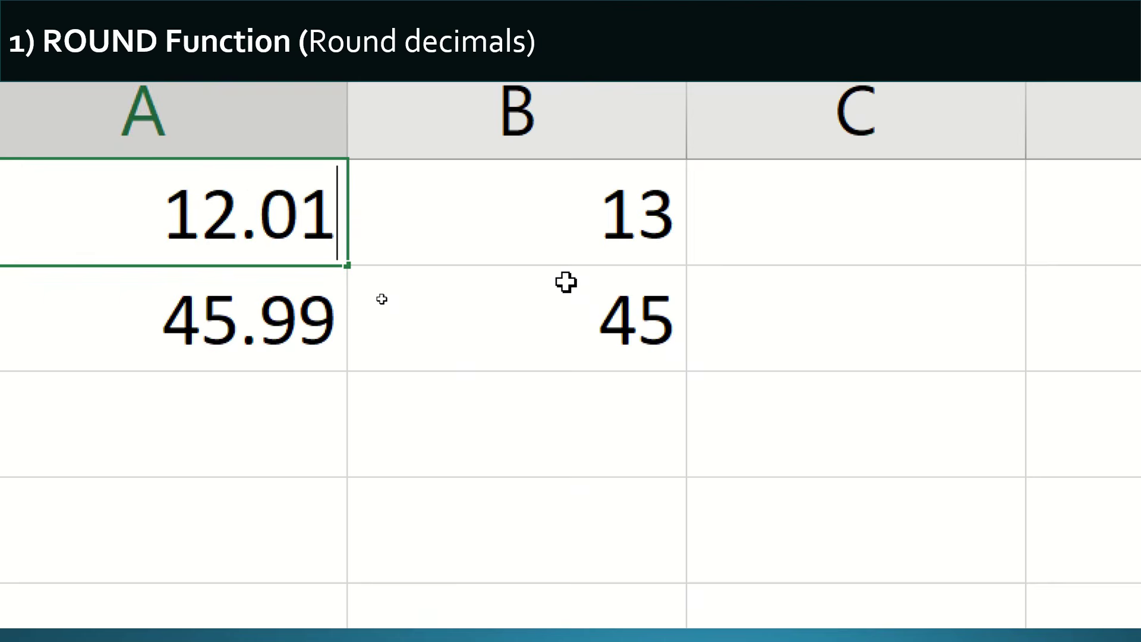
pyautogui.press('Right')
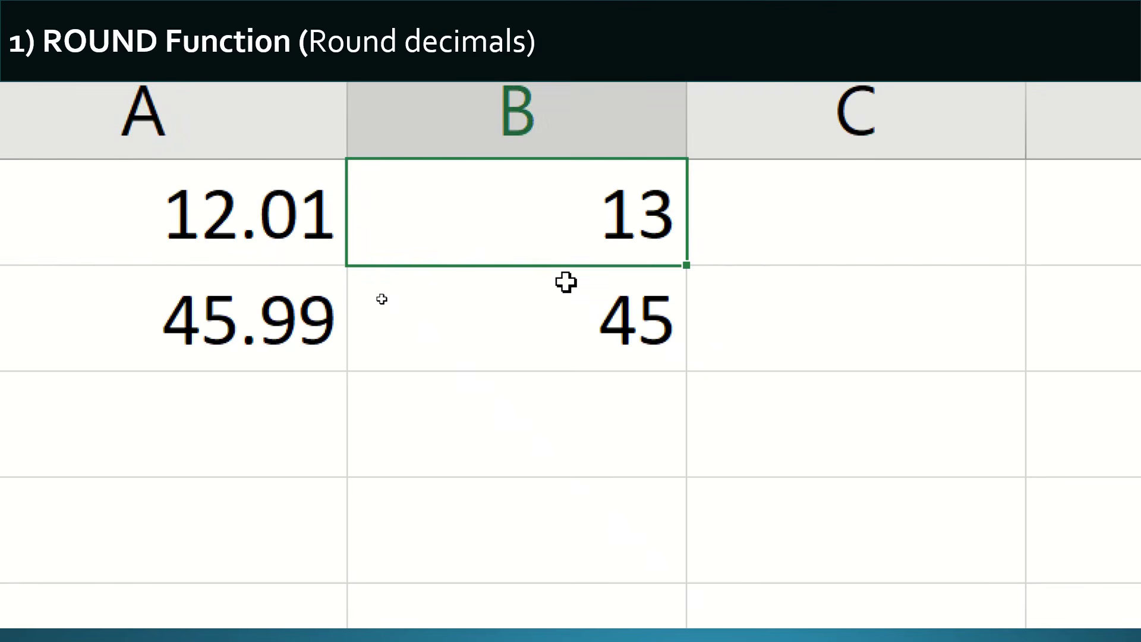
# Fill the ROUNDUP formula from B1 down into B2 and review the copied formula
pyautogui.press('F2')
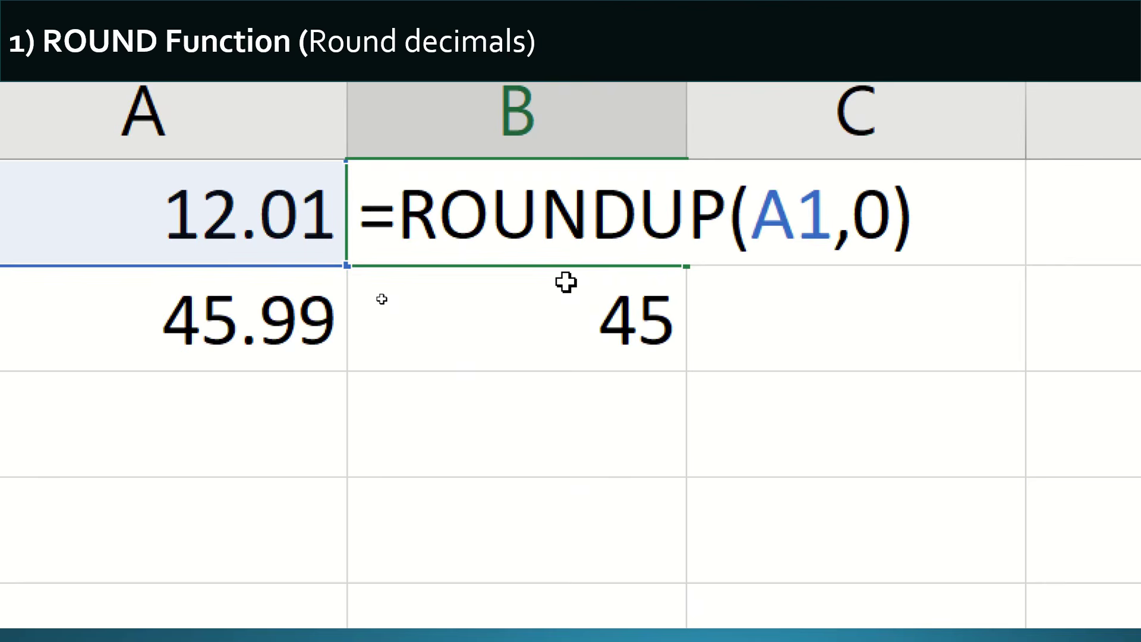
pyautogui.press('Return')
pyautogui.press('Up')
pyautogui.hotkey('shift', 'Down')
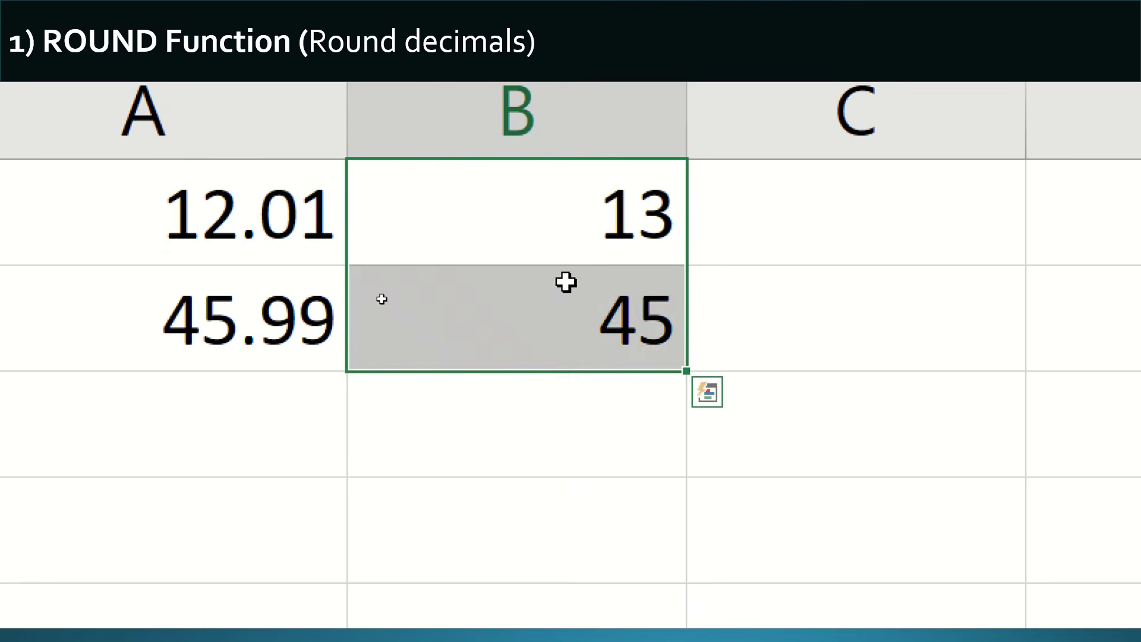
pyautogui.hotkey('ctrl', 'd')
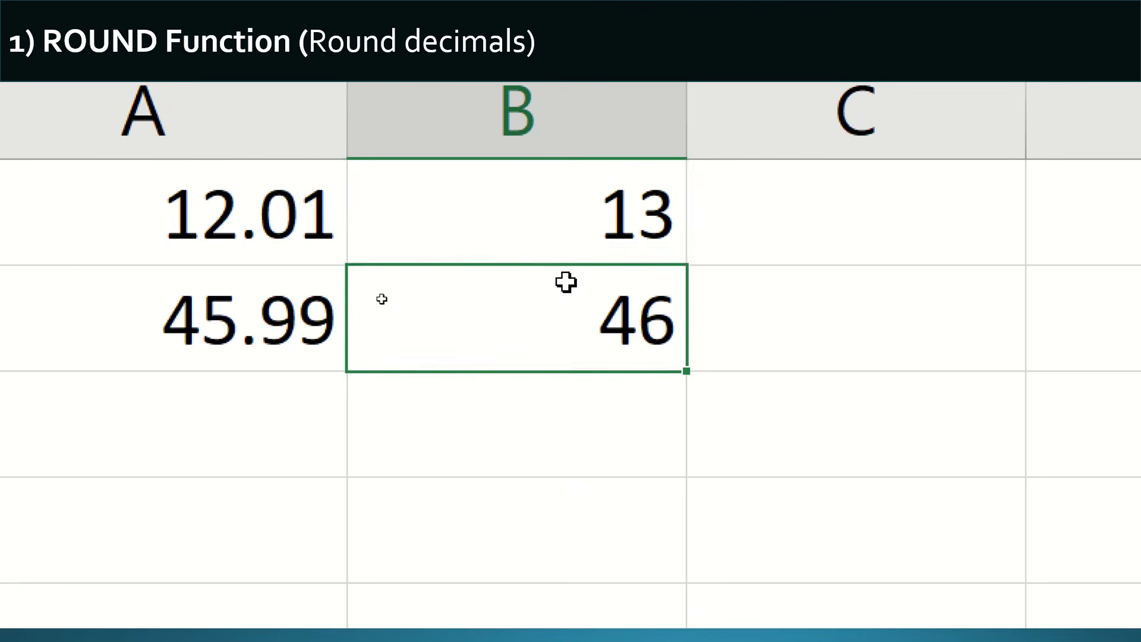
pyautogui.press('Up')
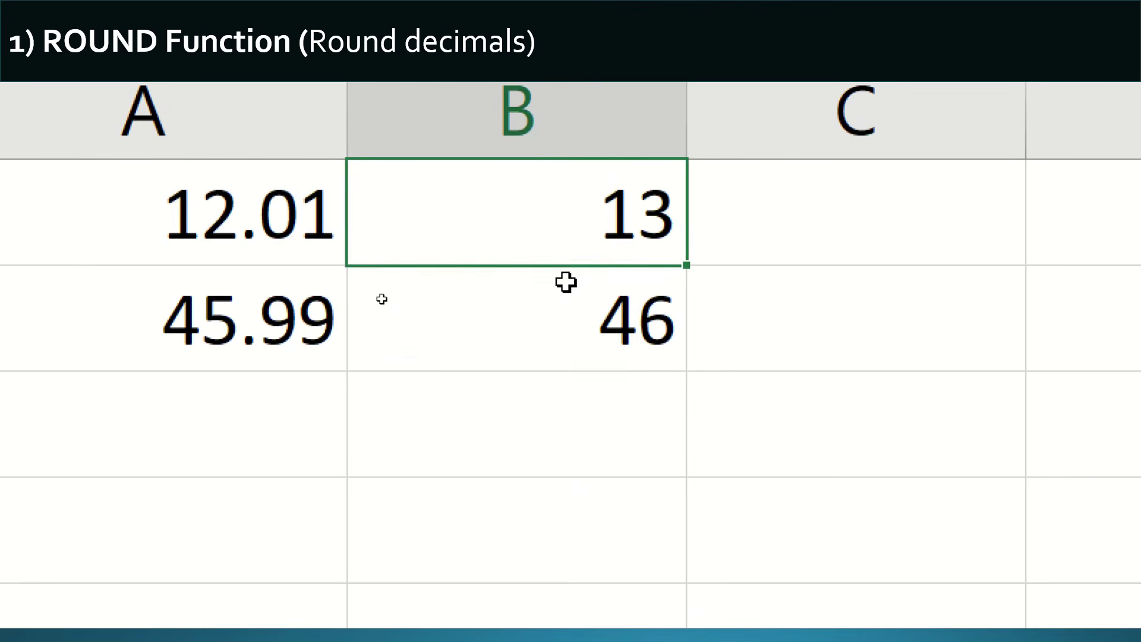
pyautogui.hotkey('shift', 'Down')
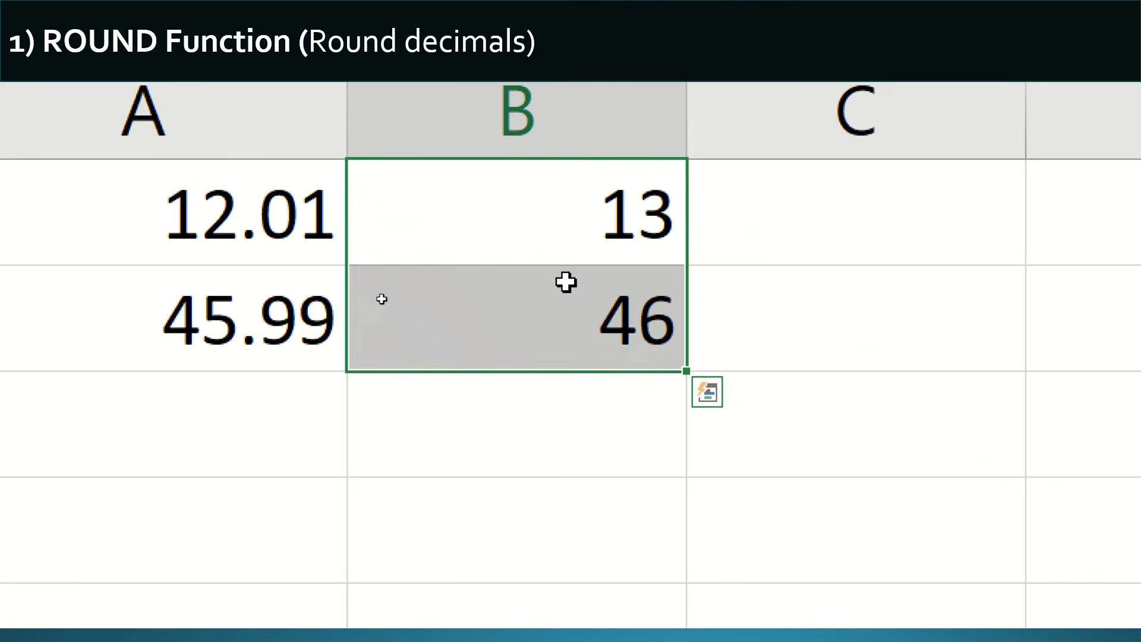
pyautogui.press('Down')
pyautogui.press('F2')
pyautogui.press('Escape')
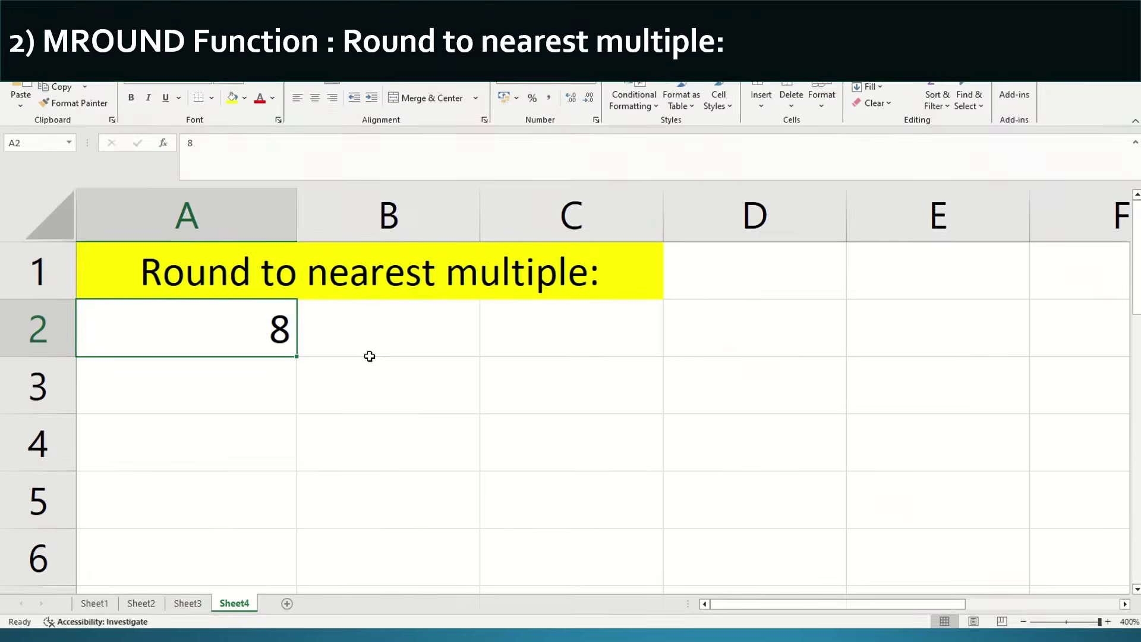
# Enter the formula =MROUND(A2,5) in B2 of Sheet4 to round A2 to the nearest multiple of 5
pyautogui.click(369, 351)
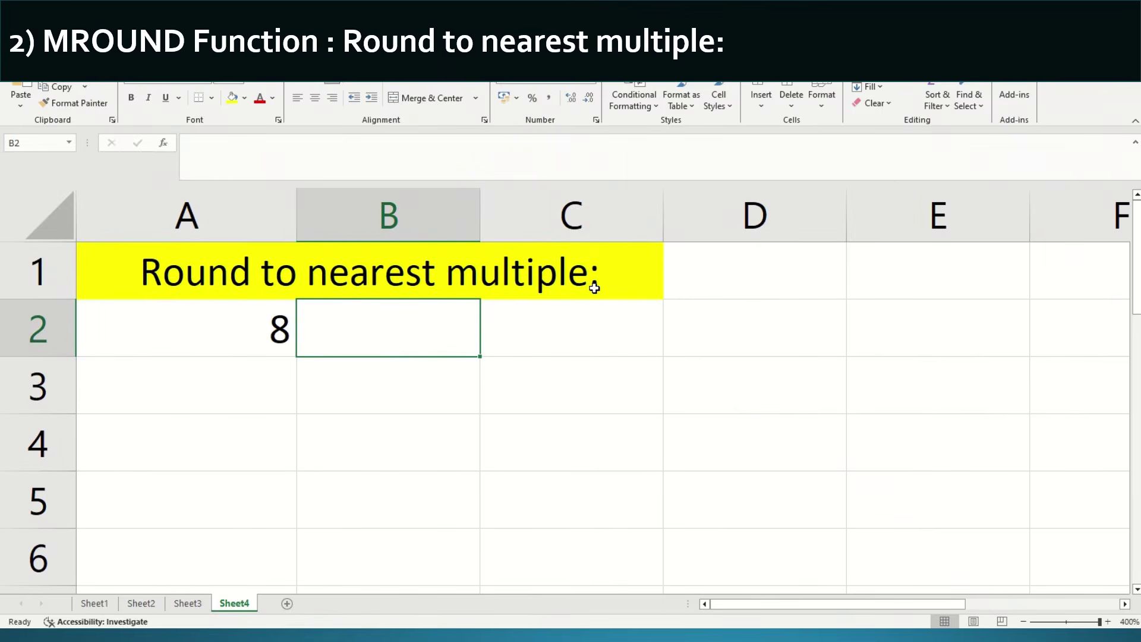
pyautogui.press('Left')
pyautogui.press('Right')
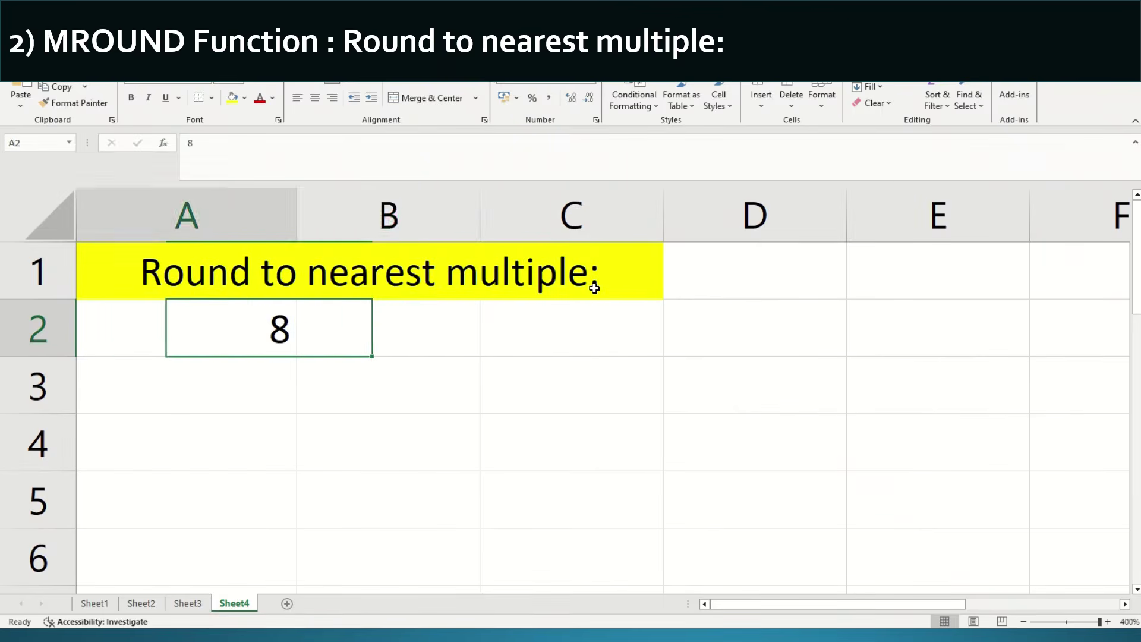
pyautogui.press('Left')
pyautogui.press('Right')
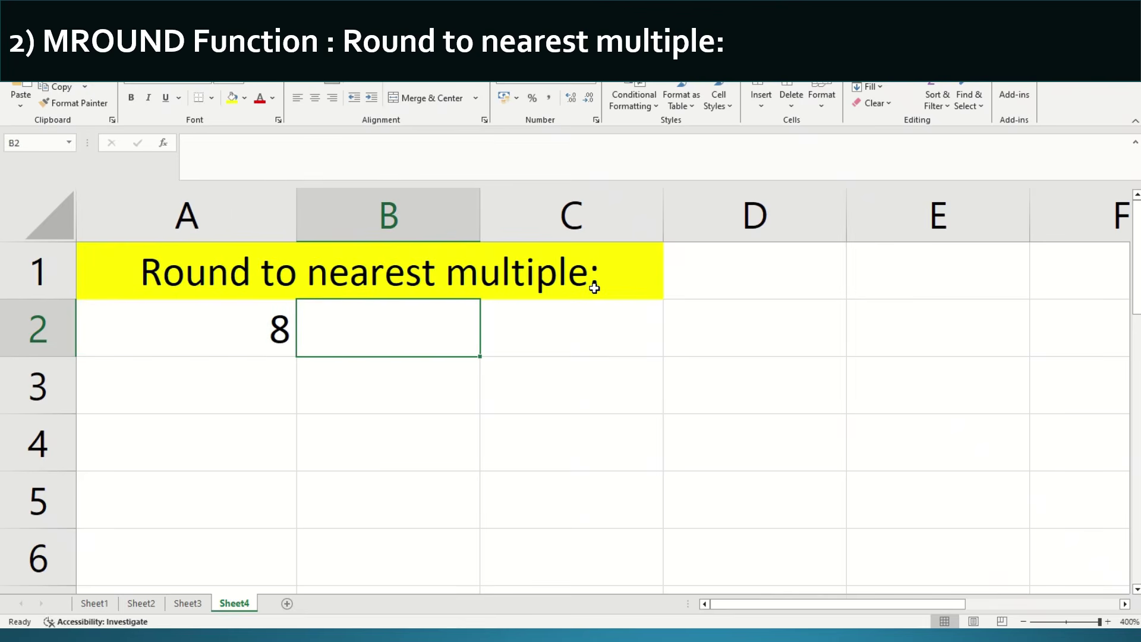
pyautogui.write('=MROUND(')
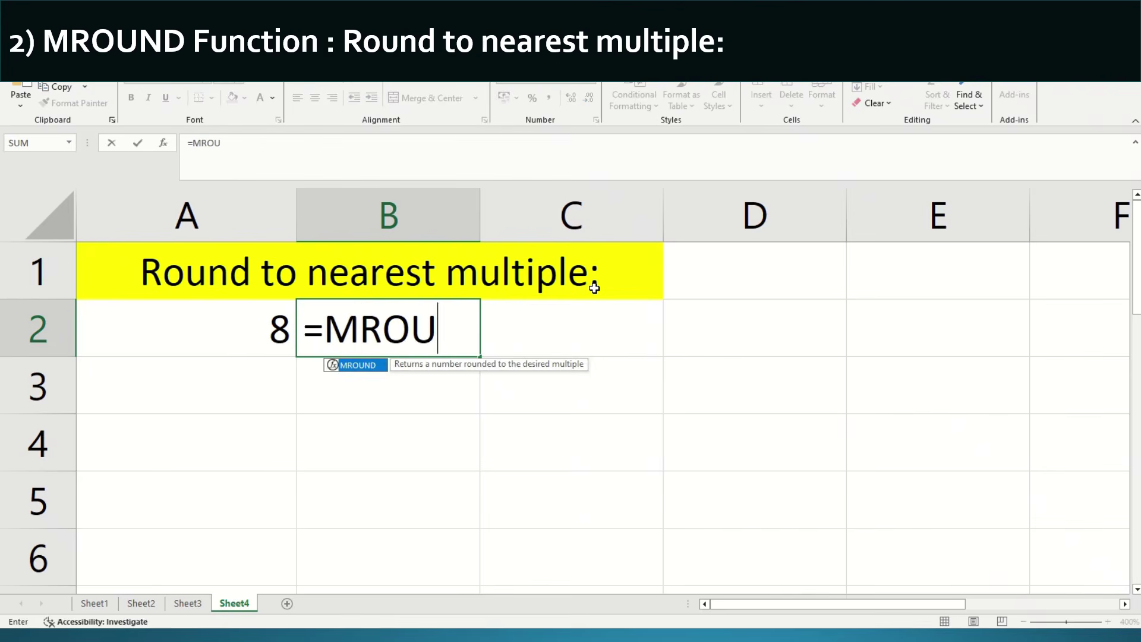
pyautogui.press('Left')
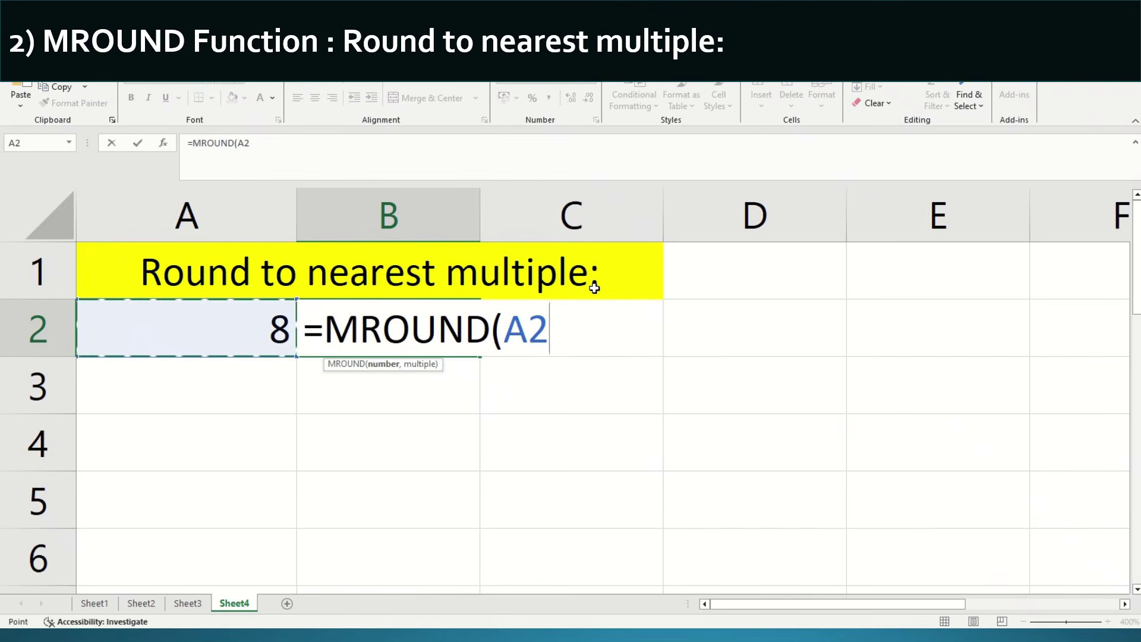
pyautogui.write(',')
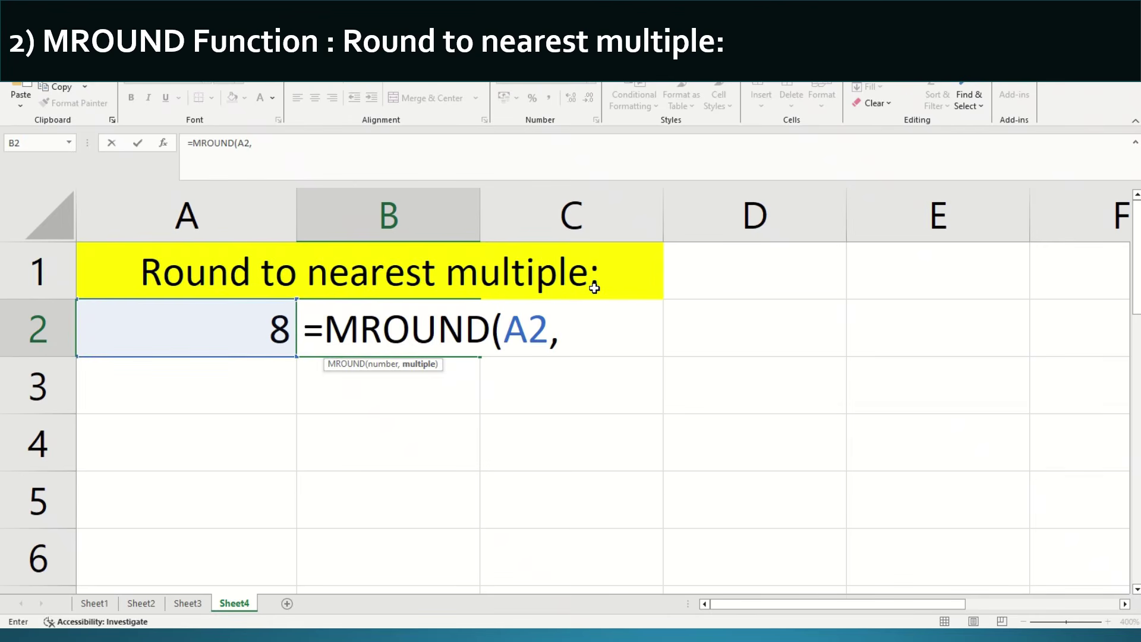
pyautogui.write('5)')
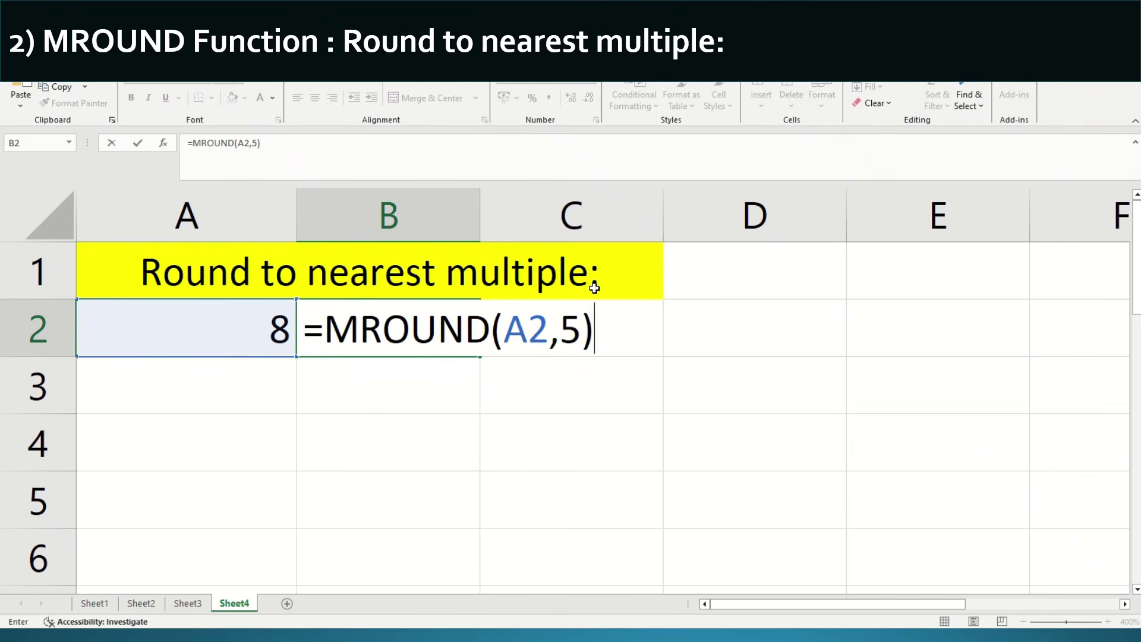
pyautogui.press('Return')
pyautogui.press('Up')
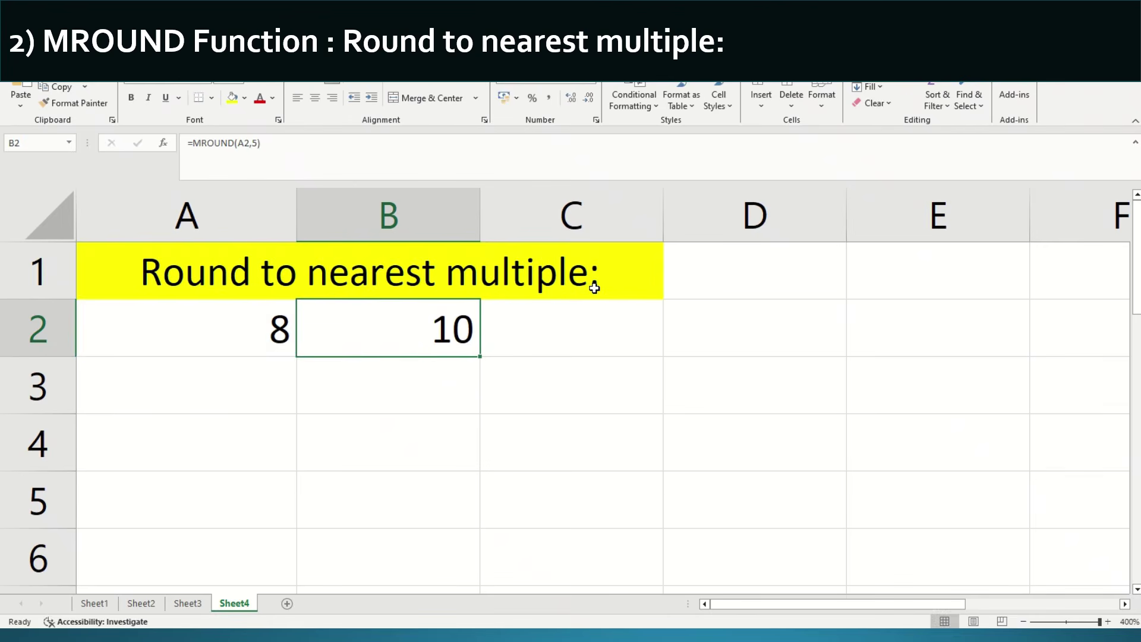
# Enter the multiples of five 5, 10, 15 and 20 across A3:D3 below the MROUND example
pyautogui.press('Down')
pyautogui.press('Up')
pyautogui.press('Down')
pyautogui.press('Left')
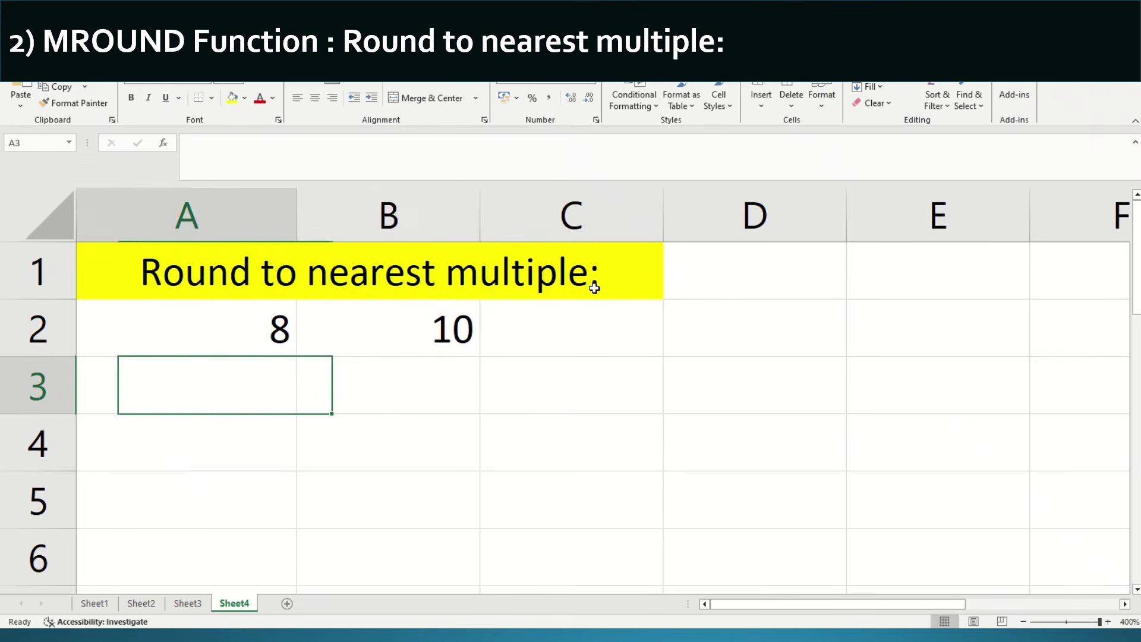
pyautogui.write('5')
pyautogui.press('Tab')
pyautogui.write('10')
pyautogui.press('Tab')
pyautogui.write('15')
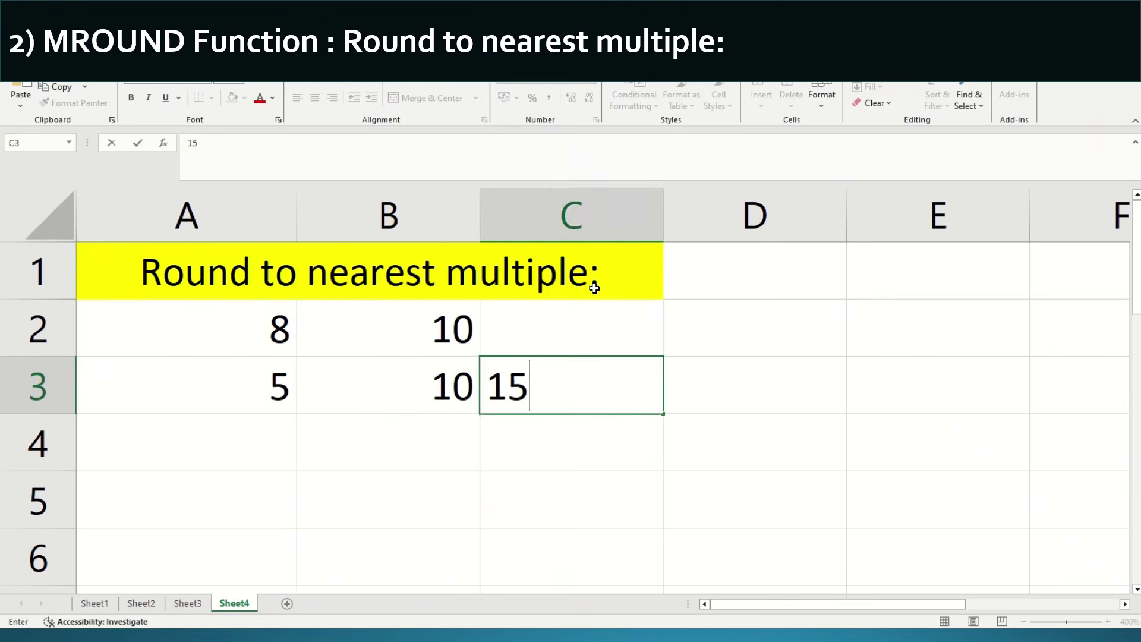
pyautogui.press('Tab')
pyautogui.write('20')
pyautogui.press('Tab')
# Compare the number in A2 and the MROUND formula in B2 with the multiples listed in row 3
pyautogui.press('Left')
pyautogui.press('Left')
pyautogui.press('Left')
pyautogui.press('Left')
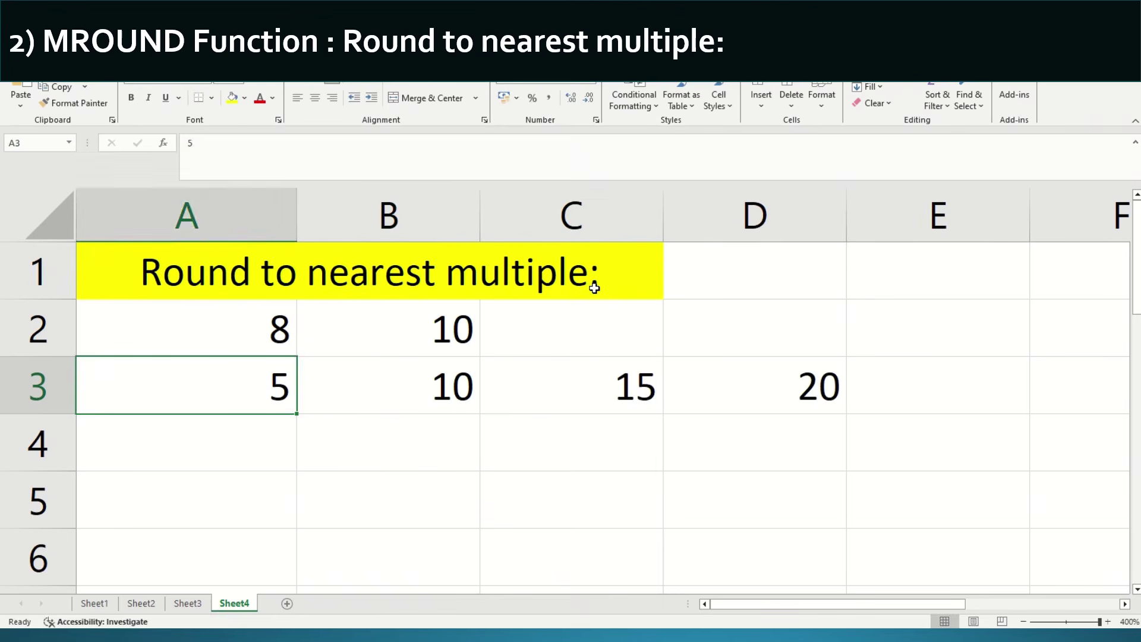
pyautogui.press('Right')
pyautogui.press('Right')
pyautogui.press('Right')
pyautogui.press('Right')
pyautogui.press('Left')
pyautogui.press('Left')
pyautogui.press('Left')
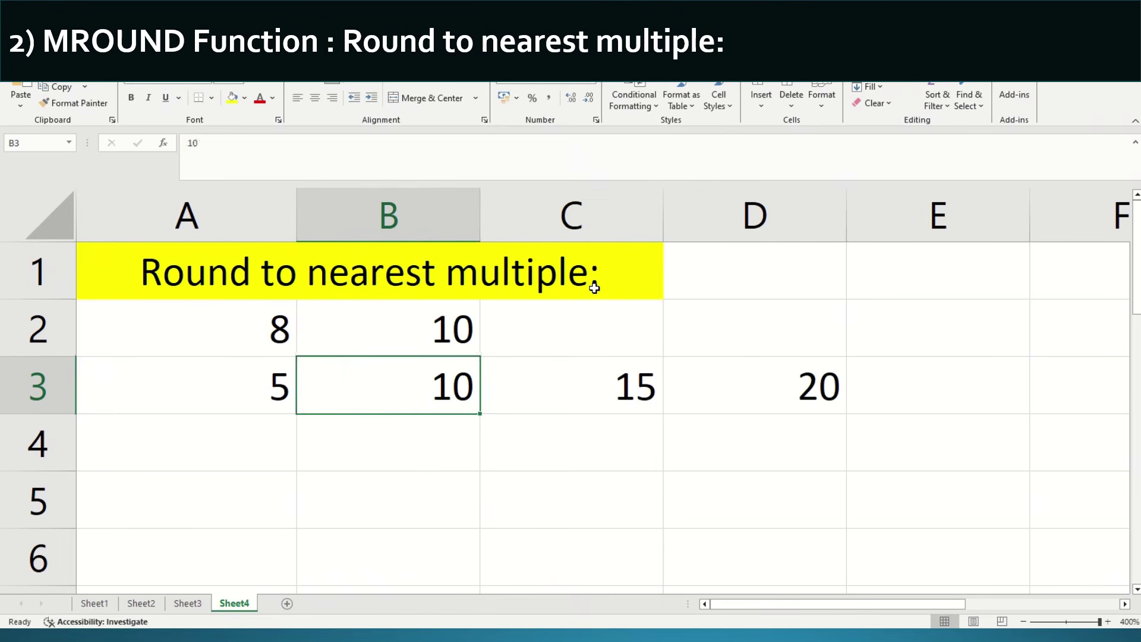
pyautogui.press('Up')
pyautogui.press('Left')
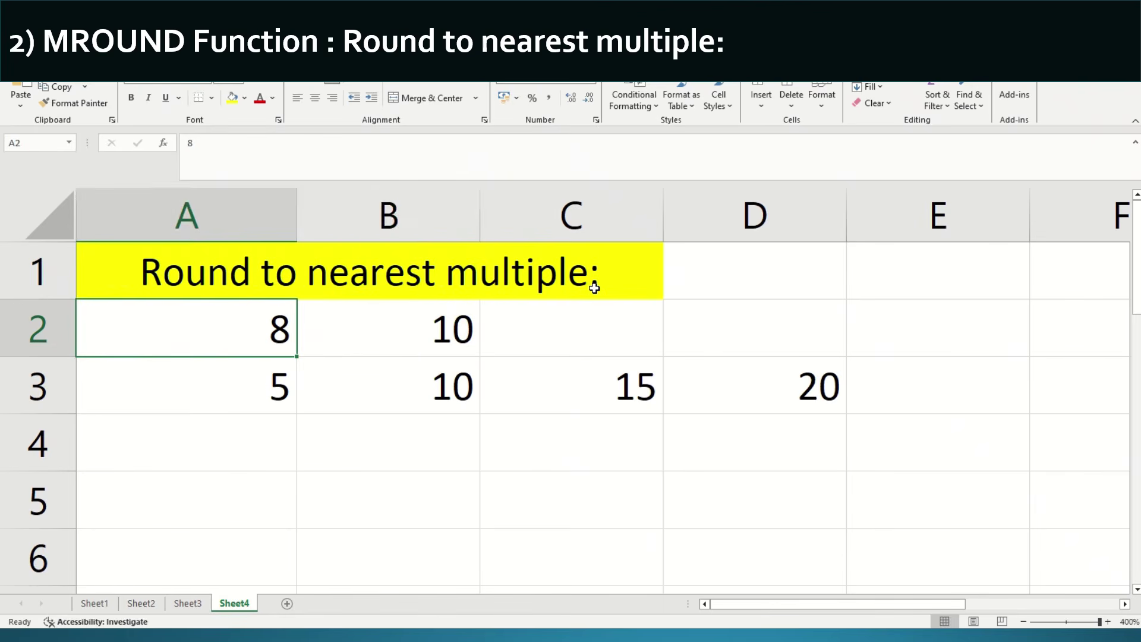
pyautogui.press('Right')
pyautogui.press('Left')
pyautogui.press('Down')
pyautogui.click(406, 373)
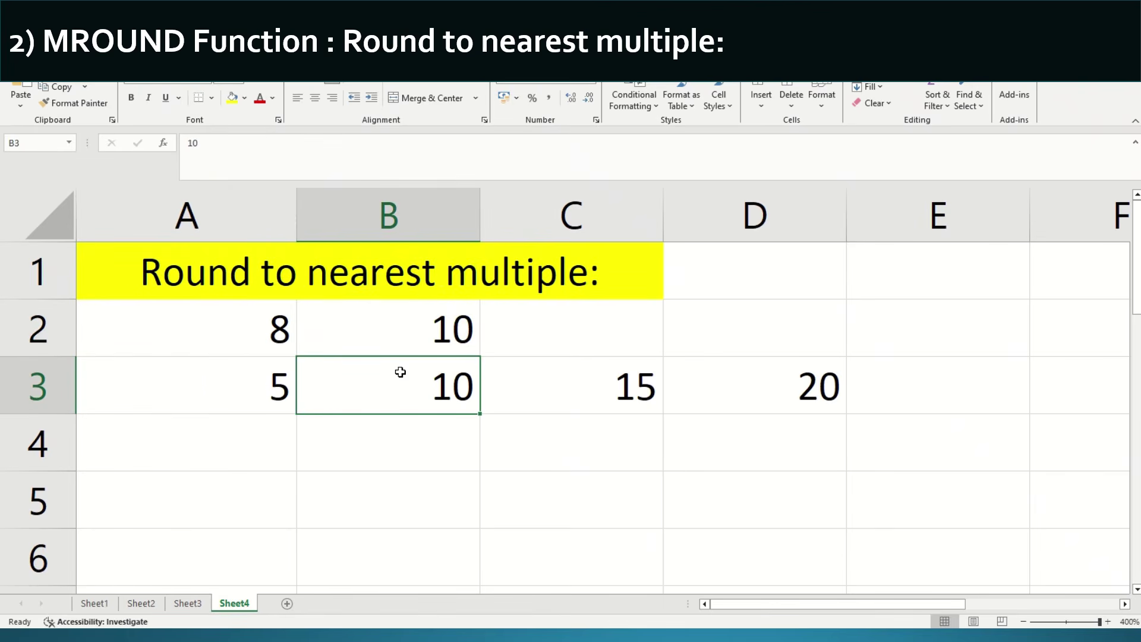
pyautogui.click(406, 345)
pyautogui.doubleClick(436, 328)
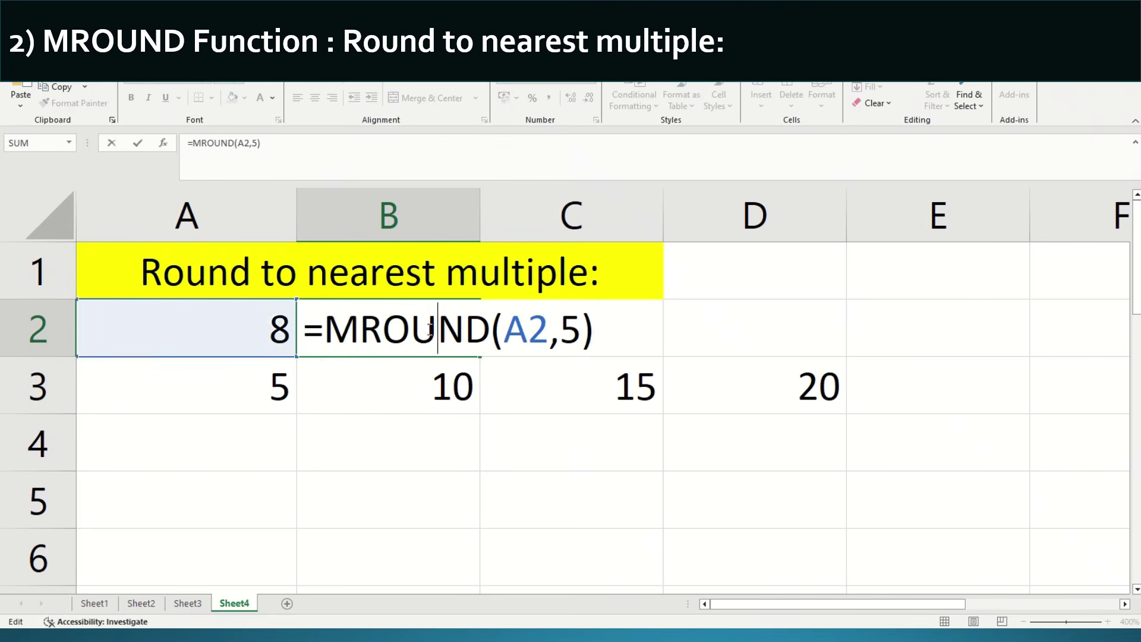
# Test the MROUND formula by replacing the number in A2 with 11, 12 and finally 13
pyautogui.click(273, 322)
pyautogui.write('11')
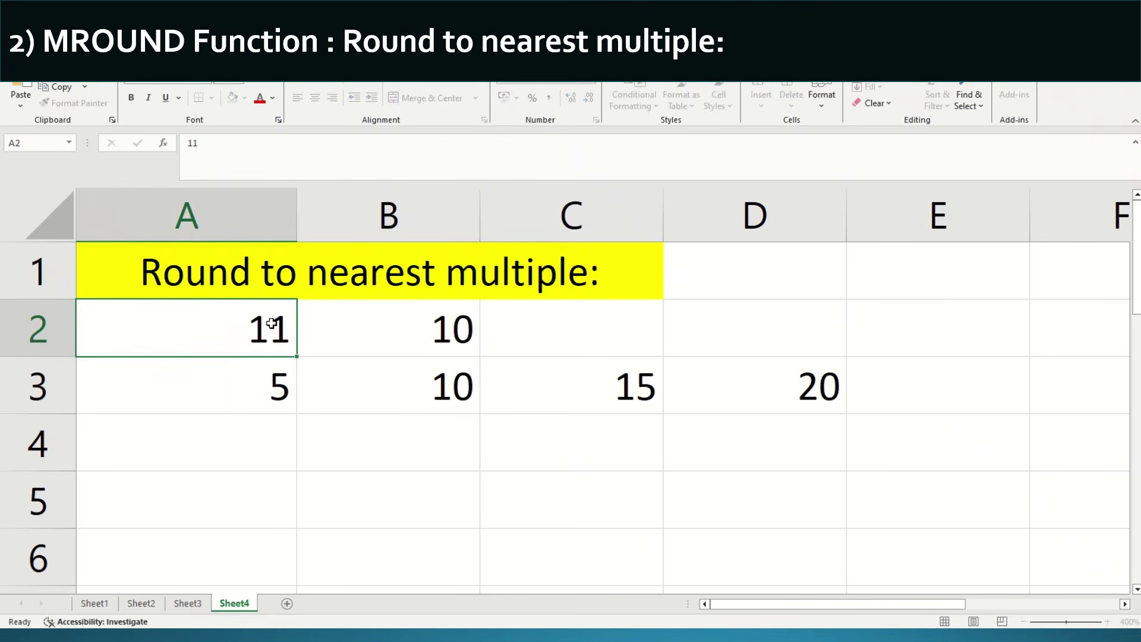
pyautogui.press('Tab')
pyautogui.click(272, 322)
pyautogui.write('12')
pyautogui.press('Tab')
pyautogui.click(272, 323)
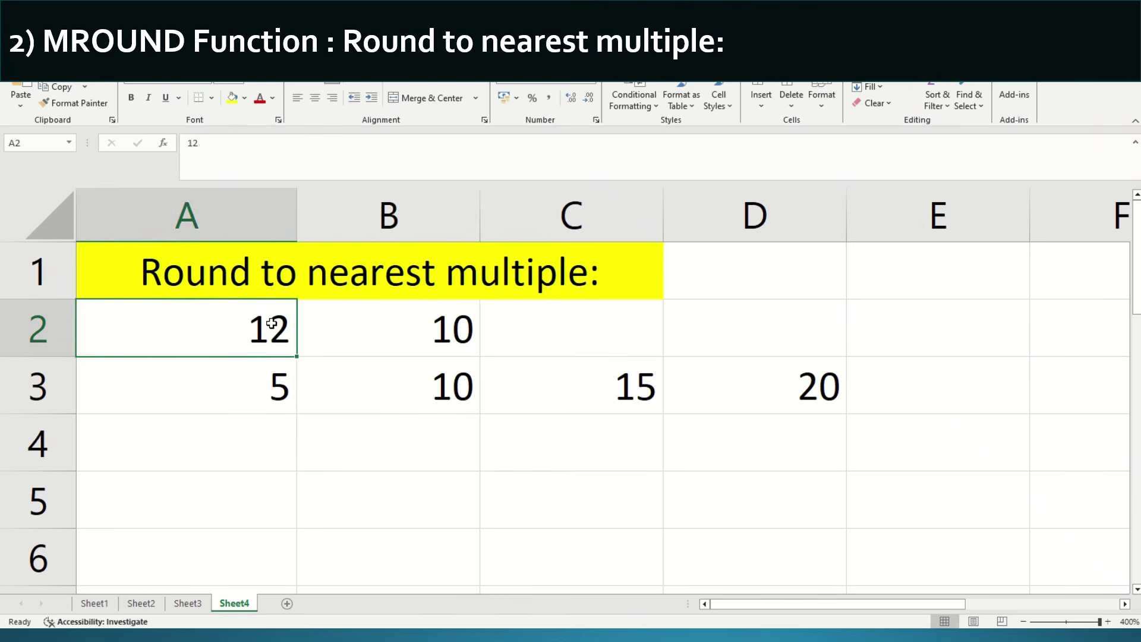
pyautogui.write('13')
pyautogui.press('Tab')
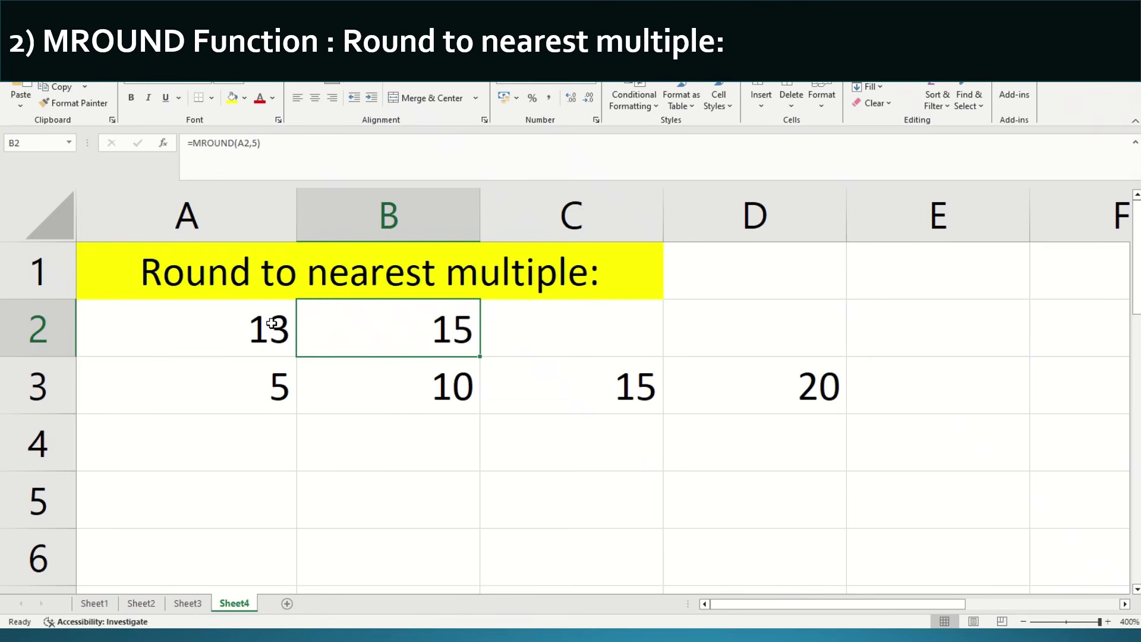
# Change the formula in B2 to =MROUND(A2,10) to round to the nearest multiple of 10
pyautogui.press('F2')
pyautogui.press('Left')
pyautogui.press('Left')
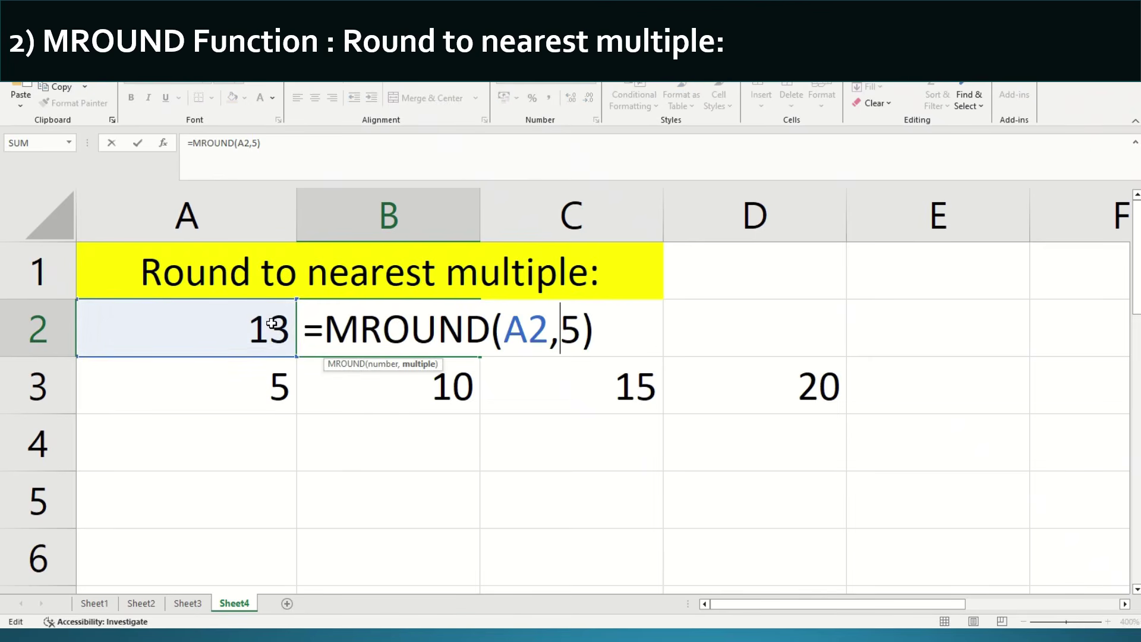
pyautogui.press('Delete')
pyautogui.write('10')
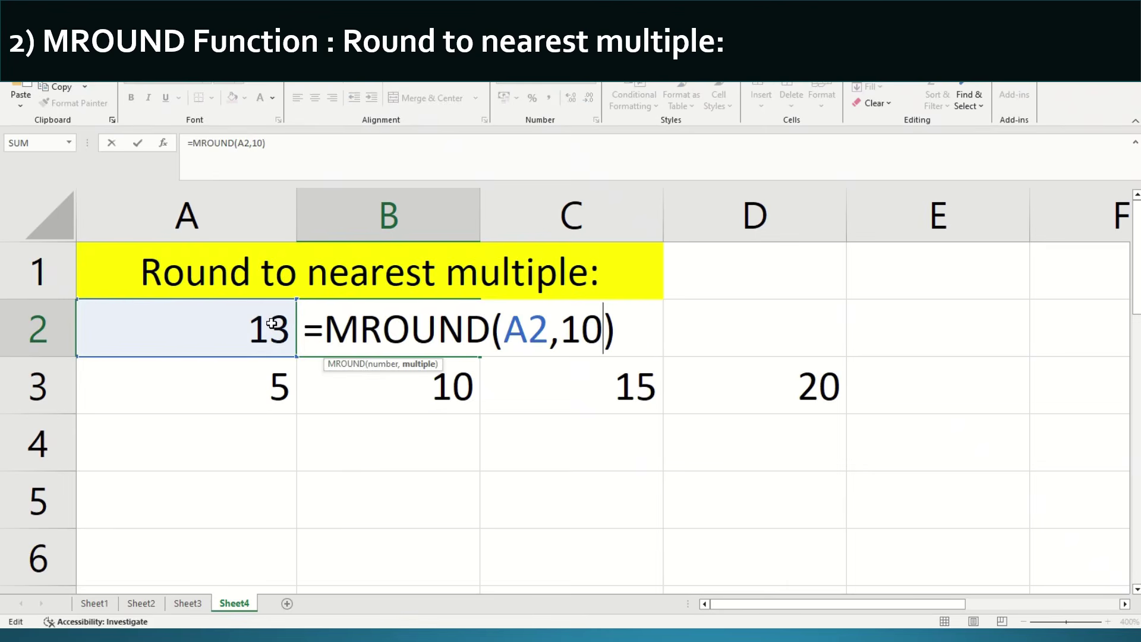
pyautogui.press('Return')
# Replace the multiples in A3:D3 with 10, 20, 30 and 40
pyautogui.press('Up')
pyautogui.press('Down')
pyautogui.write('1')
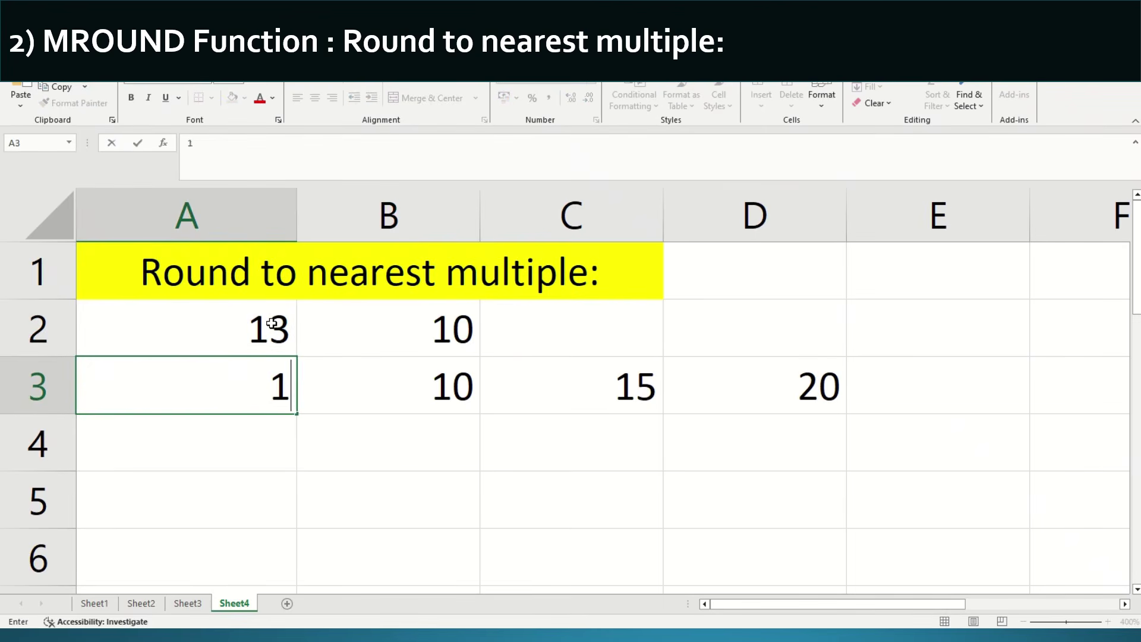
pyautogui.write('0')
pyautogui.press('Tab')
pyautogui.write('20')
pyautogui.press('Tab')
pyautogui.write('30')
pyautogui.press('Tab')
pyautogui.write('40')
pyautogui.press('Tab')
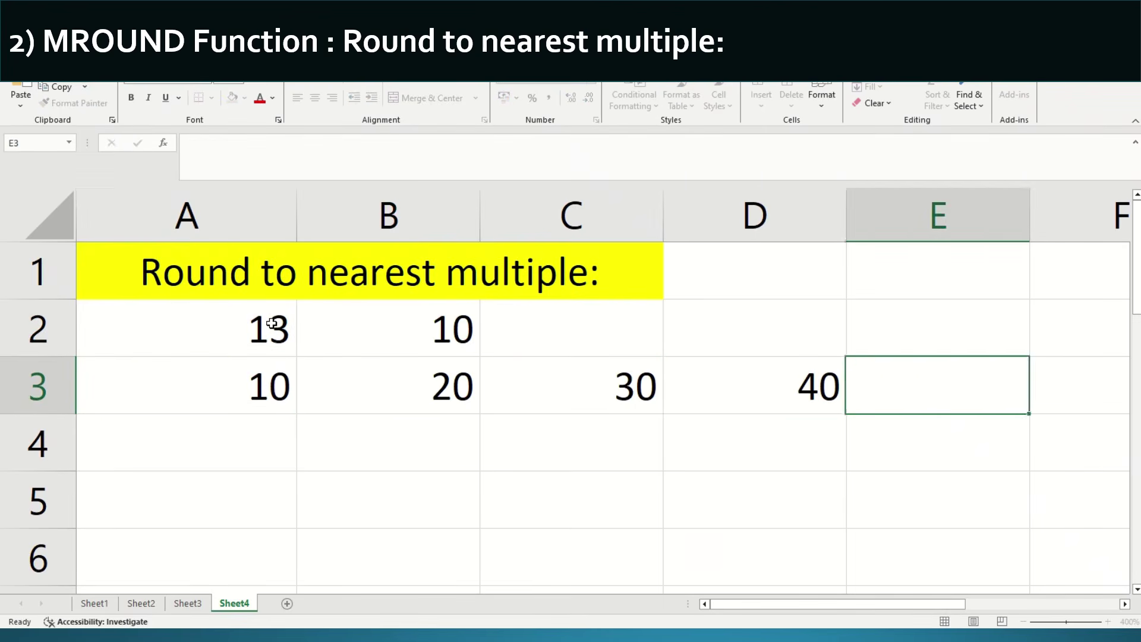
# Change the number in A2 to 16 to test rounding to the nearest multiple of 10
pyautogui.press('Left')
pyautogui.press('Left')
pyautogui.press('Left')
pyautogui.press('Up')
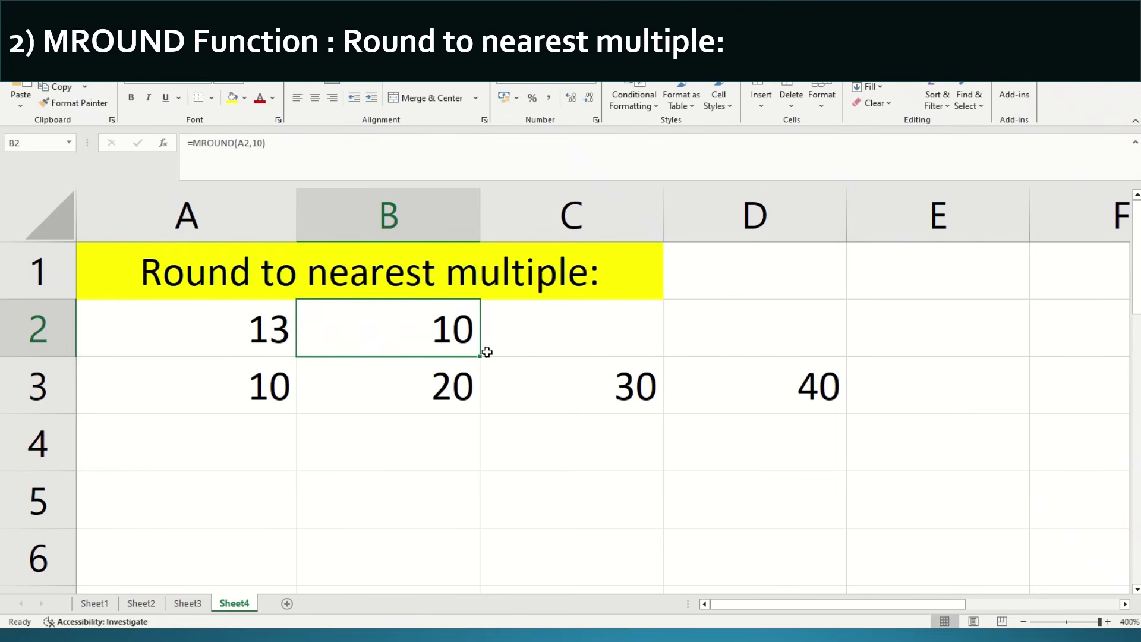
pyautogui.press('Left')
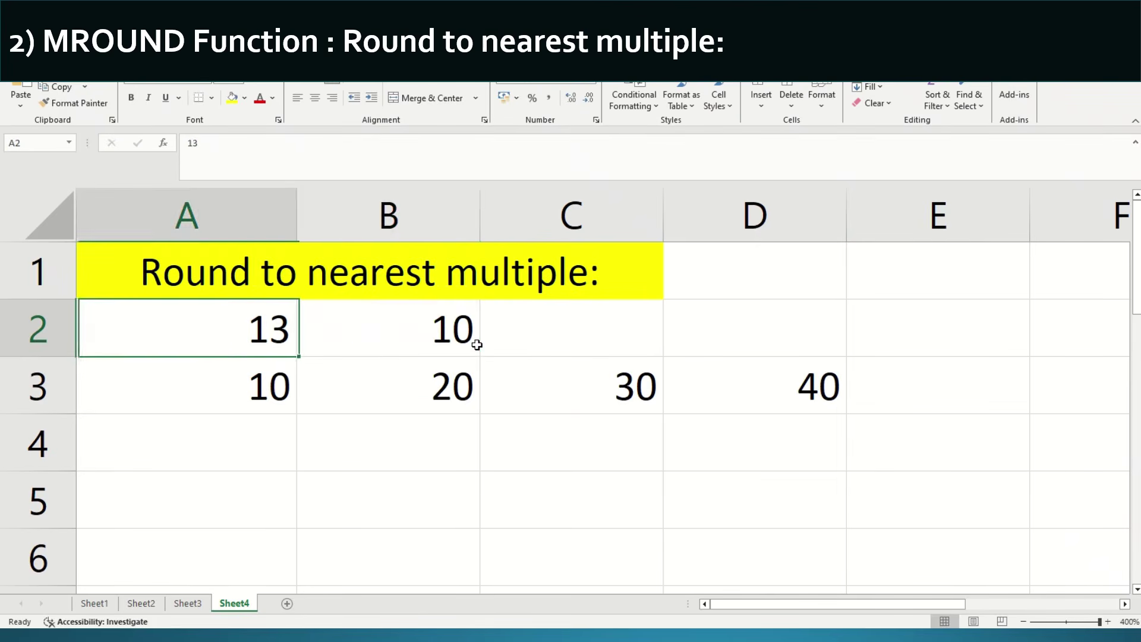
pyautogui.press('F2')
pyautogui.press('BackSpace')
pyautogui.write('6')
pyautogui.press('Tab')
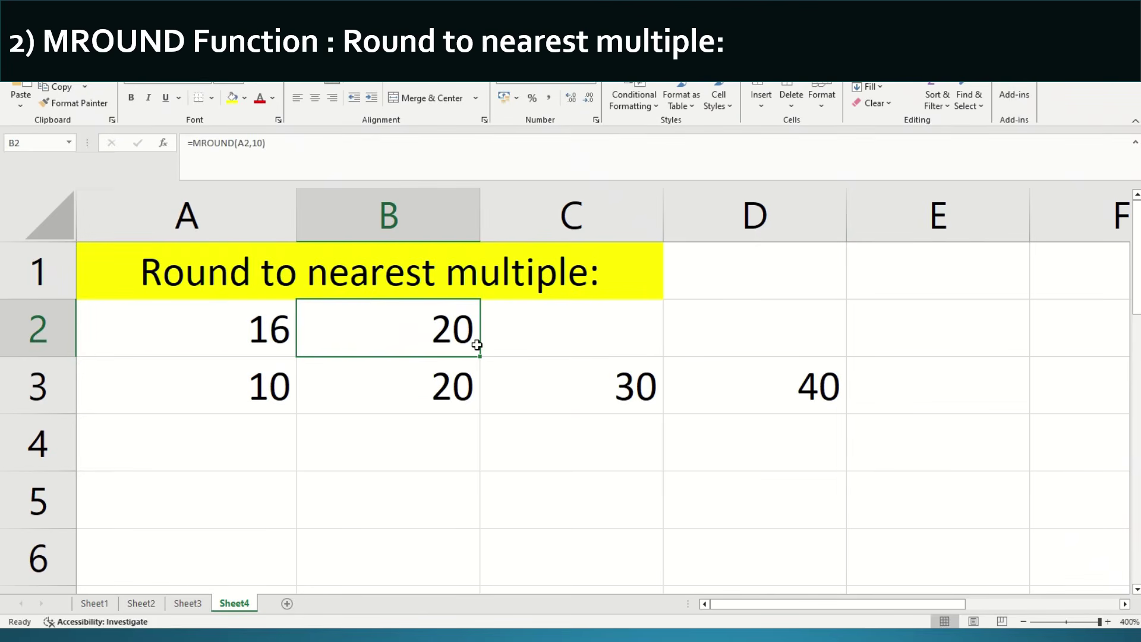
# Change the formula in B2 to =MROUND(A2,100) to round to the nearest multiple of 100
pyautogui.press('F2')
pyautogui.press('Escape')
pyautogui.press('F2')
pyautogui.press('Left')
pyautogui.press('Left')
pyautogui.press('Left')
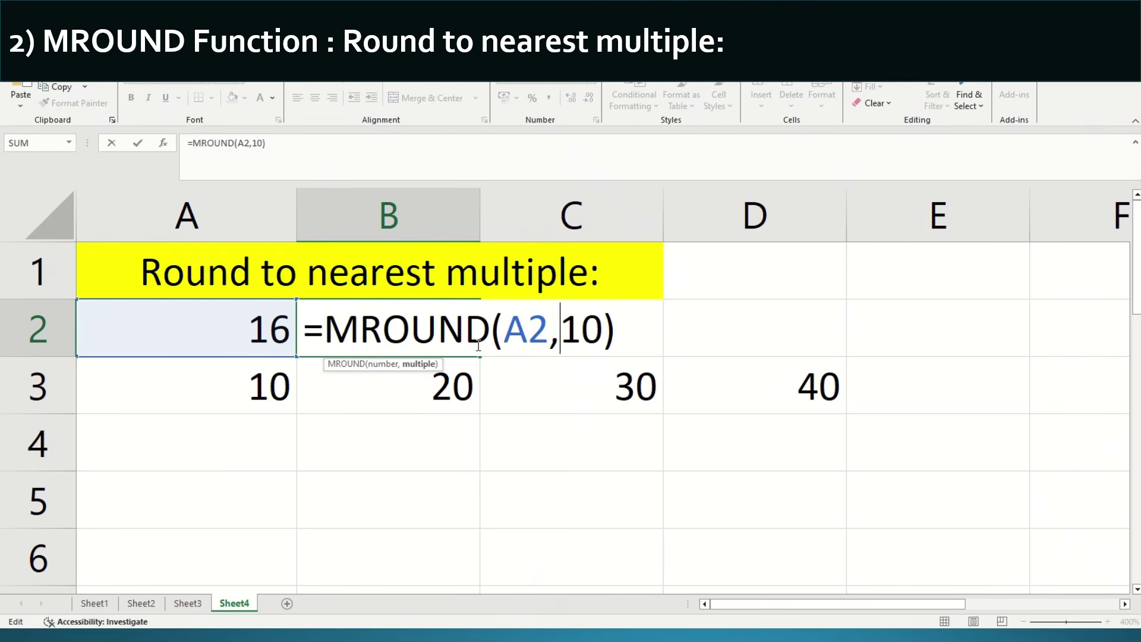
pyautogui.press('Right')
pyautogui.press('Right')
pyautogui.write('0')
pyautogui.hotkey('shift', 'Tab')
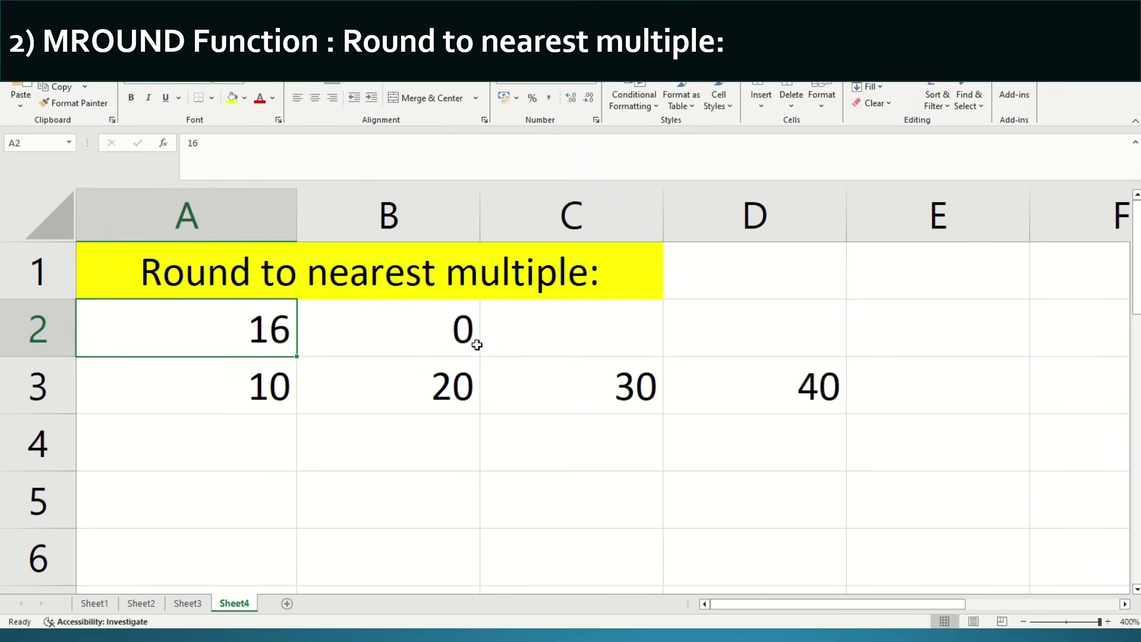
# Replace the number in A2 with 58 to test rounding to the nearest 100
pyautogui.write('15')
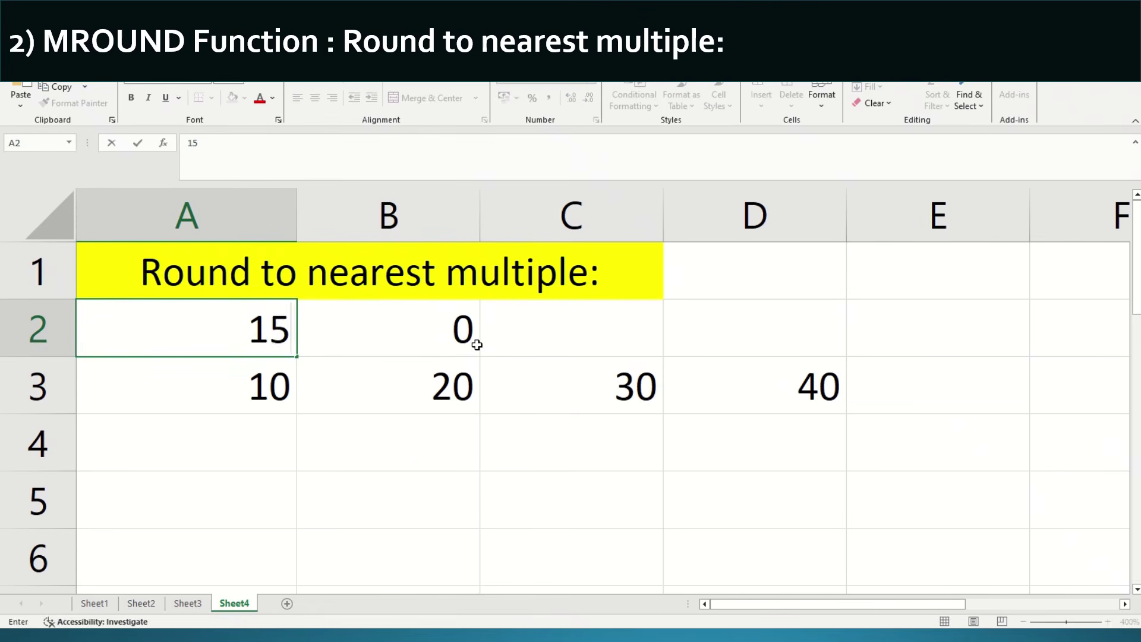
pyautogui.press('Escape')
pyautogui.write('58')
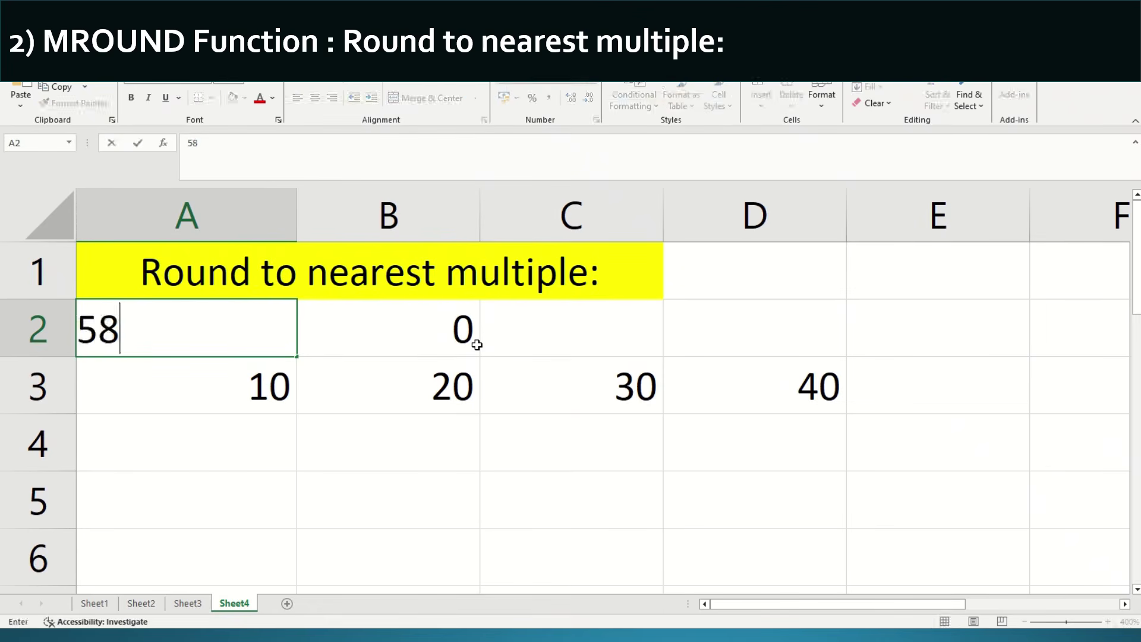
pyautogui.press('Tab')
pyautogui.hotkey('shift', 'Tab')
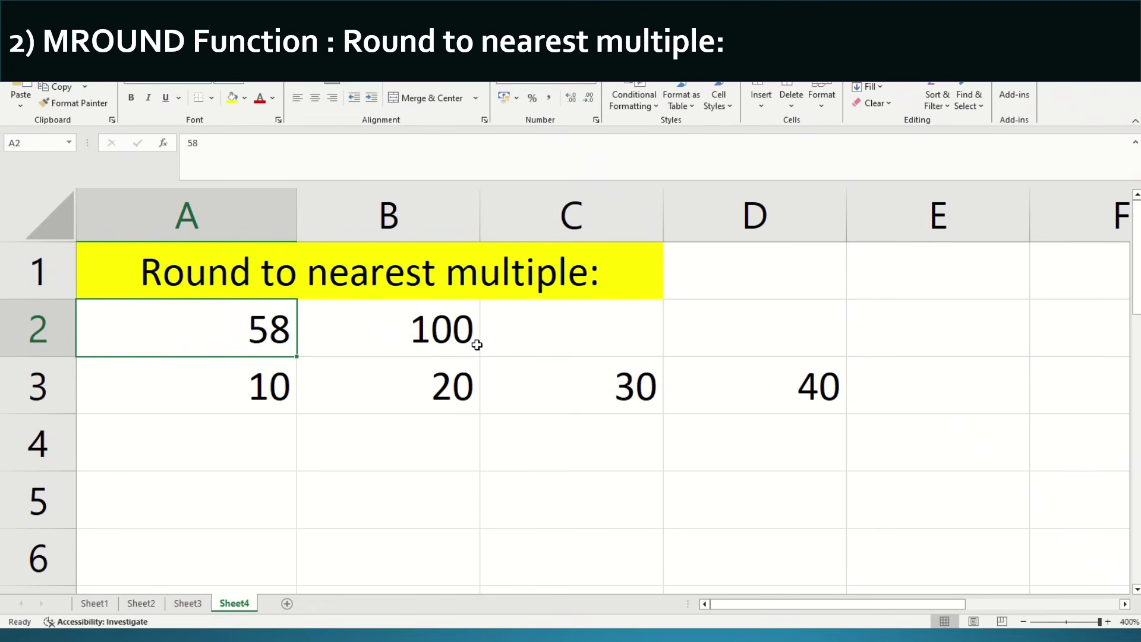
# Test the halfway point of the MROUND formula by setting A2 to 50, 49 and 50 again
pyautogui.write('50')
pyautogui.press('Return')
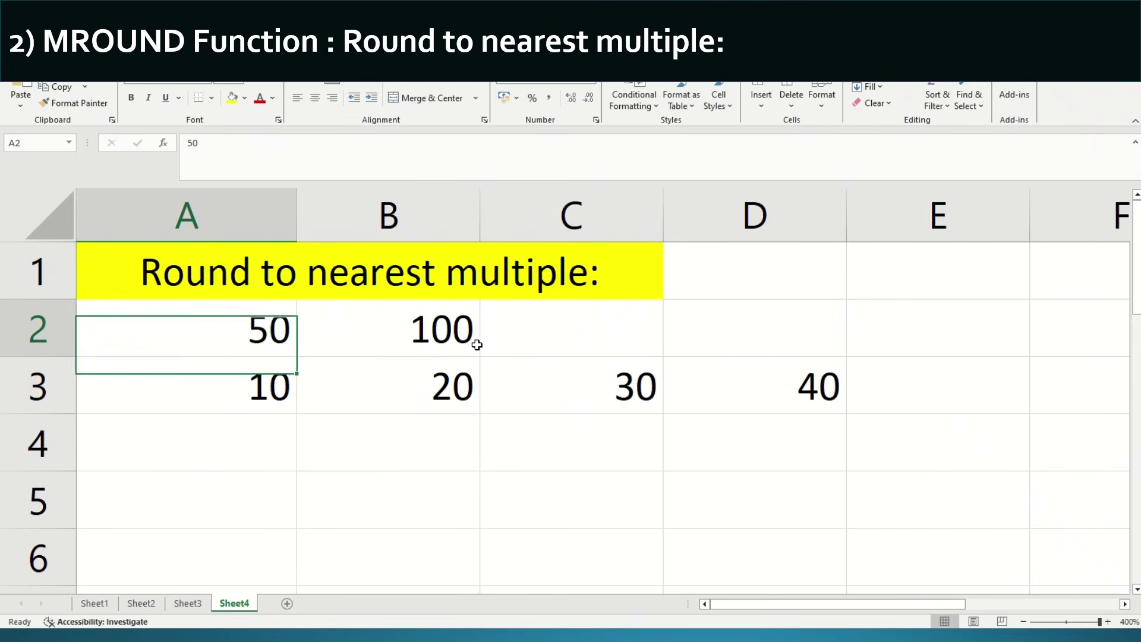
pyautogui.press('Up')
pyautogui.write('49')
pyautogui.press('Tab')
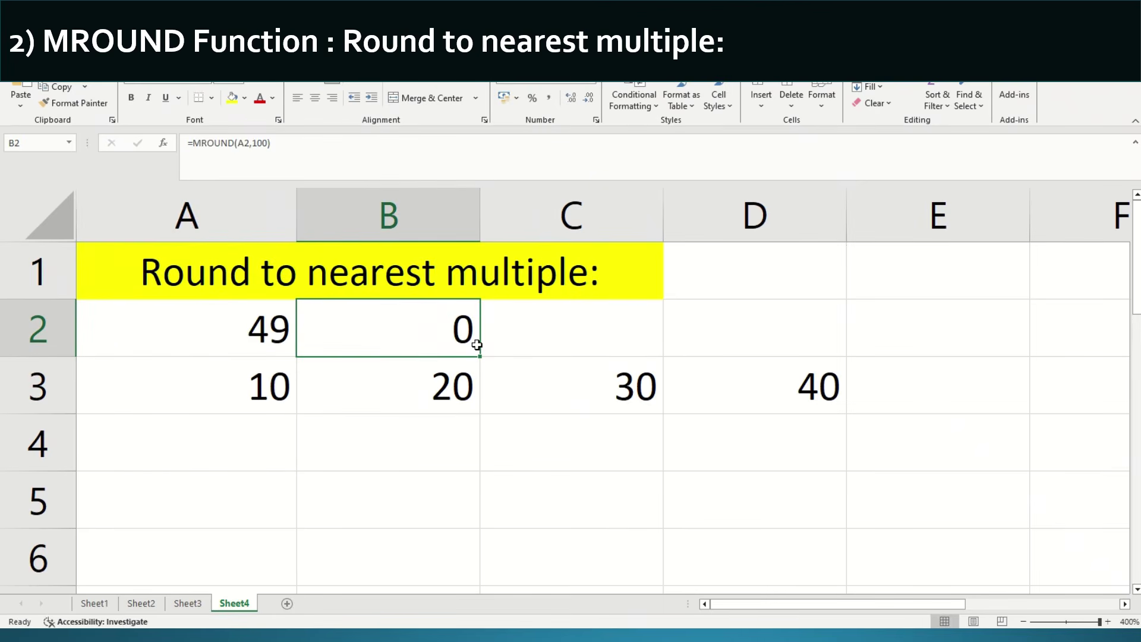
pyautogui.hotkey('shift', 'Tab')
pyautogui.write('50')
pyautogui.press('Tab')
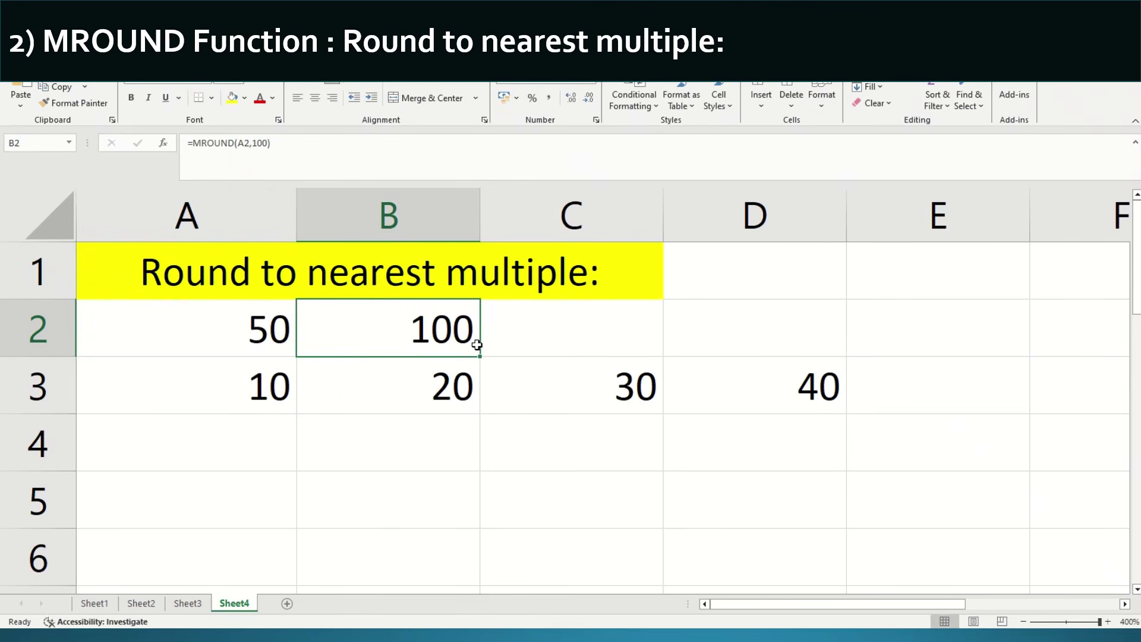
# Review the MROUND formula in B2 and replace the number in A2 with 1825
pyautogui.press('F2')
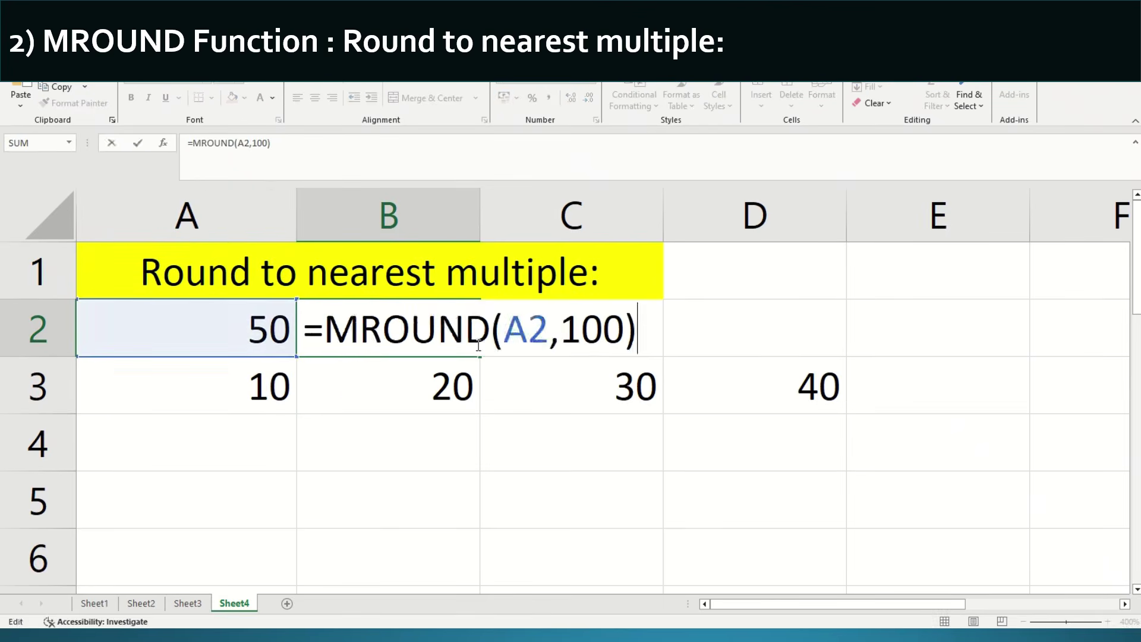
pyautogui.press('Escape')
pyautogui.press('F2')
pyautogui.press('Escape')
pyautogui.hotkey('shift', 'Tab')
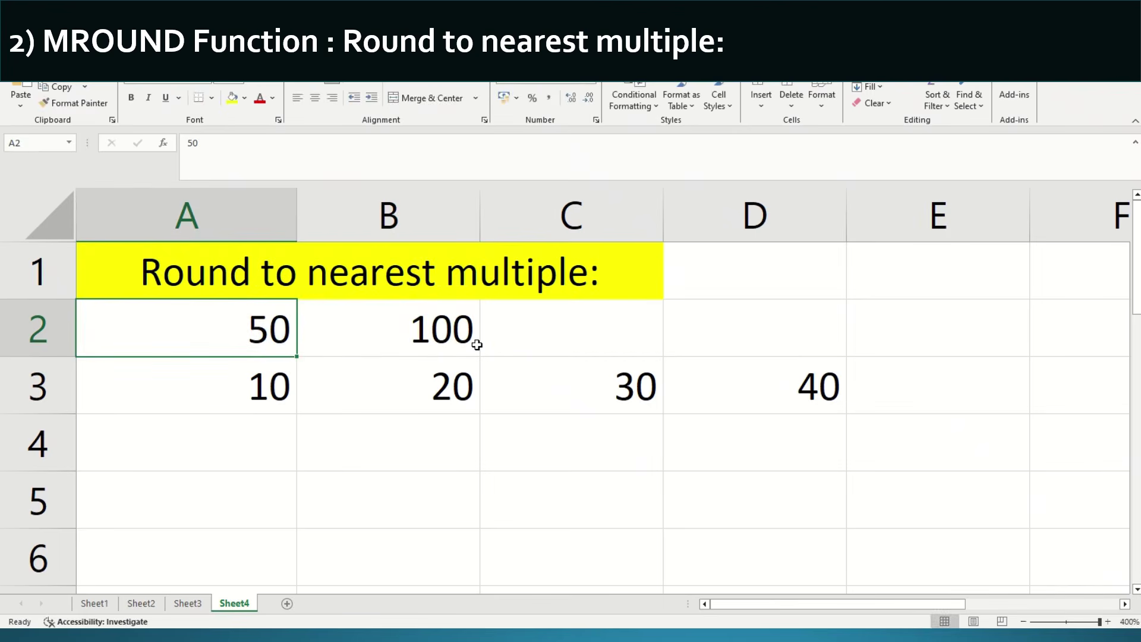
pyautogui.write('18')
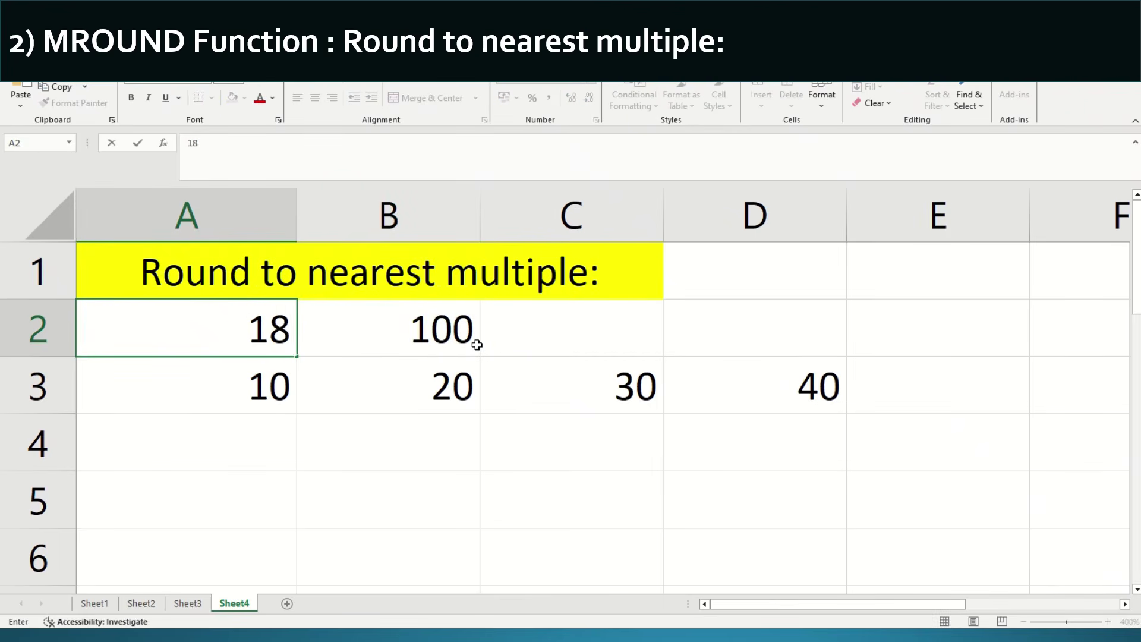
pyautogui.write('25')
pyautogui.press('Tab')
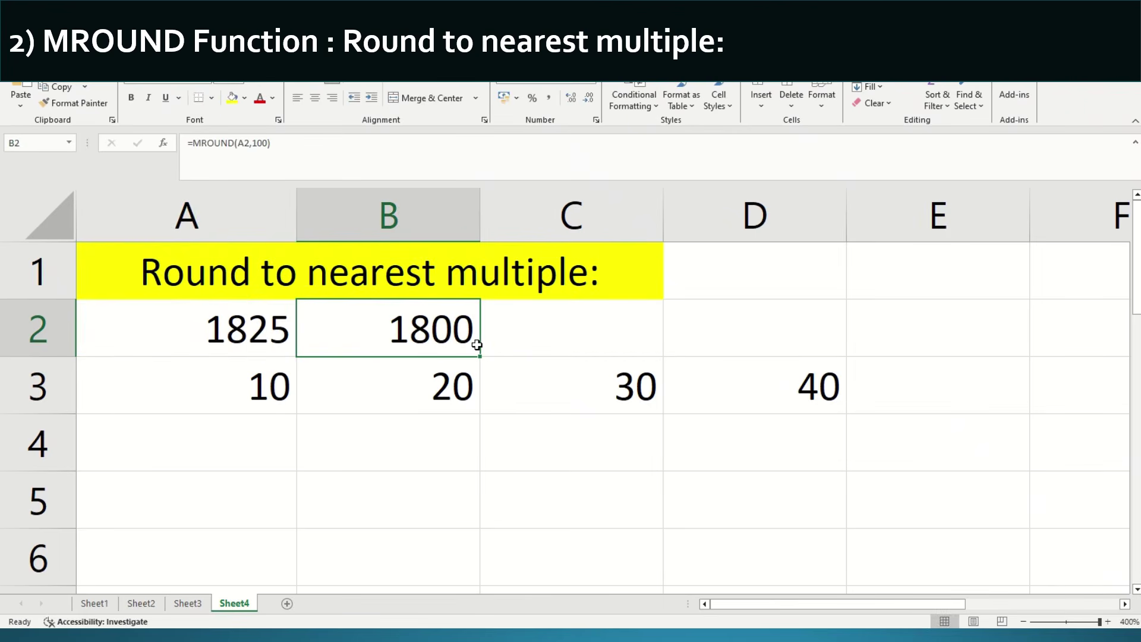
# Change the number in A2 to 1850 to test the nearest multiple of 100
pyautogui.hotkey('shift', 'Tab')
pyautogui.press('F2')
pyautogui.press('BackSpace')
pyautogui.press('BackSpace')
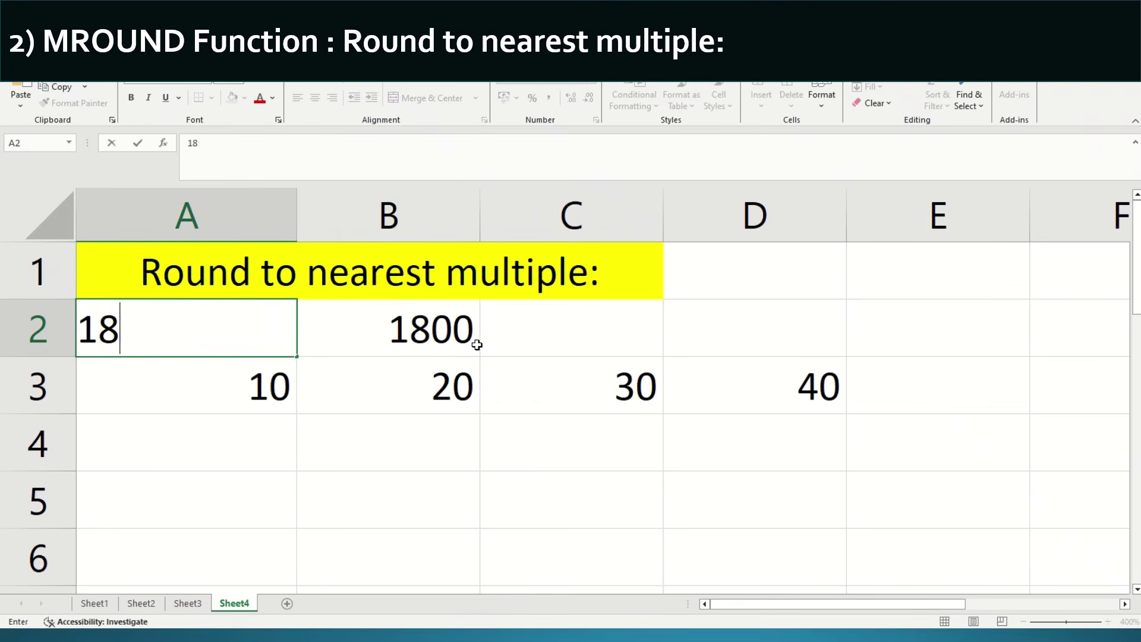
pyautogui.write('50')
pyautogui.press('Tab')
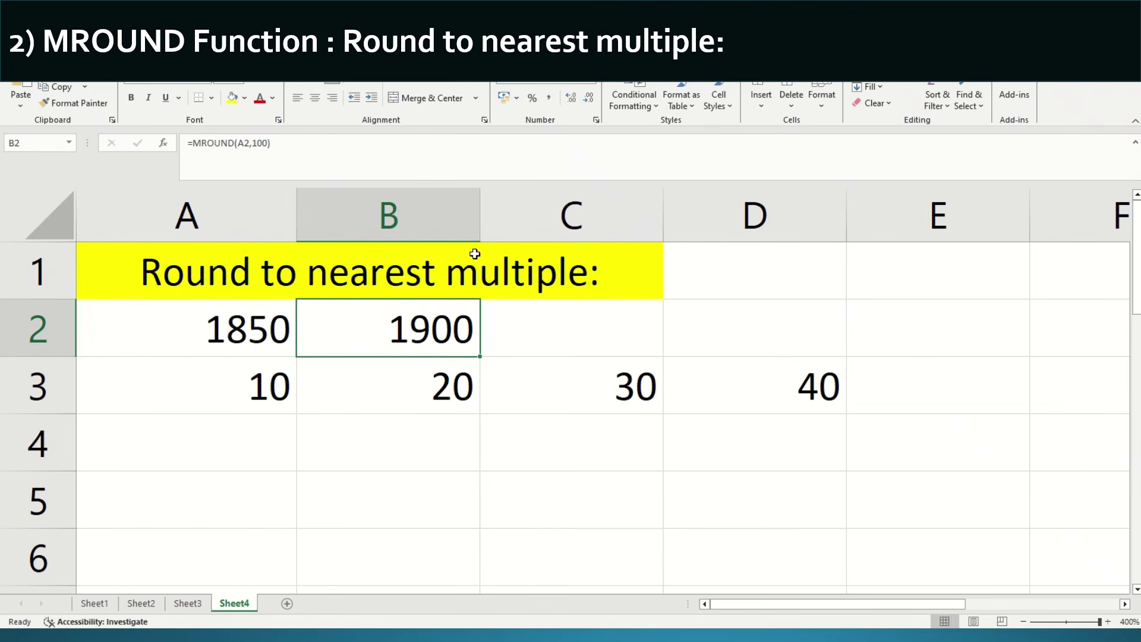
# Enter the formula =MROUND(A2,10) in cell B2 to round the number in A2 to the nearest 10
pyautogui.moveTo(472, 60)
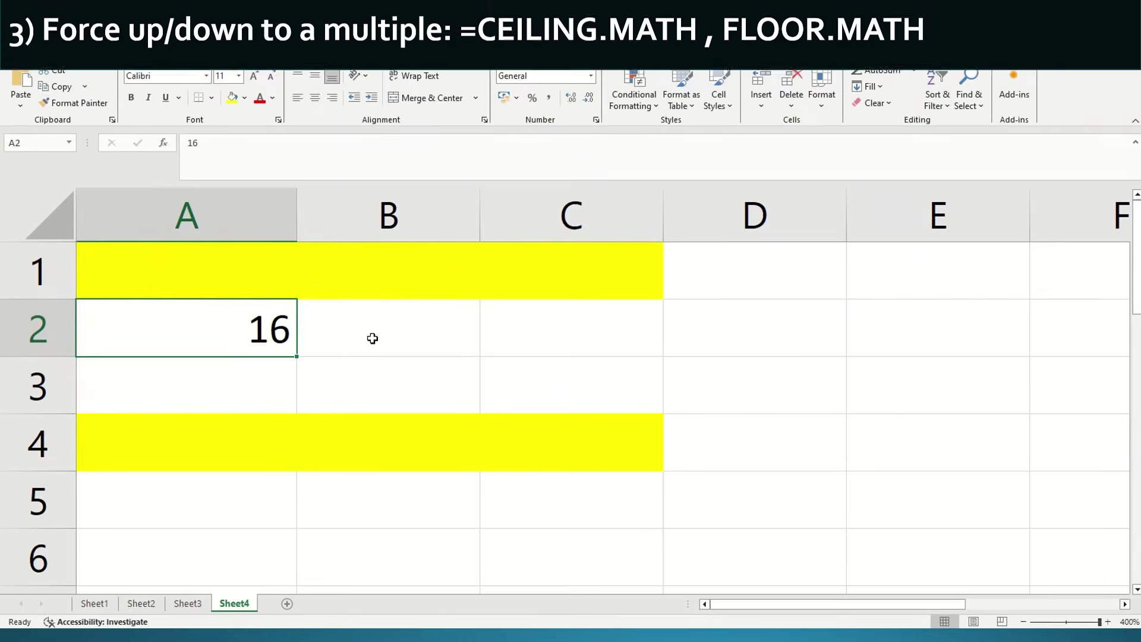
pyautogui.click(374, 338)
pyautogui.doubleClick(374, 339)
pyautogui.write('=MROUND(')
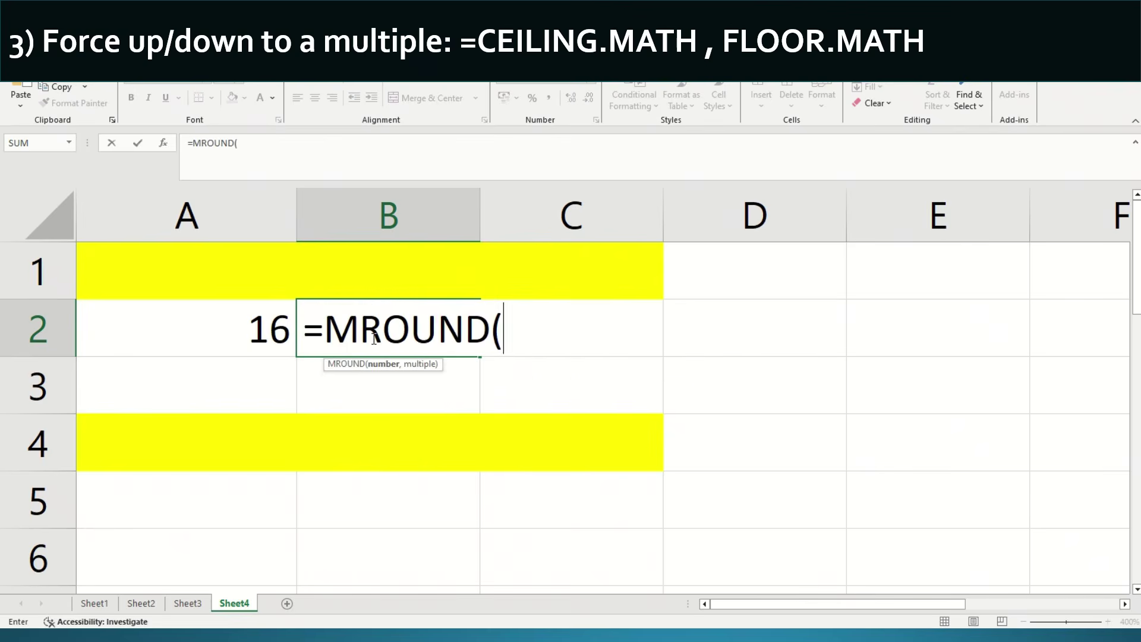
pyautogui.press('Left')
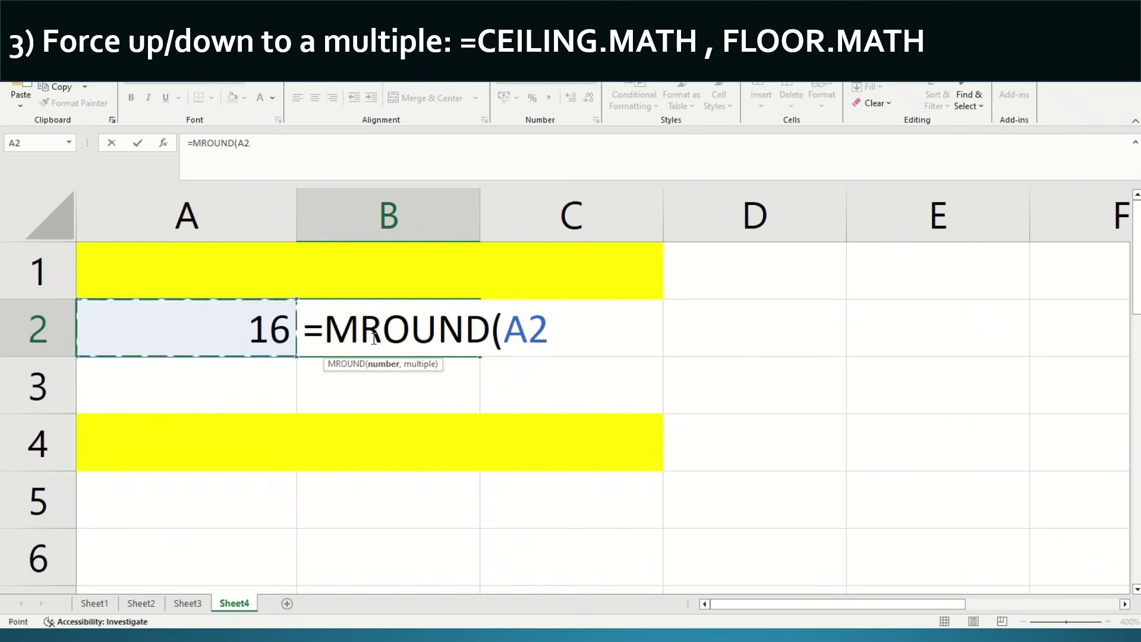
pyautogui.write(',10)')
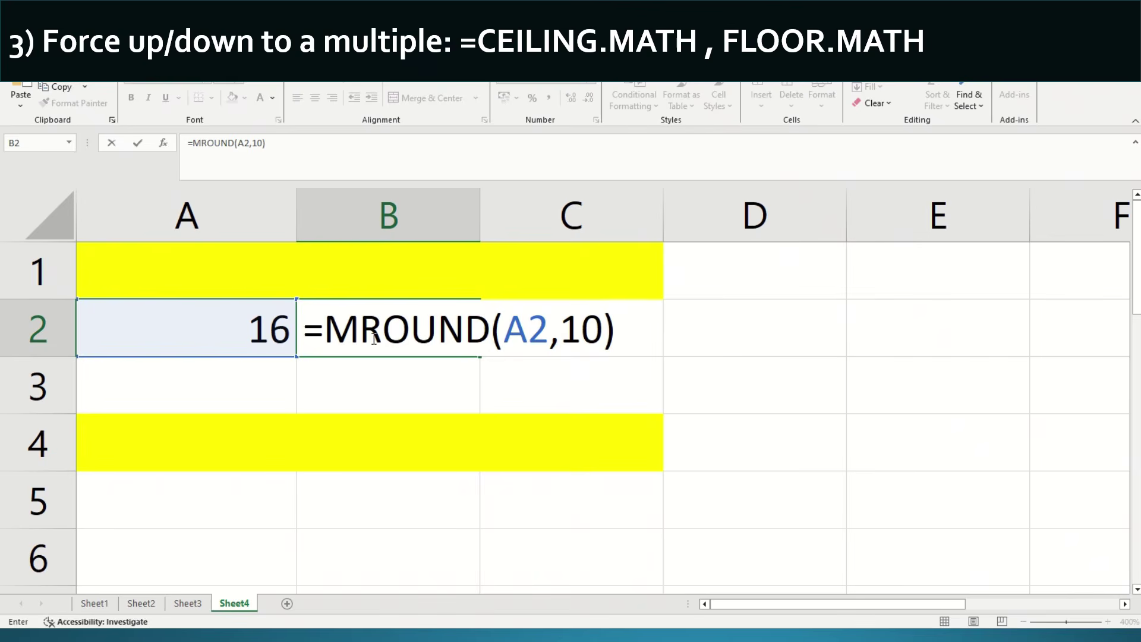
pyautogui.hotkey('ctrl', 'Return')
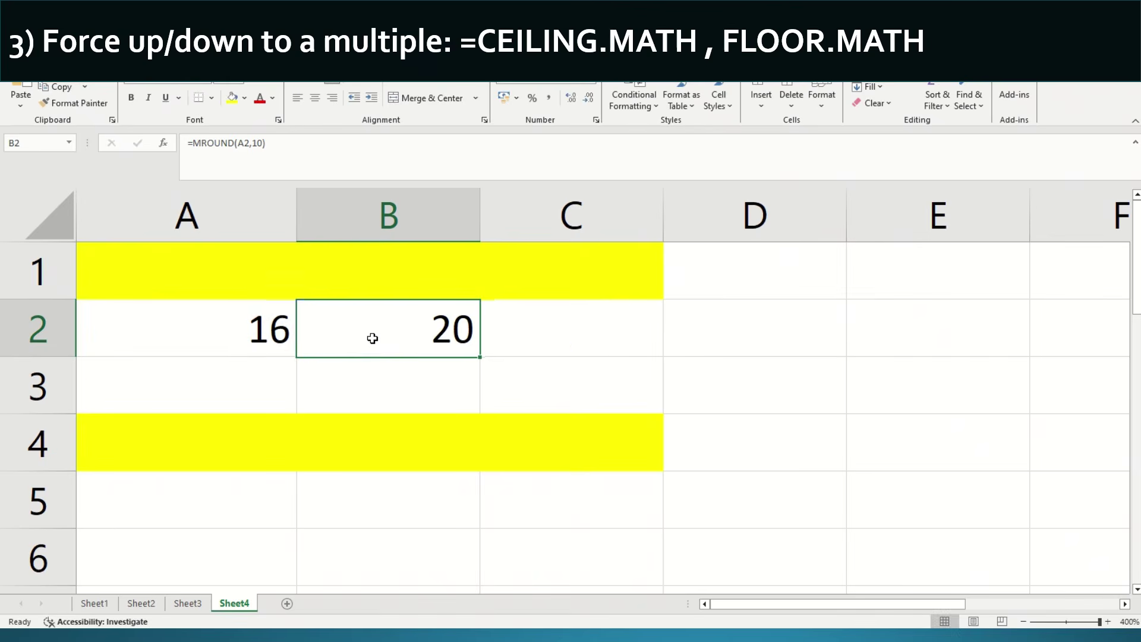
# Change the number in A2 to 14 to test the MROUND formula
pyautogui.press('Left')
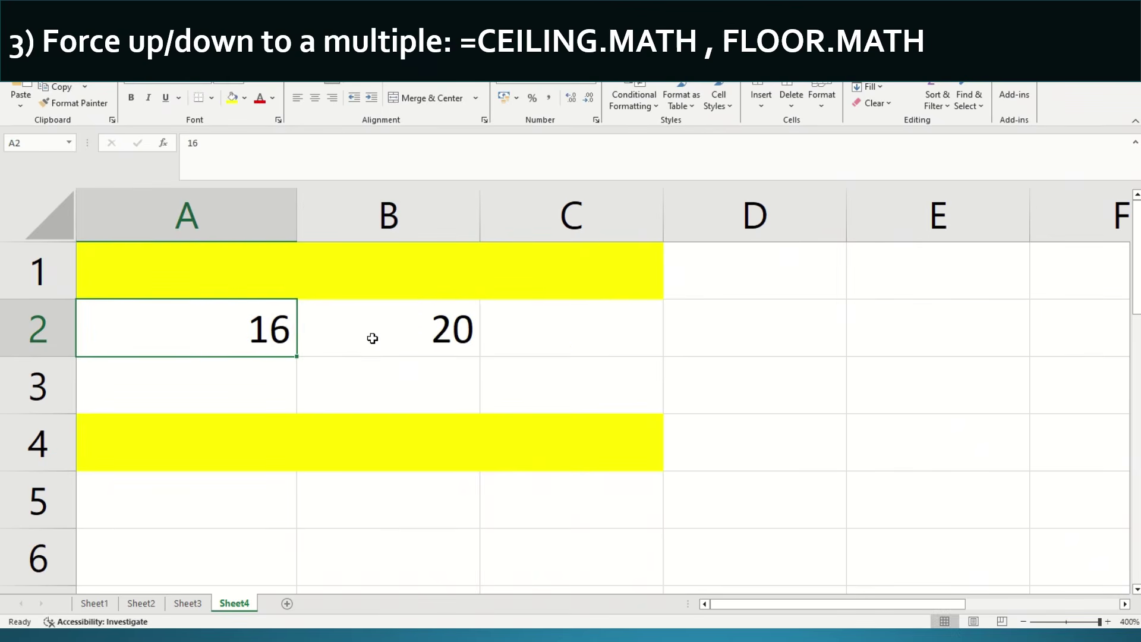
pyautogui.write('14')
pyautogui.press('Right')
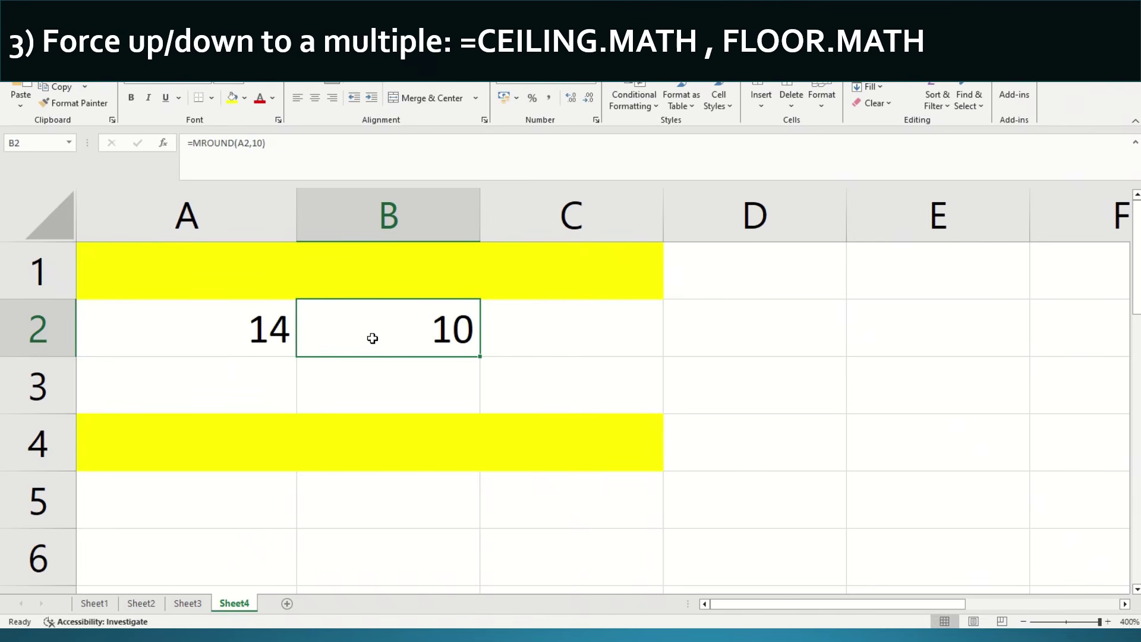
# Examine the arguments of the MROUND formula in B2 and compare its result with the number in A2
pyautogui.press('F2')
pyautogui.press('Left')
pyautogui.press('Left')
pyautogui.press('Left')
pyautogui.press('Left')
pyautogui.press('Left')
pyautogui.press('Left')
pyautogui.press('Left')
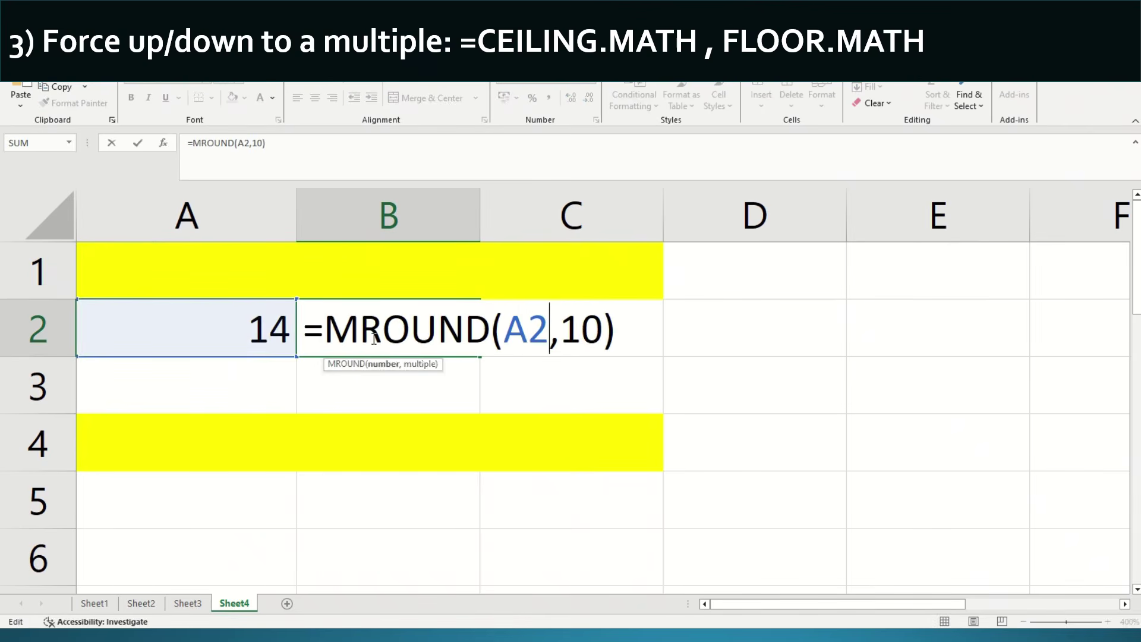
pyautogui.press('Escape')
pyautogui.press('Left')
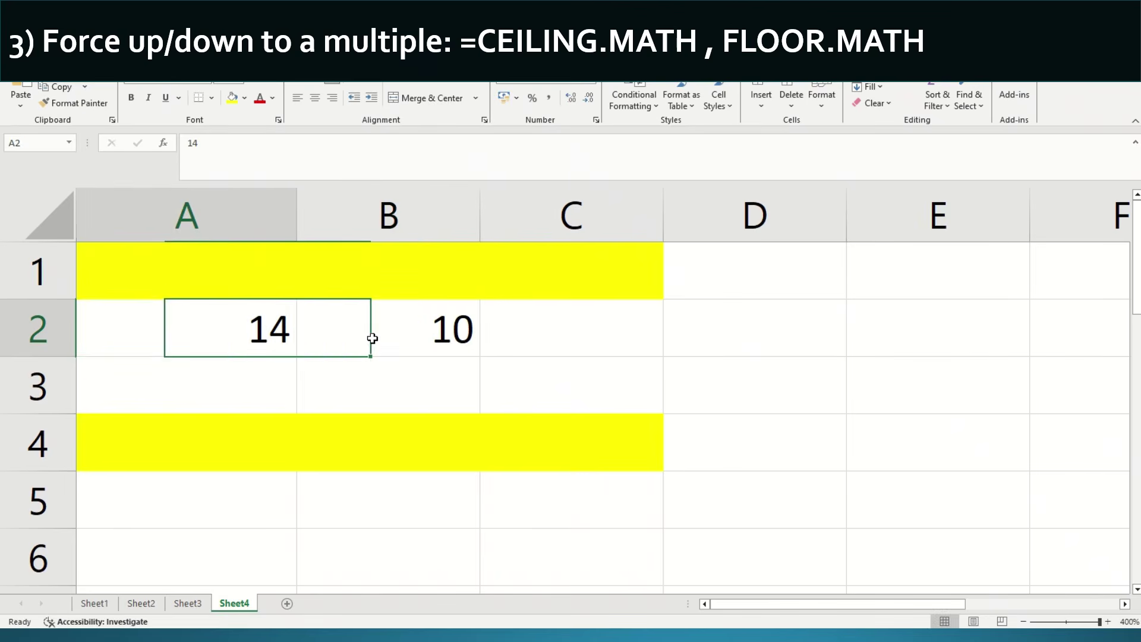
pyautogui.press('Right')
pyautogui.press('Left')
pyautogui.press('Right')
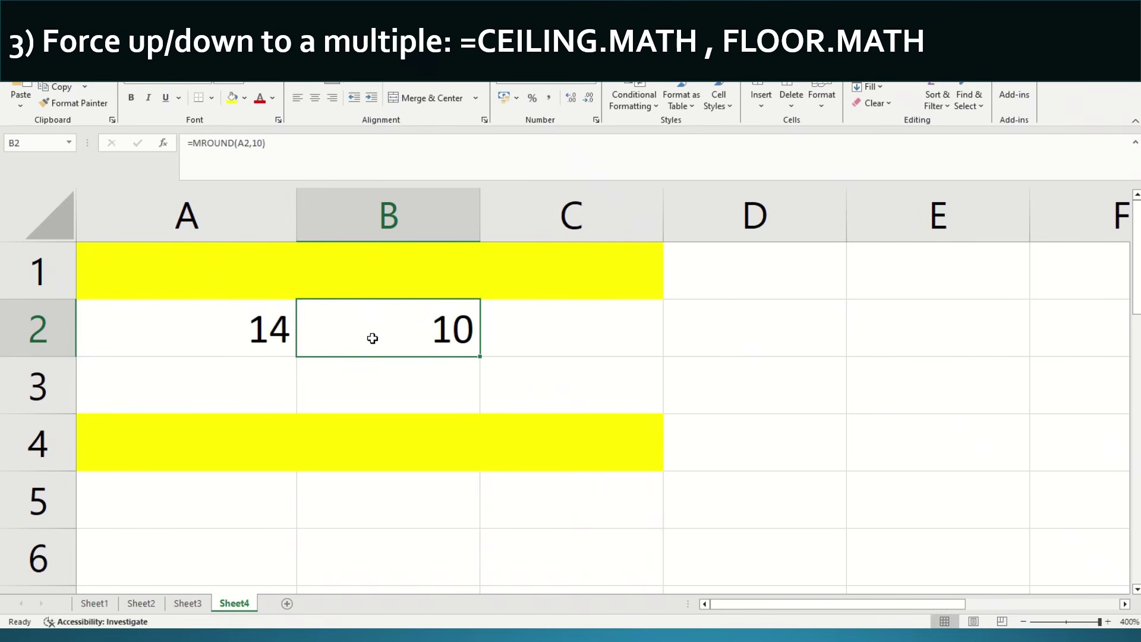
# Replace MROUND with FLOOR.MATH in the B2 formula so that it reads =FLOOR.MATH(A2,10)
pyautogui.press('F2')
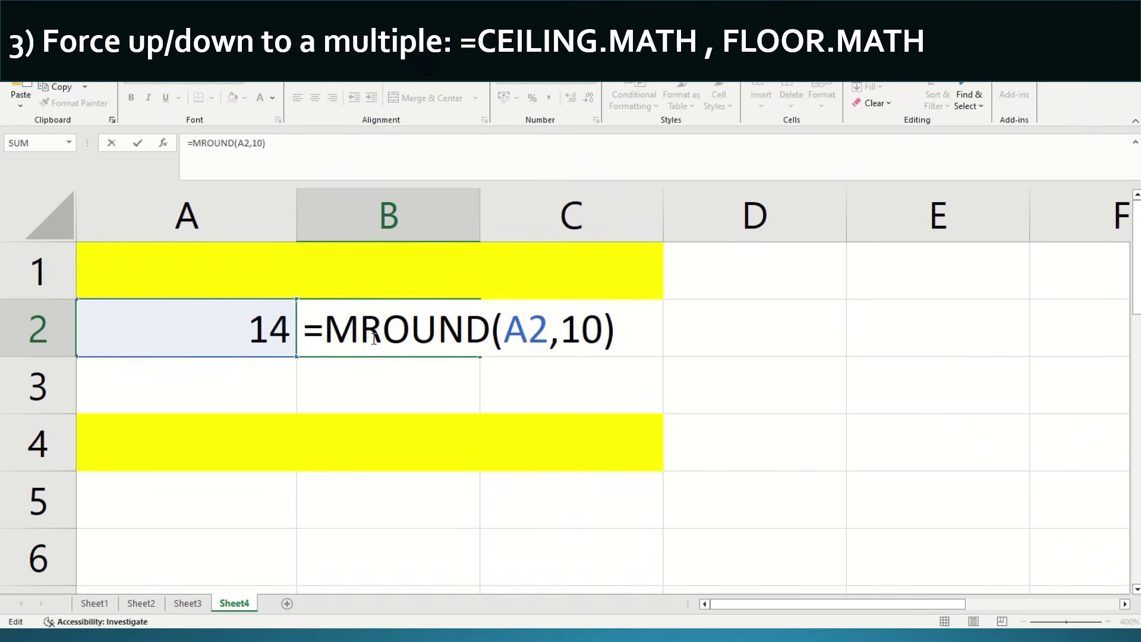
pyautogui.press('Left')
pyautogui.press('Left')
pyautogui.press('Left')
pyautogui.press('Left')
pyautogui.press('Left')
pyautogui.press('Left')
pyautogui.press('Left')
pyautogui.press('Left')
pyautogui.press('Right')
pyautogui.hotkey('shift', 'Left')
pyautogui.hotkey('shift', 'Left')
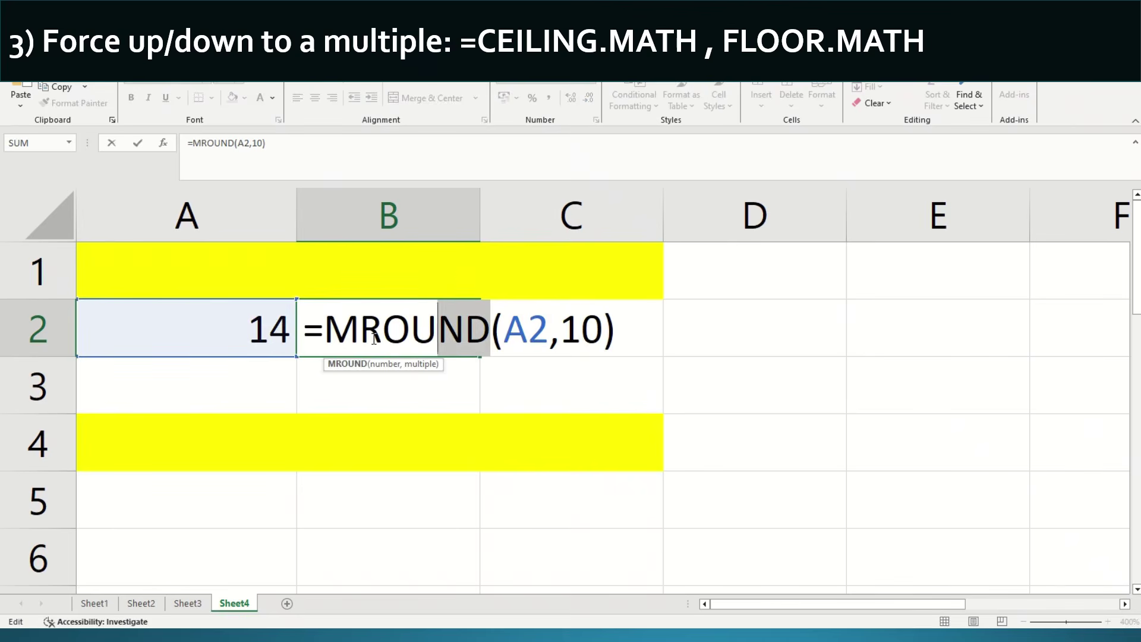
pyautogui.hotkey('shift', 'Left')
pyautogui.hotkey('shift', 'Left')
pyautogui.hotkey('shift', 'Left')
pyautogui.hotkey('shift', 'Left')
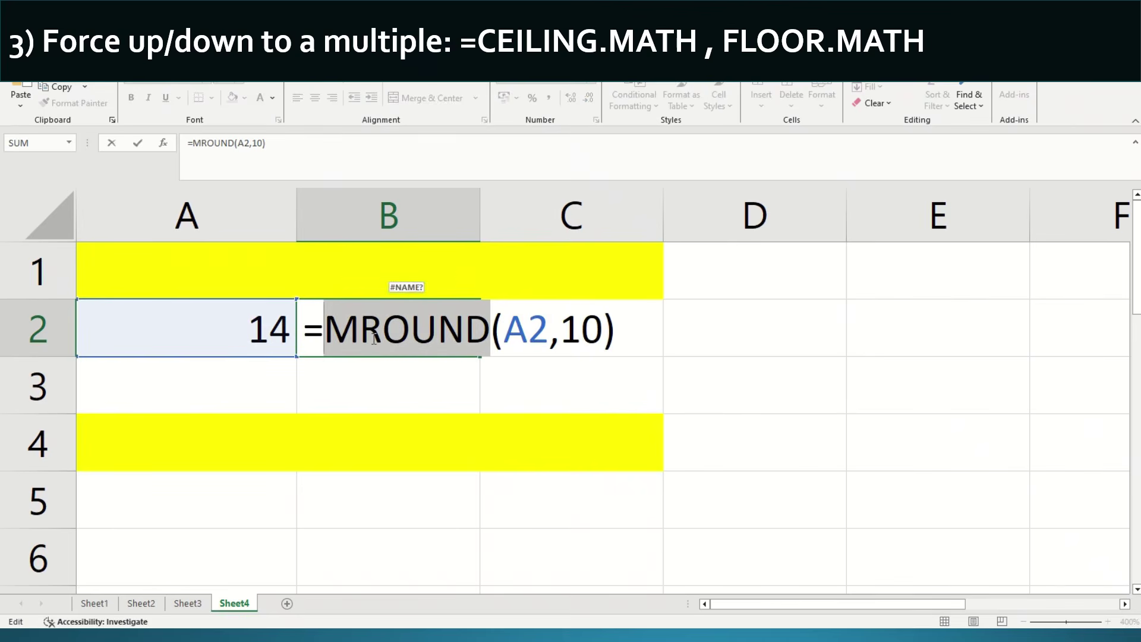
pyautogui.write('FL')
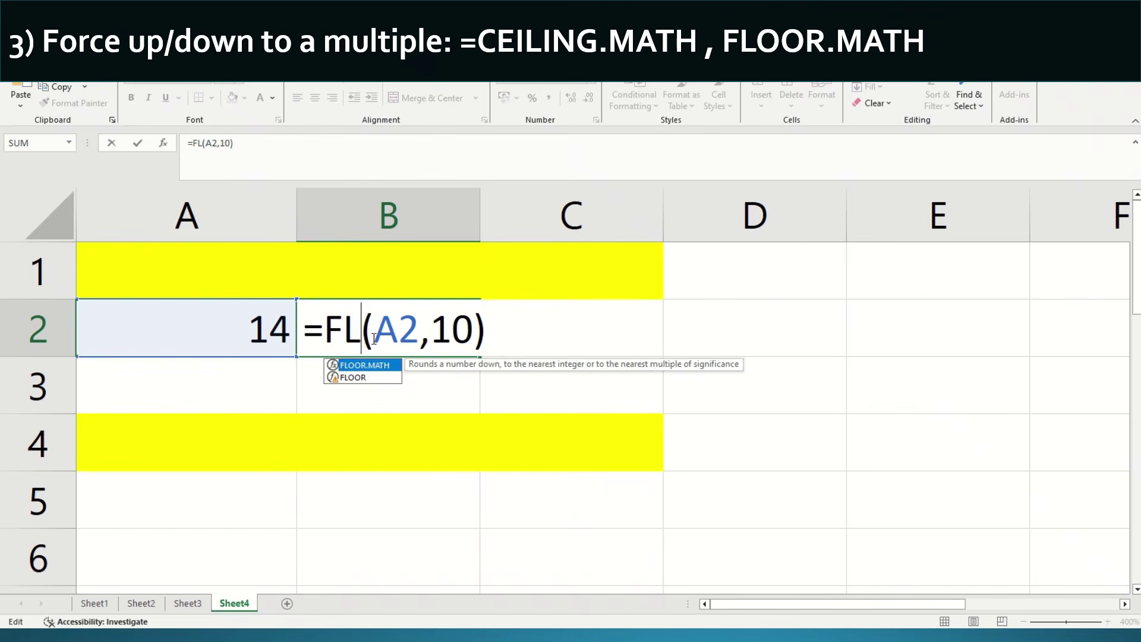
pyautogui.write('OOR.MATH')
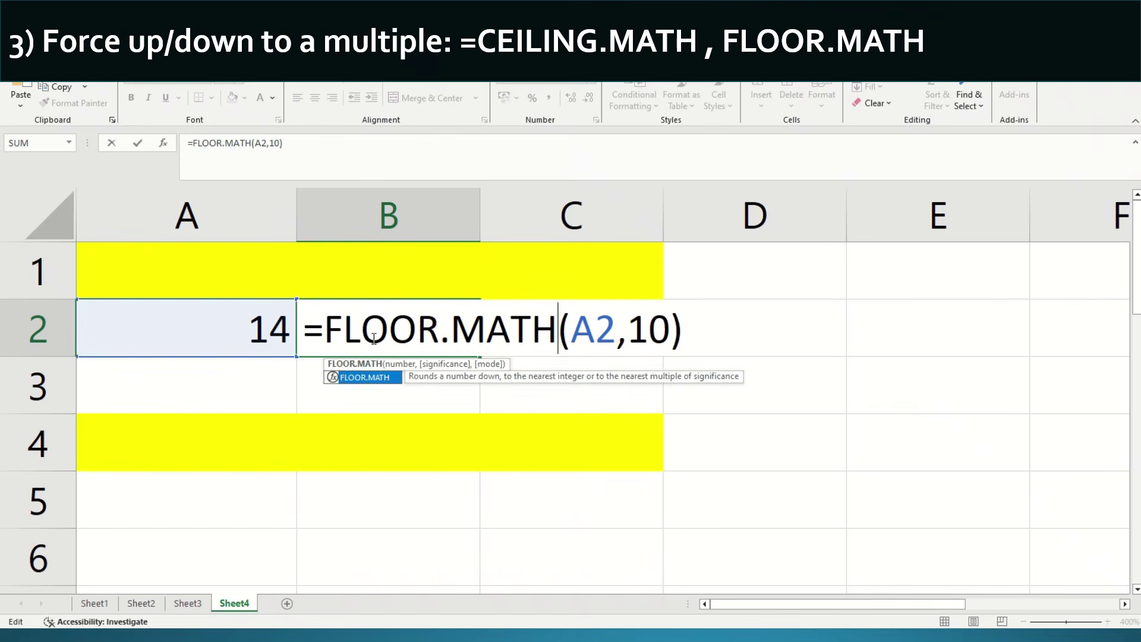
pyautogui.press('Right')
pyautogui.press('Right')
pyautogui.press('Return')
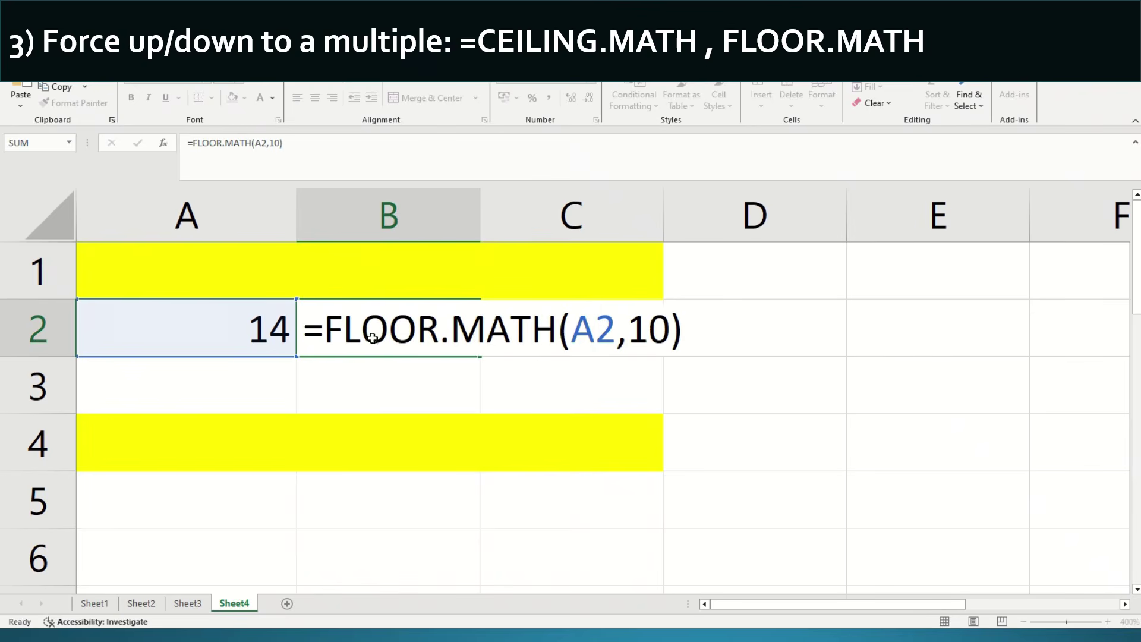
pyautogui.hotkey('ctrl', 'Return')
# Set A2 to 19 to test rounding down to a multiple of 10
pyautogui.press('Left')
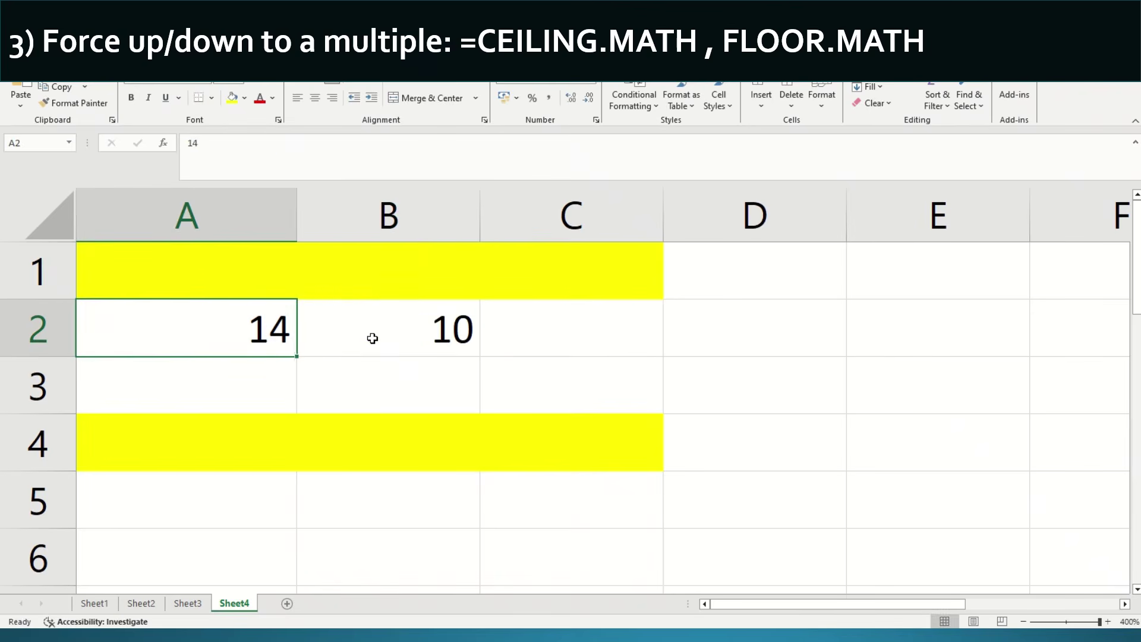
pyautogui.write('19')
pyautogui.press('Tab')
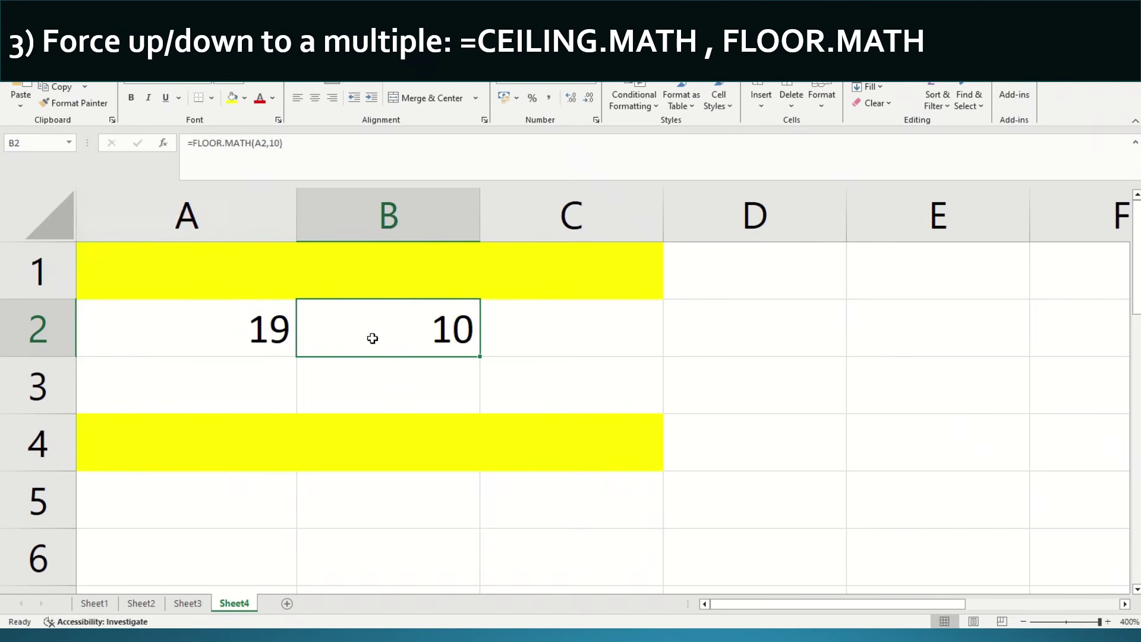
# Examine the number and significance arguments of the FLOOR.MATH formula in B2 against the value in A2
pyautogui.press('Left')
pyautogui.press('Right')
pyautogui.press('F2')
pyautogui.press('Left')
pyautogui.press('Left')
pyautogui.press('Left')
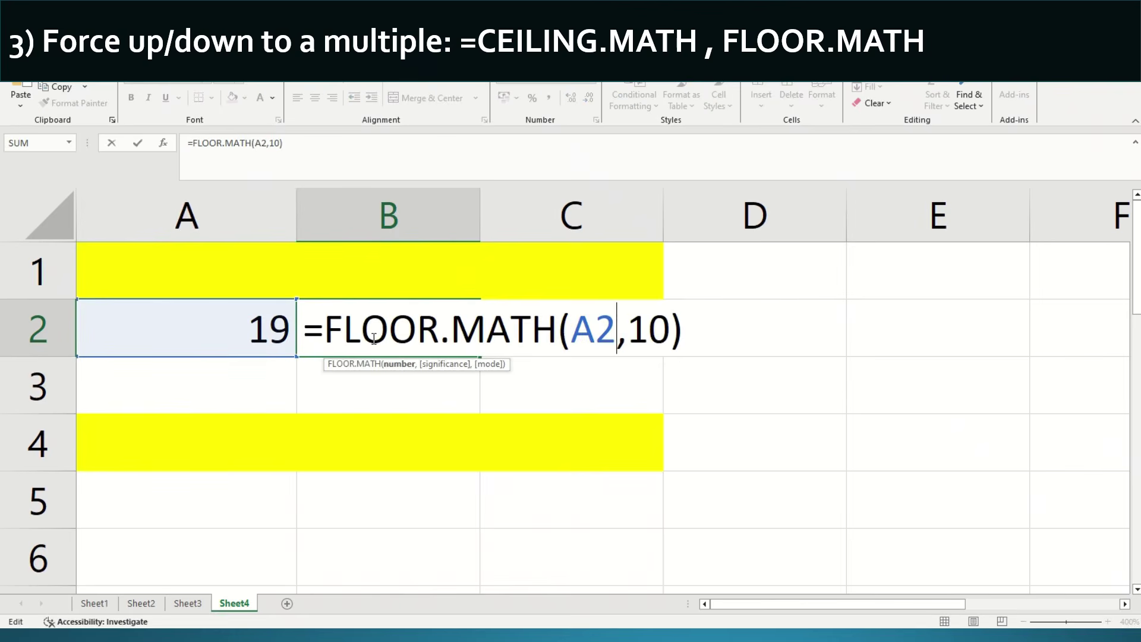
pyautogui.press('Escape')
pyautogui.press('Left')
pyautogui.press('Right')
pyautogui.press('F2')
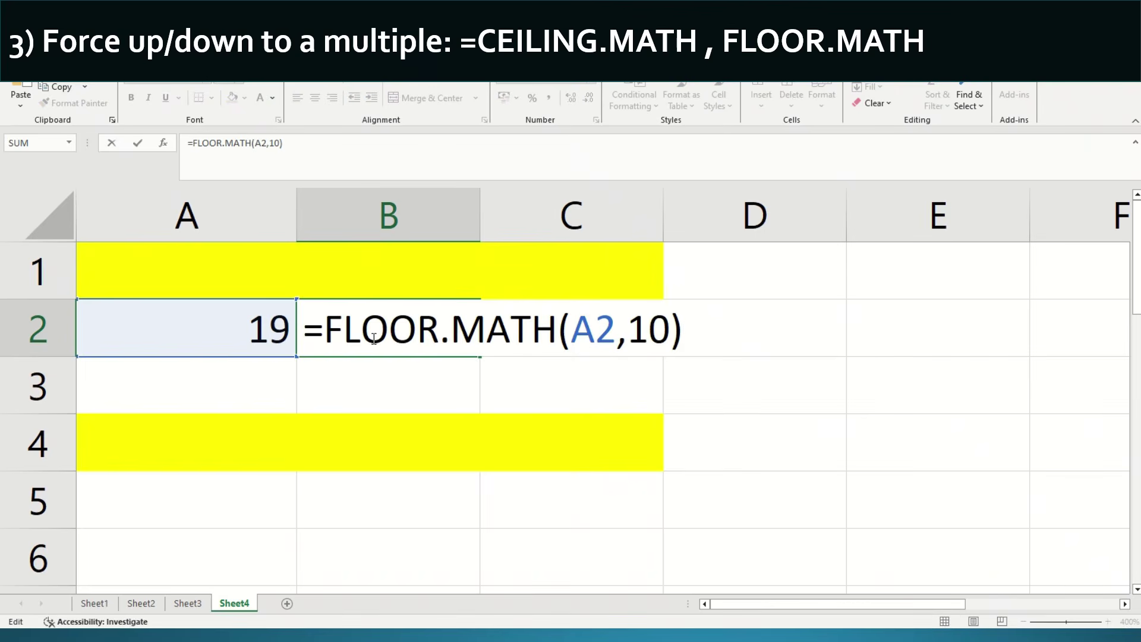
pyautogui.press('Escape')
# Test the FLOOR.MATH formula by setting A2 to 20 and then to 21
pyautogui.press('Left')
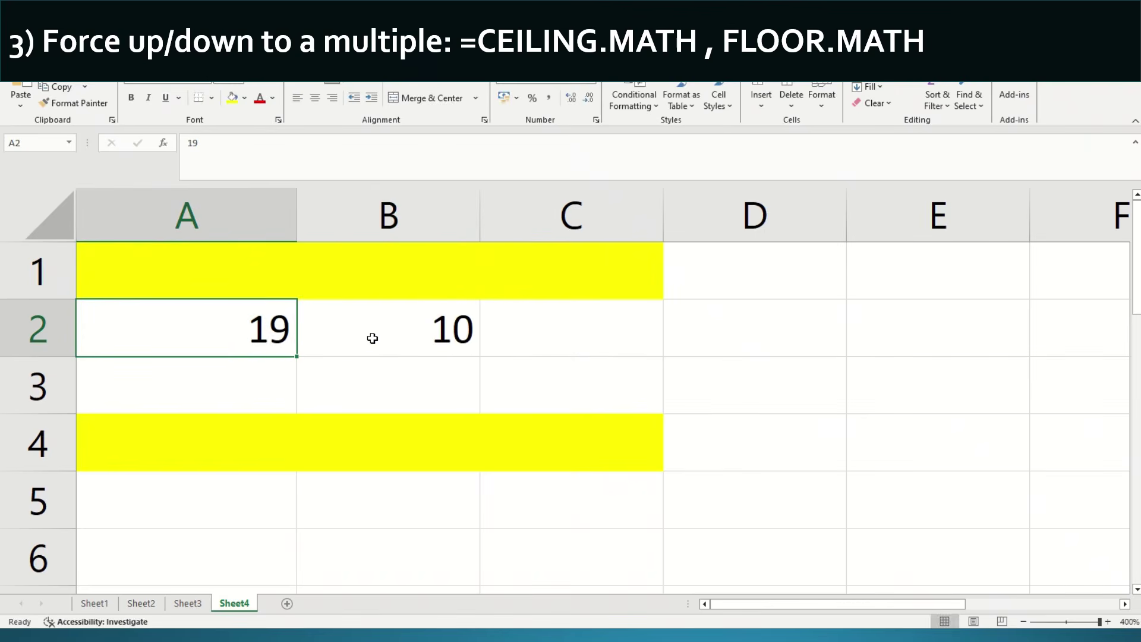
pyautogui.write('20')
pyautogui.press('Tab')
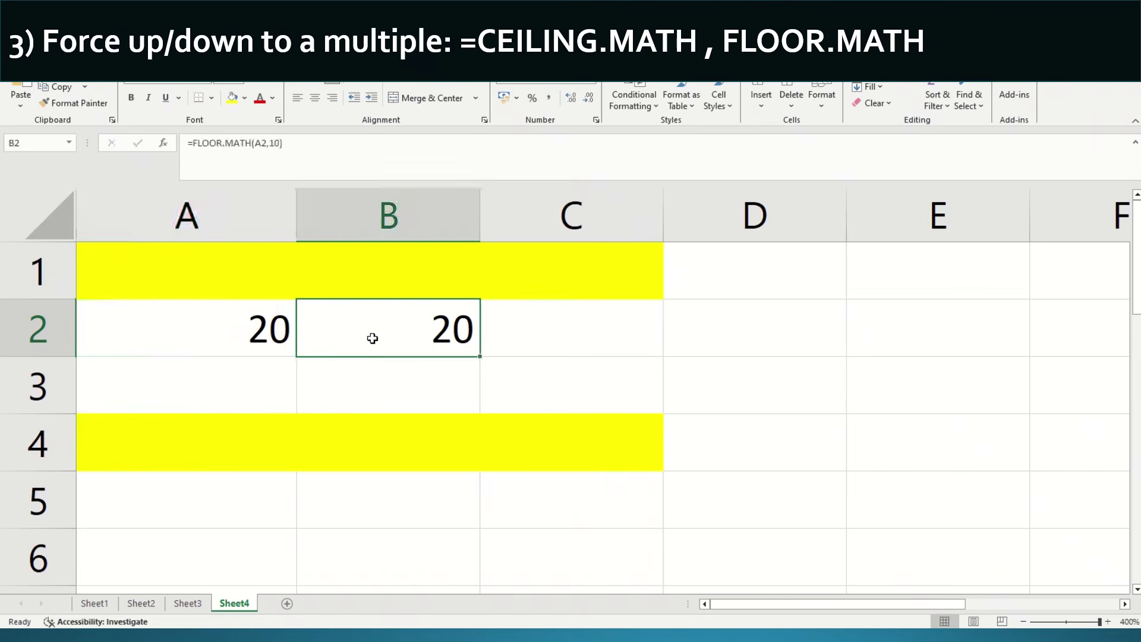
pyautogui.press('Left')
pyautogui.write('21')
pyautogui.press('Tab')
pyautogui.press('Left')
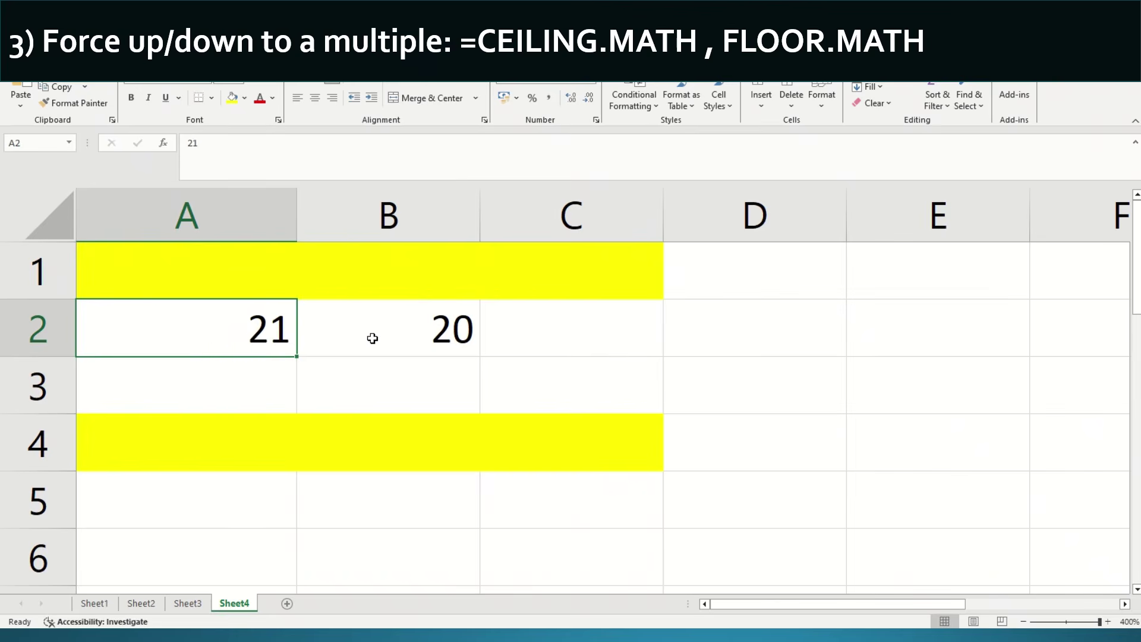
# Test the FLOOR.MATH formula around the next multiple by setting A2 to 29 and then to 31
pyautogui.write('29')
pyautogui.press('Tab')
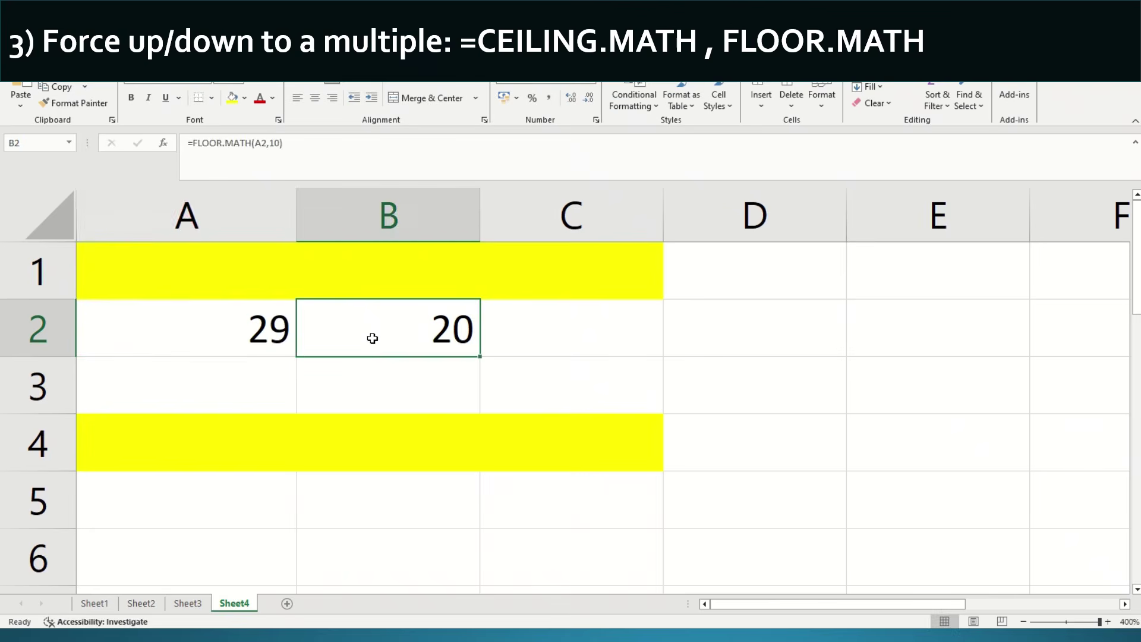
pyautogui.press('Left')
pyautogui.write('31')
pyautogui.press('Tab')
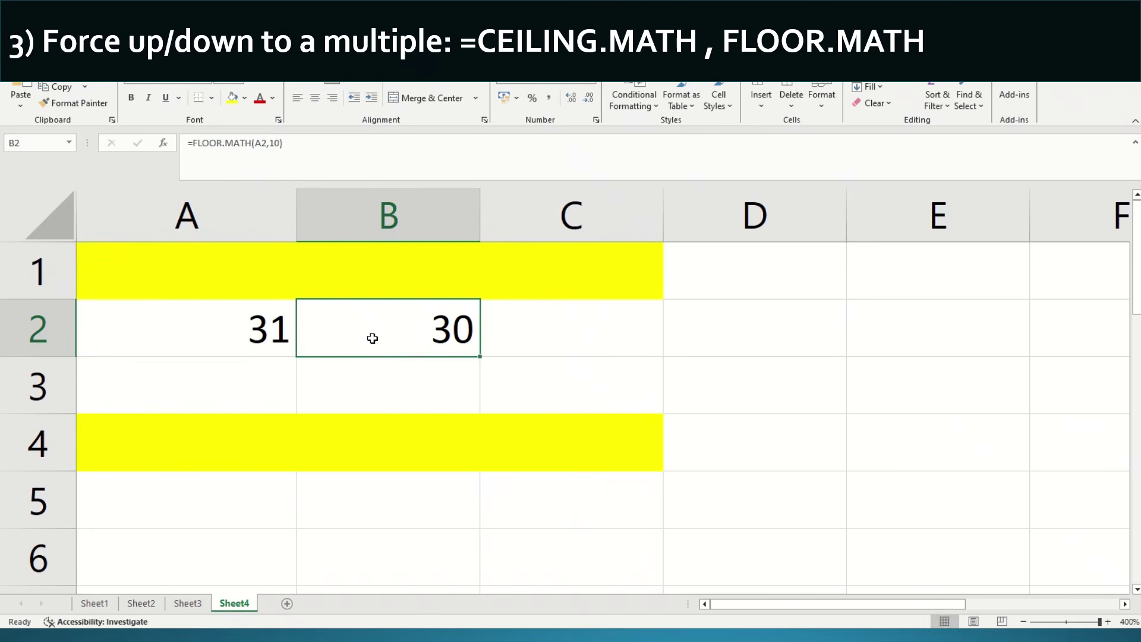
# Replace FLOOR with CEILING in the B2 formula so that it reads =CEILING.MATH(A2,10)
pyautogui.press('F2')
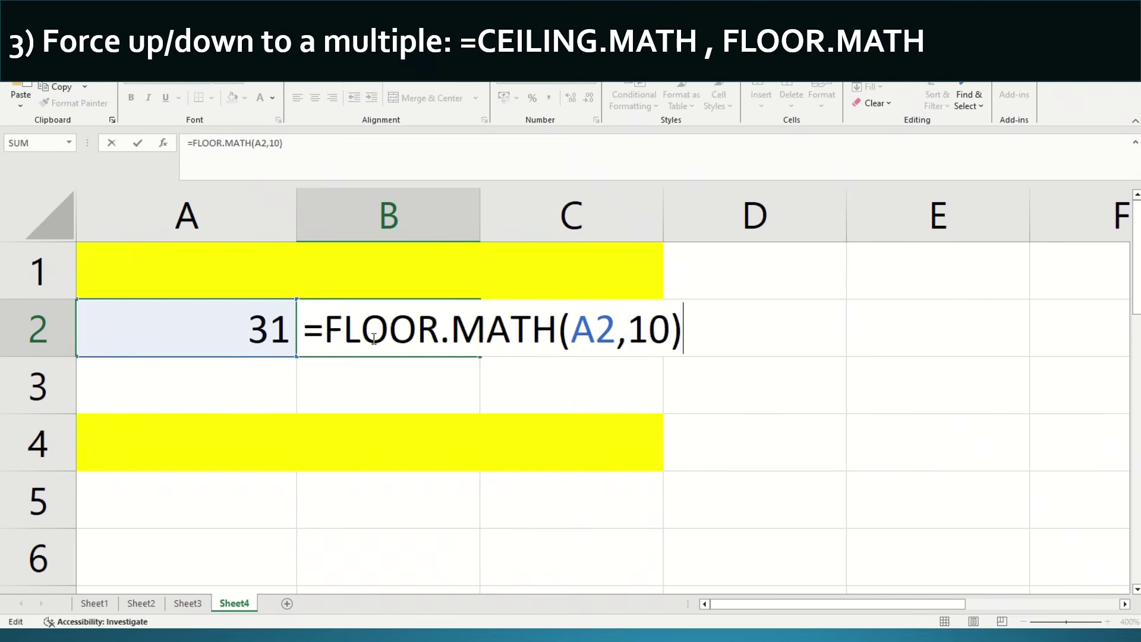
pyautogui.press('Left')
pyautogui.press('Left')
pyautogui.press('Left')
pyautogui.press('Left')
pyautogui.press('Left')
pyautogui.press('Left')
pyautogui.press('Left')
pyautogui.press('Left')
pyautogui.press('Left')
pyautogui.press('Left')
pyautogui.press('Left')
pyautogui.press('Left')
pyautogui.press('Left')
pyautogui.press('Left')
pyautogui.press('Right')
pyautogui.press('Right')
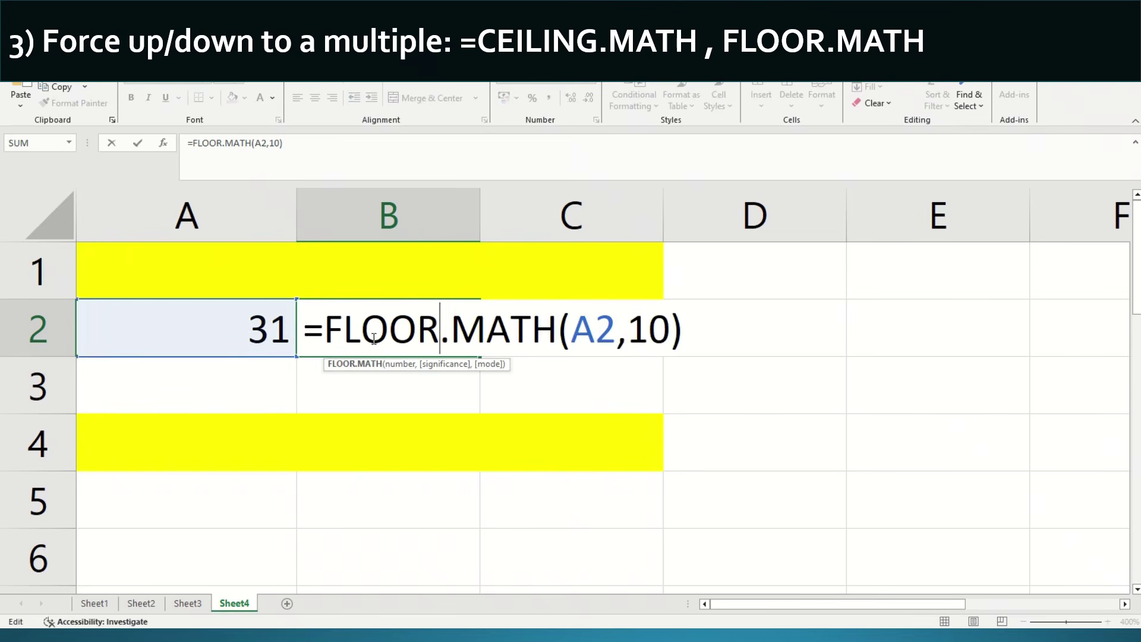
pyautogui.press('BackSpace')
pyautogui.press('BackSpace')
pyautogui.press('BackSpace')
pyautogui.press('BackSpace')
pyautogui.press('BackSpace')
pyautogui.press('BackSpace')
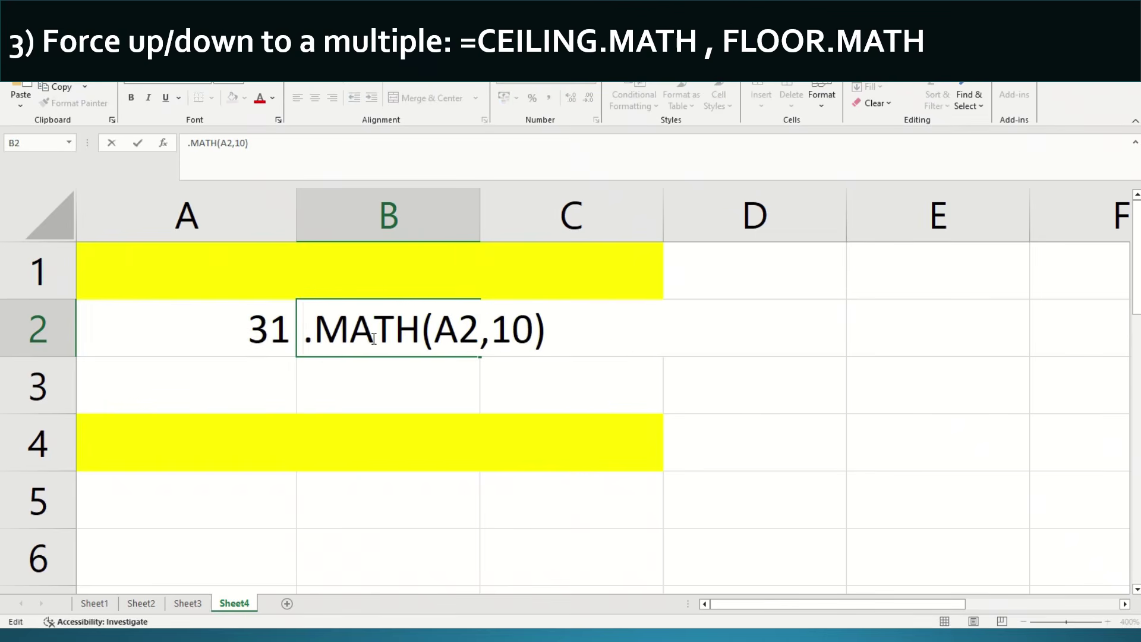
pyautogui.write('=CEI')
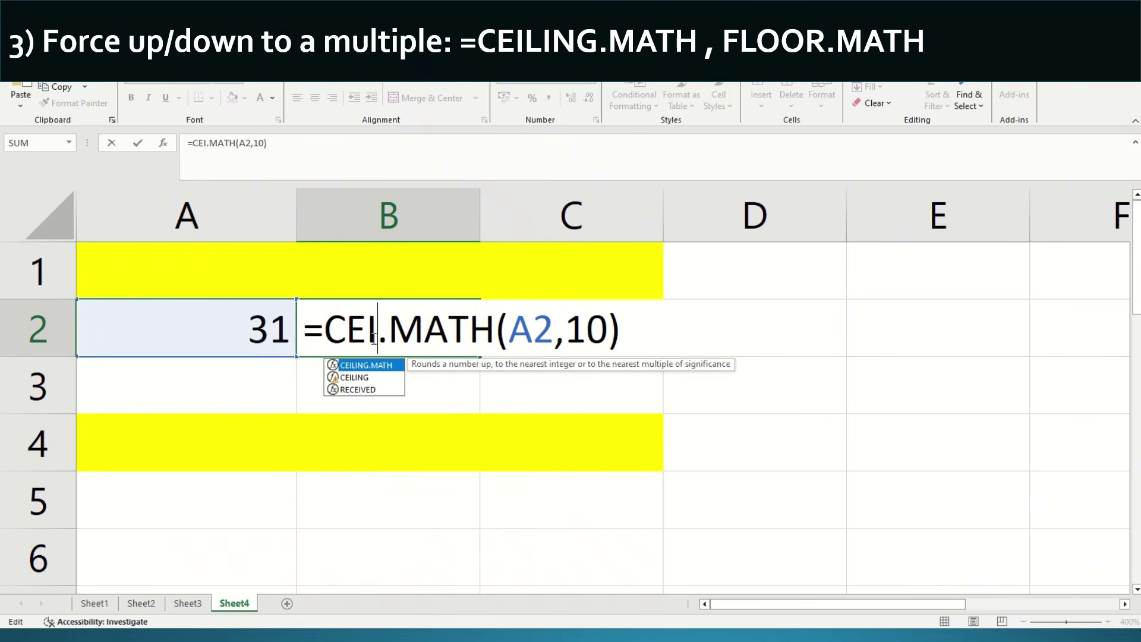
pyautogui.write('LING')
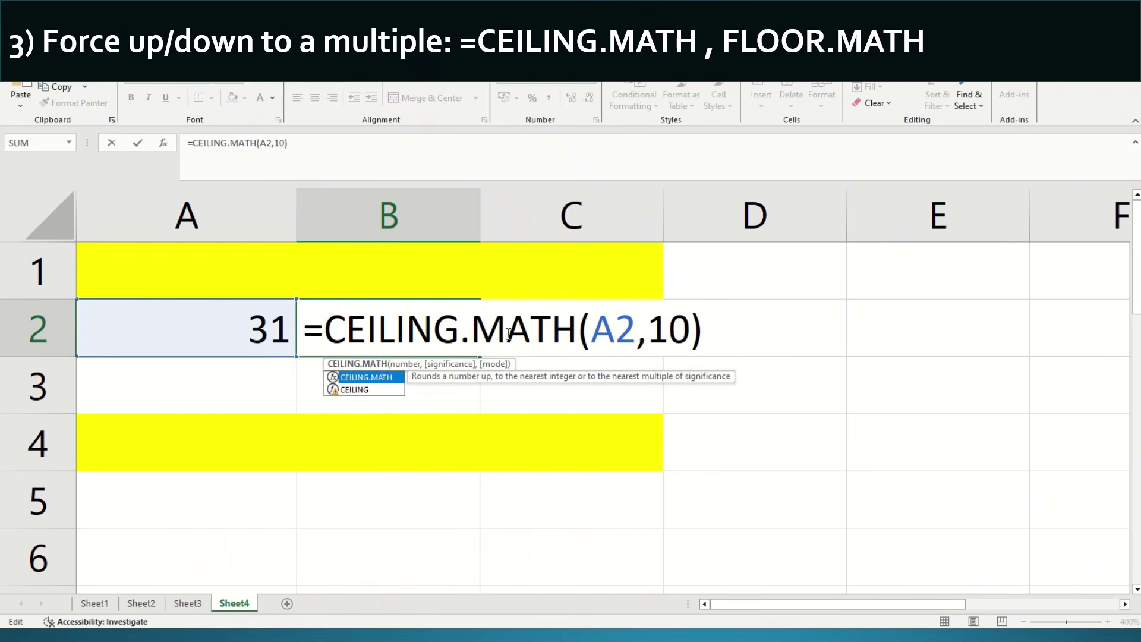
pyautogui.press('End')
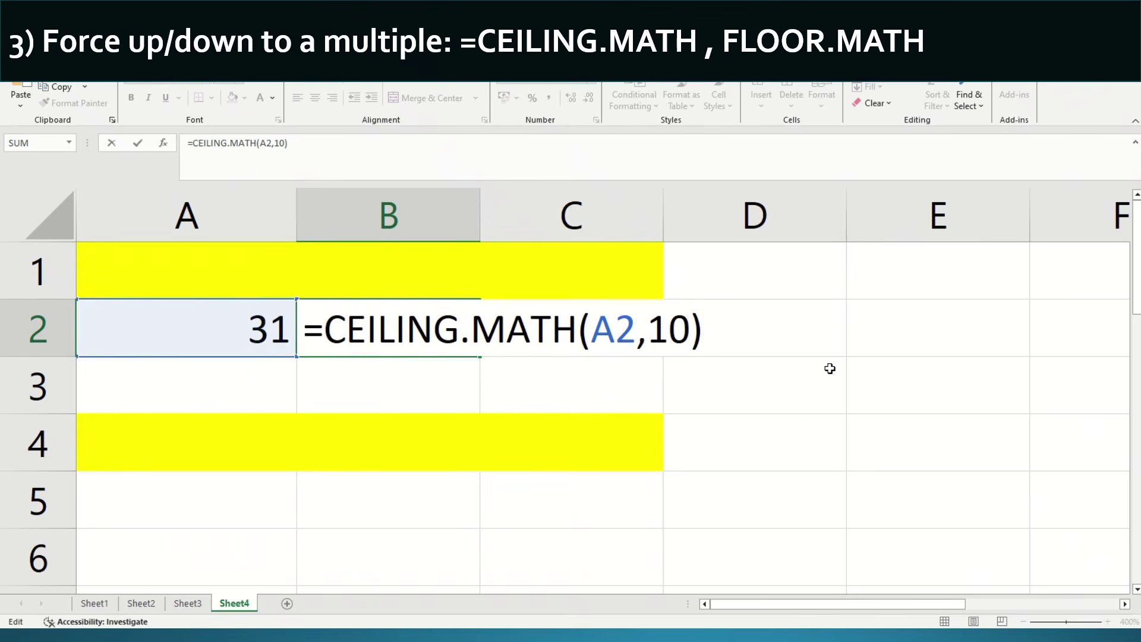
pyautogui.press('Return')
pyautogui.press('Up')
# Test the CEILING.MATH formula by setting A2 to 39 and then changing it to 32
pyautogui.press('Left')
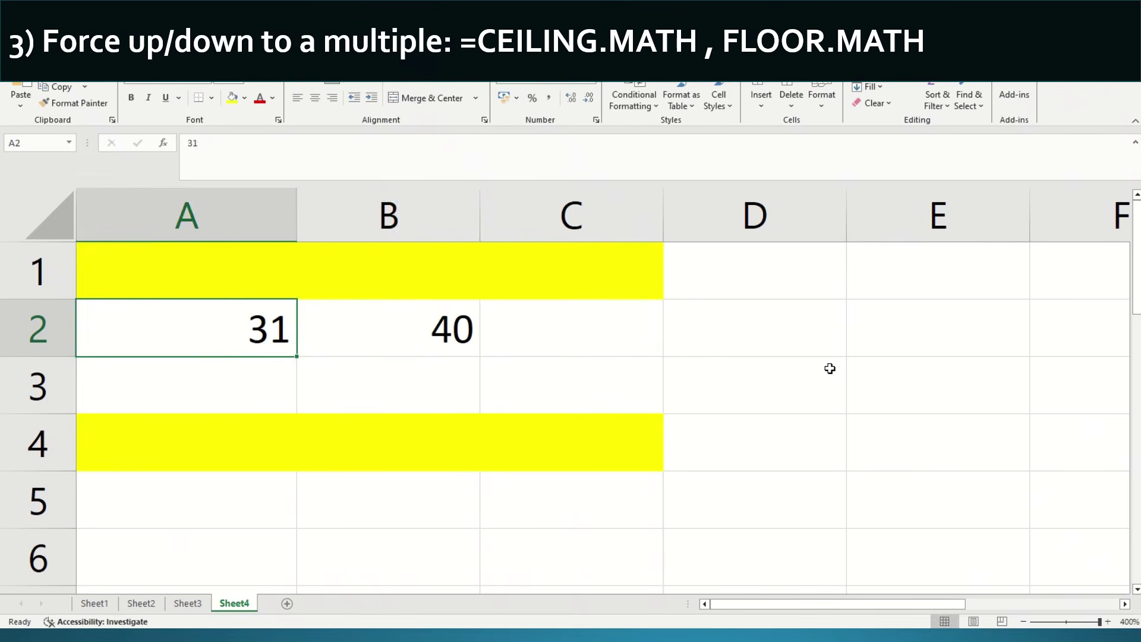
pyautogui.write('39')
pyautogui.press('Tab')
pyautogui.press('Left')
pyautogui.press('F2')
pyautogui.press('BackSpace')
pyautogui.write('2')
pyautogui.press('Tab')
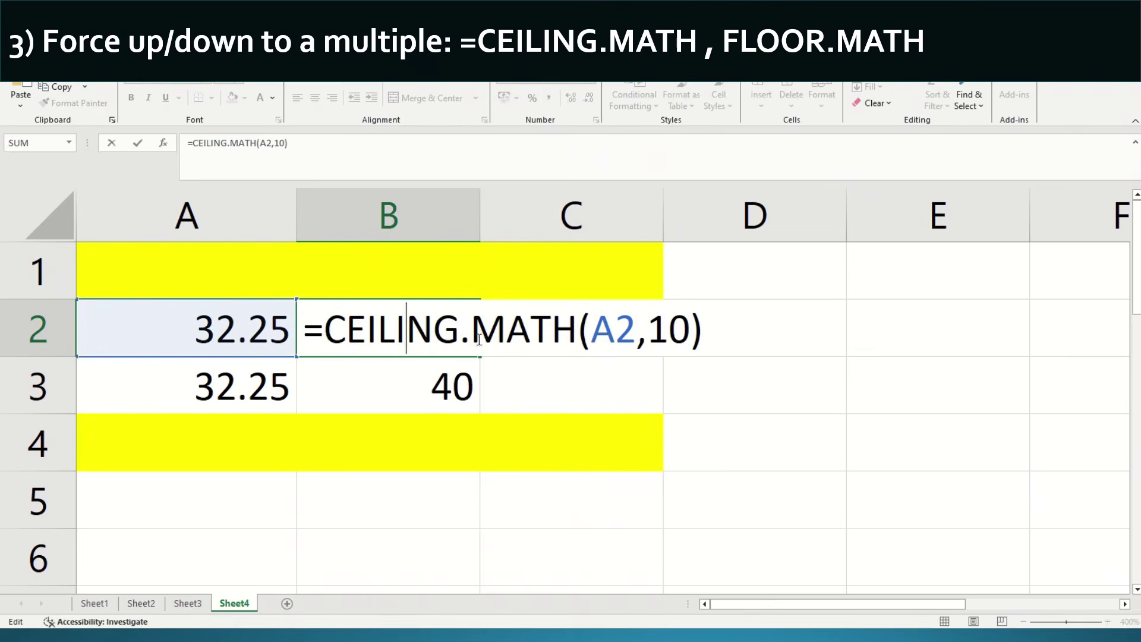
# Remove .MATH from the function name in the B2 formula so that it reads =CEILING(A2,10)
pyautogui.press('Left')
pyautogui.press('Left')
pyautogui.press('Left')
pyautogui.press('Left')
pyautogui.press('Left')
pyautogui.press('Left')
pyautogui.press('Left')
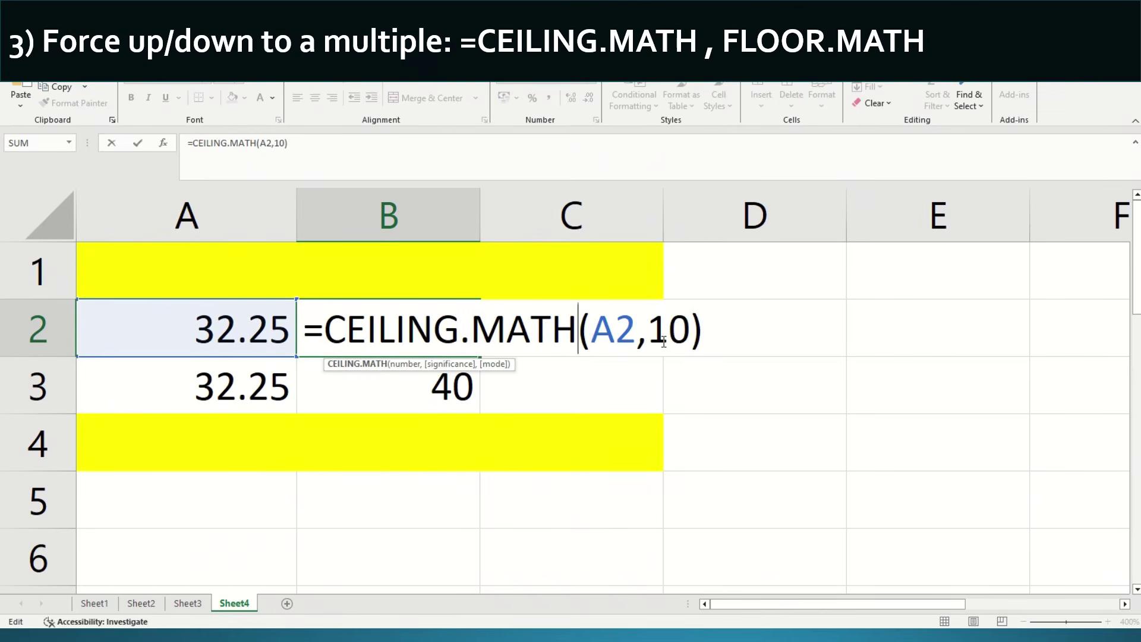
pyautogui.hotkey('shift', 'Left')
pyautogui.hotkey('shift', 'Left')
pyautogui.hotkey('shift', 'Left')
pyautogui.hotkey('shift', 'Left')
pyautogui.hotkey('shift', 'Left')
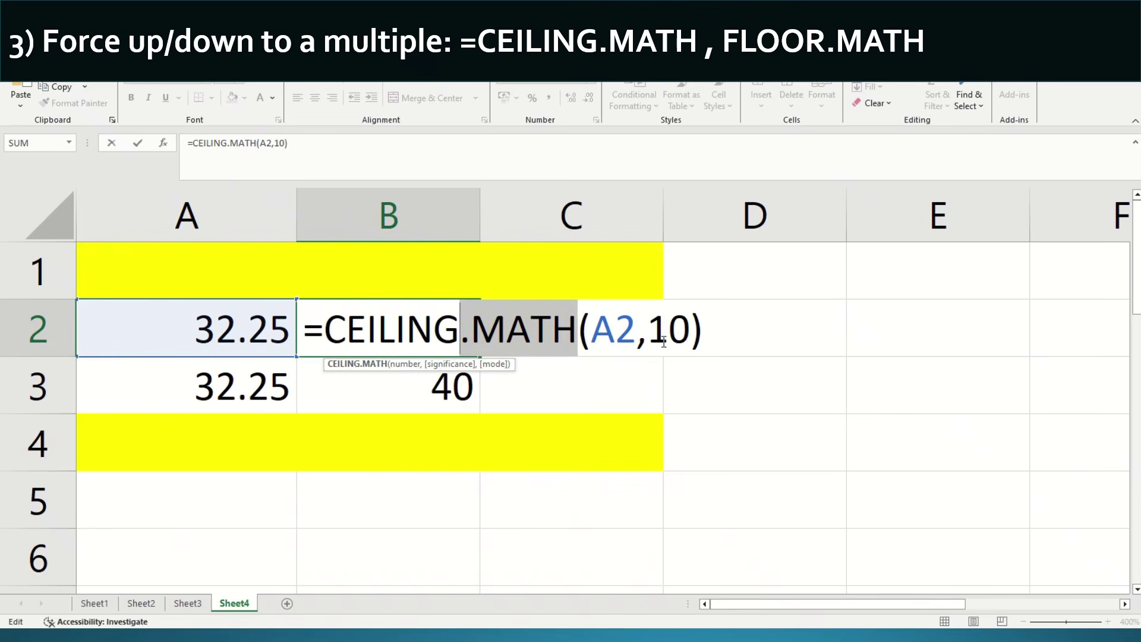
pyautogui.press('BackSpace')
pyautogui.hotkey('ctrl', 'Return')
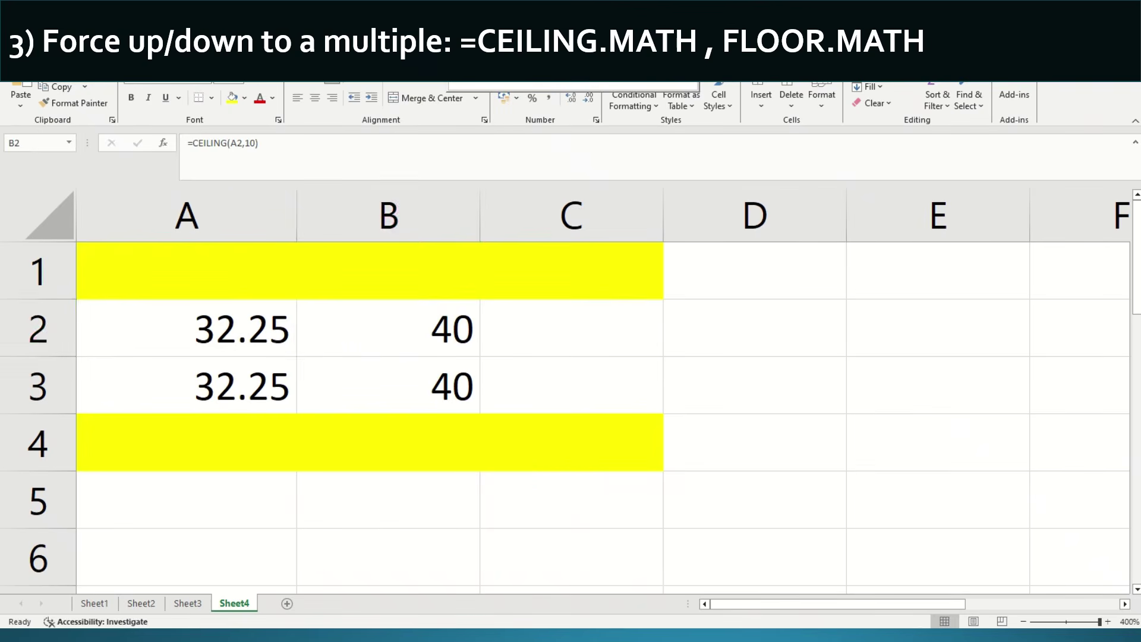
# Clear the contents of cells B2 and B3
pyautogui.keyDown('shift'); pyautogui.click(364, 383); pyautogui.keyUp('shift')
pyautogui.press('Delete')
pyautogui.press('Right')
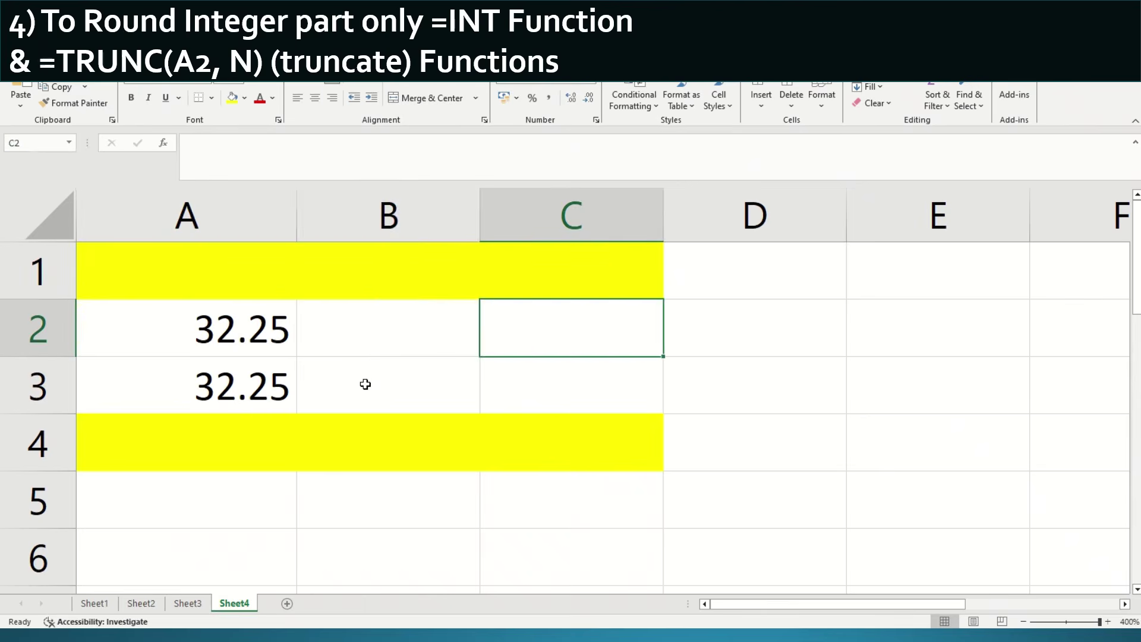
# Enter the formula =INT(A2) in cell B2
pyautogui.press('Left')
pyautogui.press('Left')
pyautogui.press('Right')
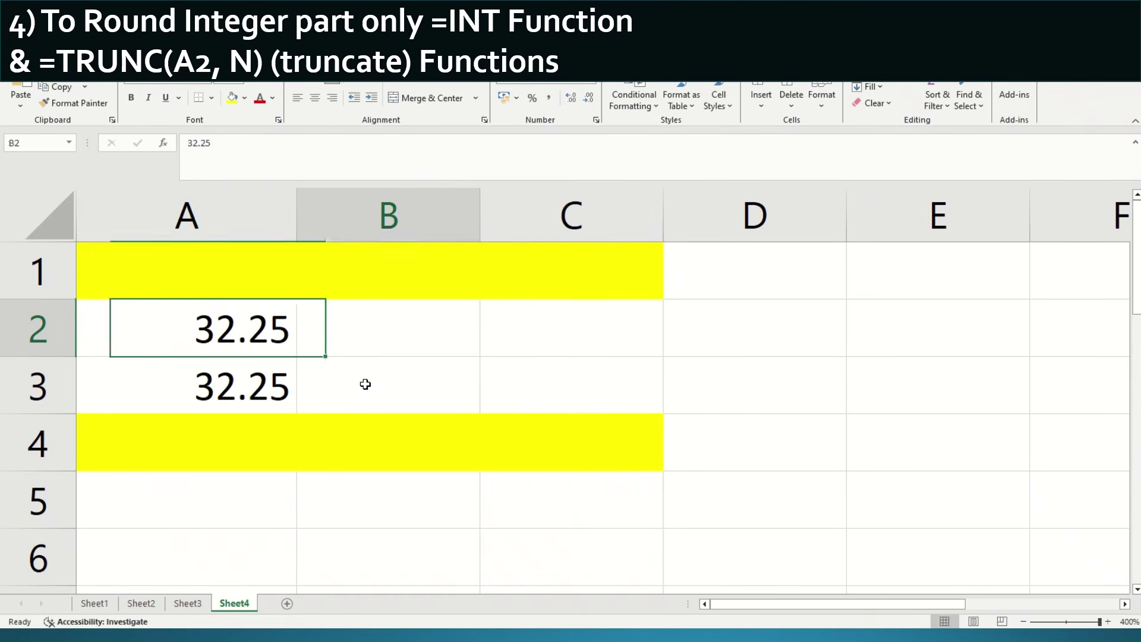
pyautogui.write('=ind')
pyautogui.press('BackSpace')
pyautogui.write('t')
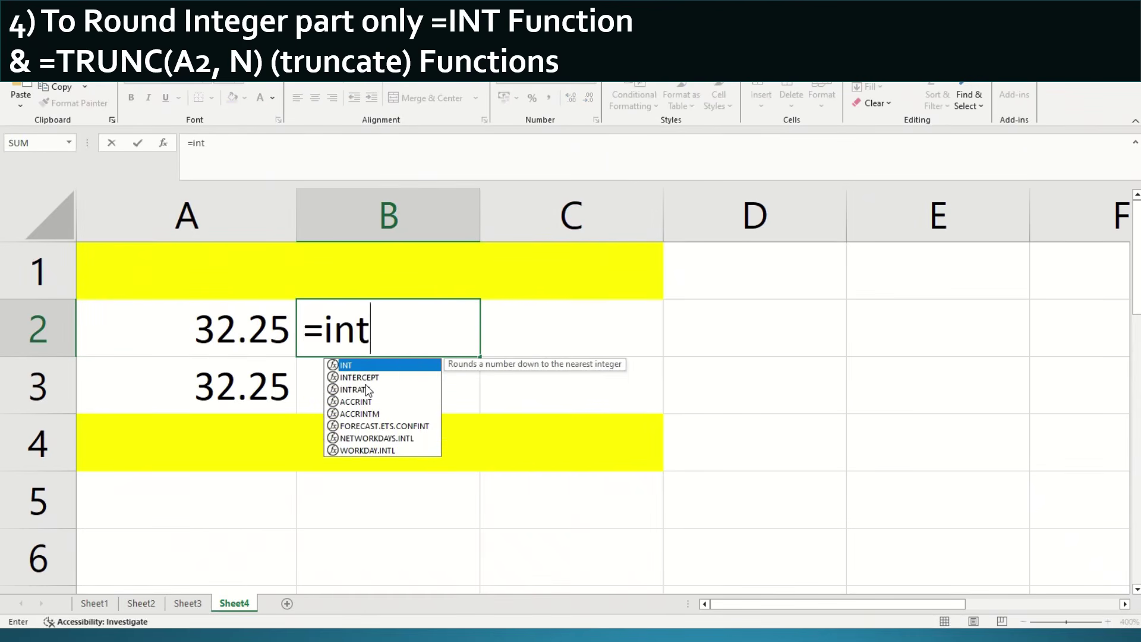
pyautogui.write('(')
pyautogui.press('Left')
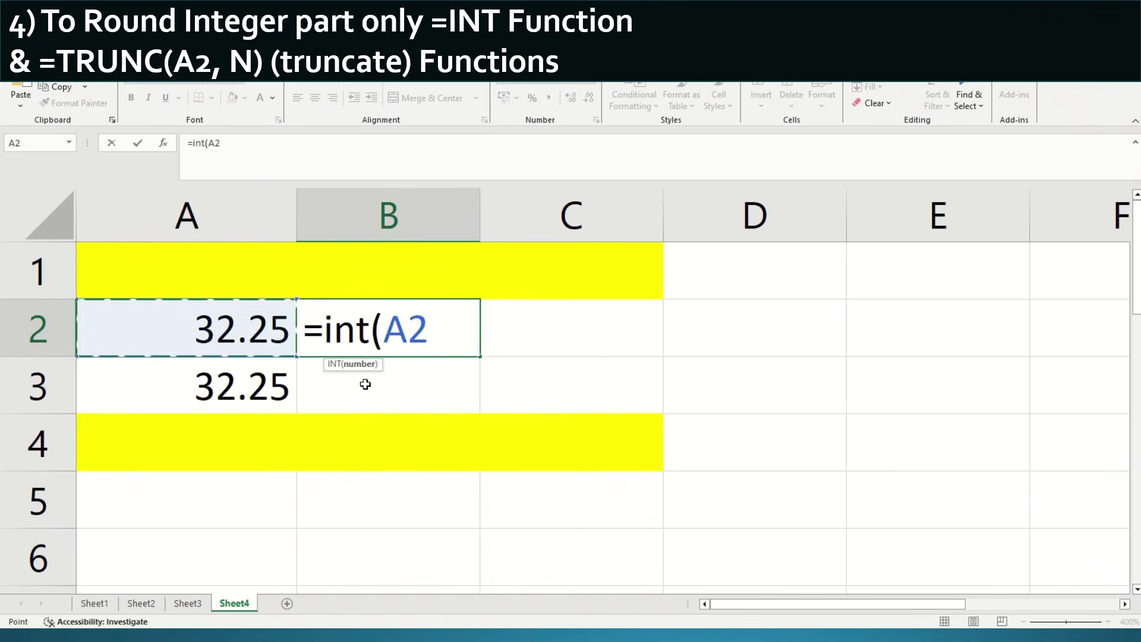
pyautogui.hotkey('ctrl', 'Return')
# Test the INT formula by setting A2 to 32.58 and then to 32.99
pyautogui.press('Left')
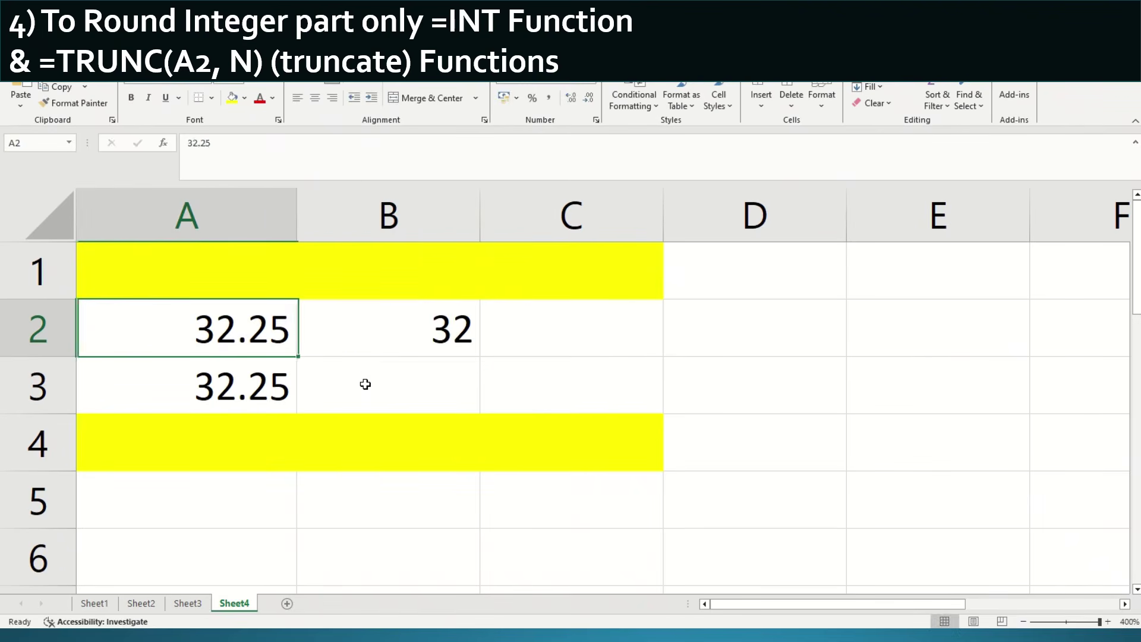
pyautogui.write('32.58')
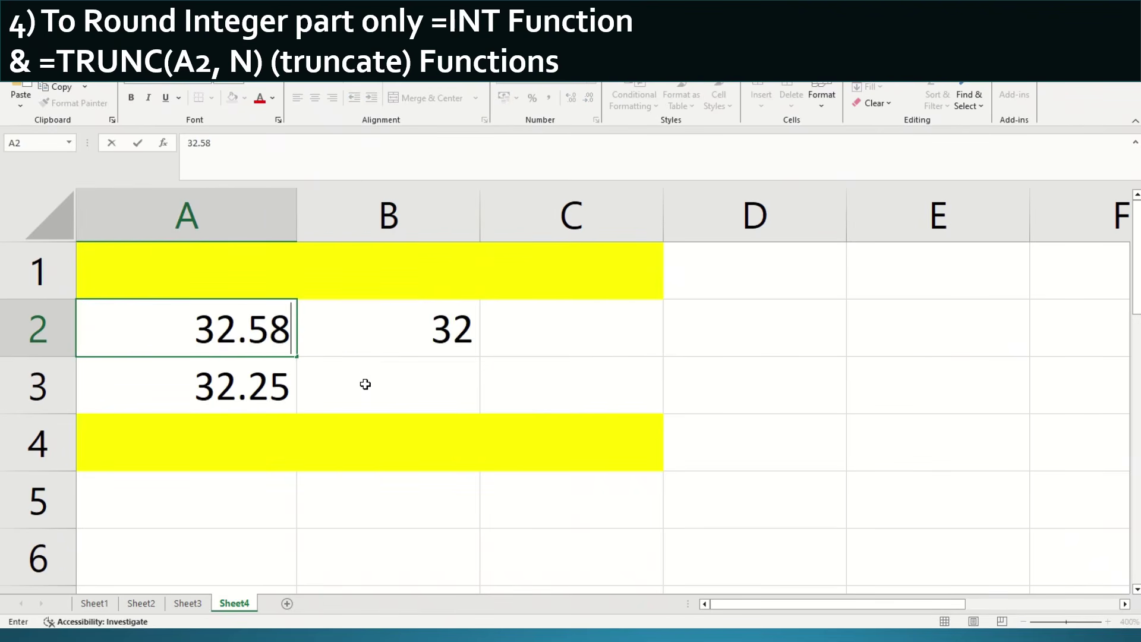
pyautogui.press('Tab')
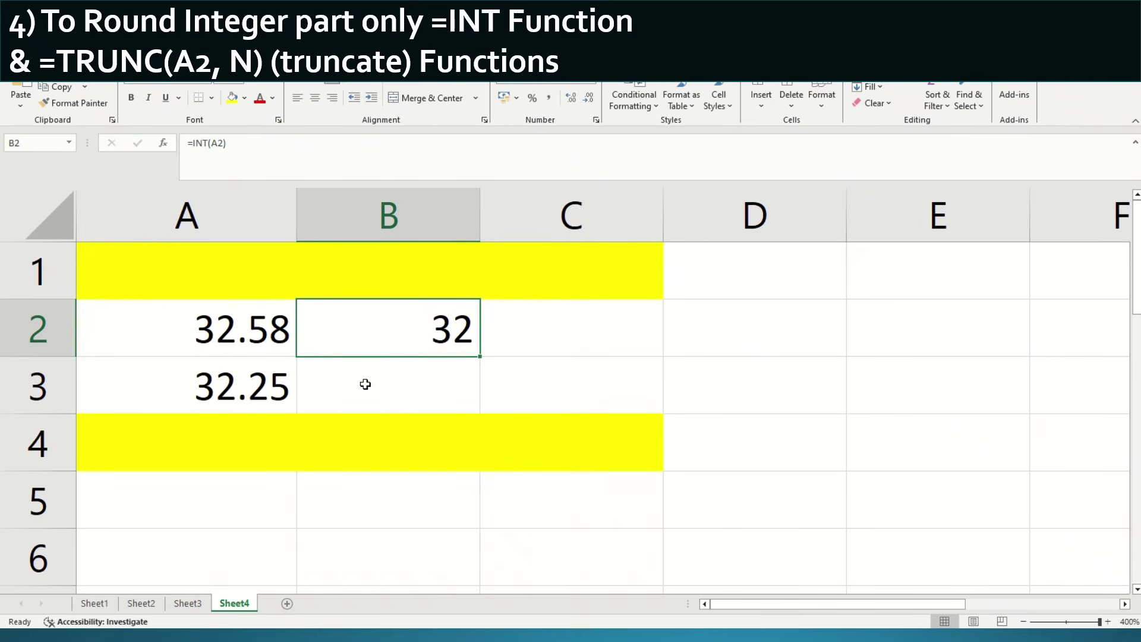
pyautogui.press('Left')
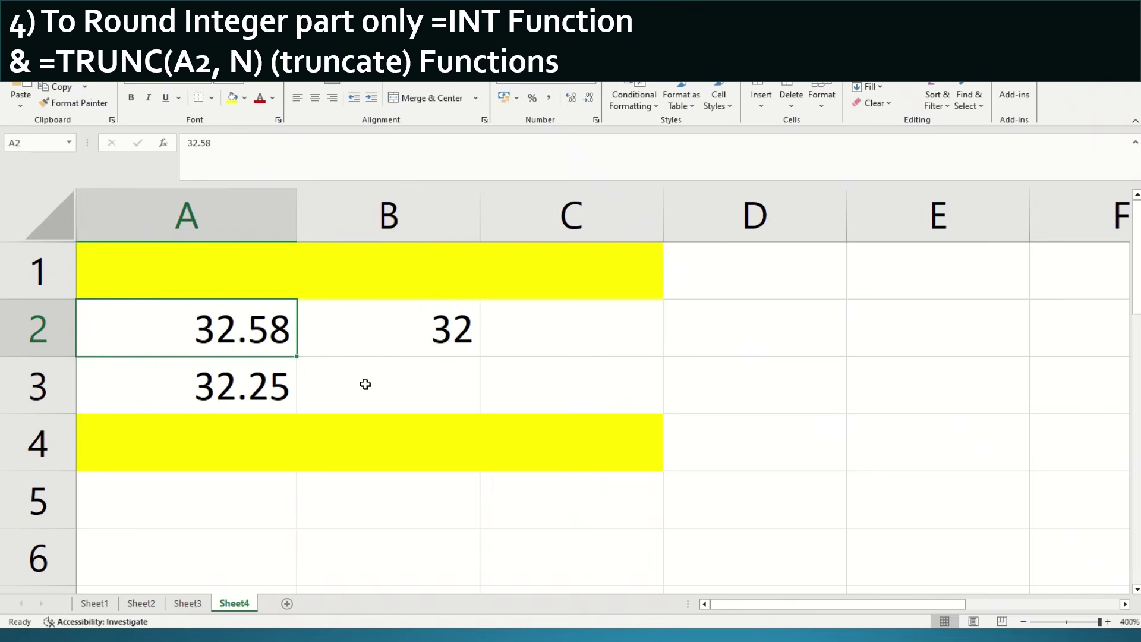
pyautogui.write('32.99')
pyautogui.press('Right')
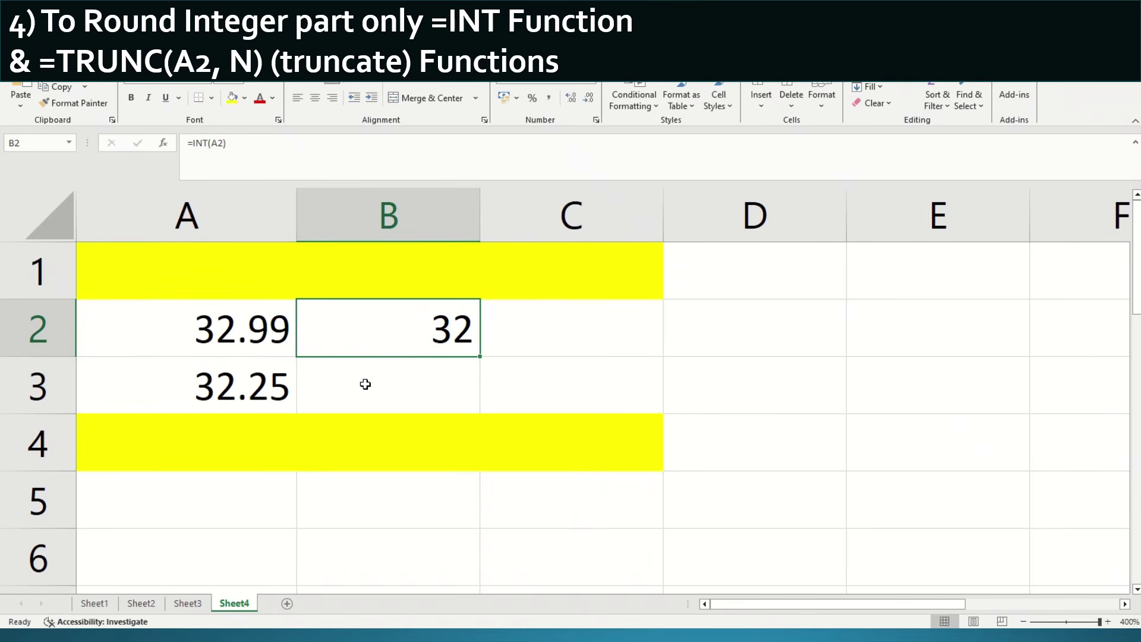
# Fill the INT formula from B2 down into B3
pyautogui.hotkey('shift', 'Down')
pyautogui.hotkey('ctrl', 'd')
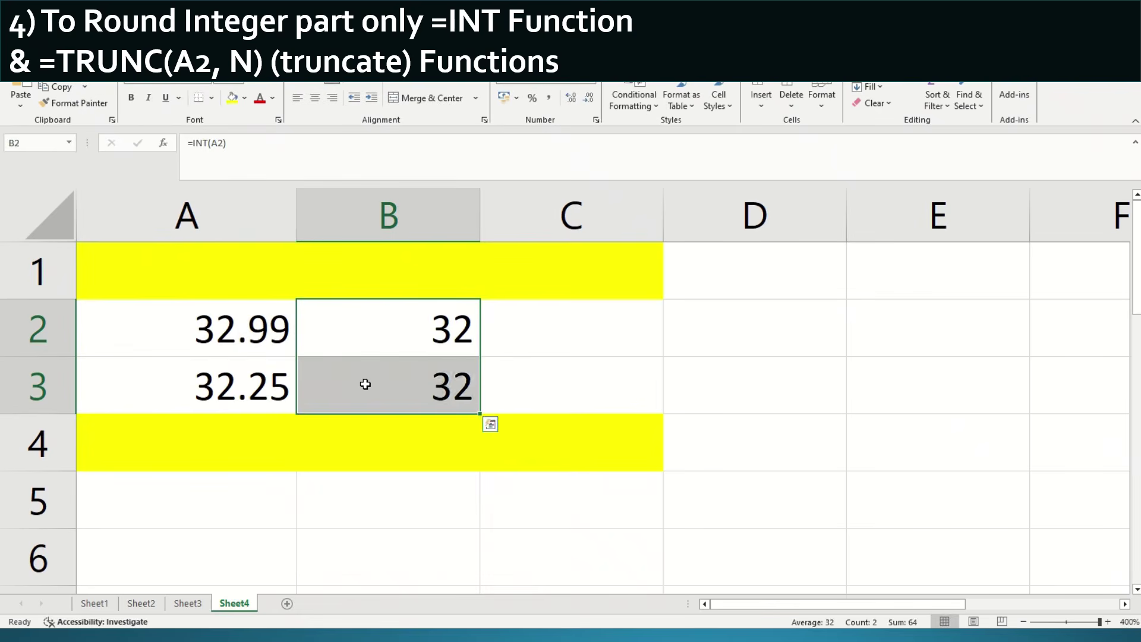
pyautogui.click(365, 384)
# Test the INT formula further by setting A2 to 45.44545545 and then to 45.99
pyautogui.press('Left')
pyautogui.press('Up')
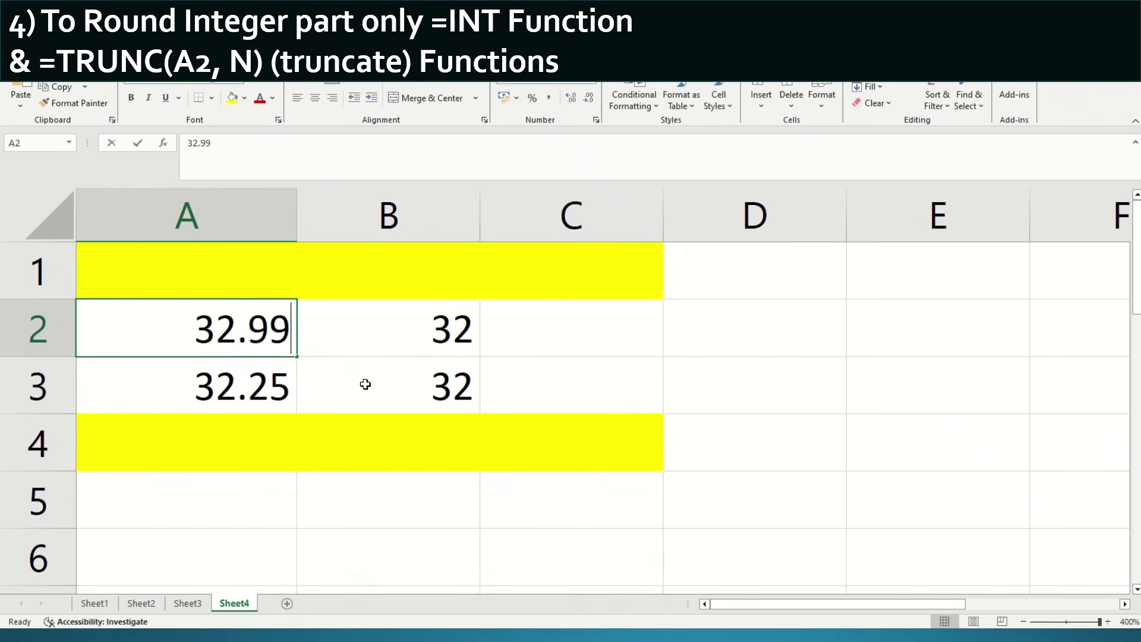
pyautogui.write('45.44545545')
pyautogui.press('Return')
pyautogui.write('5')
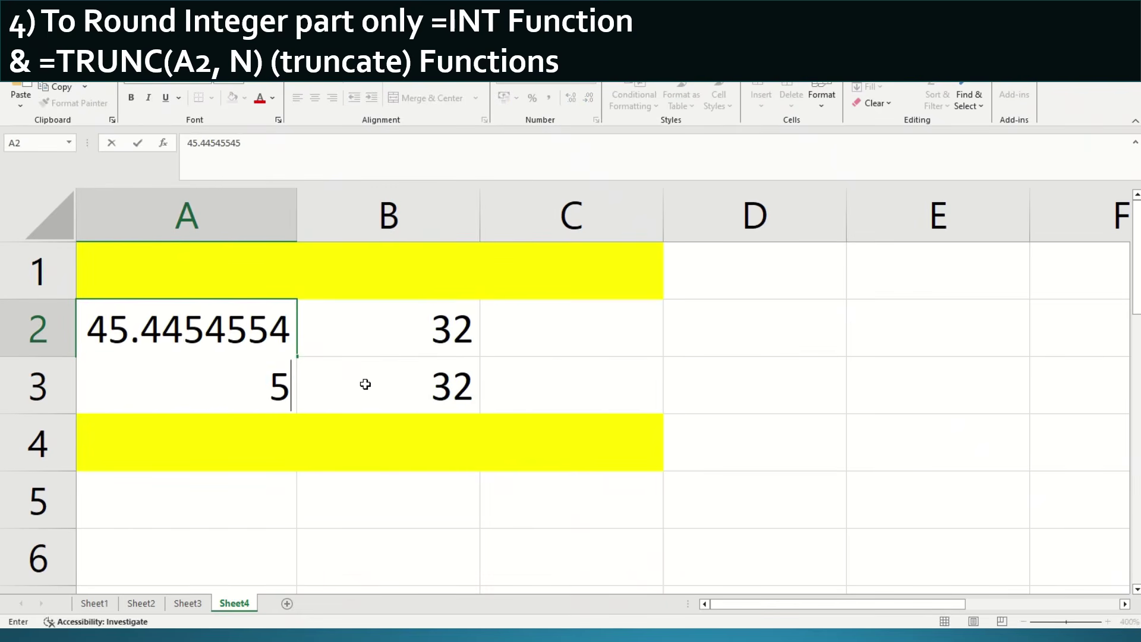
pyautogui.hotkey('ctrl', 'Return')
pyautogui.press('Right')
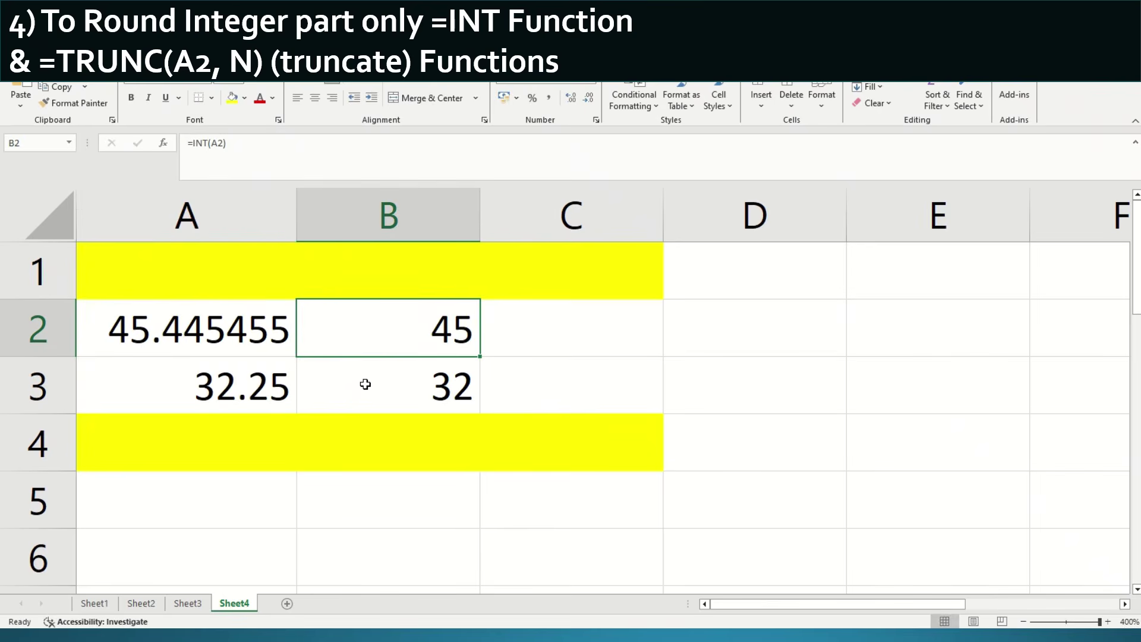
pyautogui.press('Left')
pyautogui.write('45.99')
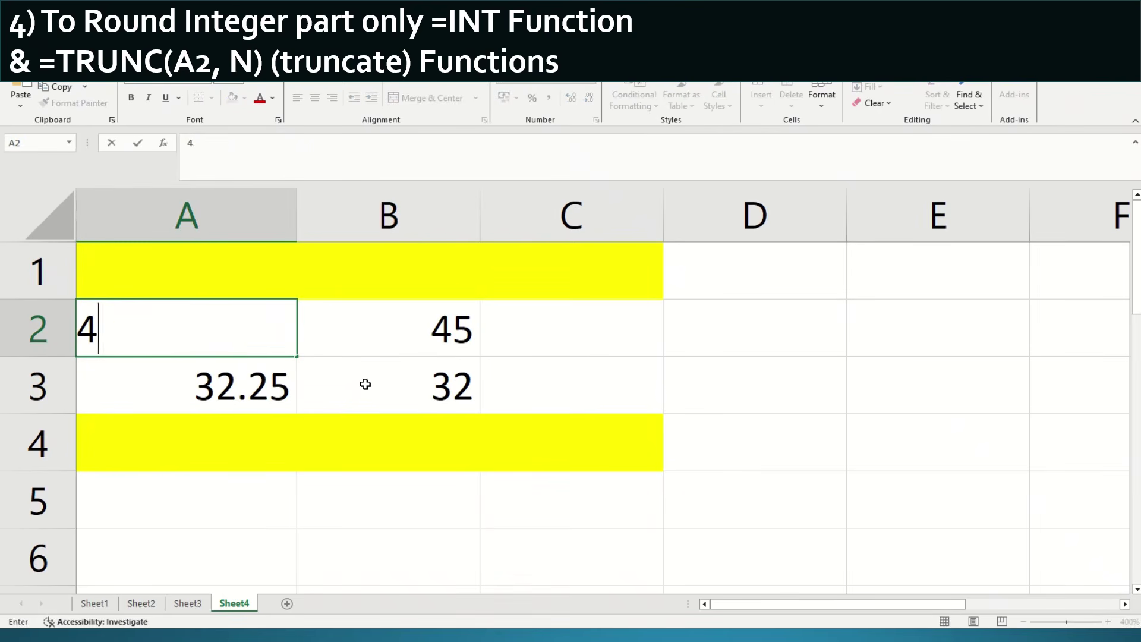
pyautogui.hotkey('ctrl', 'Return')
pyautogui.press('Right')
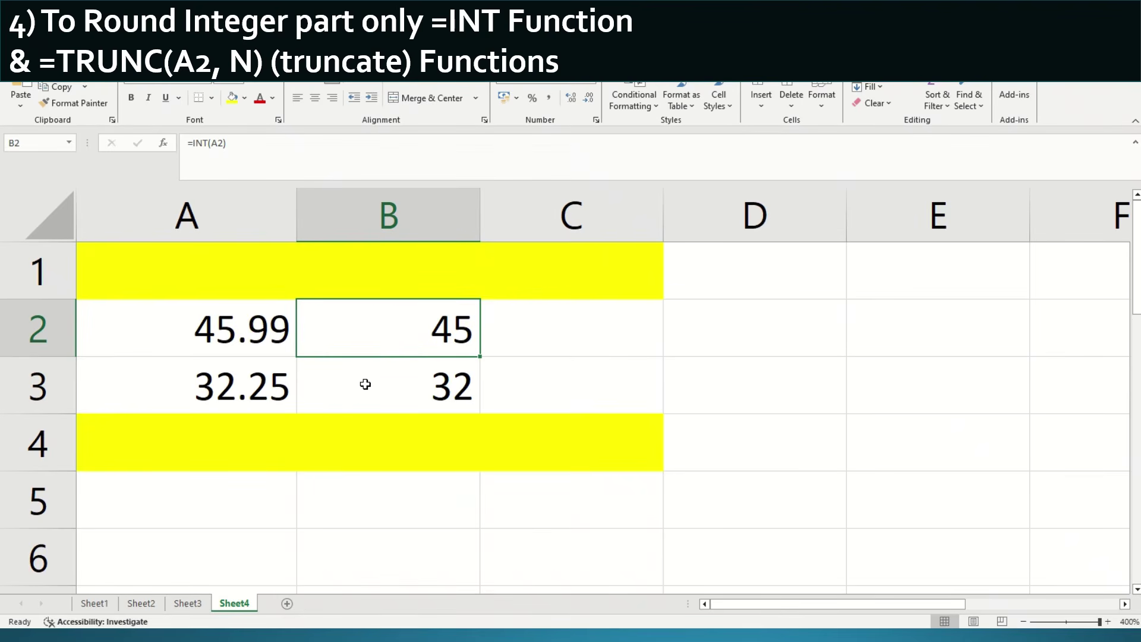
pyautogui.press('F2')
pyautogui.press('Left')
pyautogui.press('Left')
pyautogui.press('Left')
pyautogui.press('Left')
pyautogui.press('Left')
pyautogui.press('Left')
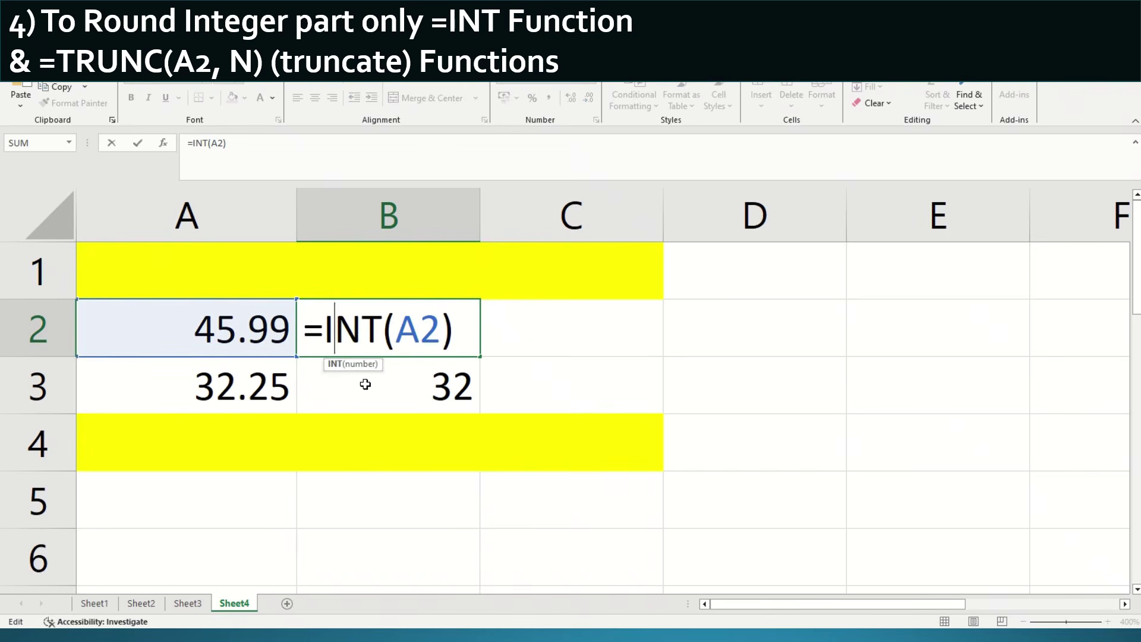
pyautogui.press('Escape')
pyautogui.press('F2')
pyautogui.press('Left')
pyautogui.write(',')
pyautogui.press('Escape')
pyautogui.press('F2')
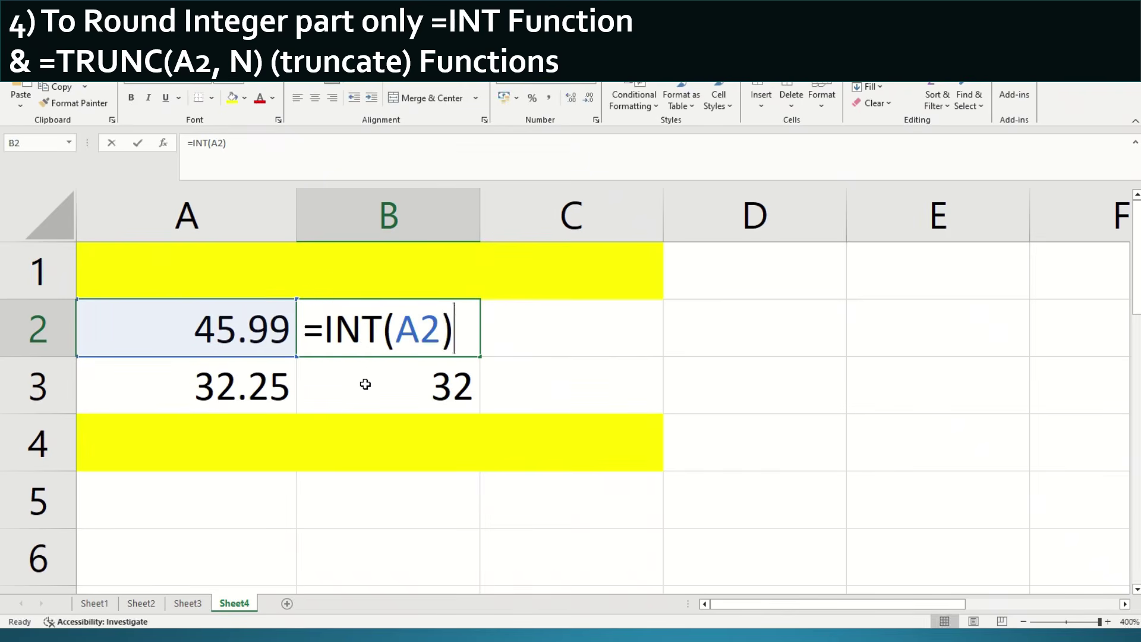
pyautogui.press('Escape')
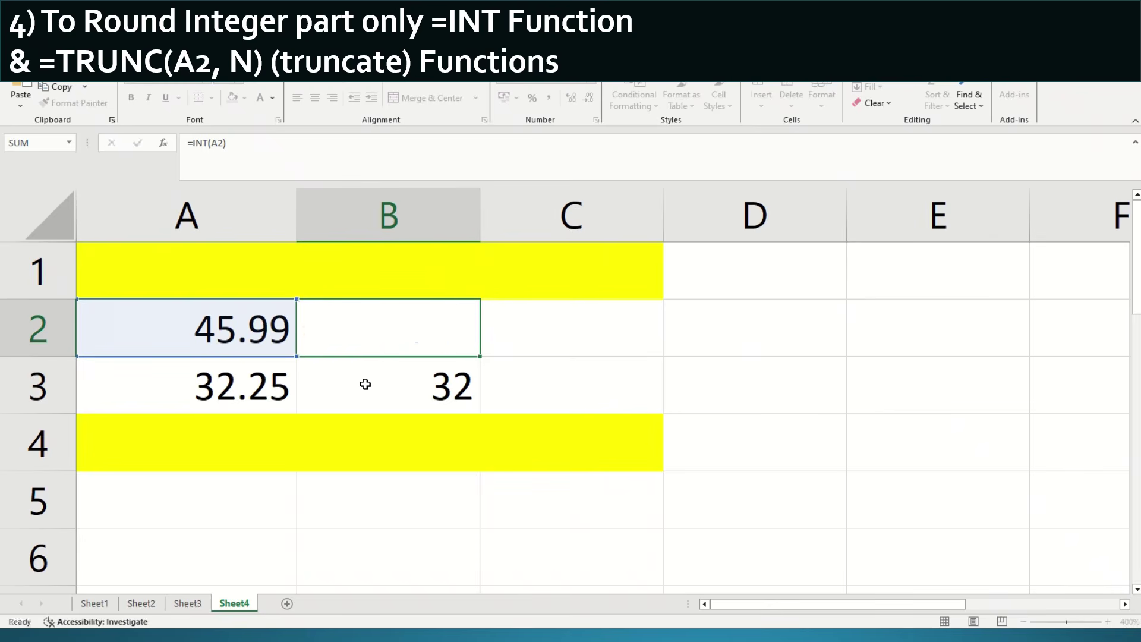
pyautogui.press('F2')
pyautogui.press('Escape')
# Replace the function name INT with TRUNC in the B2 formula
pyautogui.press('F2')
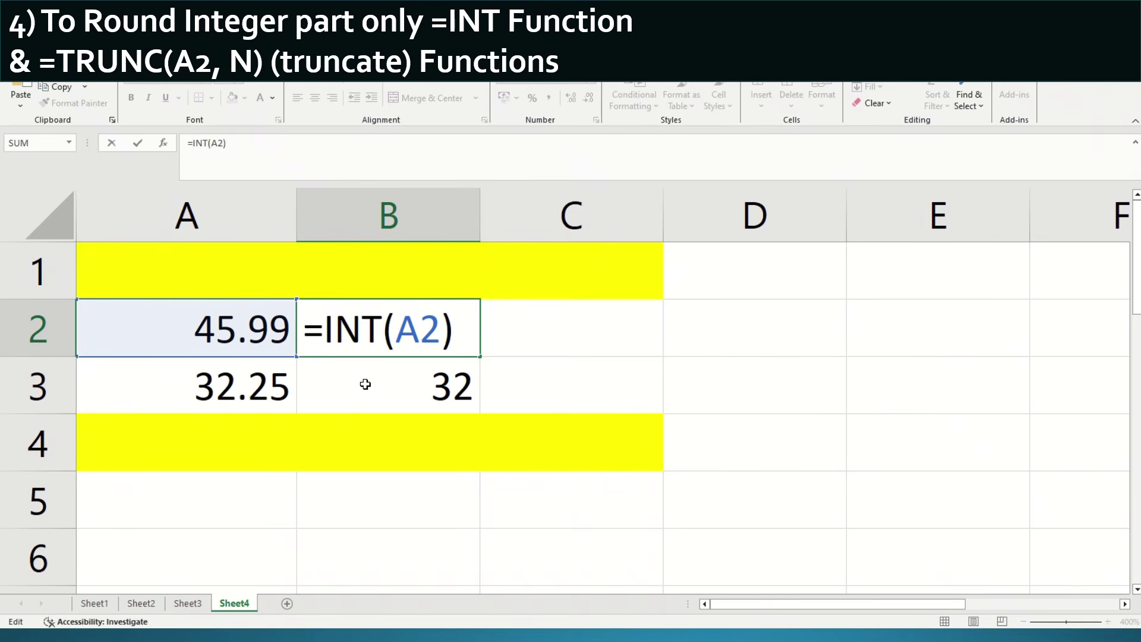
pyautogui.press('Left')
pyautogui.press('Left')
pyautogui.press('Left')
pyautogui.press('Left')
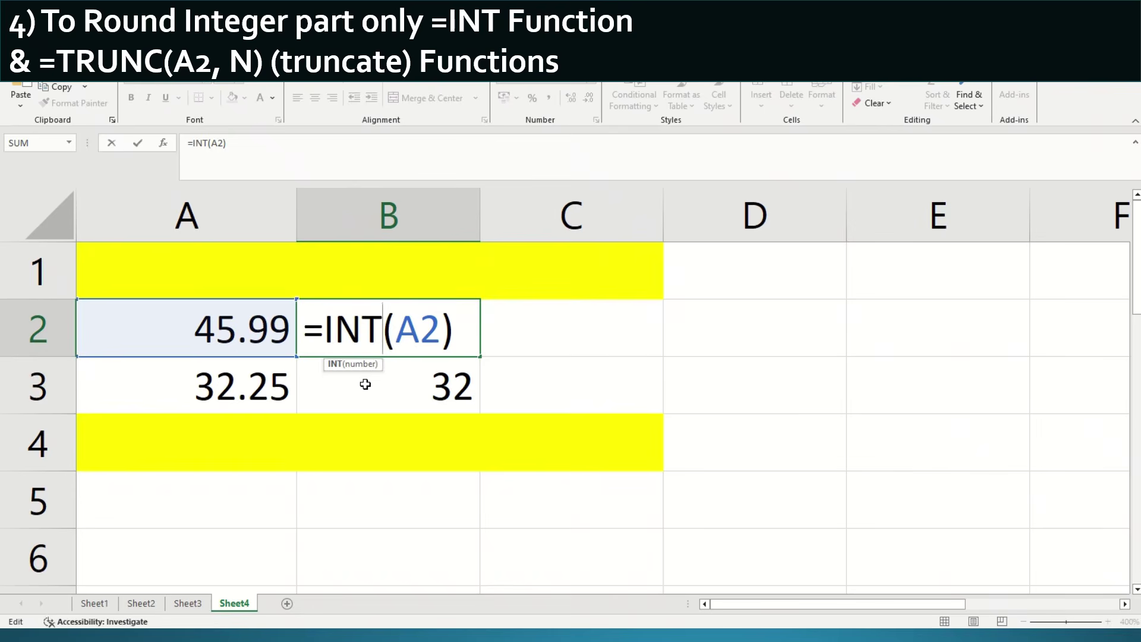
pyautogui.press('BackSpace')
pyautogui.press('BackSpace')
pyautogui.press('BackSpace')
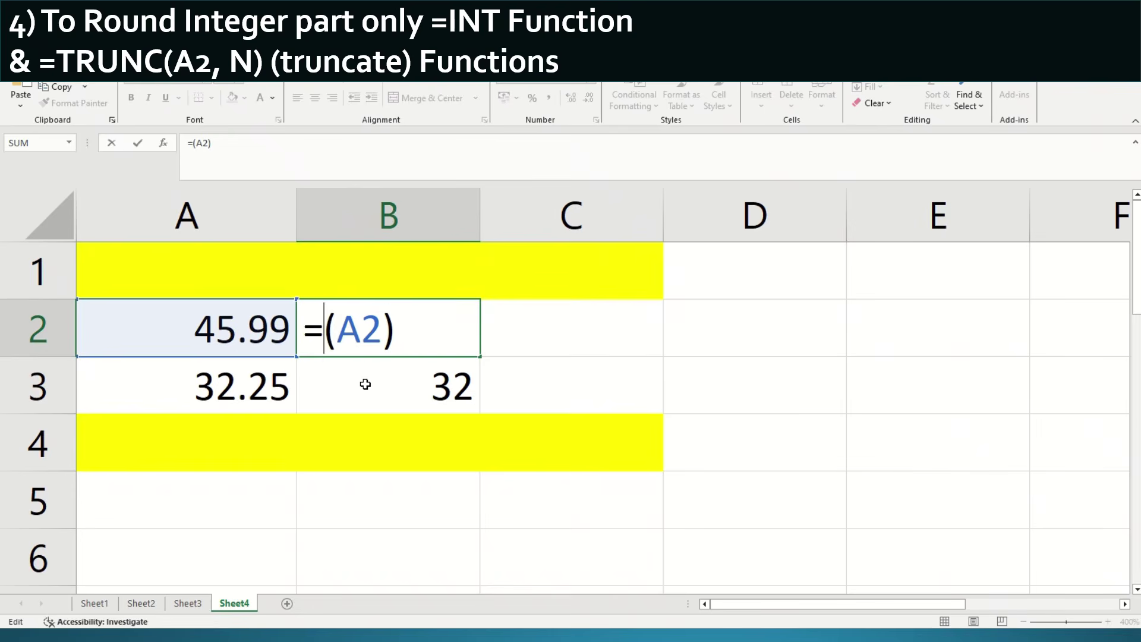
pyautogui.write('trunc')
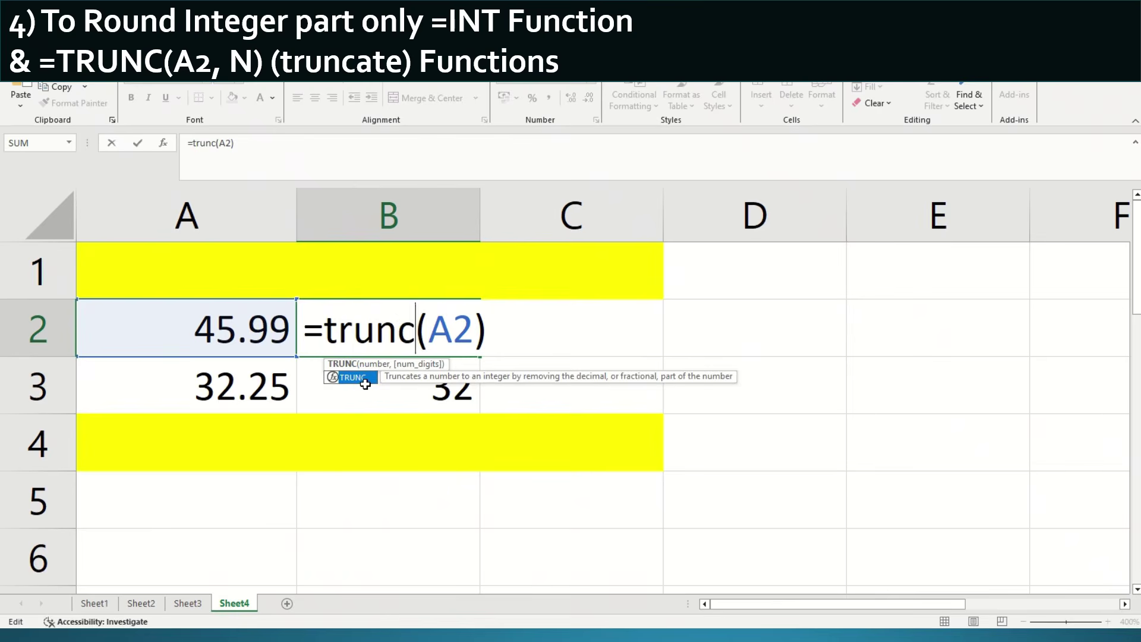
# Add 0 as the number-of-digits argument so that the B2 formula reads =TRUNC(A2,0)
pyautogui.press('Right')
pyautogui.press('Right')
pyautogui.press('Right')
pyautogui.write(',')
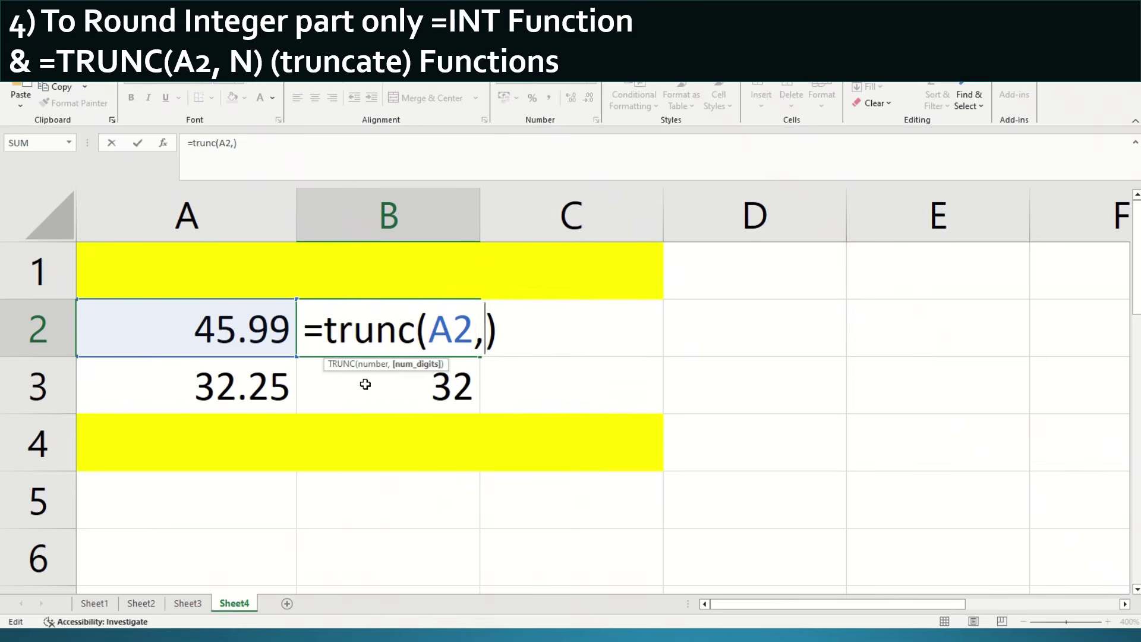
pyautogui.write('0')
pyautogui.hotkey('shift', 'Tab')
pyautogui.press('Right')
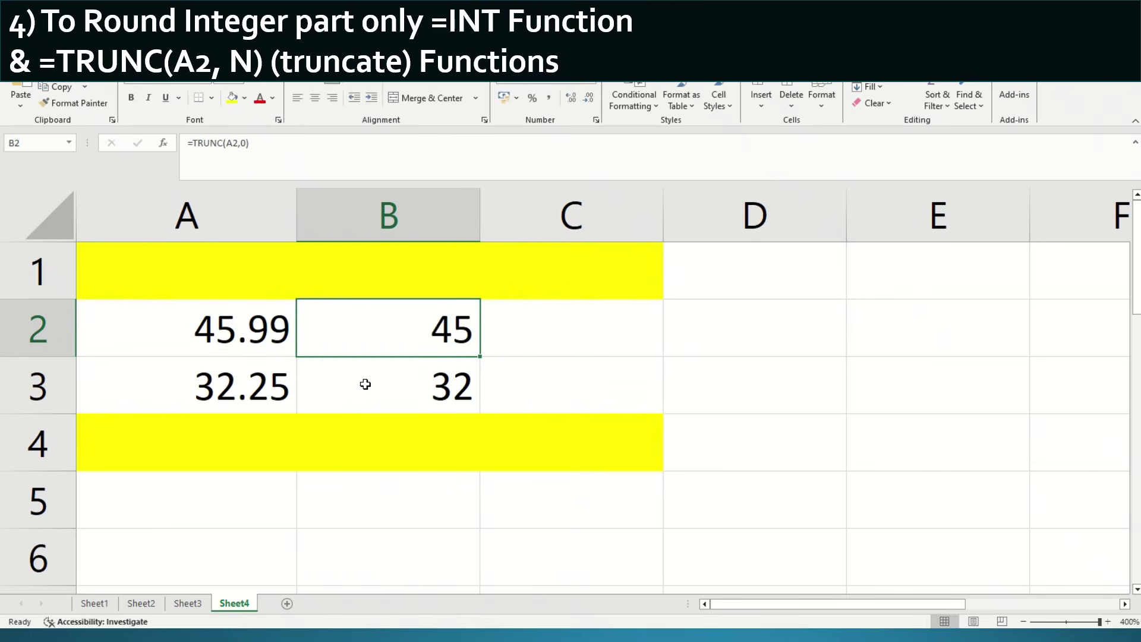
pyautogui.press('Left')
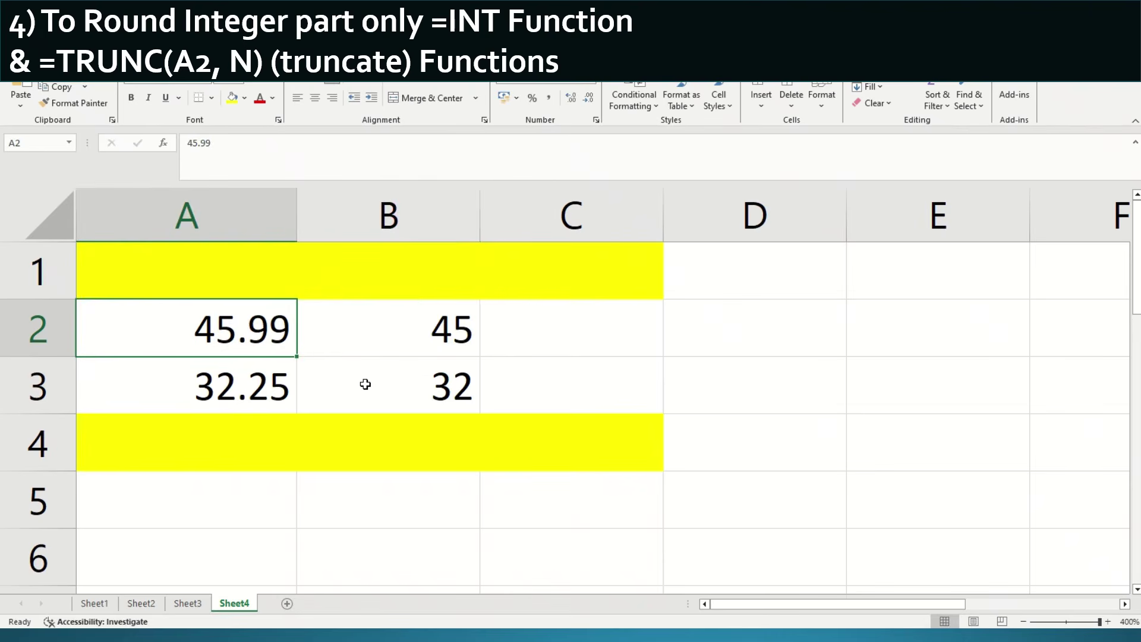
pyautogui.press('Right')
pyautogui.press('F2')
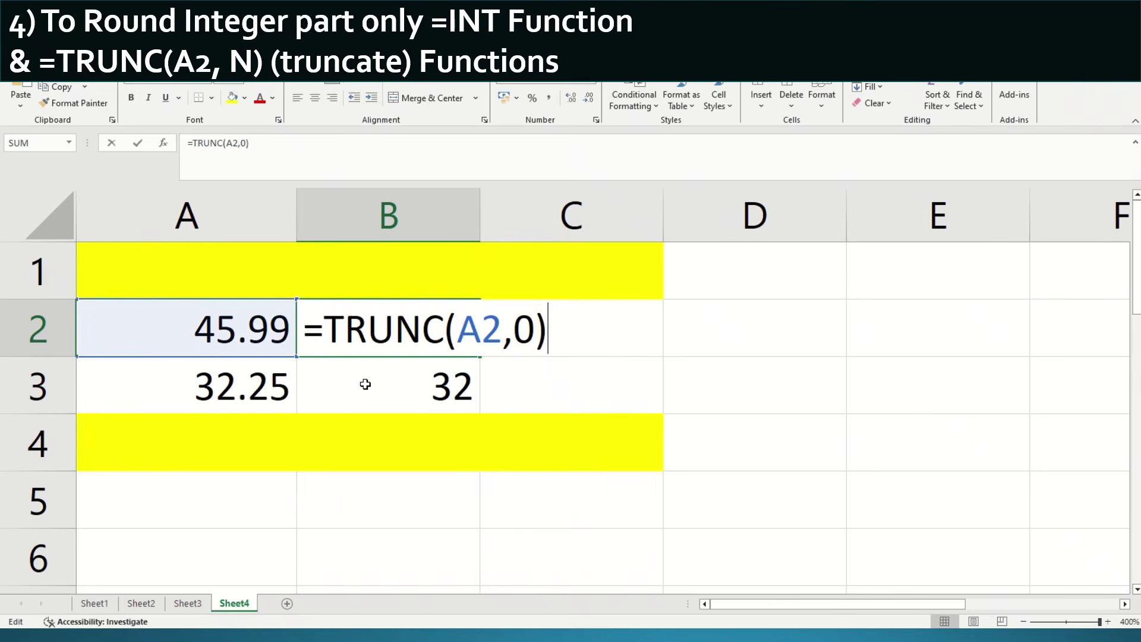
pyautogui.press('Escape')
pyautogui.press('Left')
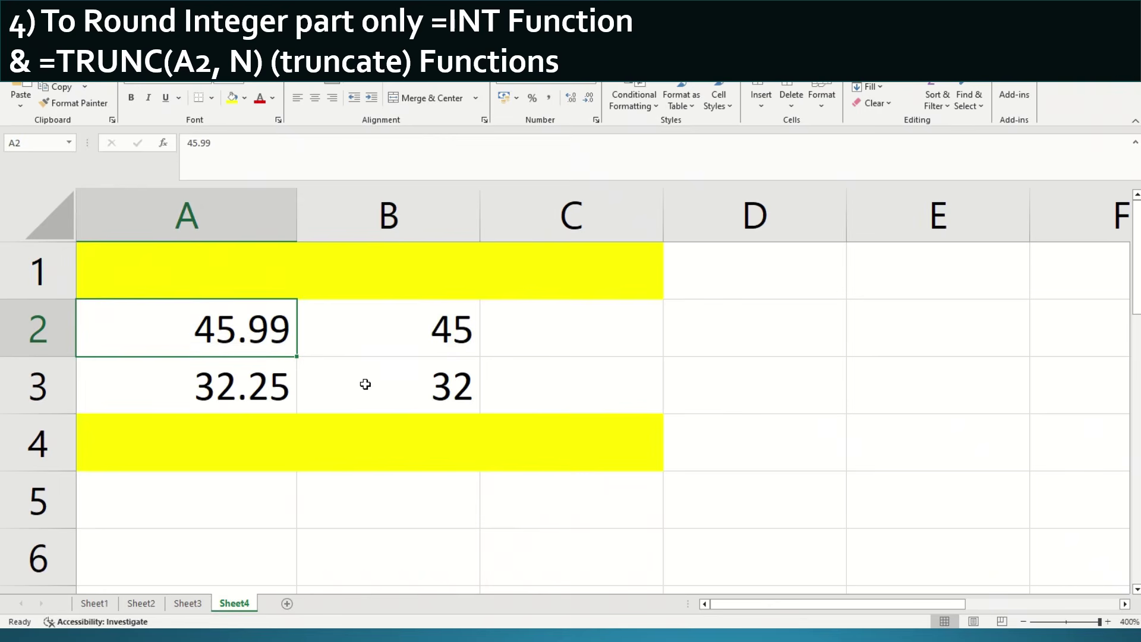
pyautogui.press('Right')
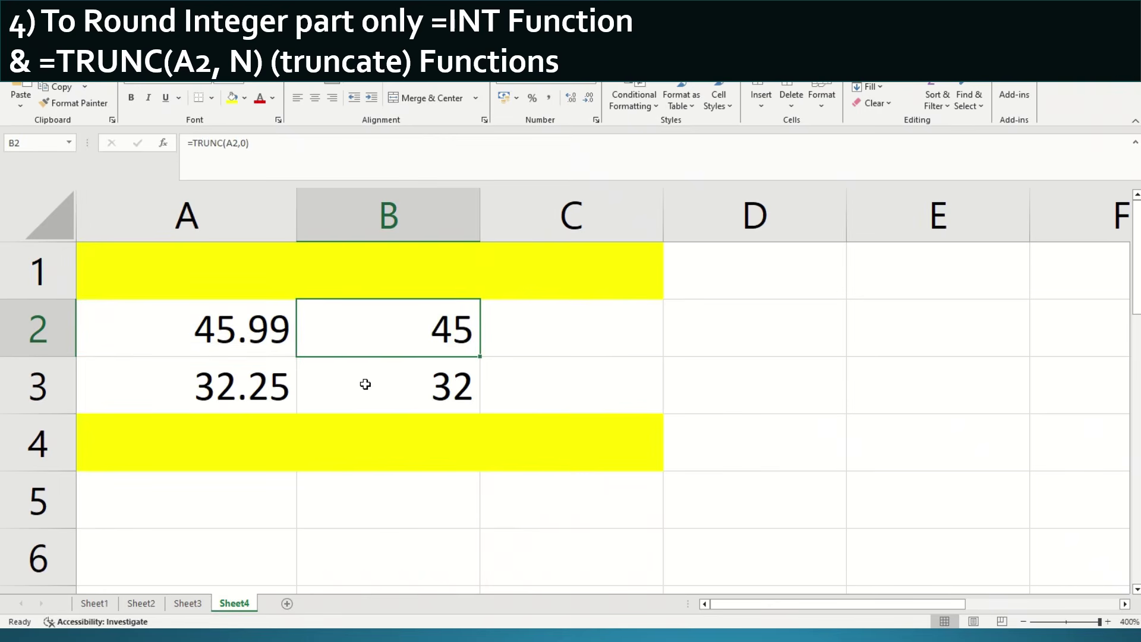
# Change the number-of-digits argument in B2 to 1 so that the formula reads =TRUNC(A2,1)
pyautogui.press('F2')
pyautogui.press('Left')
pyautogui.press('Left')
pyautogui.press('Delete')
pyautogui.write('1')
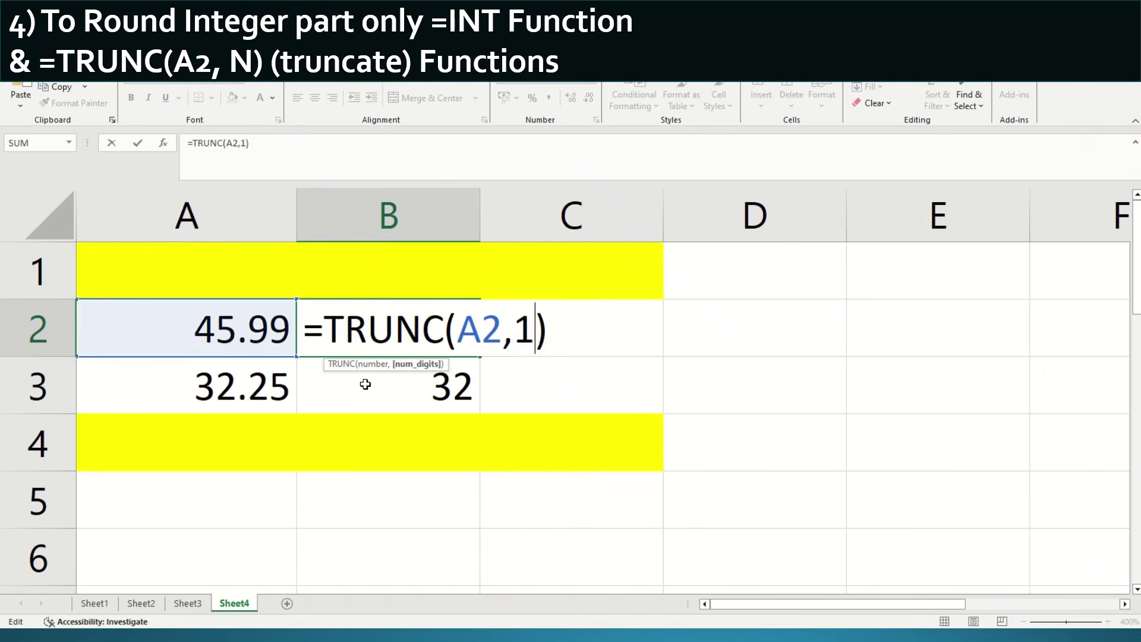
pyautogui.press('Return')
pyautogui.press('Up')
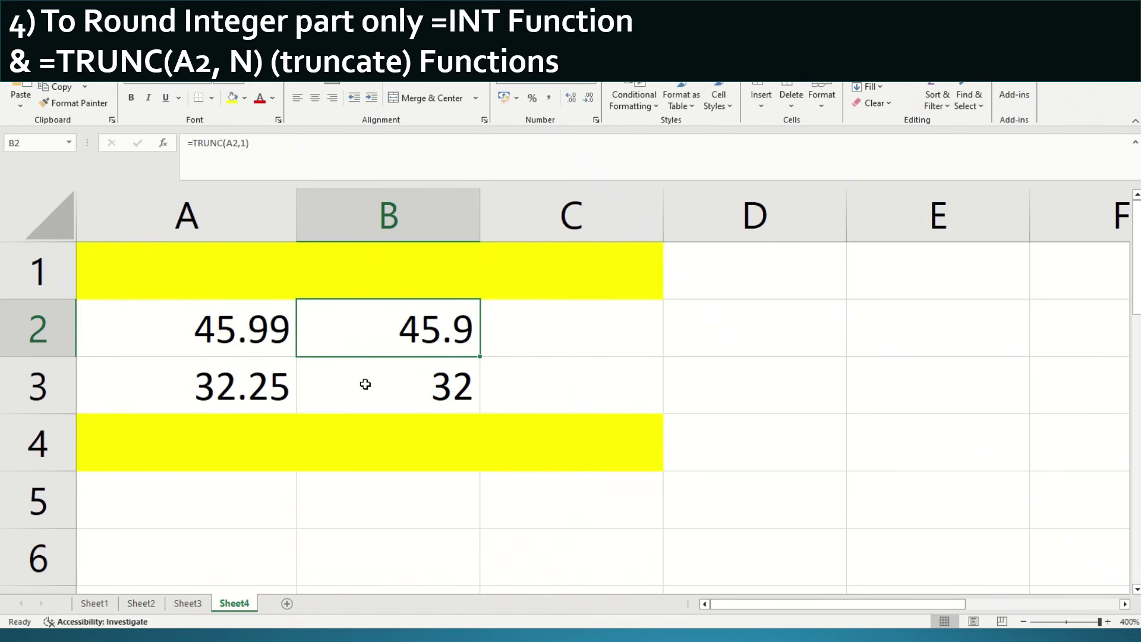
# Replace the function name TRUNC with ROUND in the B2 formula so that it reads =ROUND(A2,1)
pyautogui.press('F2')
pyautogui.press('Home')
pyautogui.press('Right')
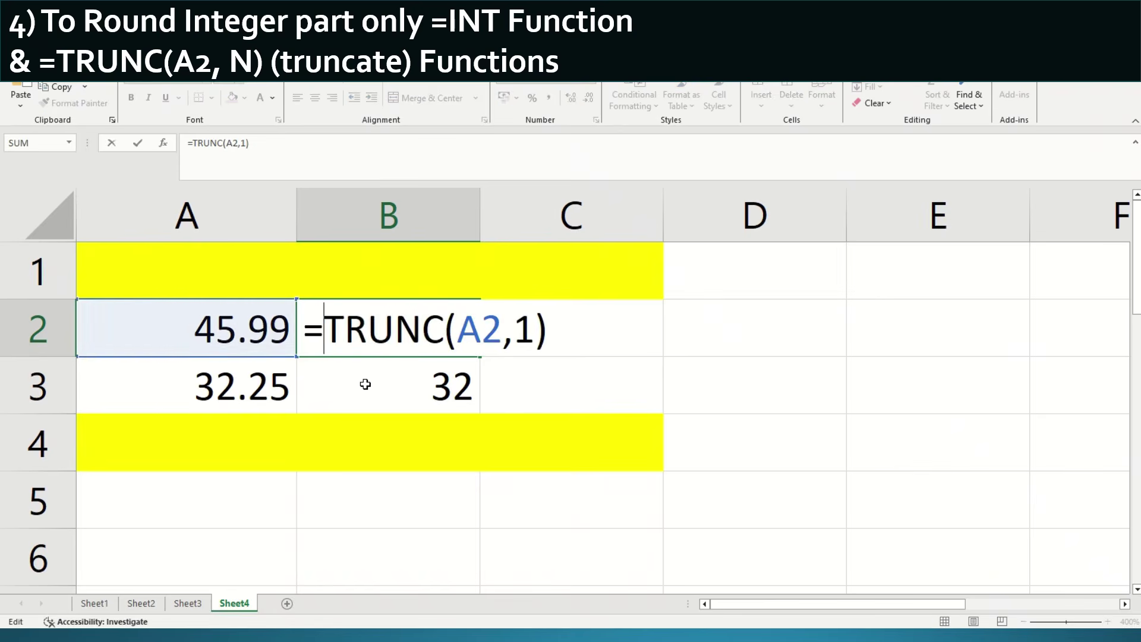
pyautogui.hotkey('shift', 'Right')
pyautogui.hotkey('shift', 'Right')
pyautogui.hotkey('shift', 'Right')
pyautogui.hotkey('shift', 'Right')
pyautogui.hotkey('shift', 'Right')
pyautogui.write('round')
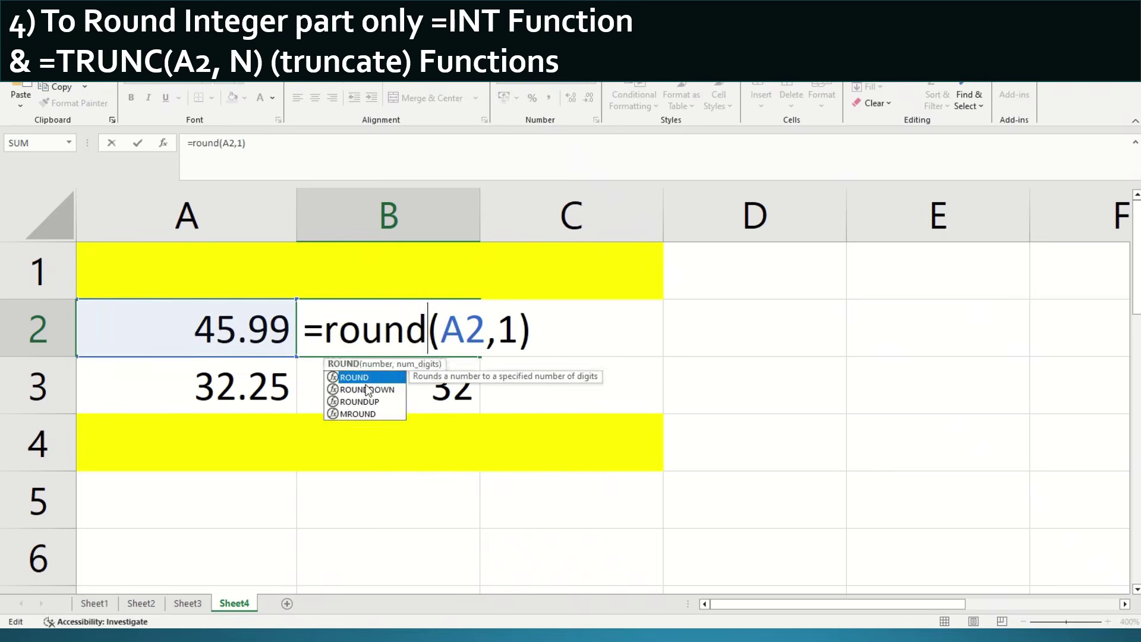
pyautogui.press('Return')
pyautogui.press('Up')
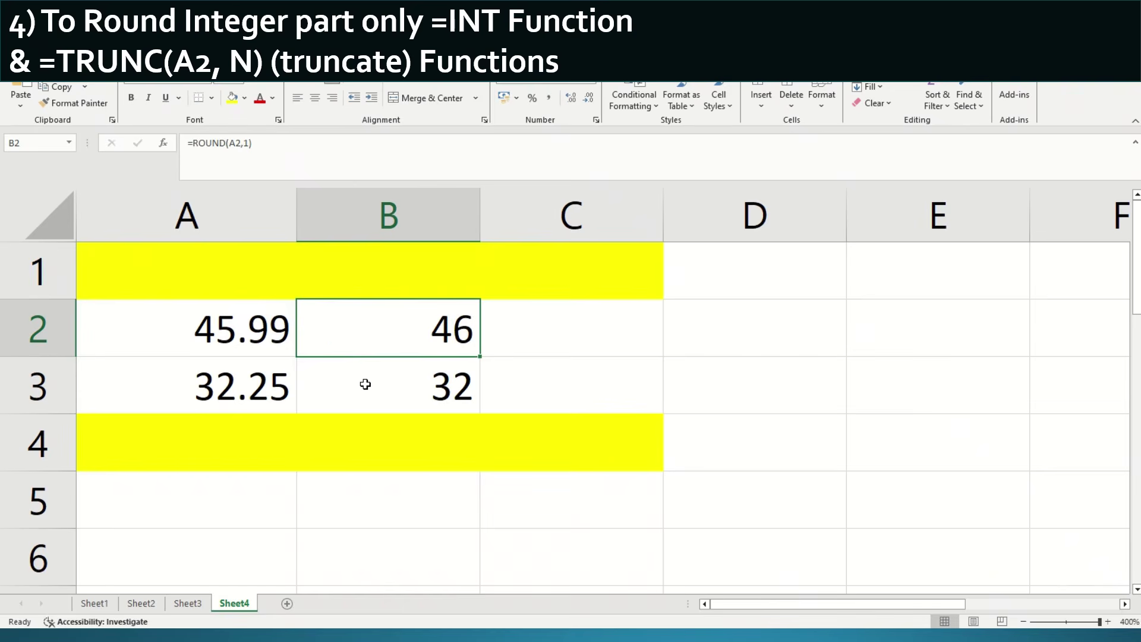
# Change the function name in B2 back to TRUNC so that the formula reads =TRUNC(A2,1)
pyautogui.press('F2')
pyautogui.press('Left')
pyautogui.press('Left')
pyautogui.press('Left')
pyautogui.press('Left')
pyautogui.press('Left')
pyautogui.press('Left')
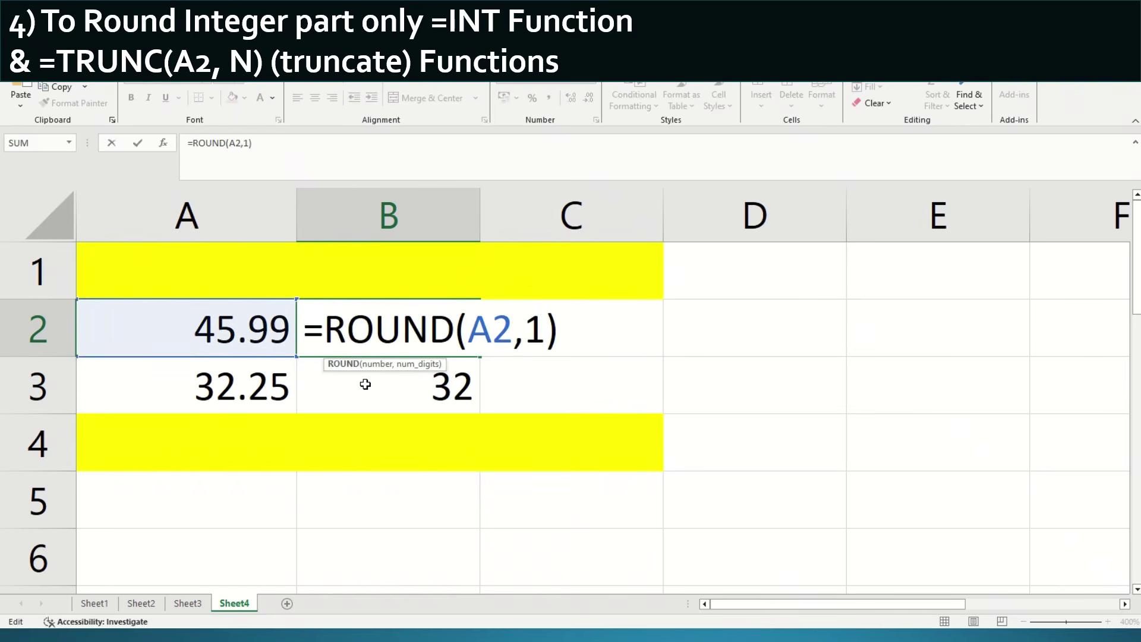
pyautogui.press('BackSpace')
pyautogui.press('BackSpace')
pyautogui.press('BackSpace')
pyautogui.press('BackSpace')
pyautogui.press('BackSpace')
pyautogui.write('t')
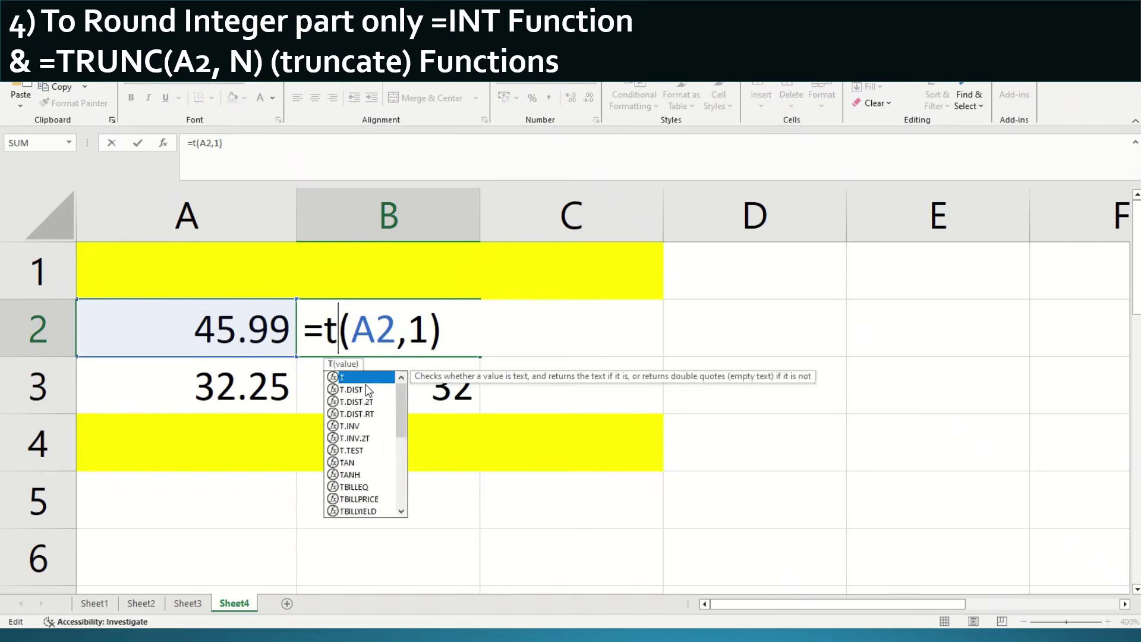
pyautogui.write('runc')
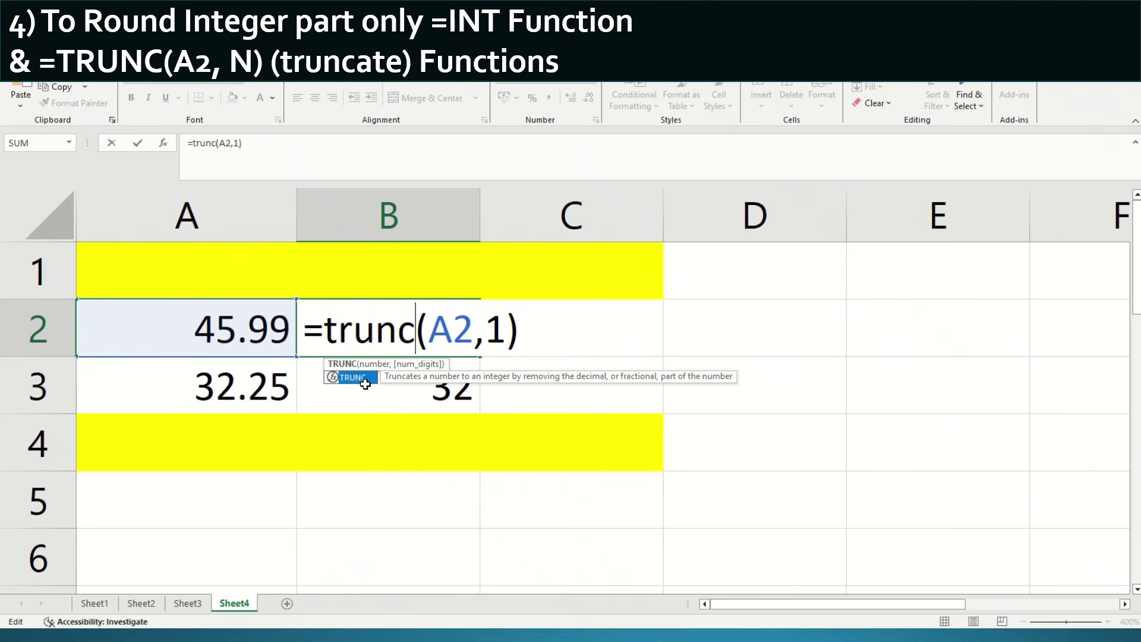
pyautogui.press('Return')
pyautogui.press('Up')
# Set the value in cell A3 to 32.245548
pyautogui.press('Down')
pyautogui.press('Left')
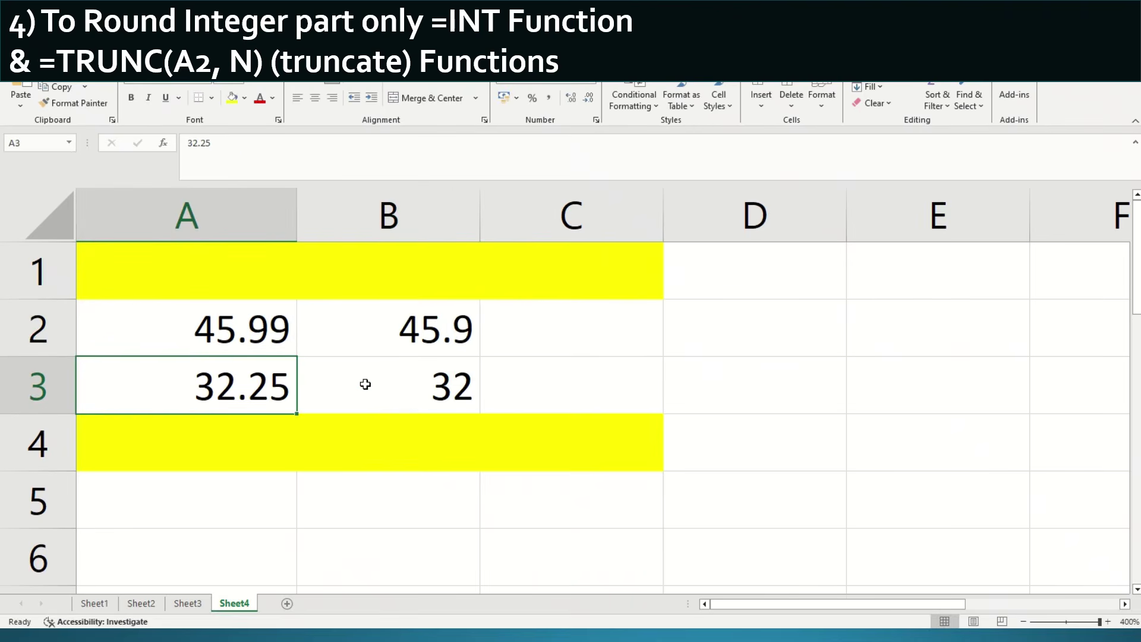
pyautogui.write('32.245')
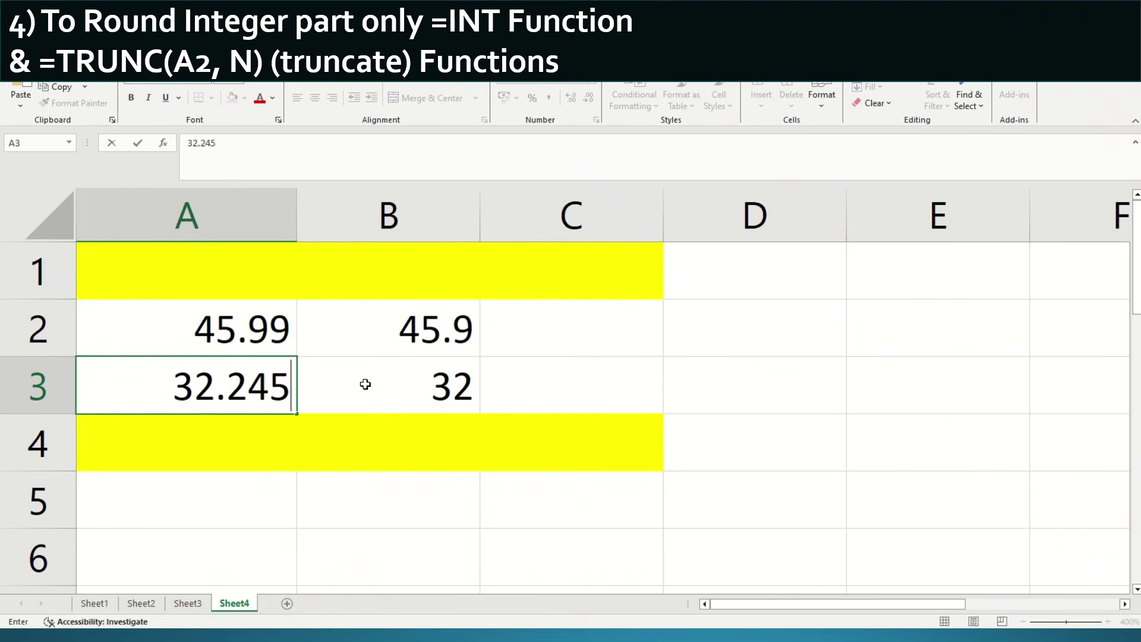
pyautogui.write('548')
# Clear cell B3 and enter the formula =TRUNC(A3,3) in it
pyautogui.click(365, 383)
pyautogui.press('Delete')
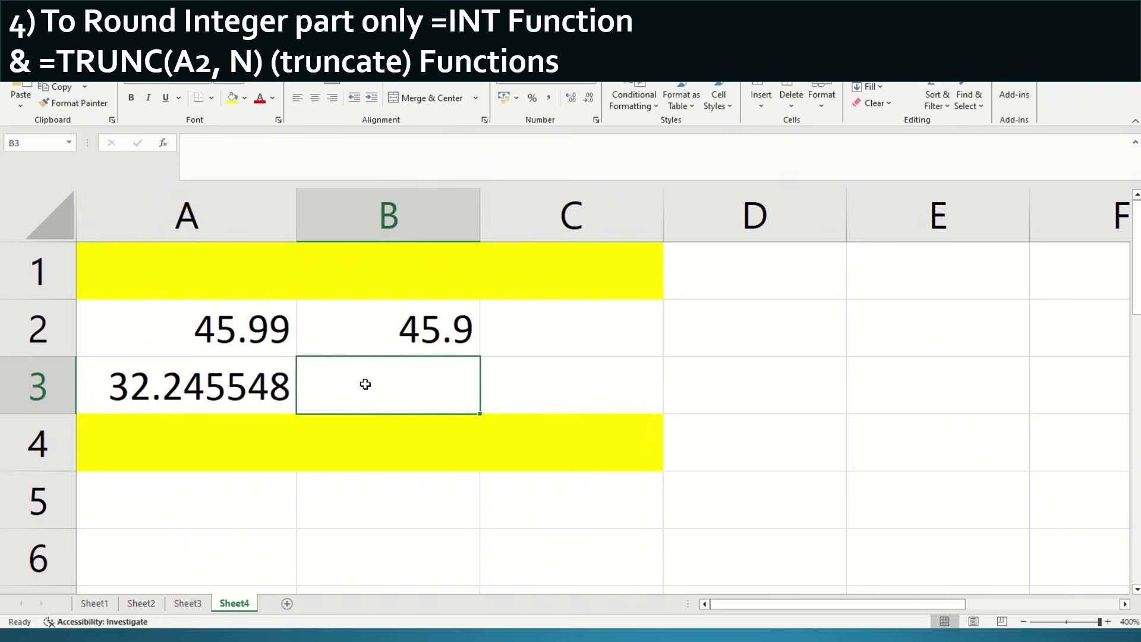
pyautogui.write('=trn')
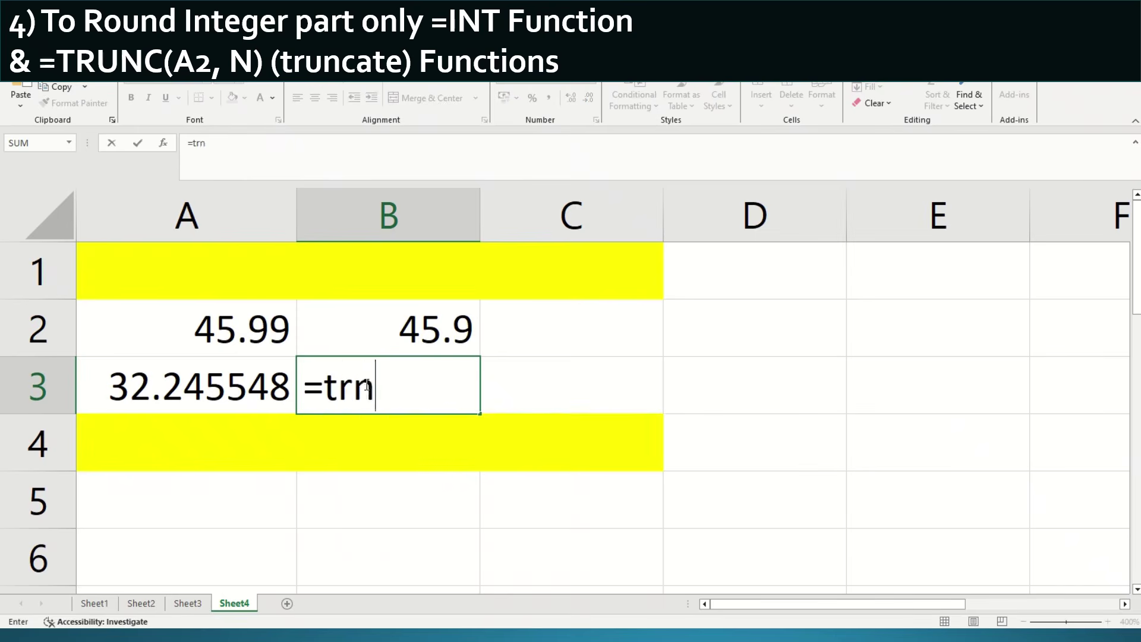
pyautogui.press('BackSpace')
pyautogui.write('unc(')
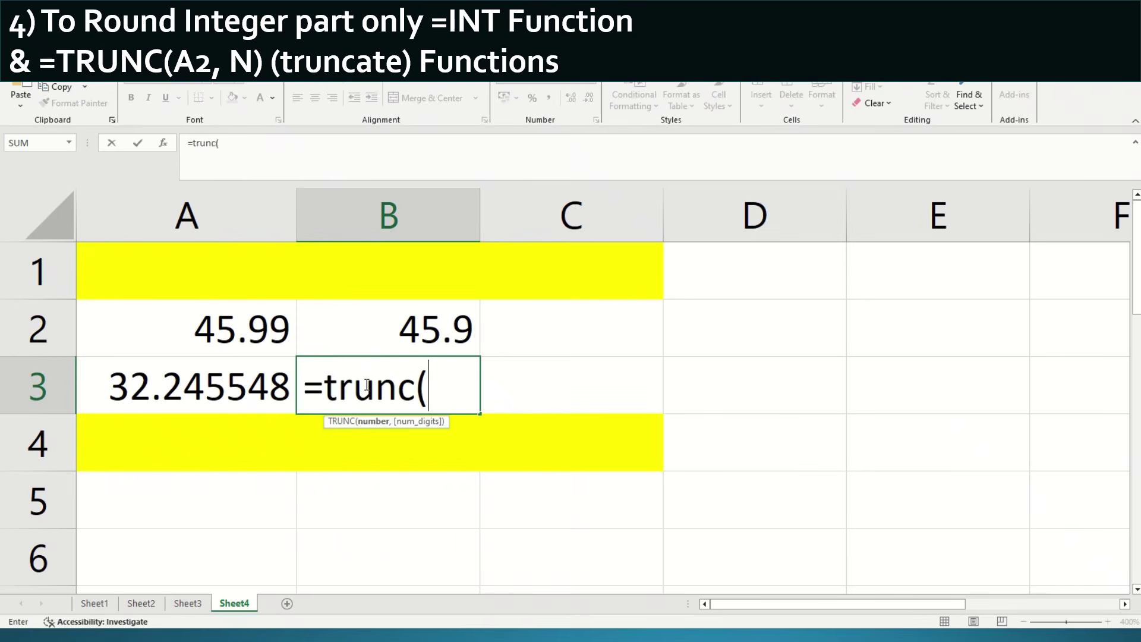
pyautogui.press('Left')
pyautogui.write(',')
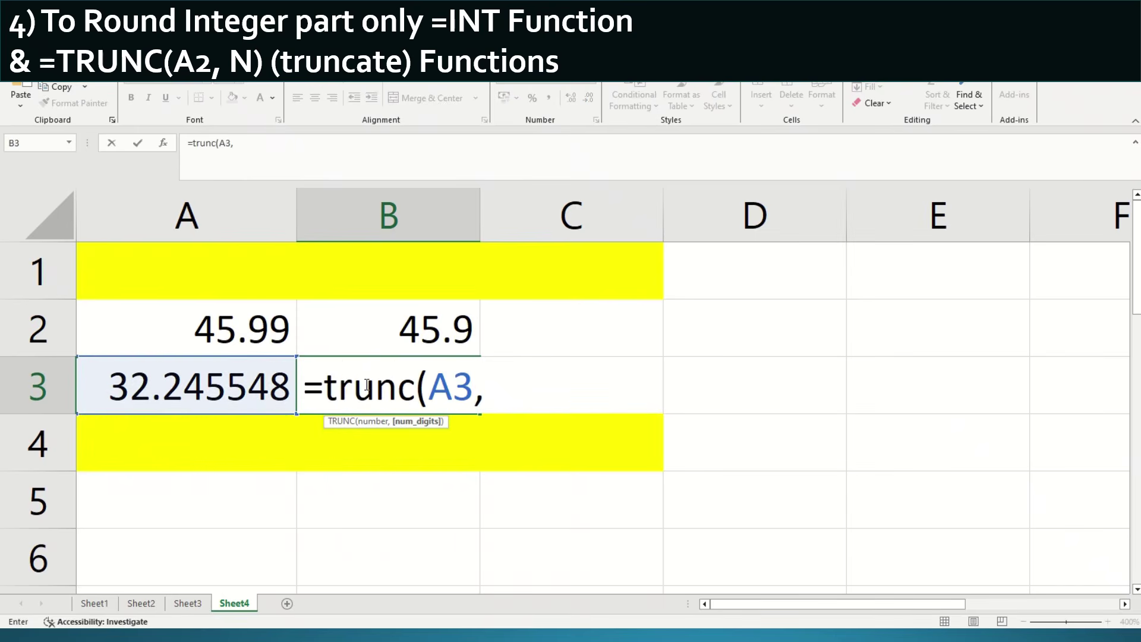
pyautogui.write('3)')
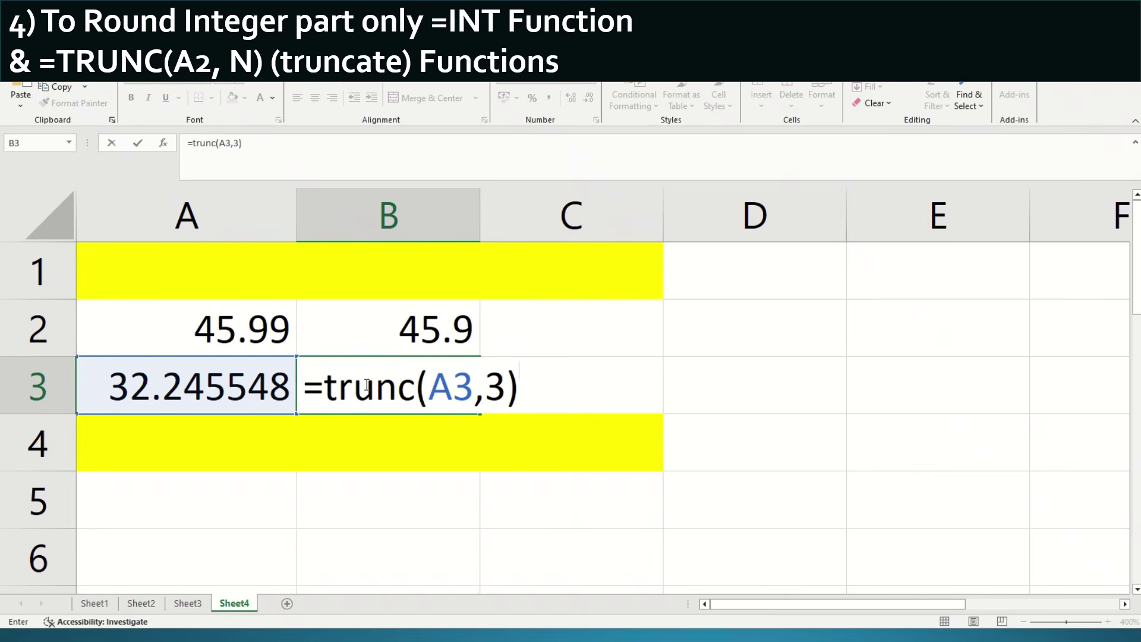
pyautogui.press('Up')
pyautogui.press('Down')
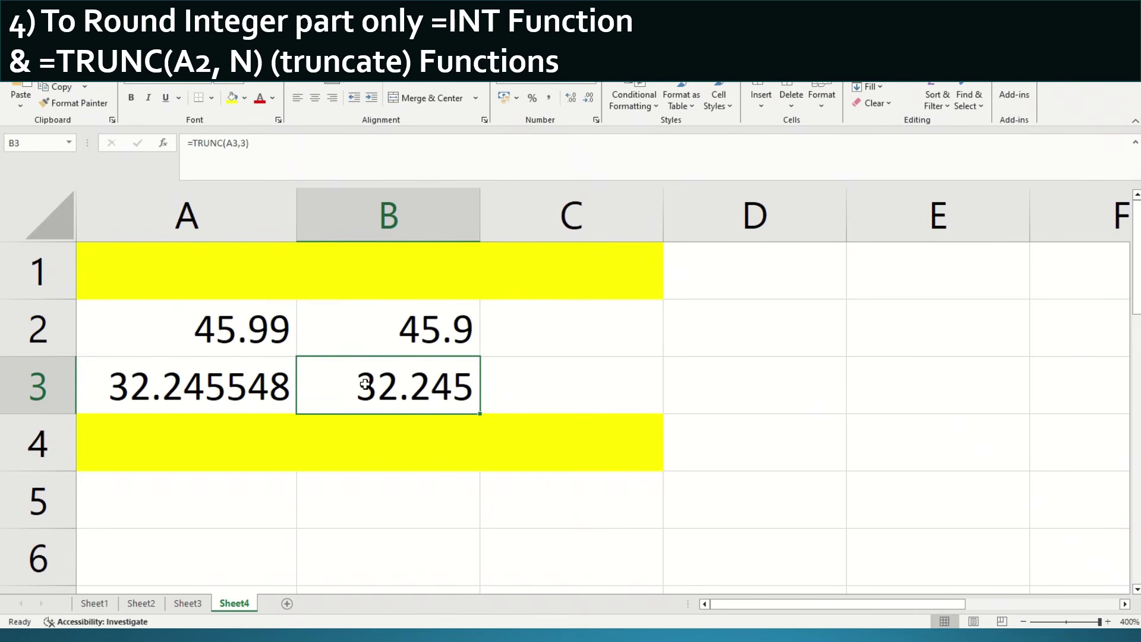
# Replace the function name TRUNC with ROUND in the B3 formula so that it reads =ROUND(A3,3)
pyautogui.press('F2')
pyautogui.press('Left')
pyautogui.press('Left')
pyautogui.press('Left')
pyautogui.press('Left')
pyautogui.press('Left')
pyautogui.press('Left')
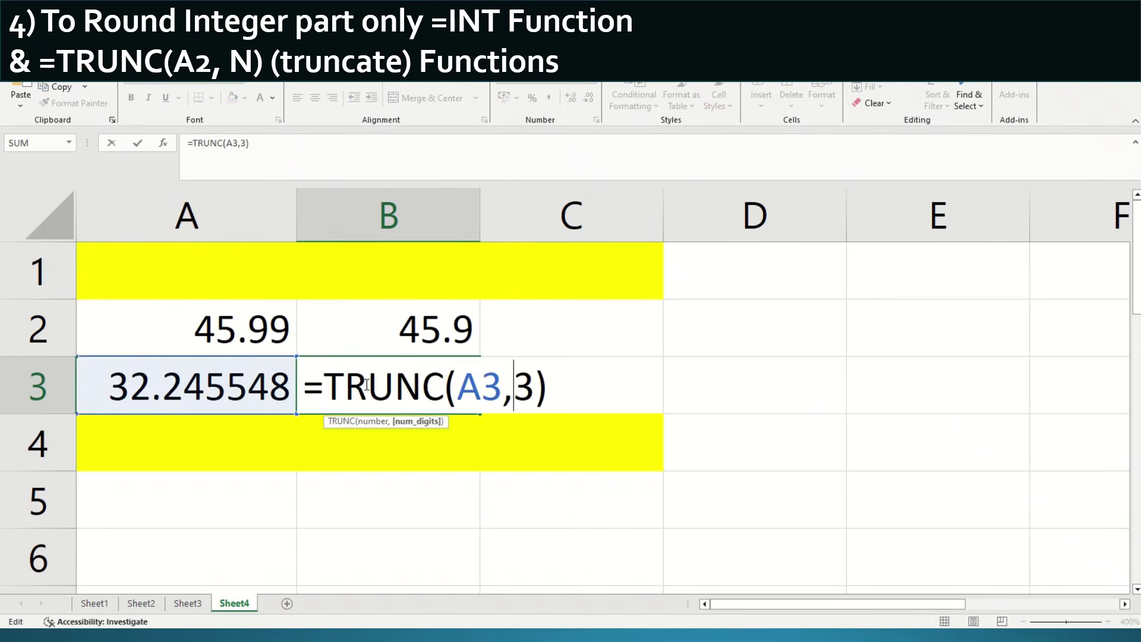
pyautogui.hotkey('shift', 'Left')
pyautogui.hotkey('shift', 'Left')
pyautogui.hotkey('shift', 'Left')
pyautogui.hotkey('shift', 'Left')
pyautogui.hotkey('shift', 'Left')
pyautogui.write('round')
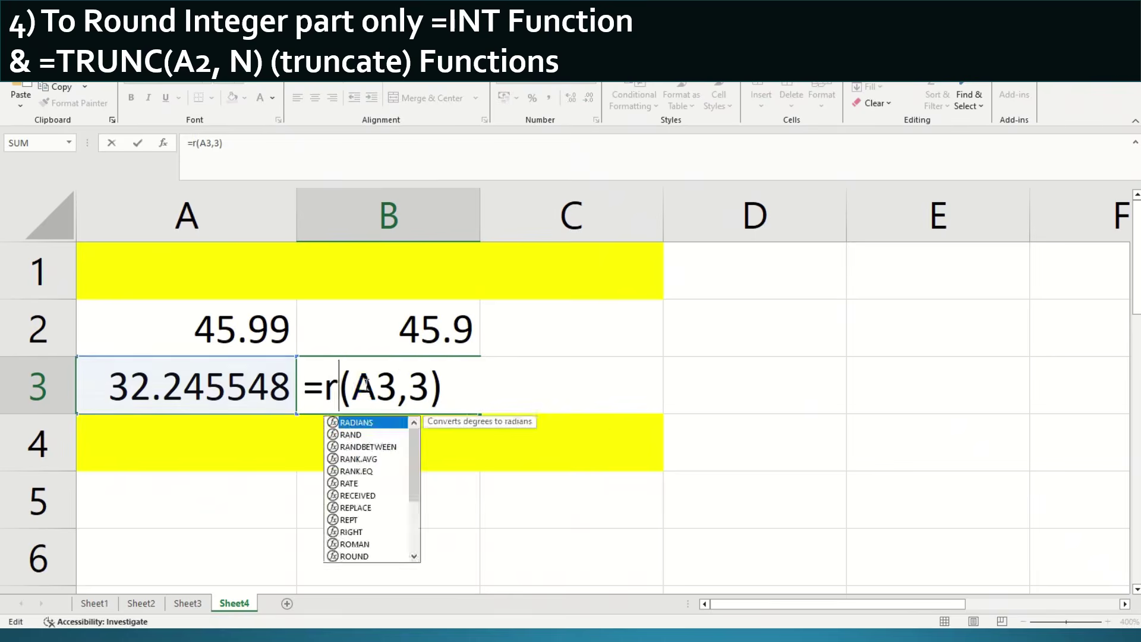
pyautogui.hotkey('ctrl', 'Return')
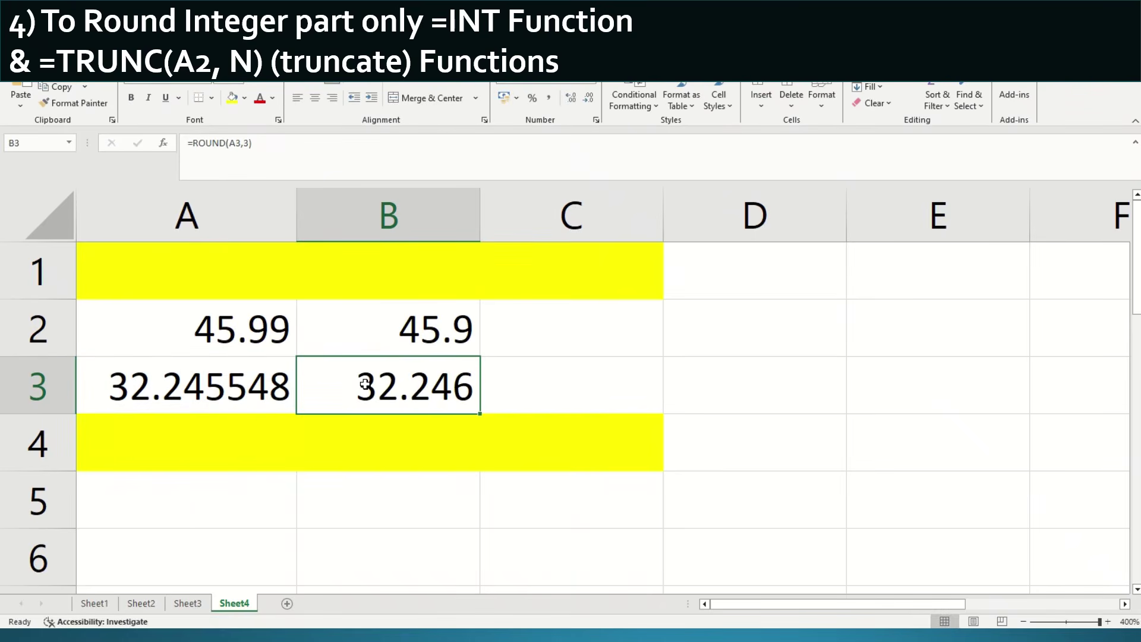
# Highlight the fourth decimal digit of the number in cell A3
pyautogui.click(226, 389)
pyautogui.doubleClick(226, 389)
pyautogui.moveTo(226, 389); pyautogui.dragTo(247, 390)
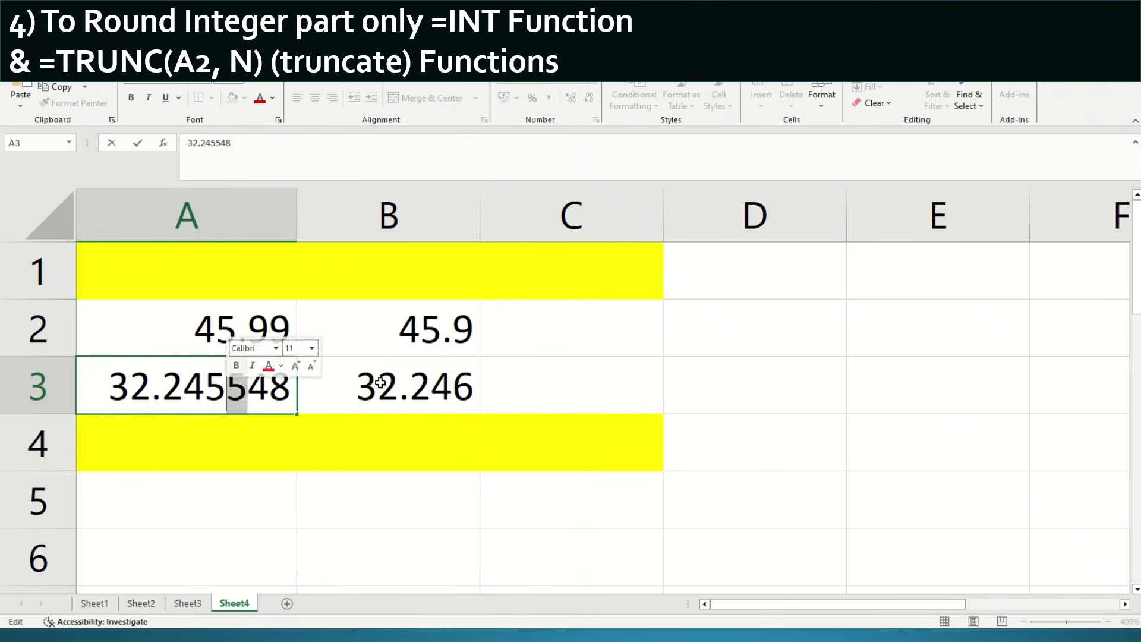
# Change the function name in B3 back to TRUNC so that the formula reads =TRUNC(A3,3)
pyautogui.doubleClick(381, 383)
pyautogui.moveTo(453, 383); pyautogui.dragTo(334, 387)
pyautogui.write('trun')
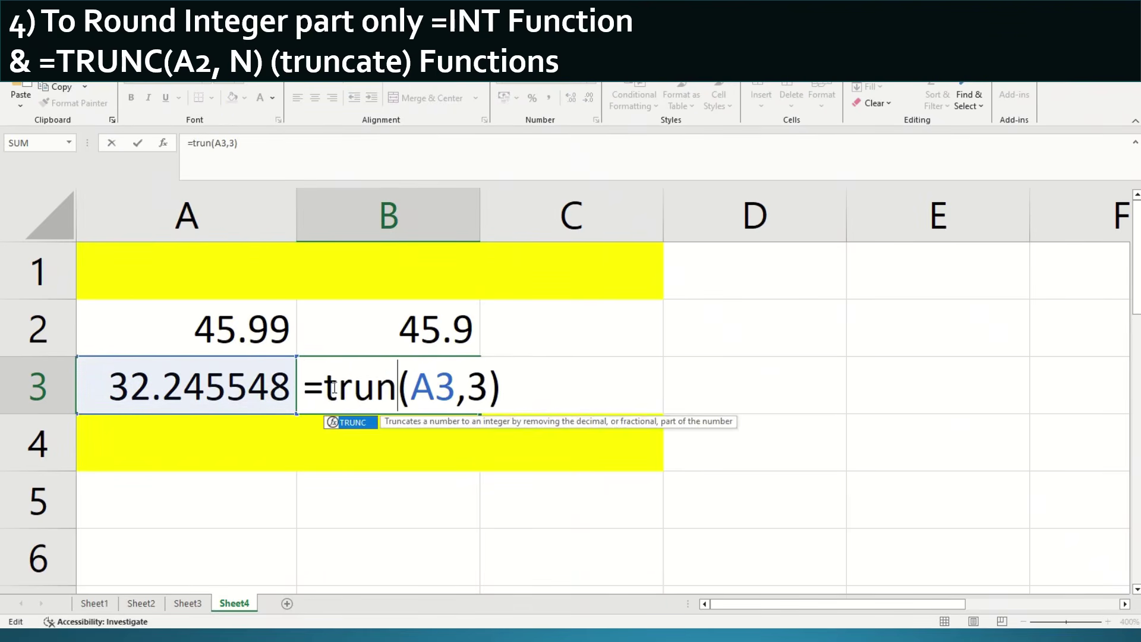
pyautogui.write('c')
pyautogui.hotkey('ctrl', 'Return')
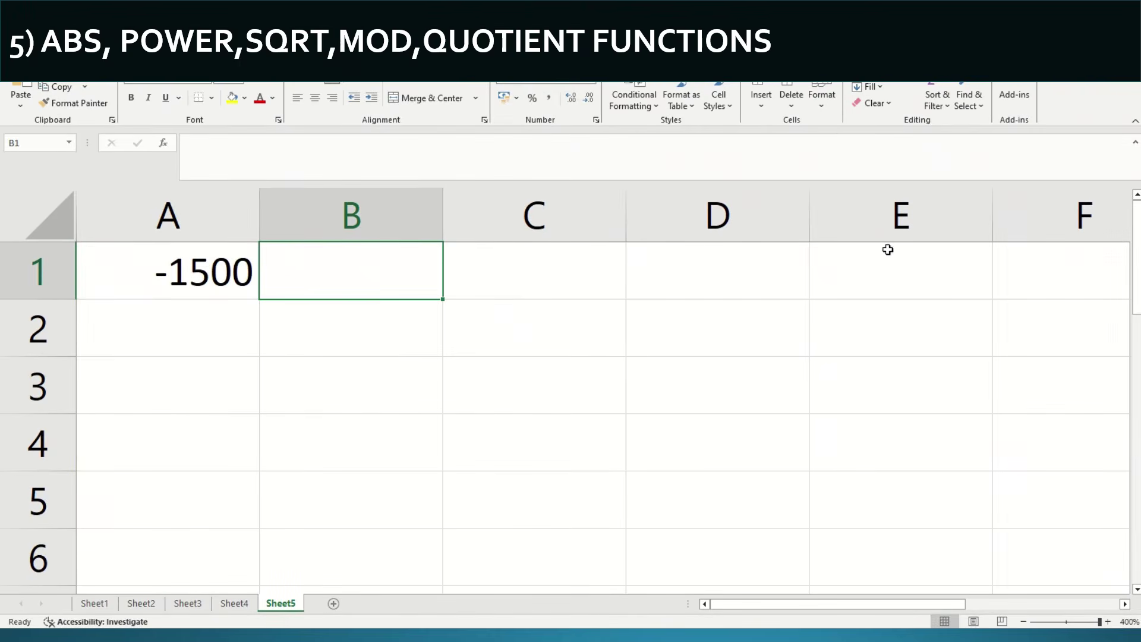
pyautogui.press('Left')
pyautogui.press('Right')
pyautogui.write('=')
pyautogui.press('Escape')
pyautogui.press('Left')
pyautogui.press('F2')
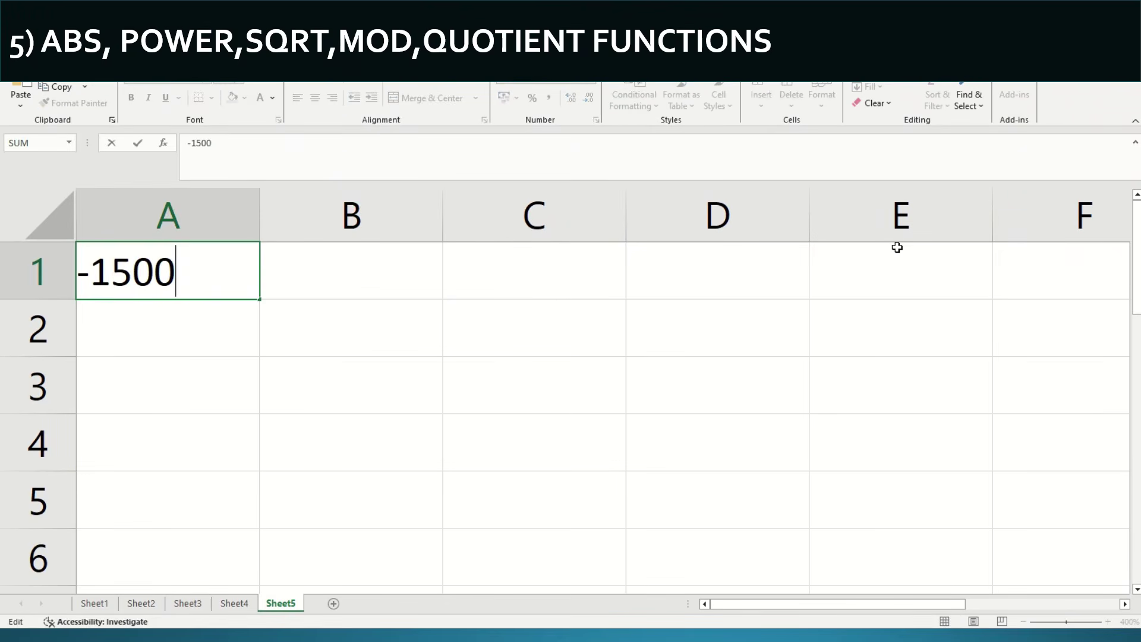
# Enter the formula =ABS(A1) in cell B1 of Sheet5
pyautogui.press('Tab')
pyautogui.write('=ABS(')
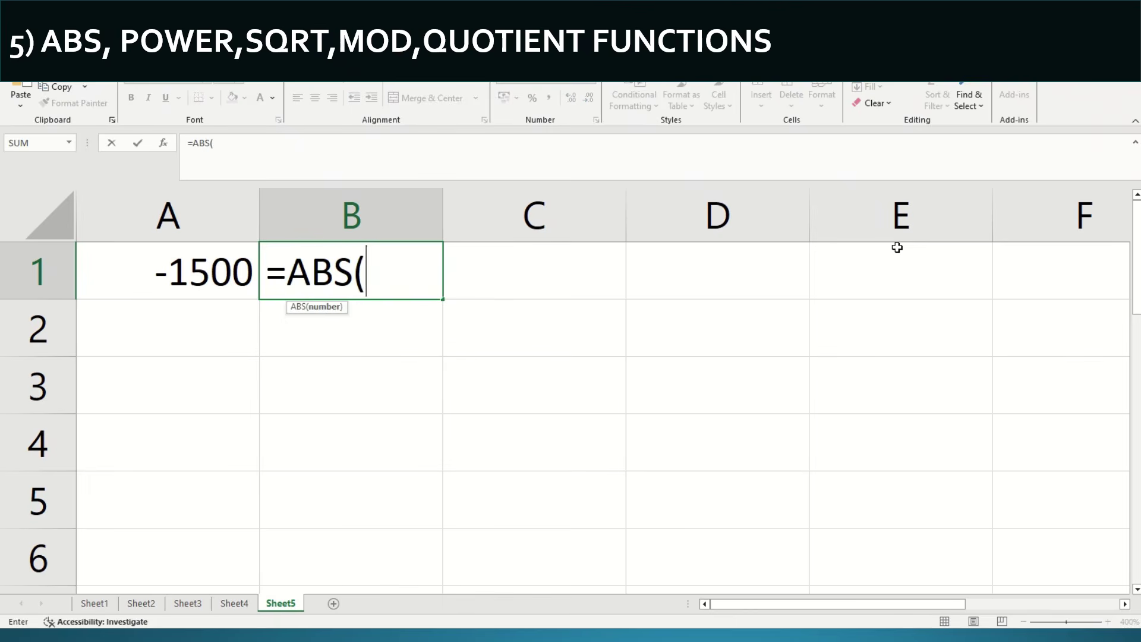
pyautogui.press('Left')
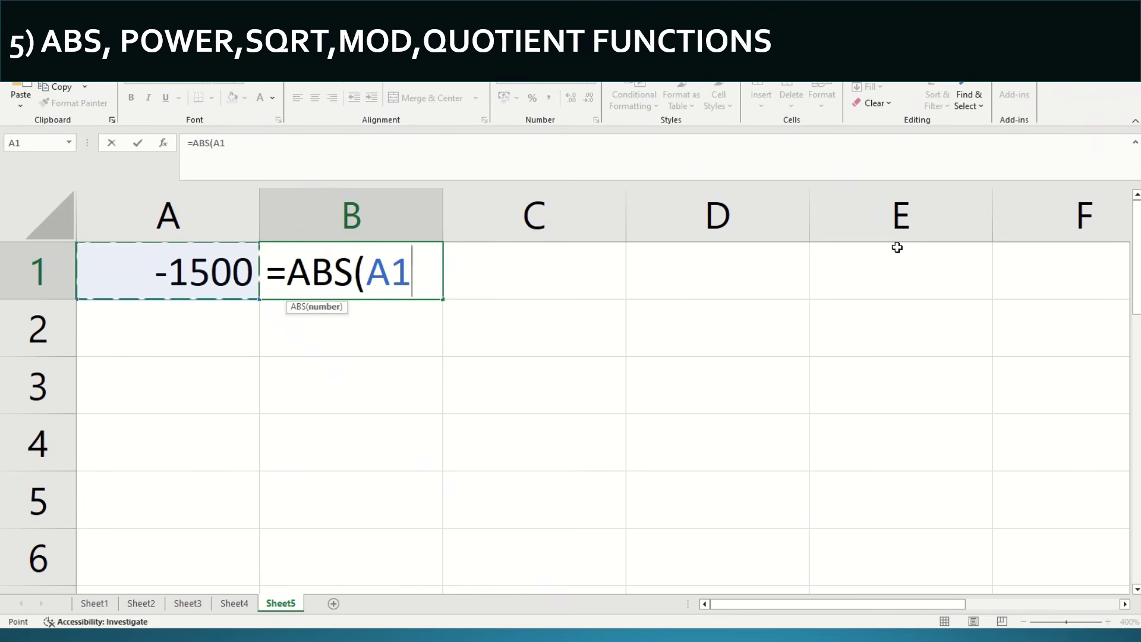
pyautogui.hotkey('ctrl', 'Return')
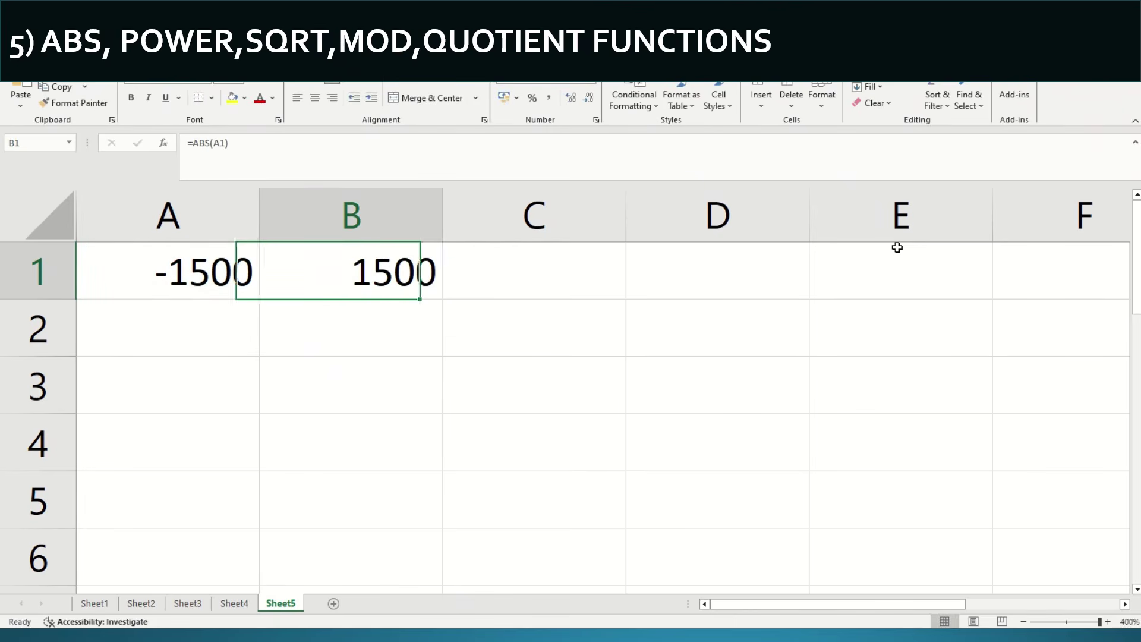
pyautogui.press('F2')
pyautogui.press('Escape')
pyautogui.press('Left')
pyautogui.press('Right')
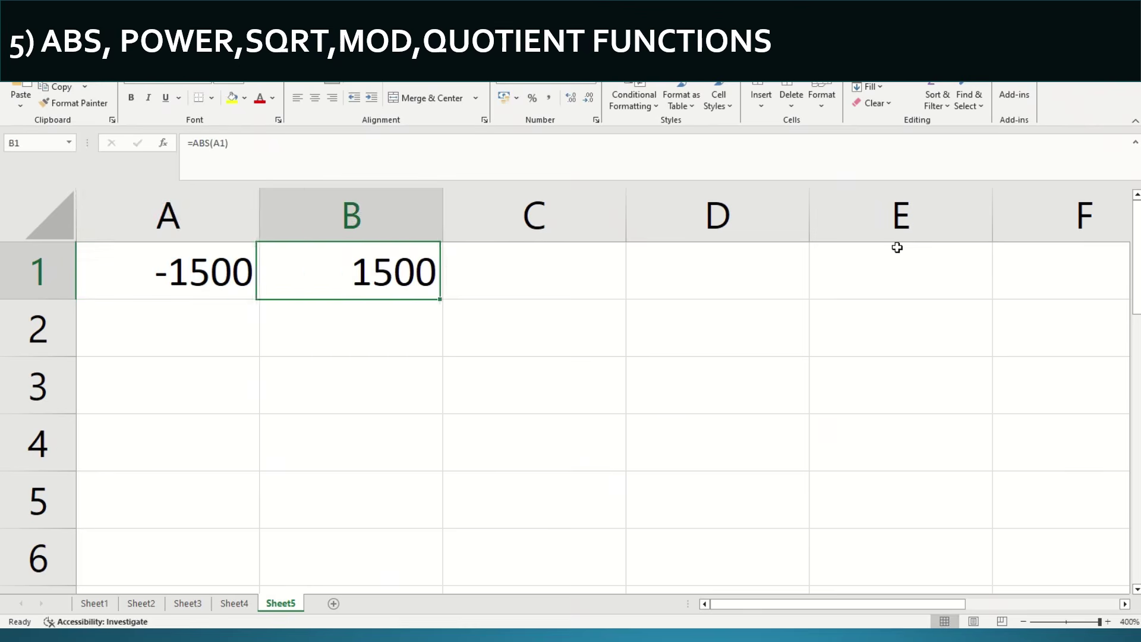
# Test the ABS formula with a decimal number by setting A1 to -15.8
pyautogui.press('Left')
pyautogui.write('-15.8')
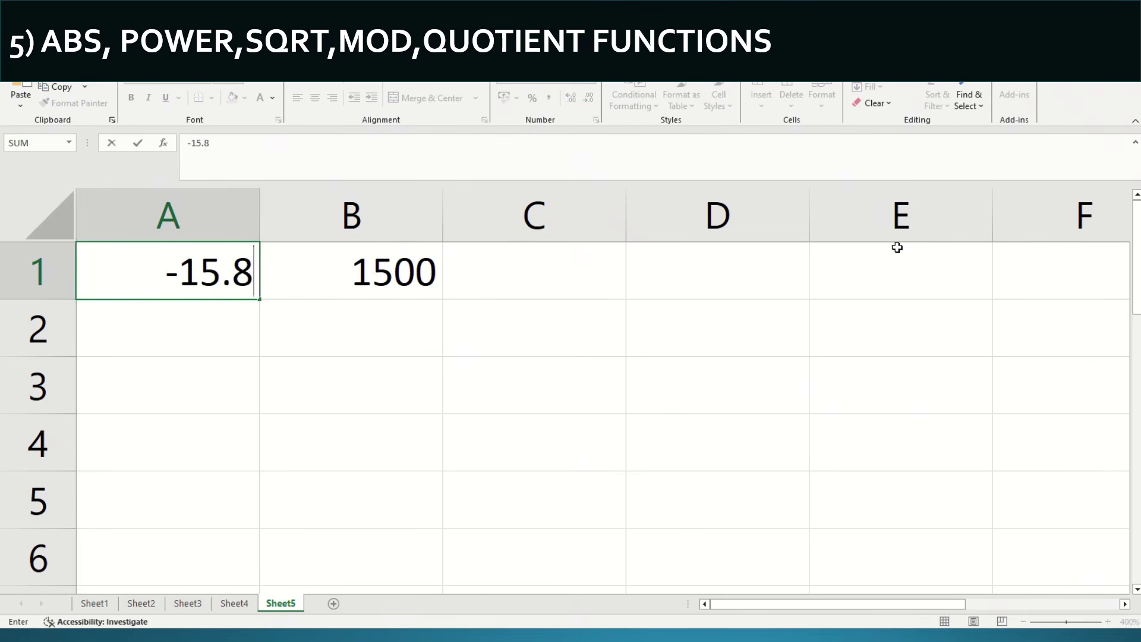
pyautogui.press('Right')
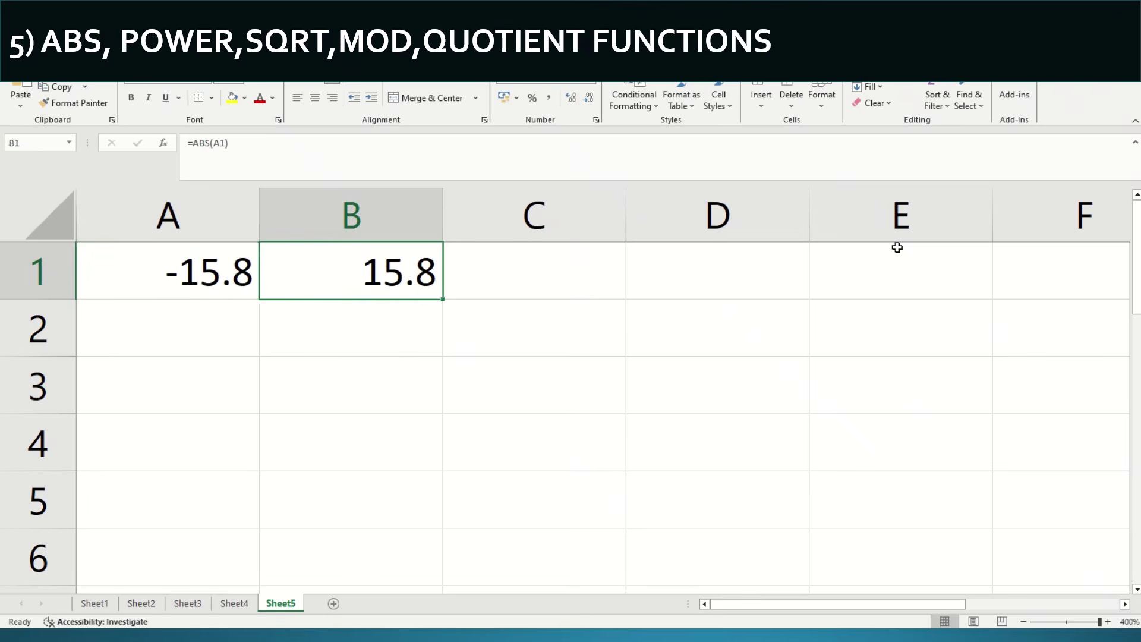
pyautogui.press('F2')
pyautogui.press('Escape')
pyautogui.press('F2')
pyautogui.press('Escape')
pyautogui.press('F2')
pyautogui.press('Escape')
# Clear cells B1 and A1 and enter 10 in A1 and 2 in B1 instead
pyautogui.press('Delete')
pyautogui.press('Left')
pyautogui.press('Delete')
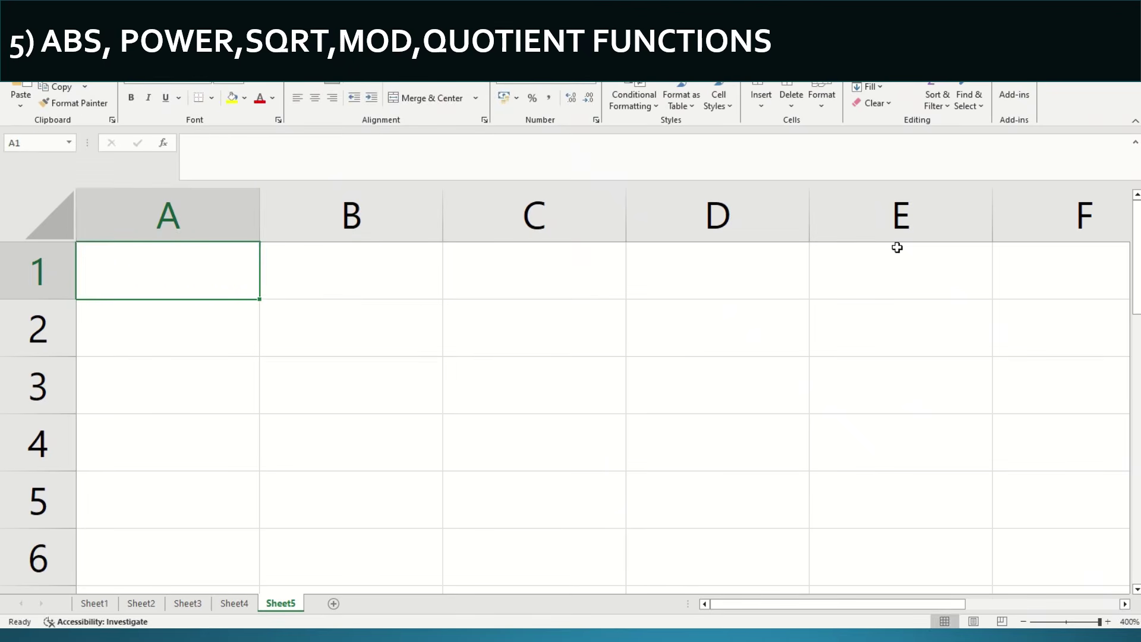
pyautogui.write('10')
pyautogui.press('Tab')
pyautogui.write('2')
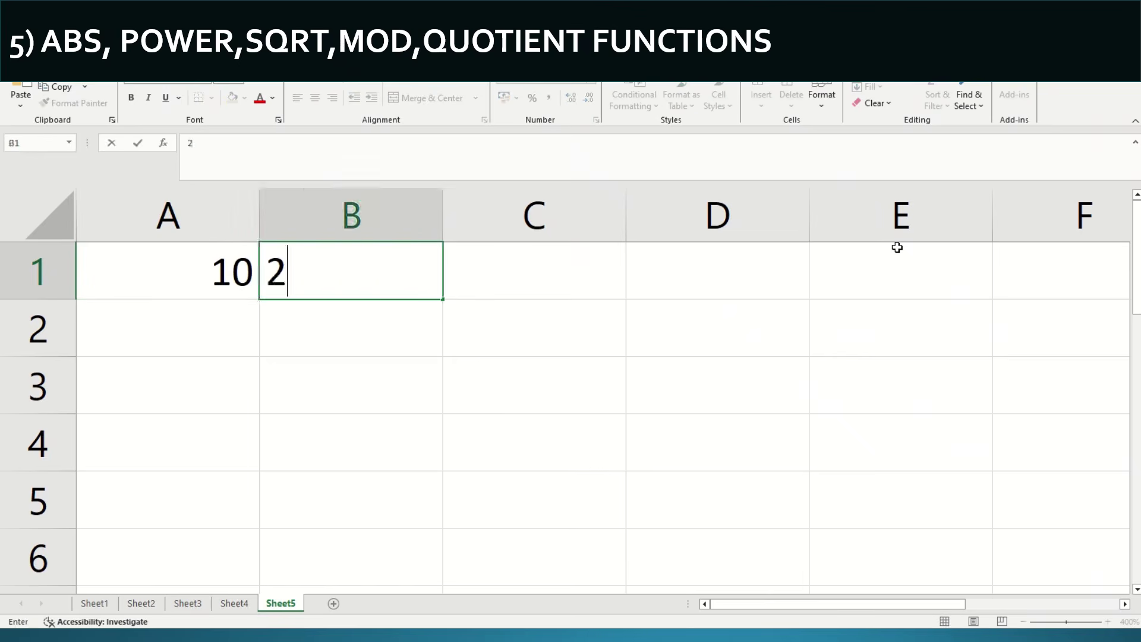
# Enter the division formula =A1/B1 in cell C1
pyautogui.press('Tab')
pyautogui.write('=')
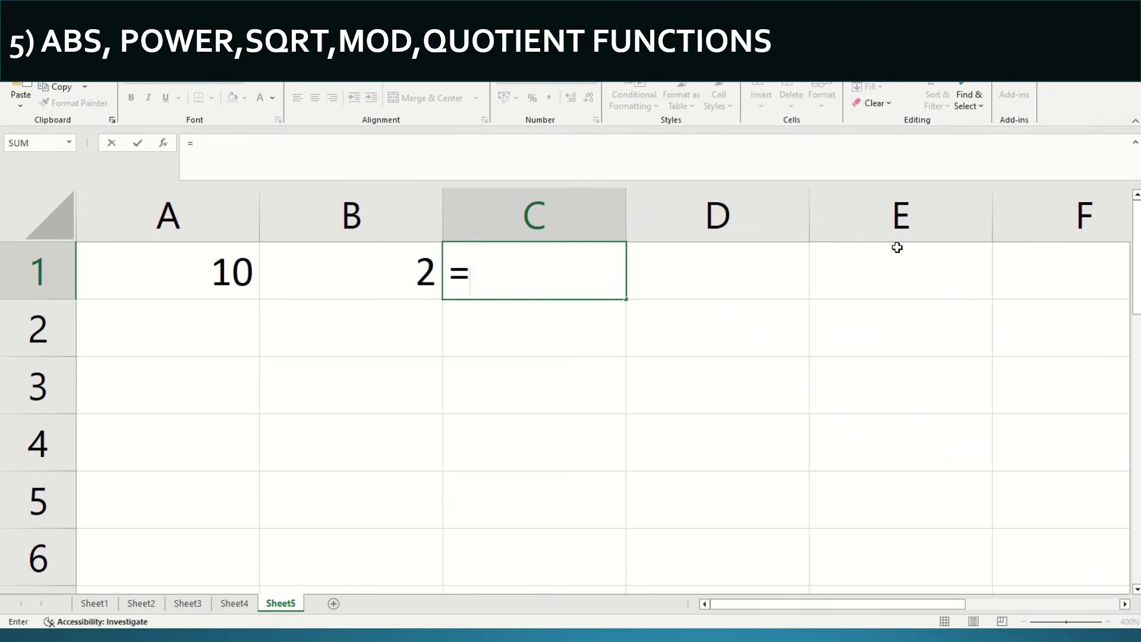
pyautogui.press('Left')
pyautogui.press('Left')
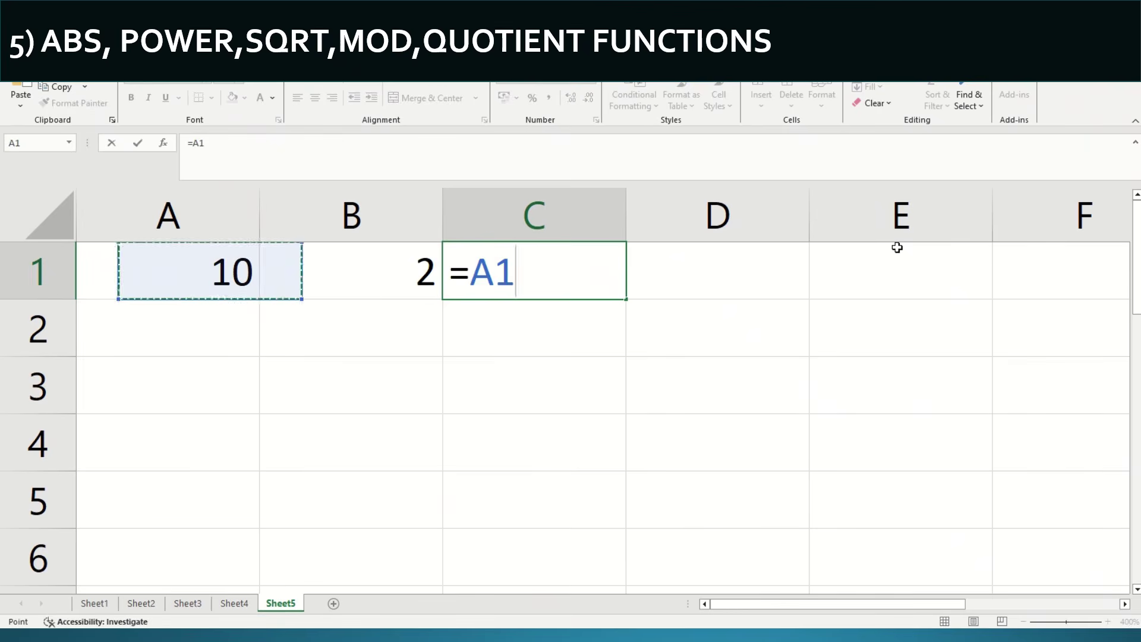
pyautogui.write('/')
pyautogui.press('Left')
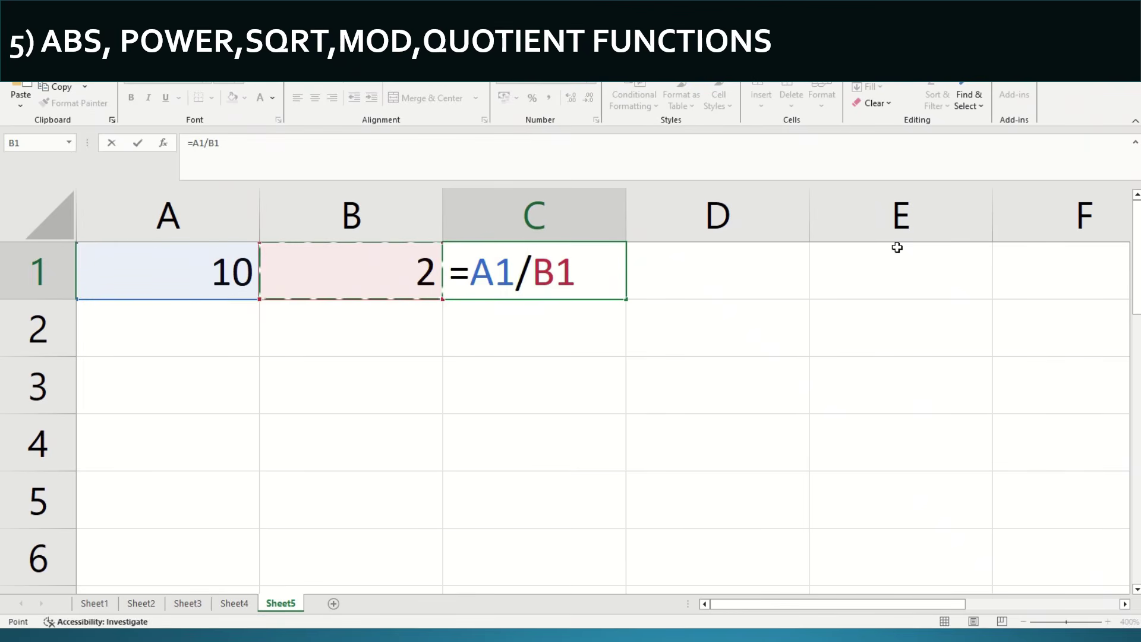
pyautogui.hotkey('ctrl', 'Return')
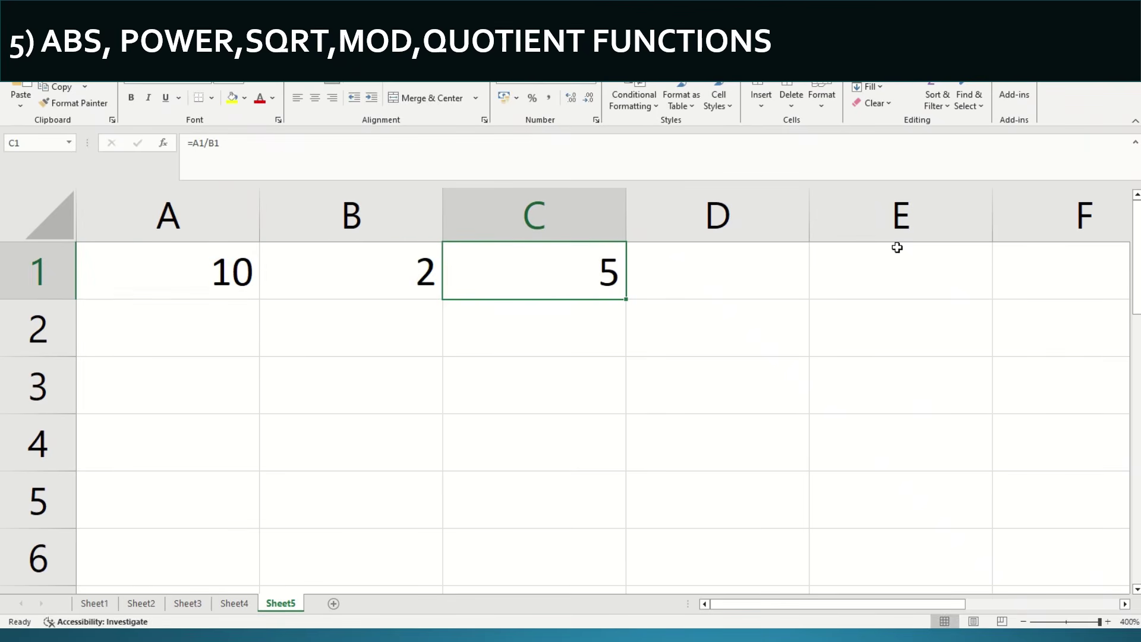
# Set the dividend in cell A1 to 11 and return to the division formula in C1
pyautogui.press('Left')
pyautogui.press('Left')
pyautogui.write('11')
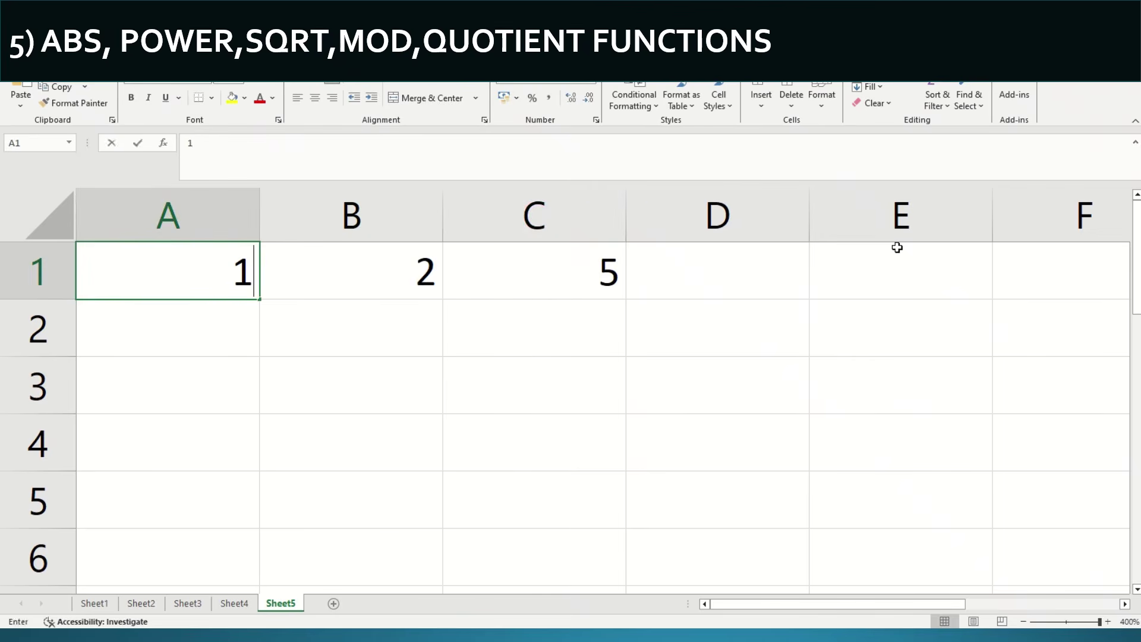
pyautogui.press('Tab')
pyautogui.press('Right')
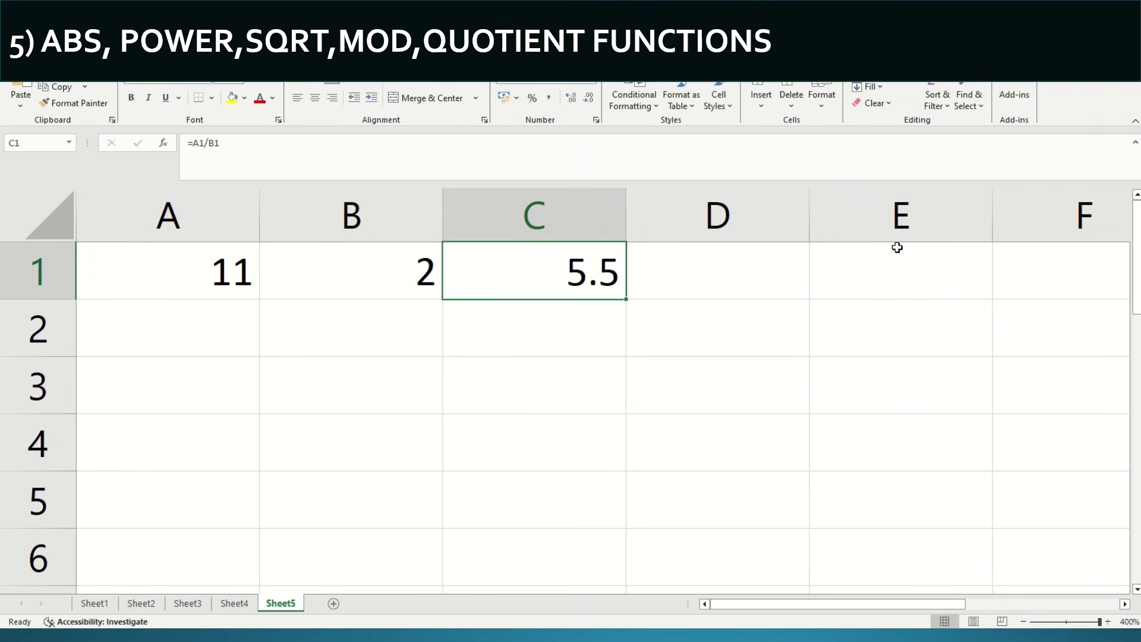
# Enter the formula =MOD(A1,B1) in cell D1
pyautogui.press('Down')
pyautogui.press('Left')
pyautogui.press('Right')
pyautogui.press('Right')
pyautogui.press('Up')
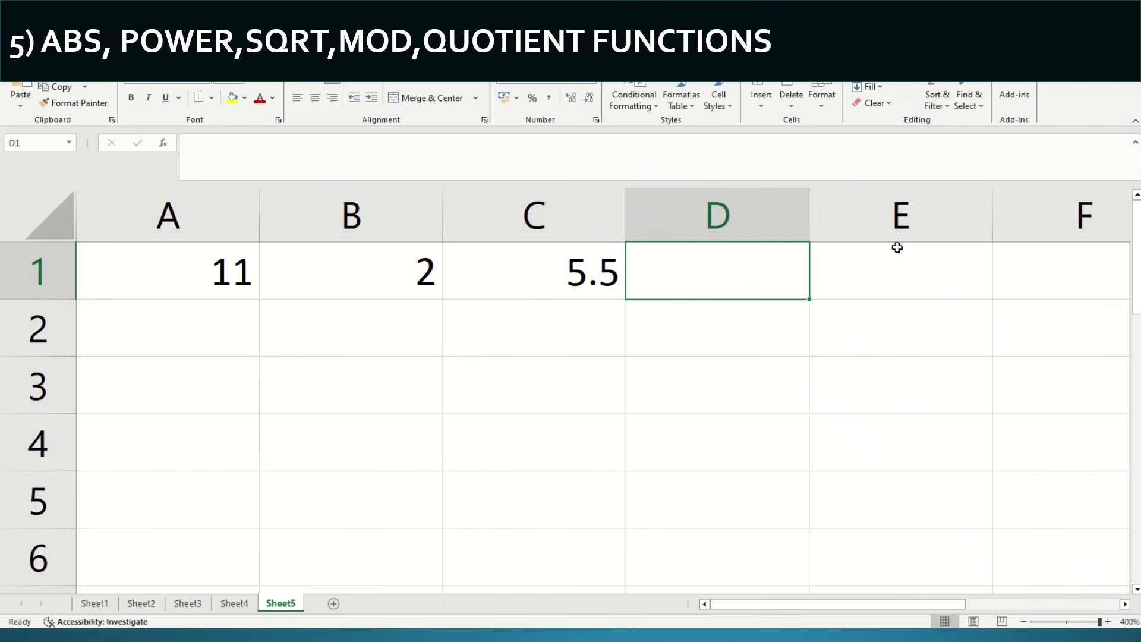
pyautogui.write('=,')
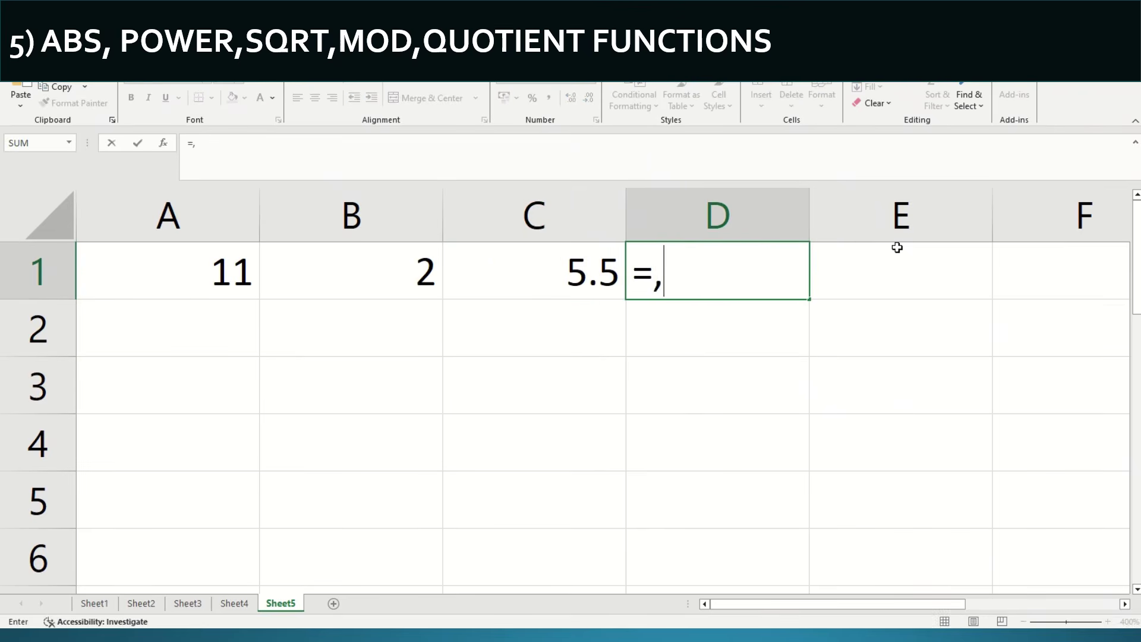
pyautogui.press('BackSpace')
pyautogui.write('MOD')
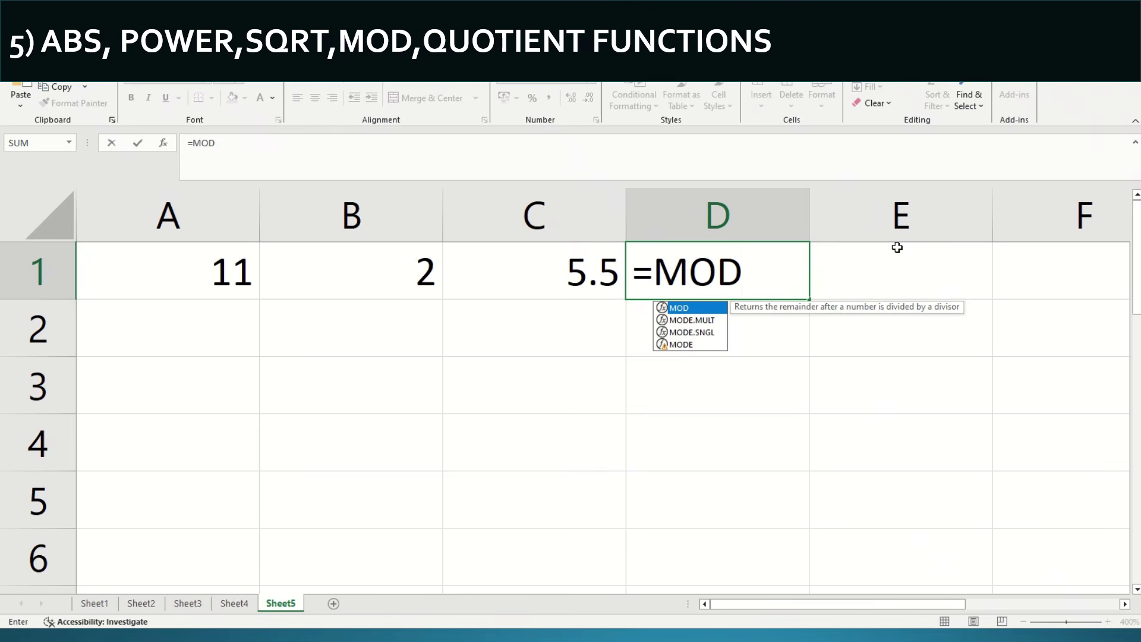
pyautogui.write('(')
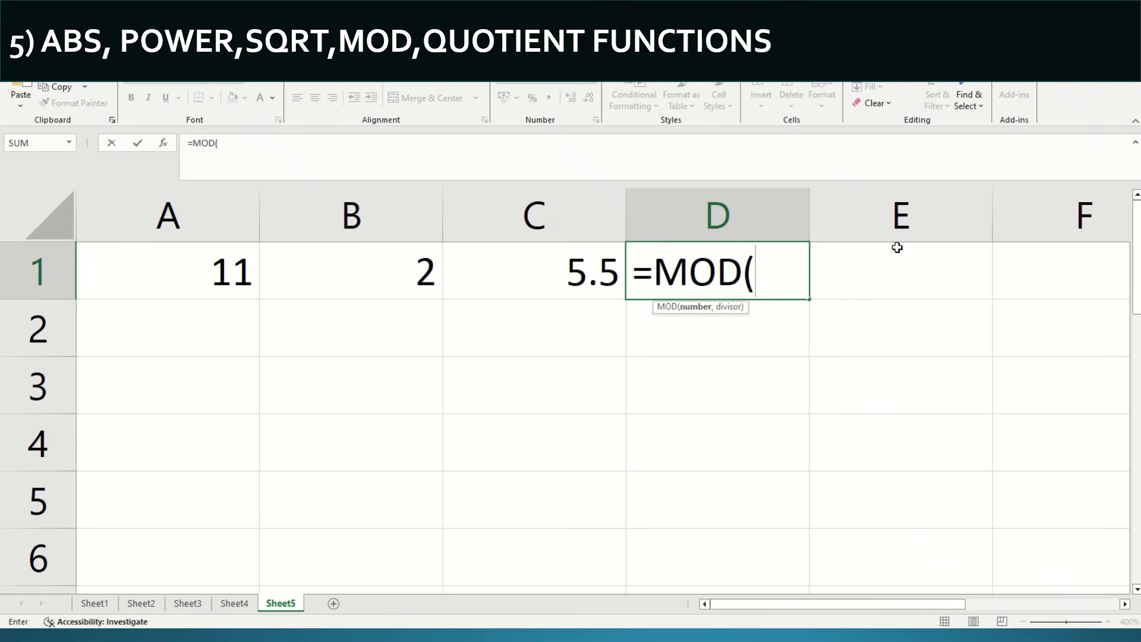
pyautogui.press('Left')
pyautogui.press('Left')
pyautogui.press('Left')
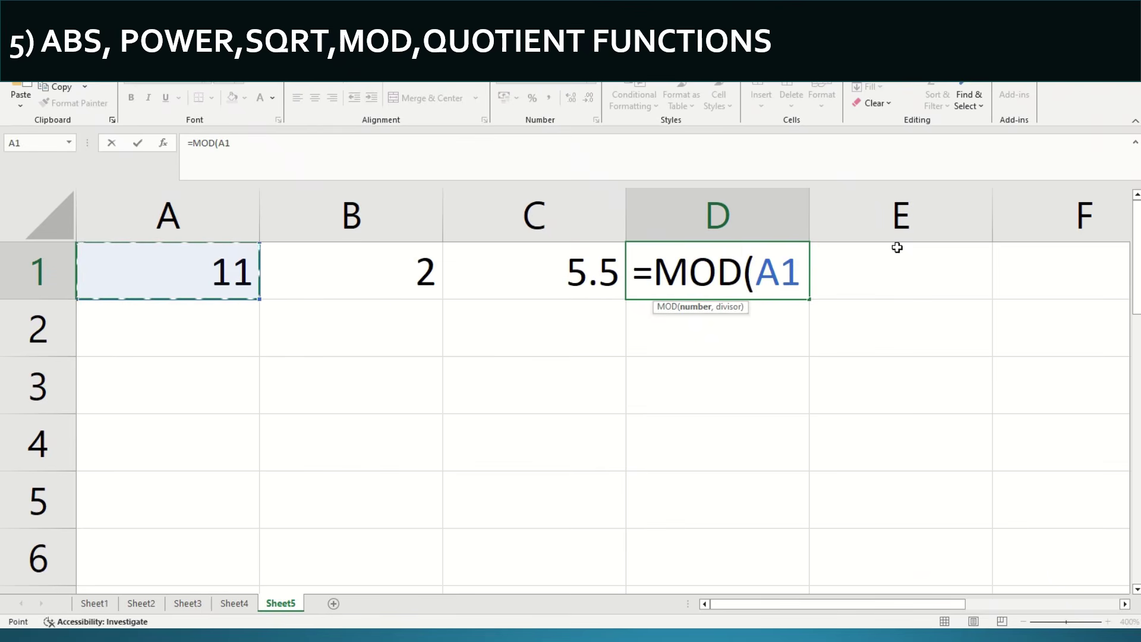
pyautogui.write(',')
pyautogui.press('Left')
pyautogui.press('Left')
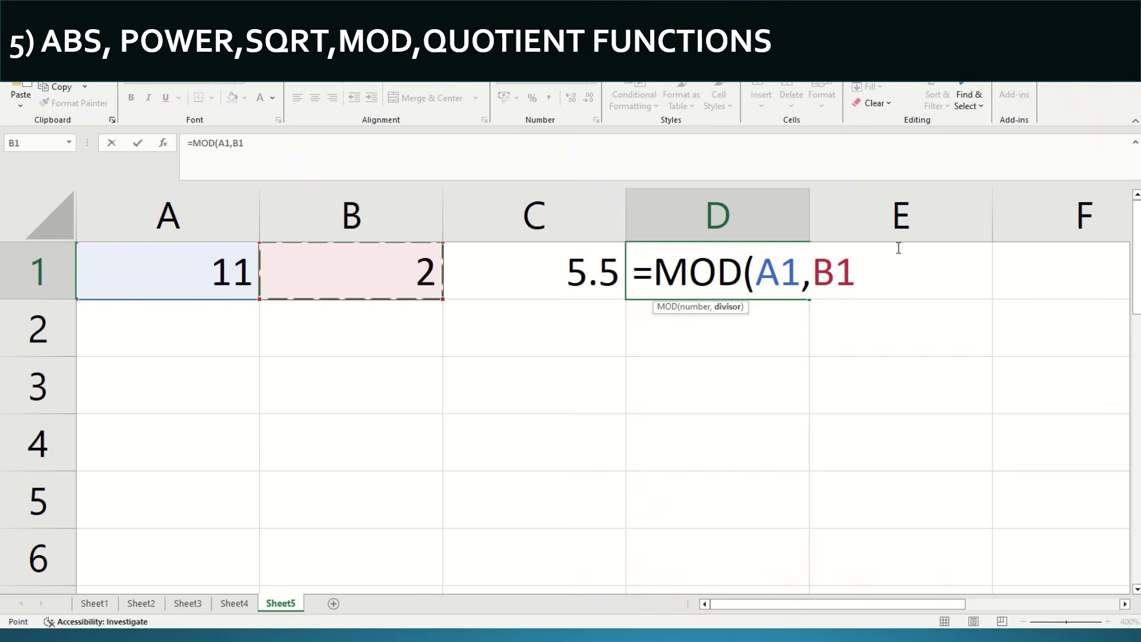
pyautogui.press('Return')
pyautogui.press('Up')
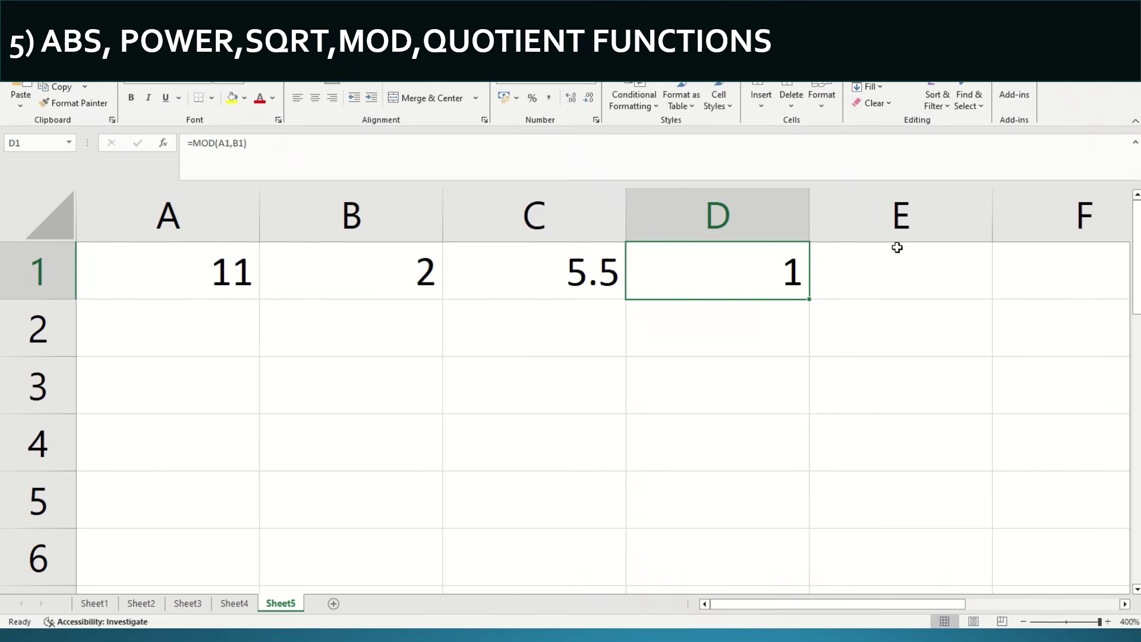
# Label the MOD result by entering REMINDER in cell E1
pyautogui.click(896, 247)
pyautogui.write('REMN')
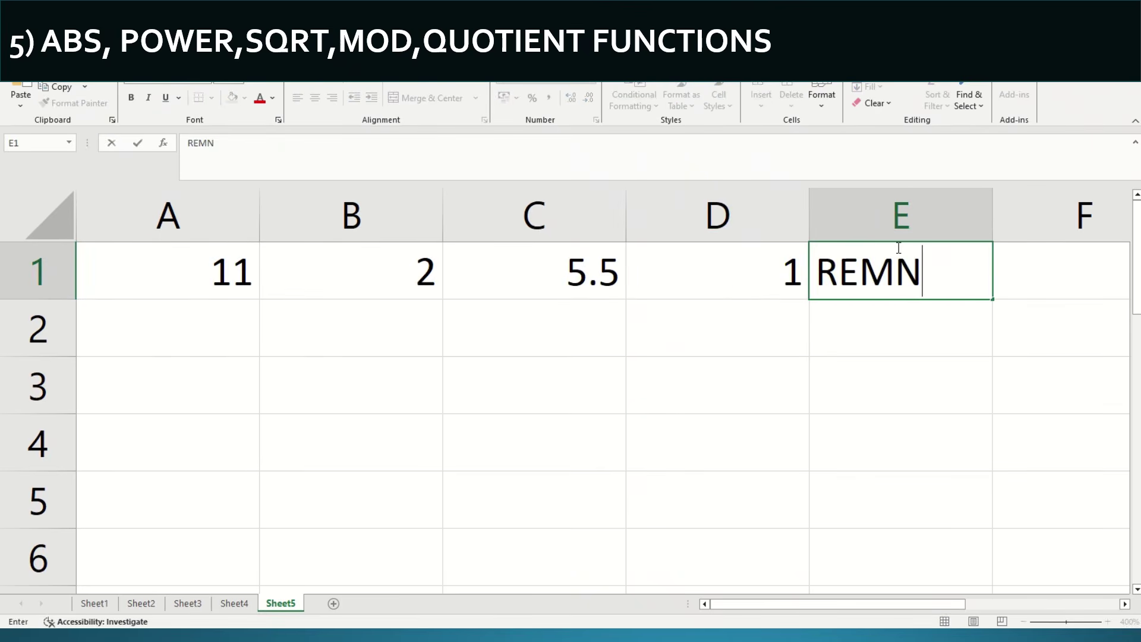
pyautogui.press('BackSpace')
pyautogui.write('INDER')
pyautogui.press('Return')
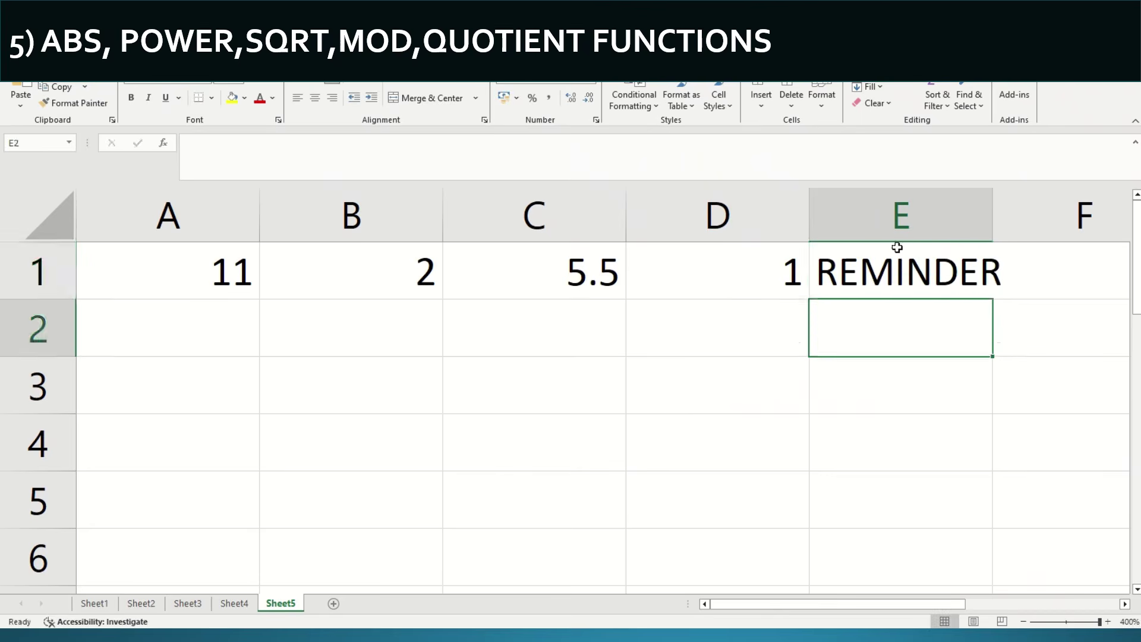
# Review the MOD formula in D1 and the division formula in C1 with their results
pyautogui.press('Up')
pyautogui.press('Left')
pyautogui.press('F2')
pyautogui.press('Escape')
pyautogui.press('Left')
pyautogui.press('F2')
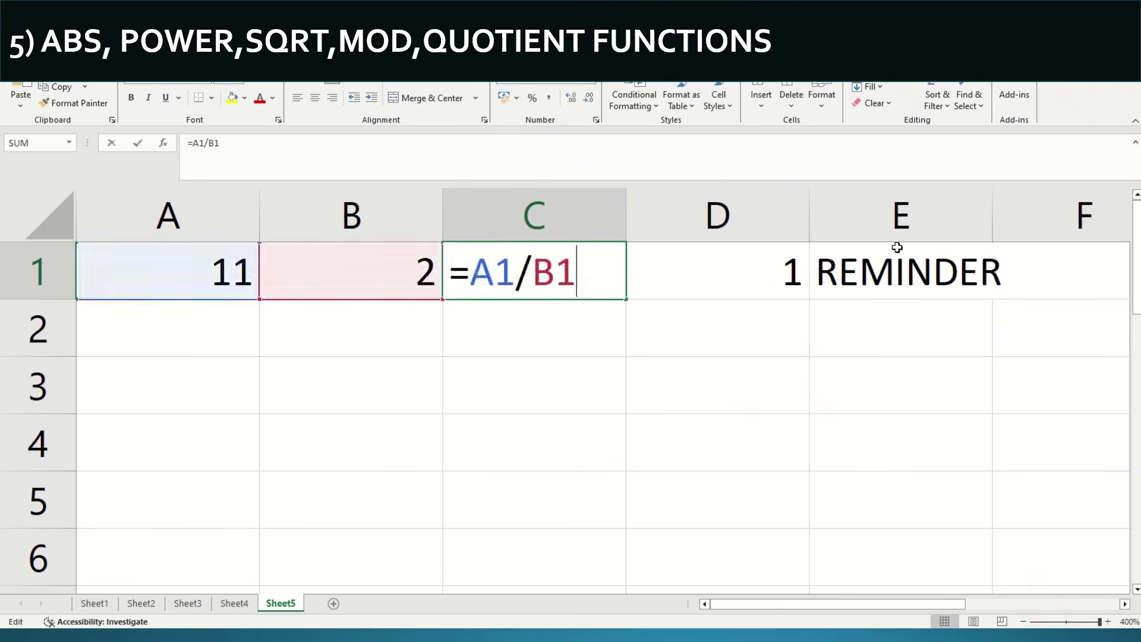
pyautogui.press('Escape')
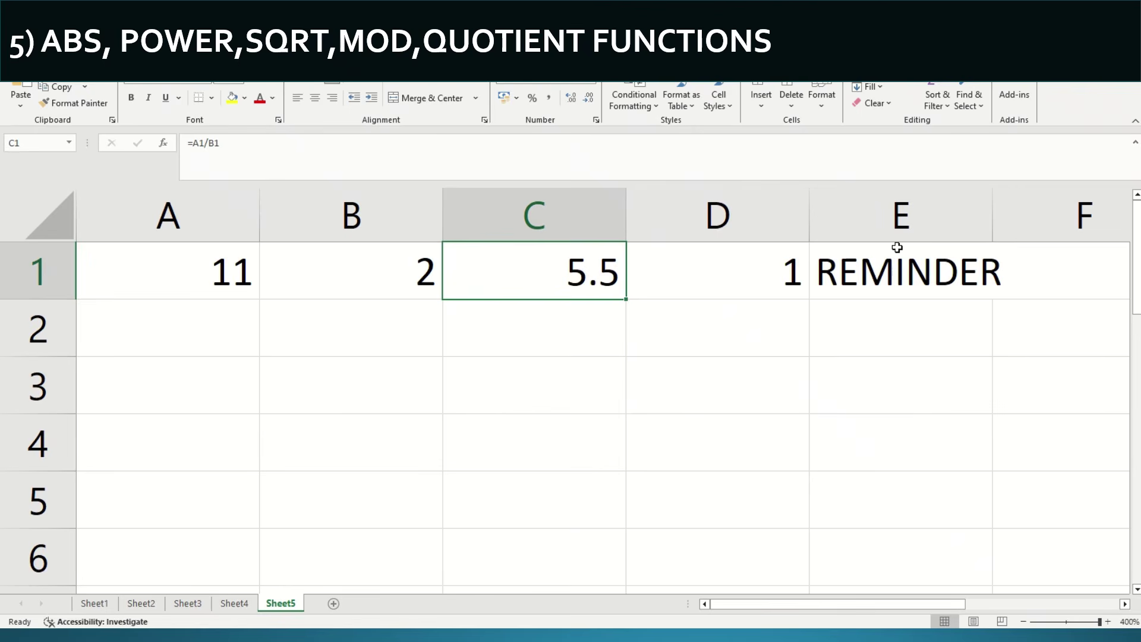
pyautogui.press('Right')
pyautogui.press('Down')
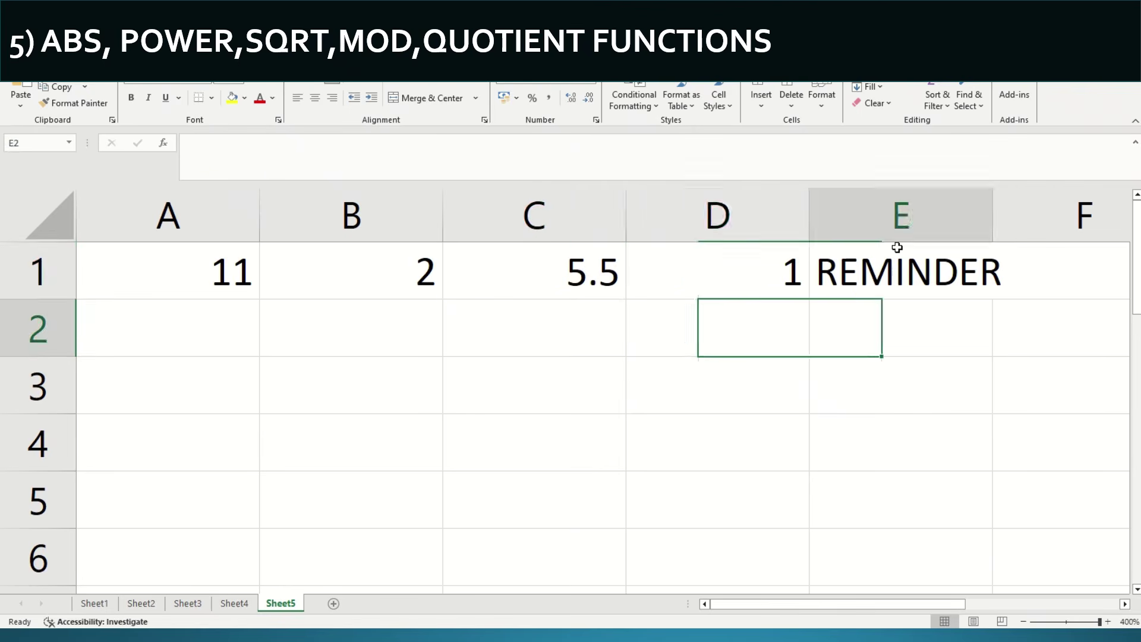
pyautogui.press('Up')
pyautogui.press('Down')
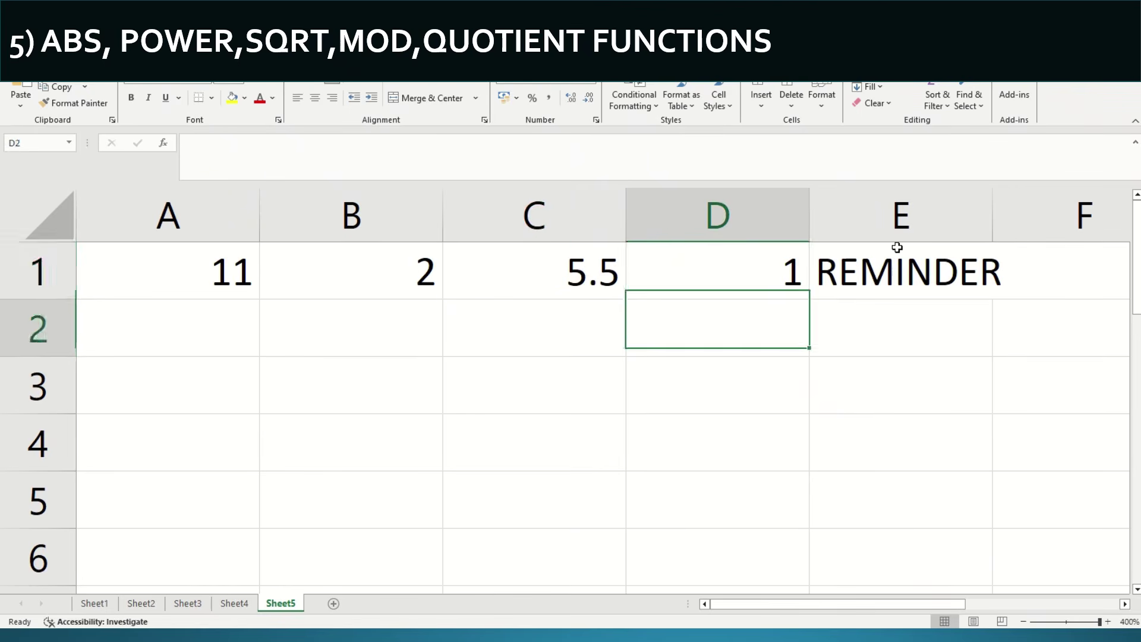
pyautogui.press('Up')
pyautogui.press('Down')
pyautogui.press('Left')
pyautogui.press('Up')
pyautogui.press('Down')
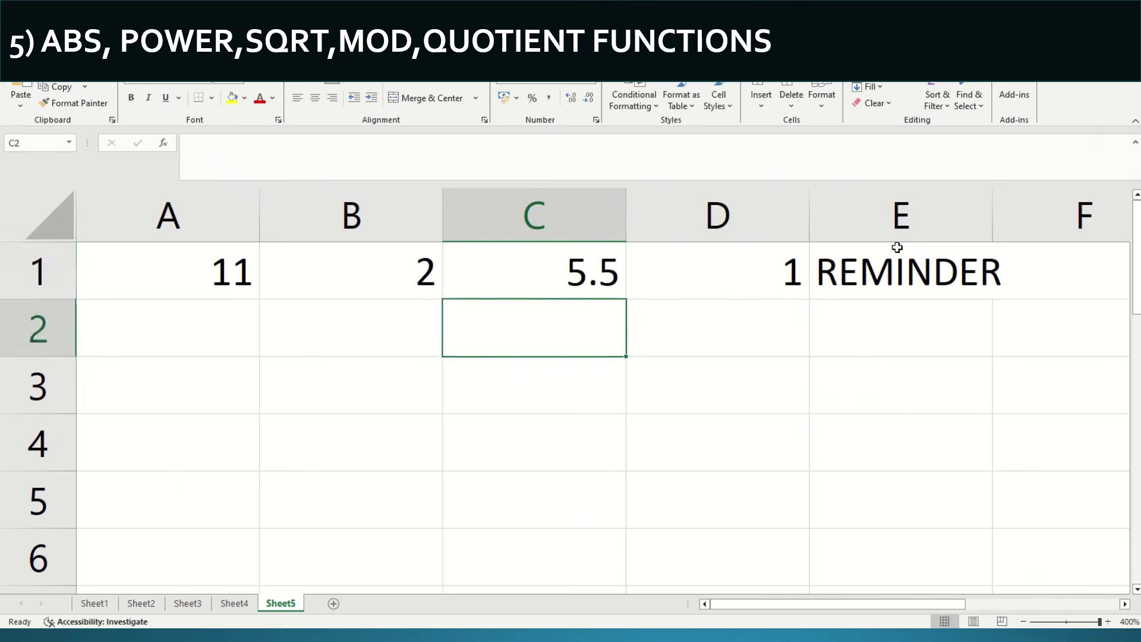
# Enter the formula =QUOTIENT(A1,B1) in cell D2
pyautogui.press('Right')
pyautogui.press('Up')
pyautogui.press('Down')
pyautogui.write('=QU')
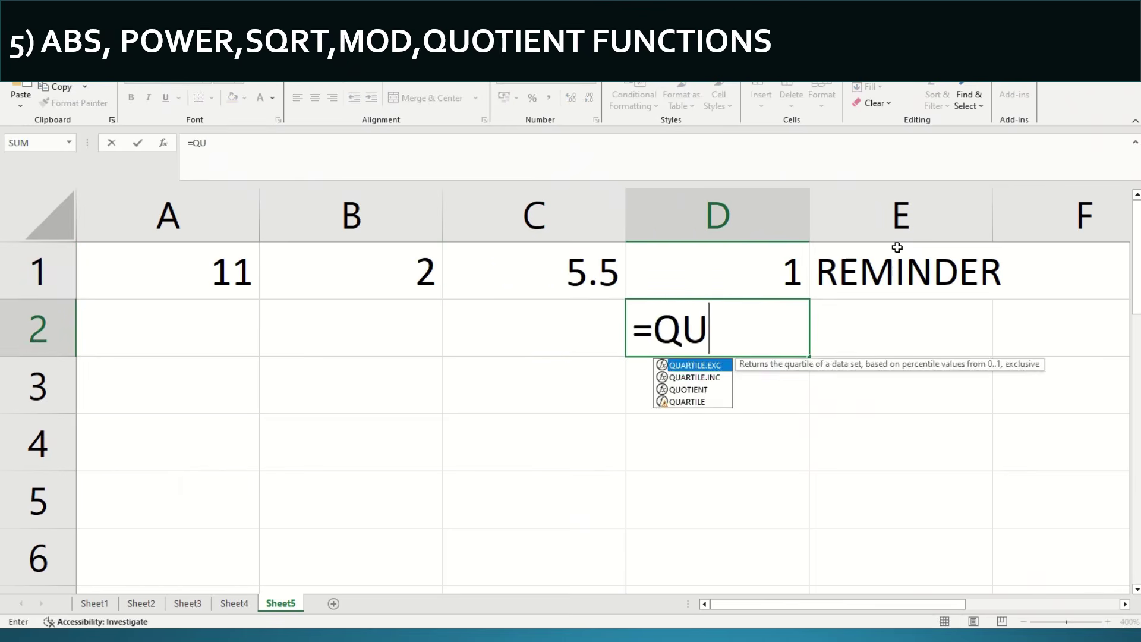
pyautogui.write('T')
pyautogui.press('BackSpace')
pyautogui.write('O')
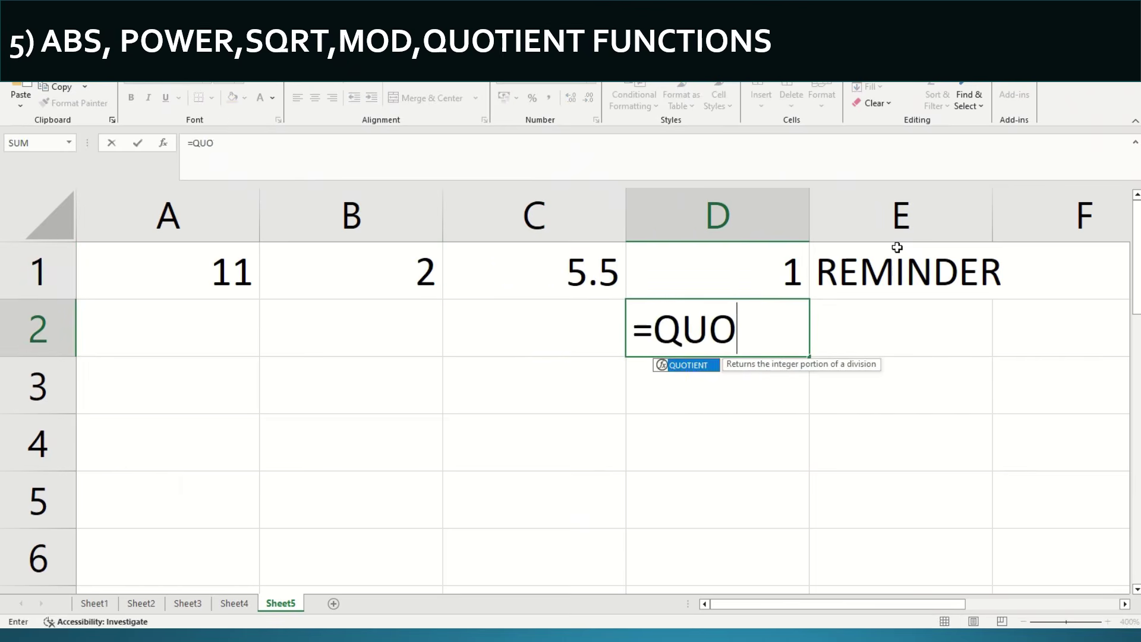
pyautogui.write('TIENT(')
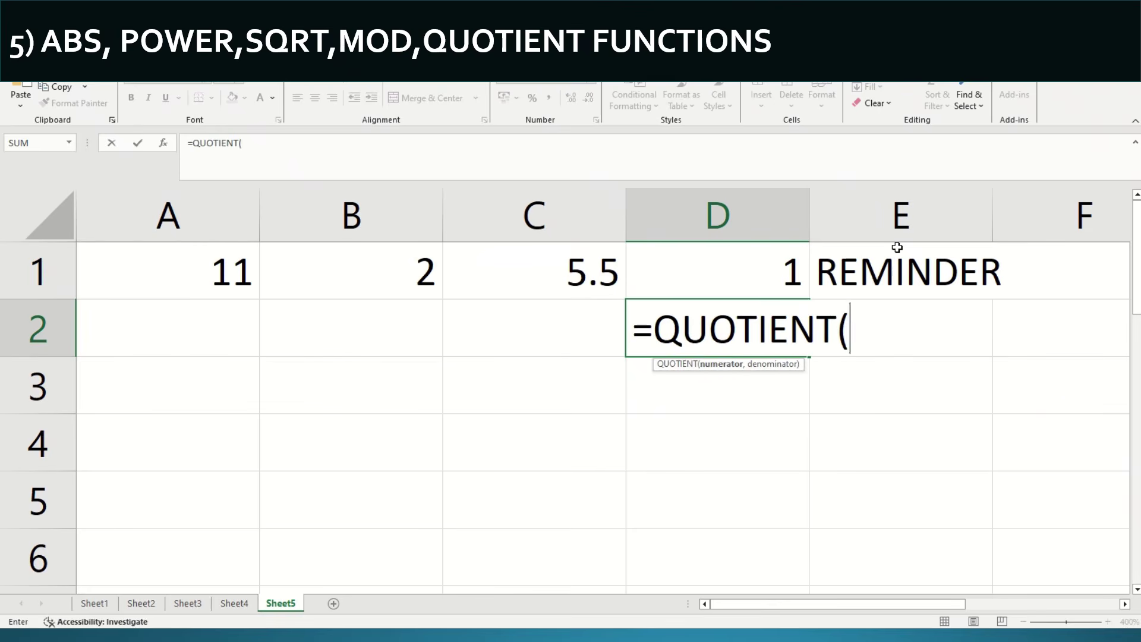
pyautogui.press('Up')
pyautogui.press('Left')
pyautogui.press('Left')
pyautogui.press('Left')
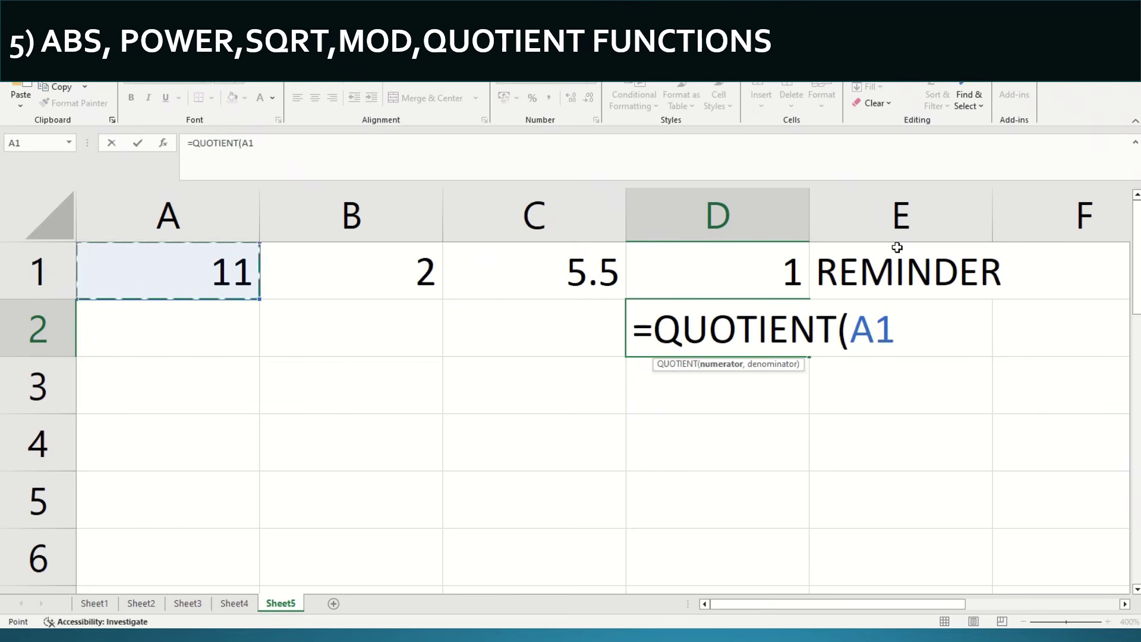
pyautogui.write(',')
pyautogui.press('Left')
pyautogui.press('Left')
pyautogui.press('Up')
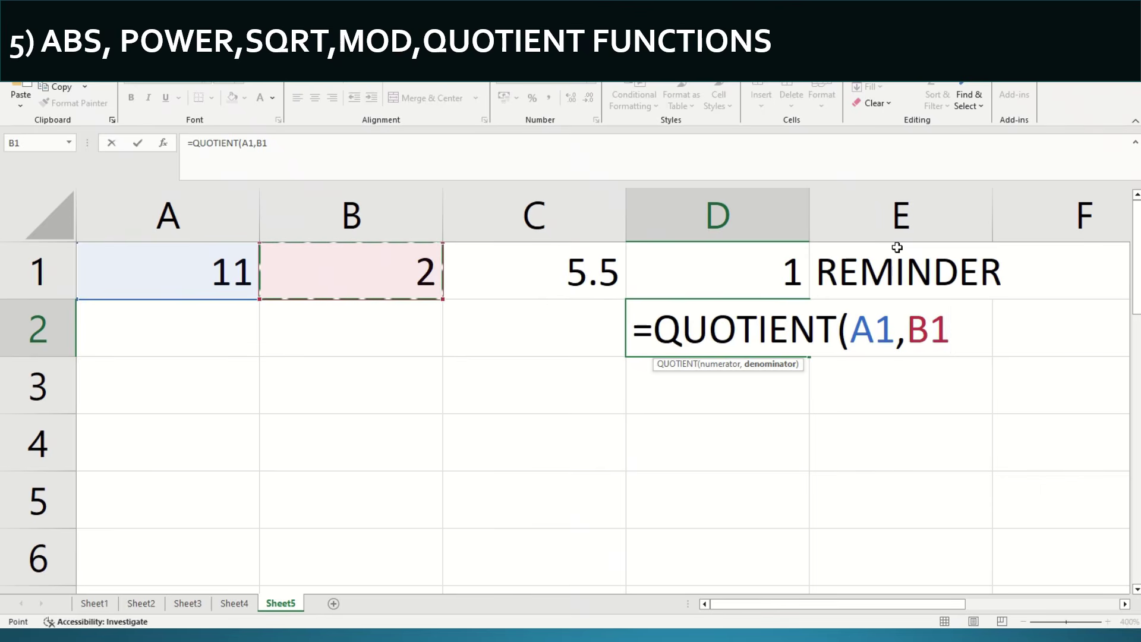
pyautogui.hotkey('ctrl', 'Return')
# Label the QUOTIENT result by entering INTEGER in cell E2
pyautogui.press('Right')
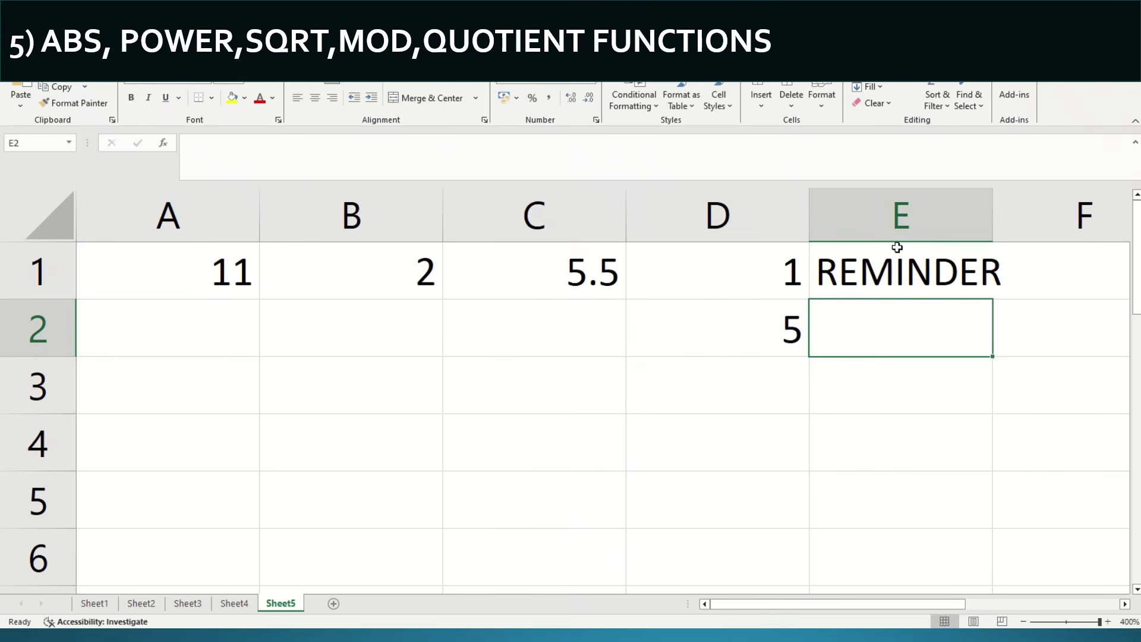
pyautogui.write('INTEGER')
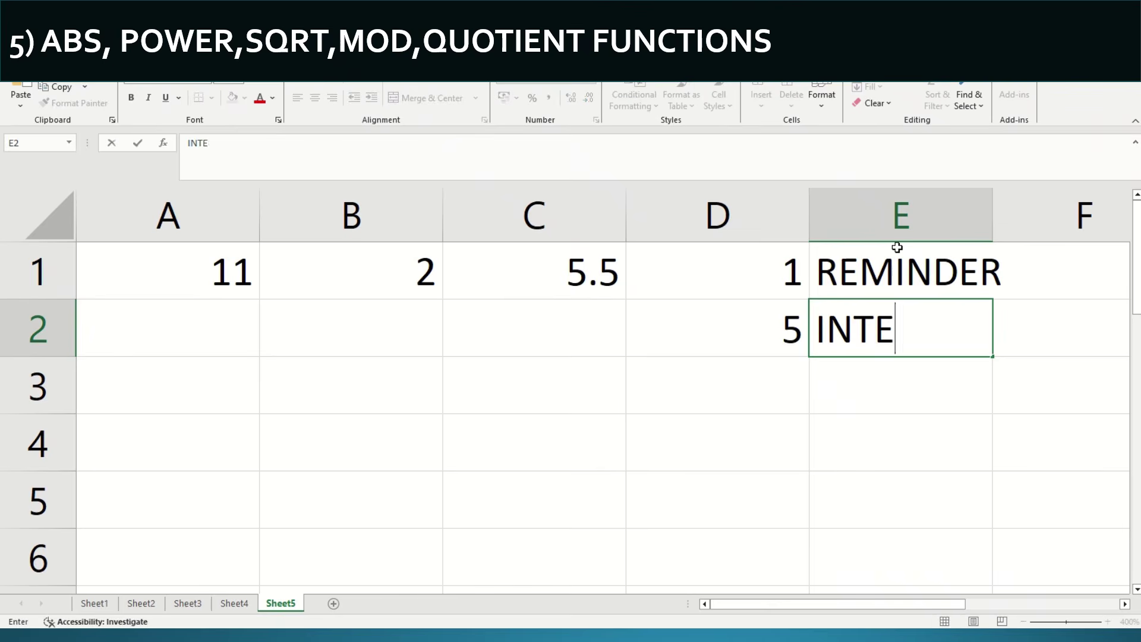
pyautogui.press('Return')
# Delete the division formula from cell C1
pyautogui.press('Up')
pyautogui.press('Left')
pyautogui.press('Up')
pyautogui.press('Left')
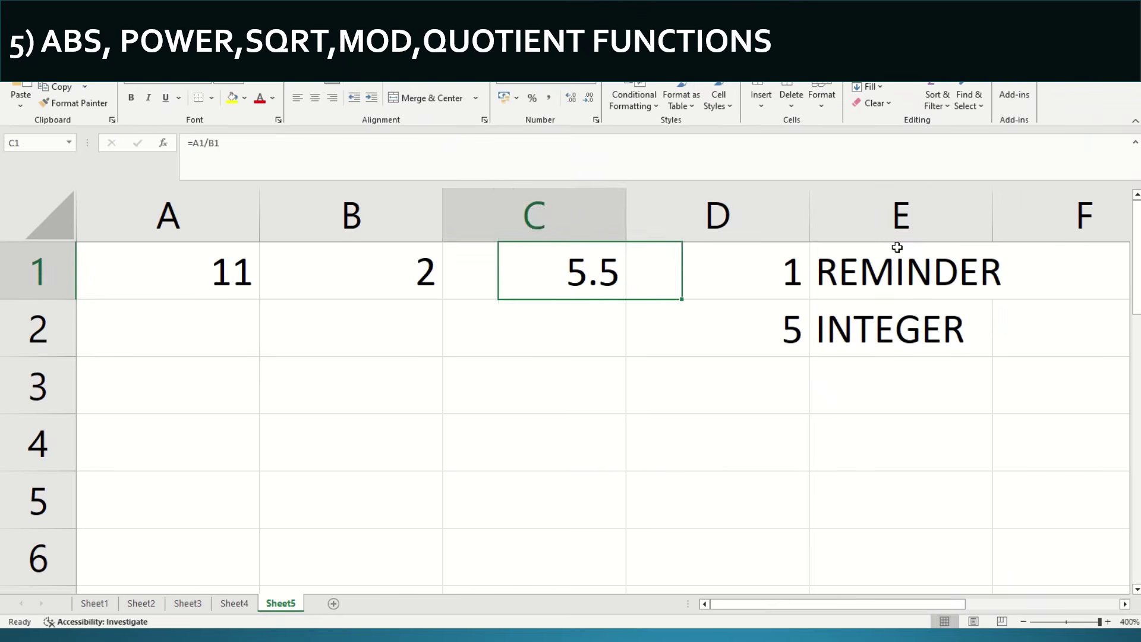
pyautogui.press('Delete')
pyautogui.press('Right')
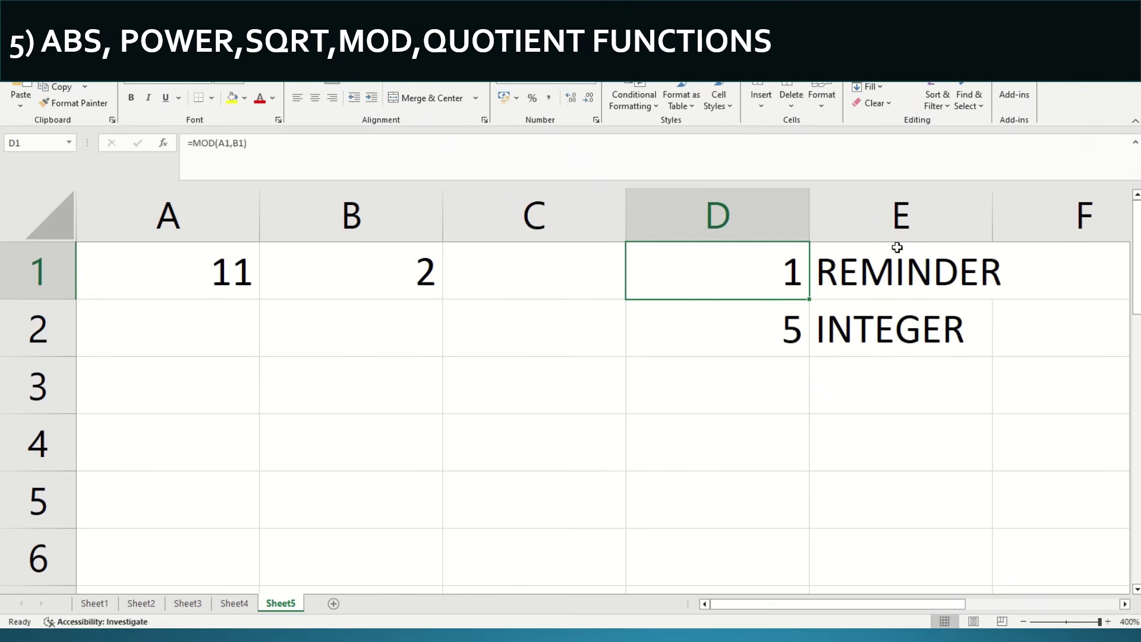
# Test the MOD and QUOTIENT formulas with 15 in A1 and 3 in B1
pyautogui.press('Left')
pyautogui.press('Left')
pyautogui.press('Left')
pyautogui.write('15')
pyautogui.press('Tab')
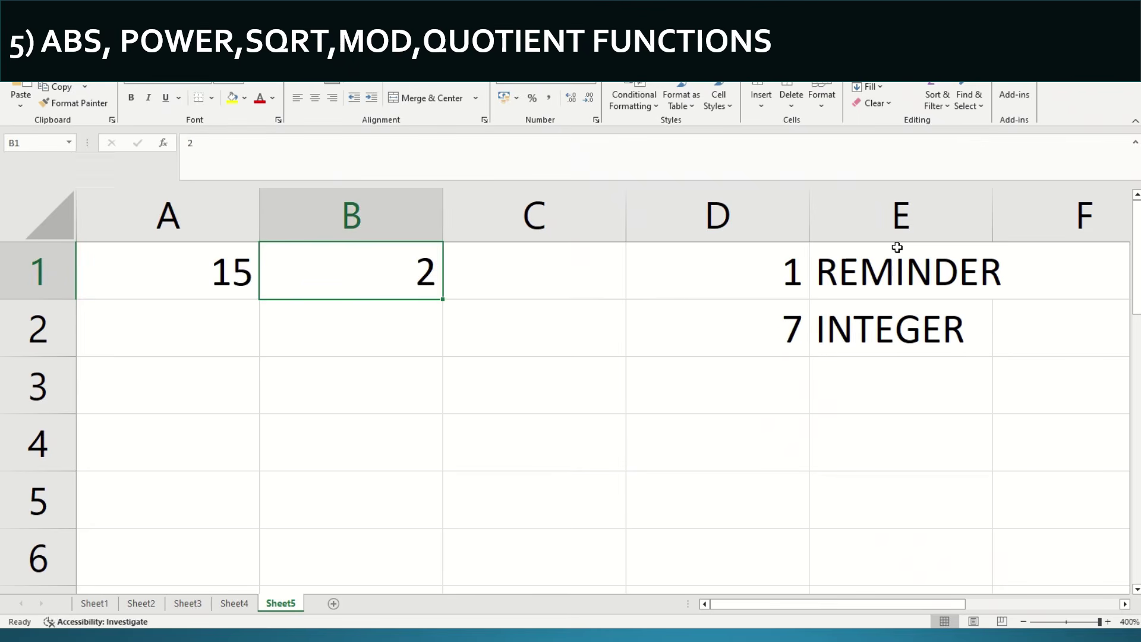
pyautogui.write('3')
pyautogui.press('Tab')
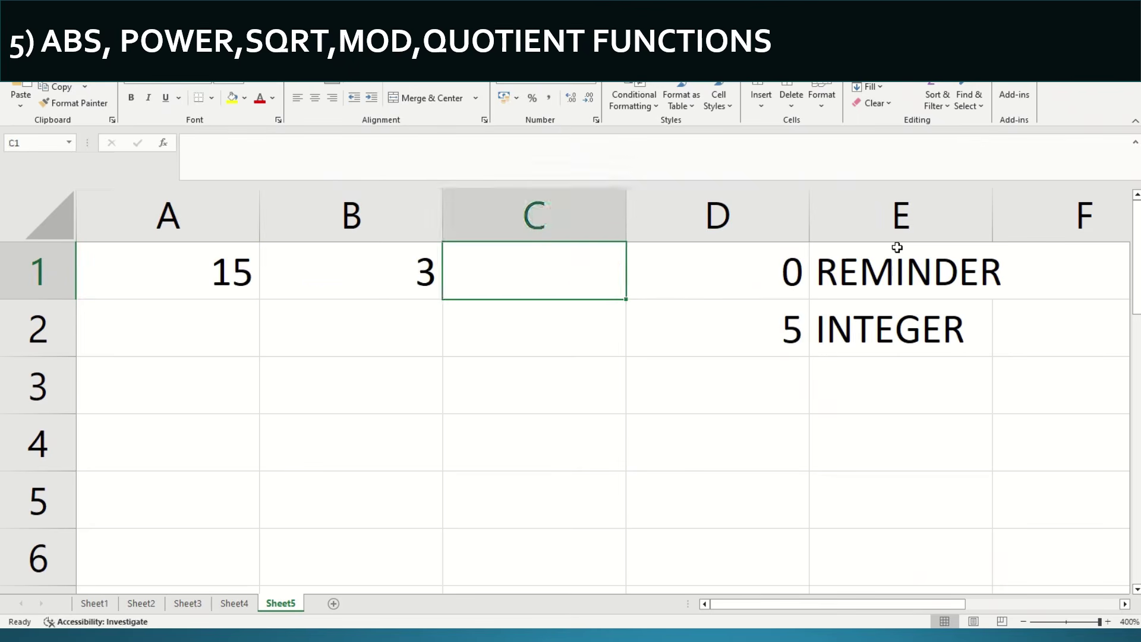
pyautogui.press('Right')
pyautogui.press('Down')
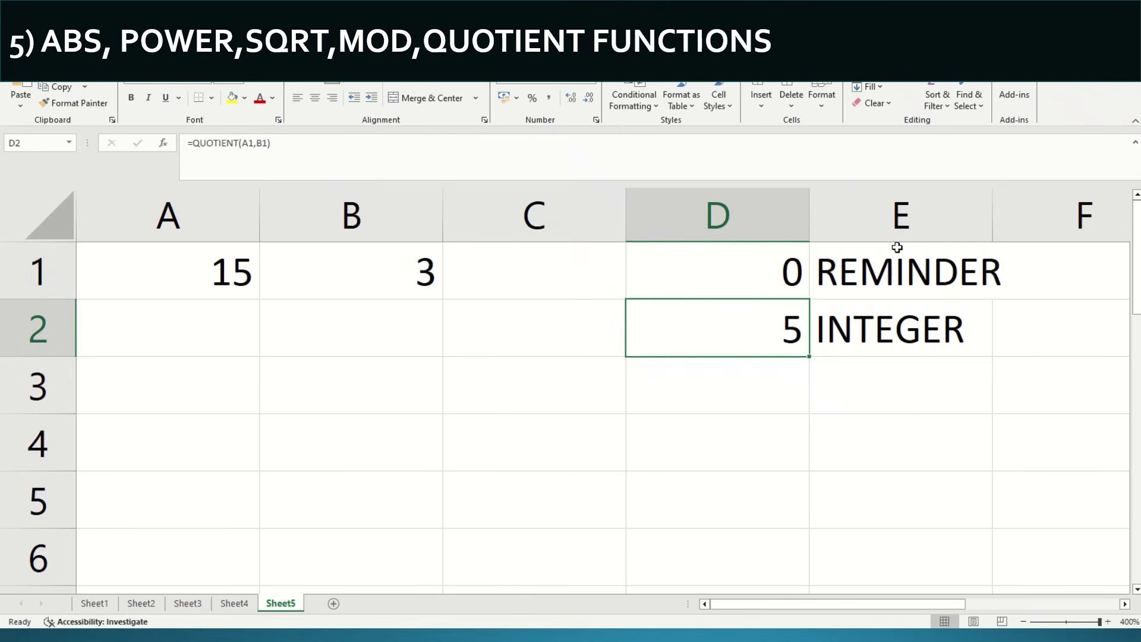
# Change the dividend in cell A1 to 16 and check the QUOTIENT result in D2
pyautogui.press('Up')
pyautogui.press('Left')
pyautogui.press('Left')
pyautogui.press('Left')
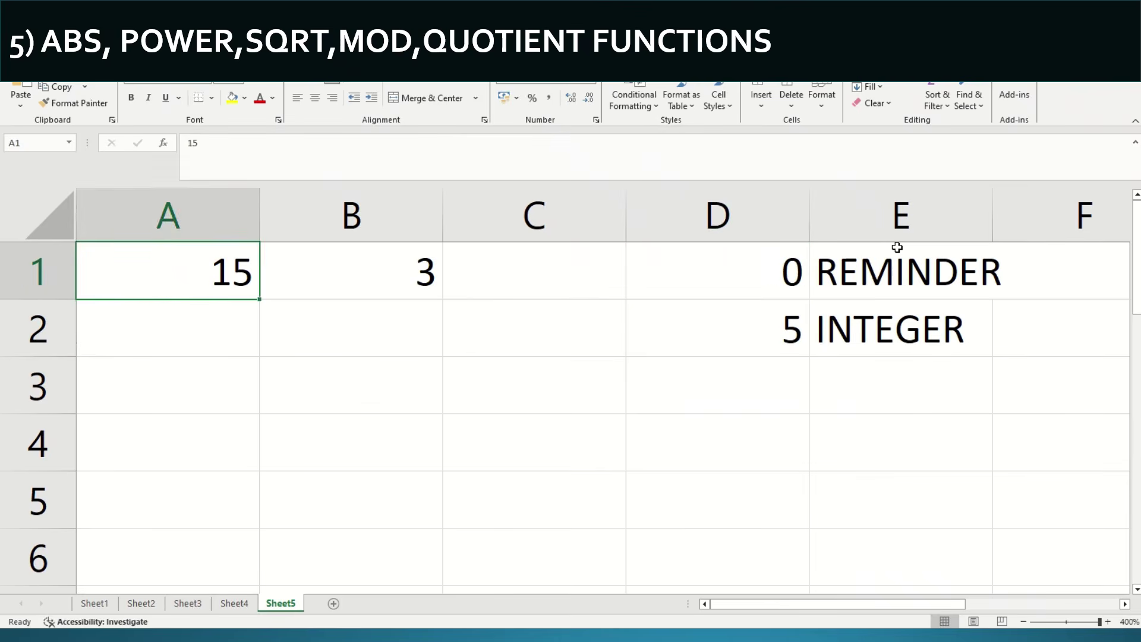
pyautogui.write('16')
pyautogui.press('Tab')
pyautogui.press('Right')
pyautogui.press('Right')
pyautogui.press('Down')
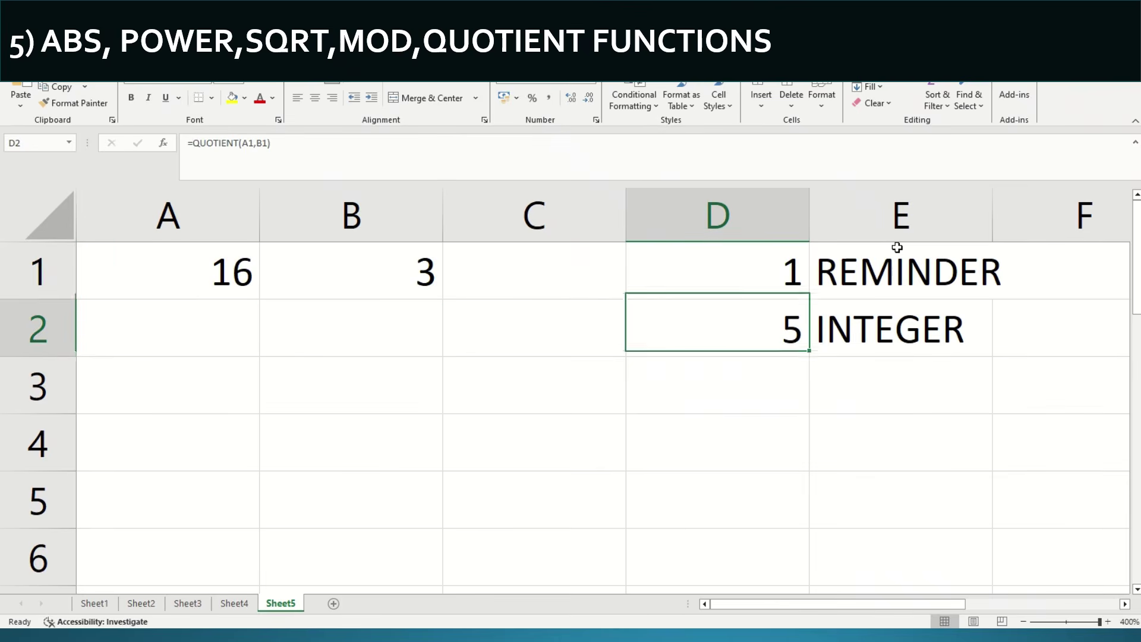
# Compare the MOD formula in D1 with the QUOTIENT formula in D2 by inspecting their arguments
pyautogui.press('Up')
pyautogui.press('F2')
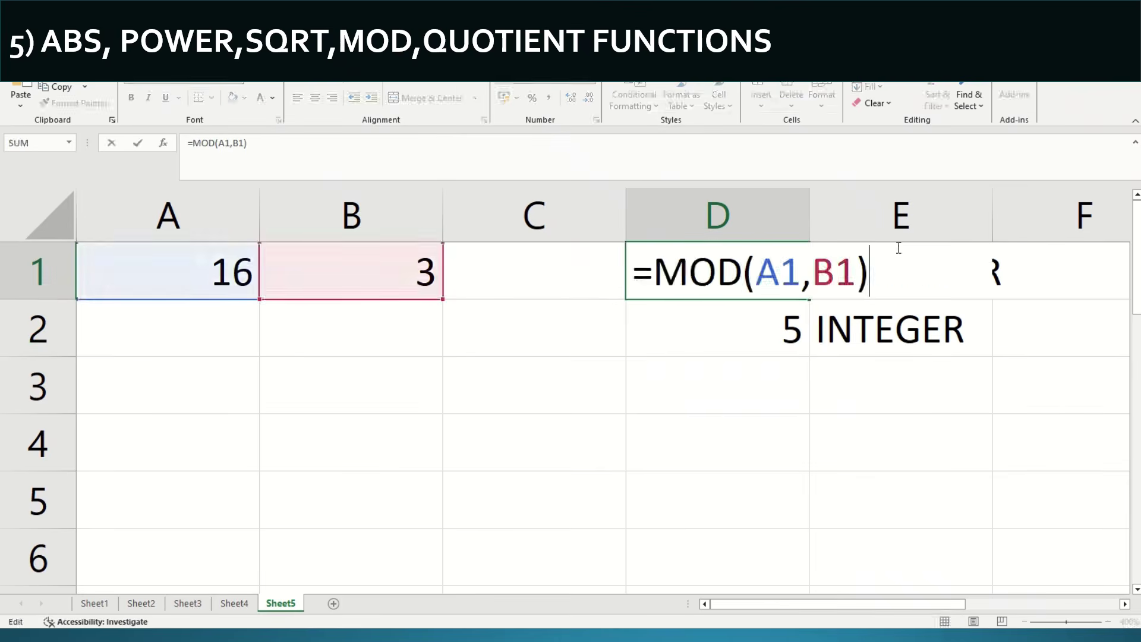
pyautogui.press('Return')
pyautogui.press('F2')
pyautogui.press('Escape')
pyautogui.press('Up')
pyautogui.press('F2')
pyautogui.press('Return')
pyautogui.press('F2')
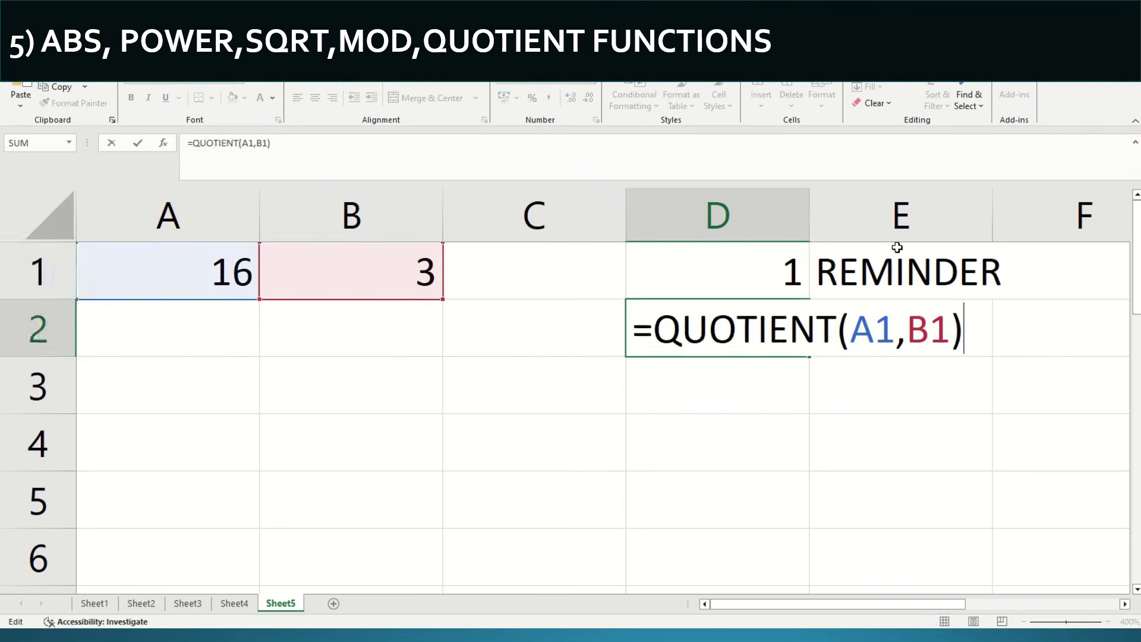
pyautogui.press('Escape')
pyautogui.press('Up')
pyautogui.press('F2')
pyautogui.press('Return')
pyautogui.press('F2')
pyautogui.press('Escape')
pyautogui.press('Up')
pyautogui.press('F2')
pyautogui.press('Return')
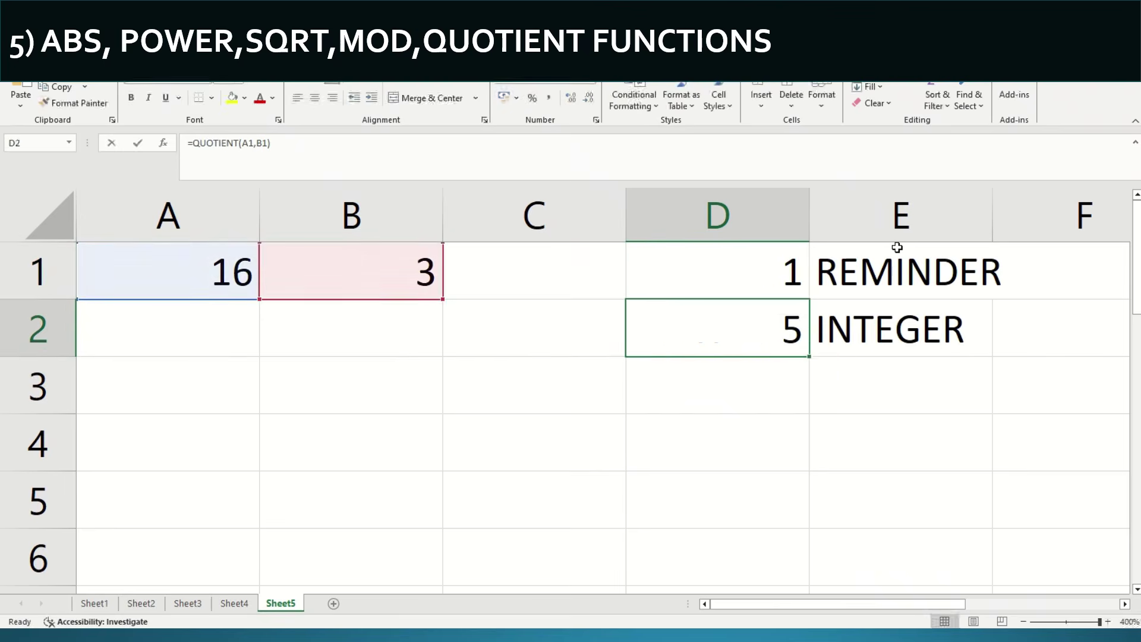
pyautogui.press('Up')
pyautogui.press('F2')
pyautogui.press('Return')
pyautogui.press('Escape')
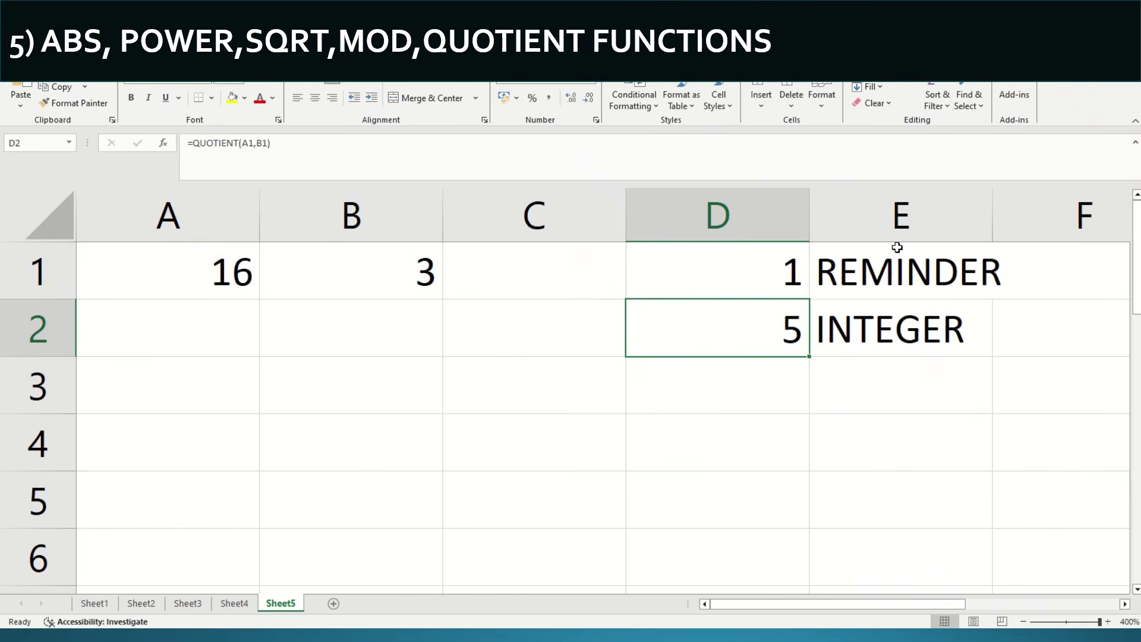
pyautogui.press('Up')
pyautogui.press('Down')
pyautogui.press('Delete')
pyautogui.press('Up')
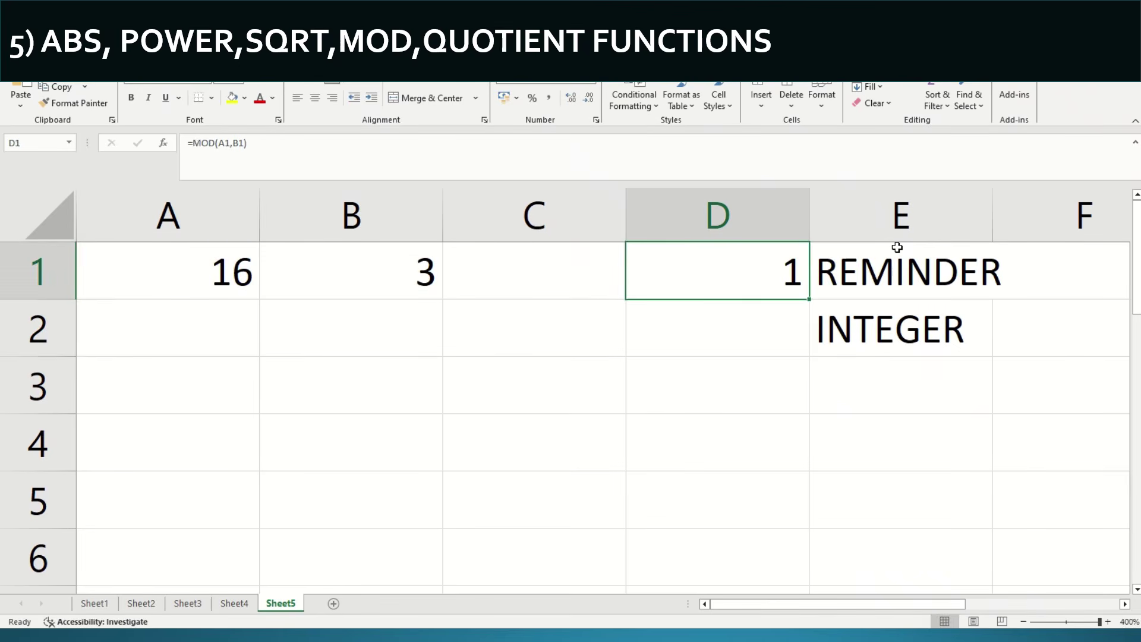
pyautogui.hotkey('ctrl', 'z')
# Clear the MOD and QUOTIENT formulas and their labels from cells D1:E2
pyautogui.press('Down')
pyautogui.press('Up')
pyautogui.press('Up')
pyautogui.hotkey('shift', 'Right')
pyautogui.hotkey('shift', 'Down')
pyautogui.press('Delete')
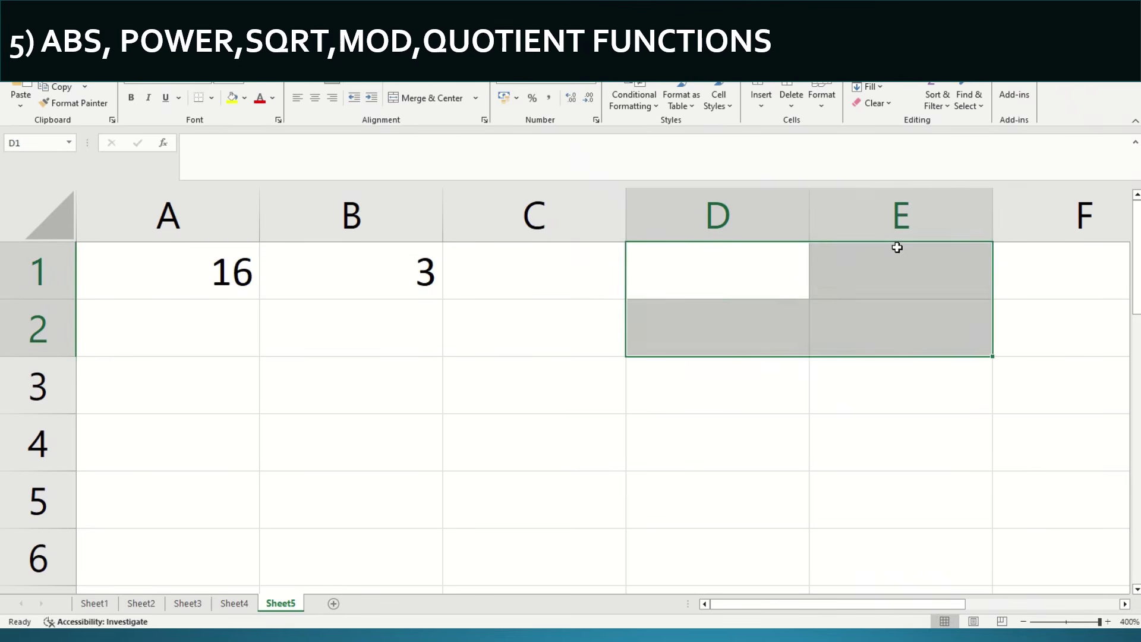
# Replace the number in cell B1 with the formula =SQRT(A1) to get the square root of A1
pyautogui.press('Left')
pyautogui.press('Left')
pyautogui.press('Left')
pyautogui.press('Right')
pyautogui.press('Delete')
pyautogui.write('=Q')
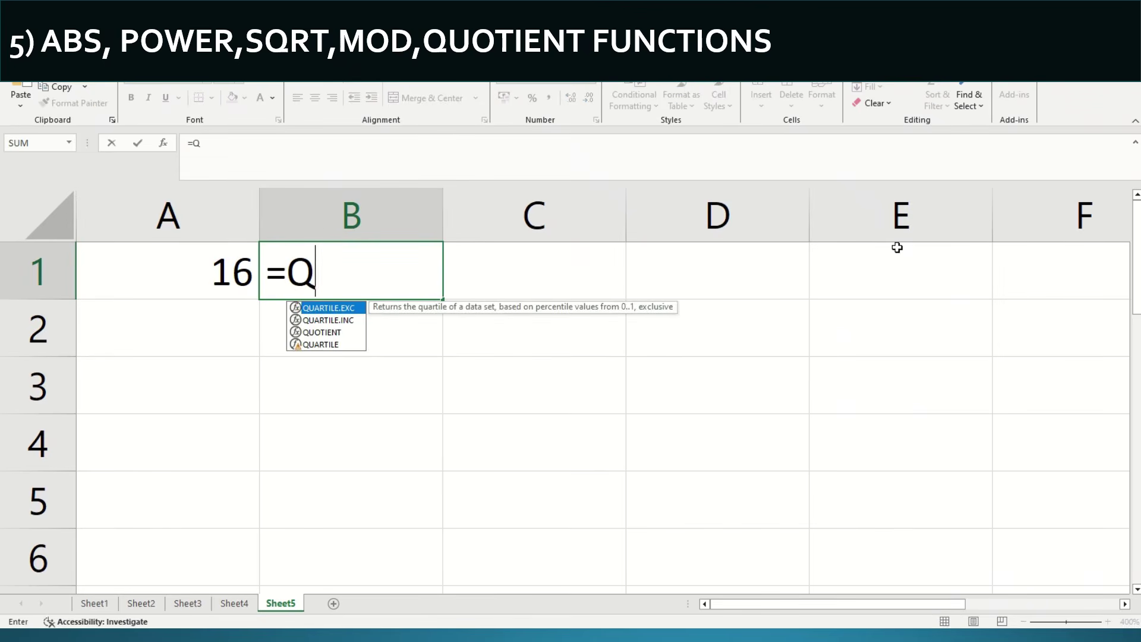
pyautogui.press('BackSpace')
pyautogui.write('SQ')
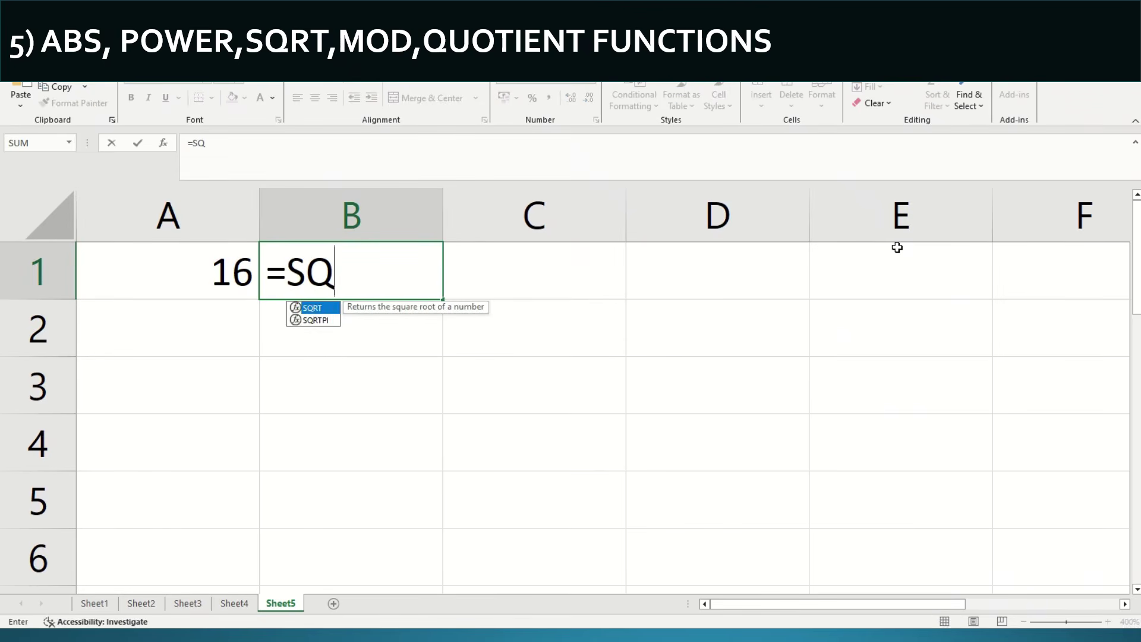
pyautogui.write('RT(')
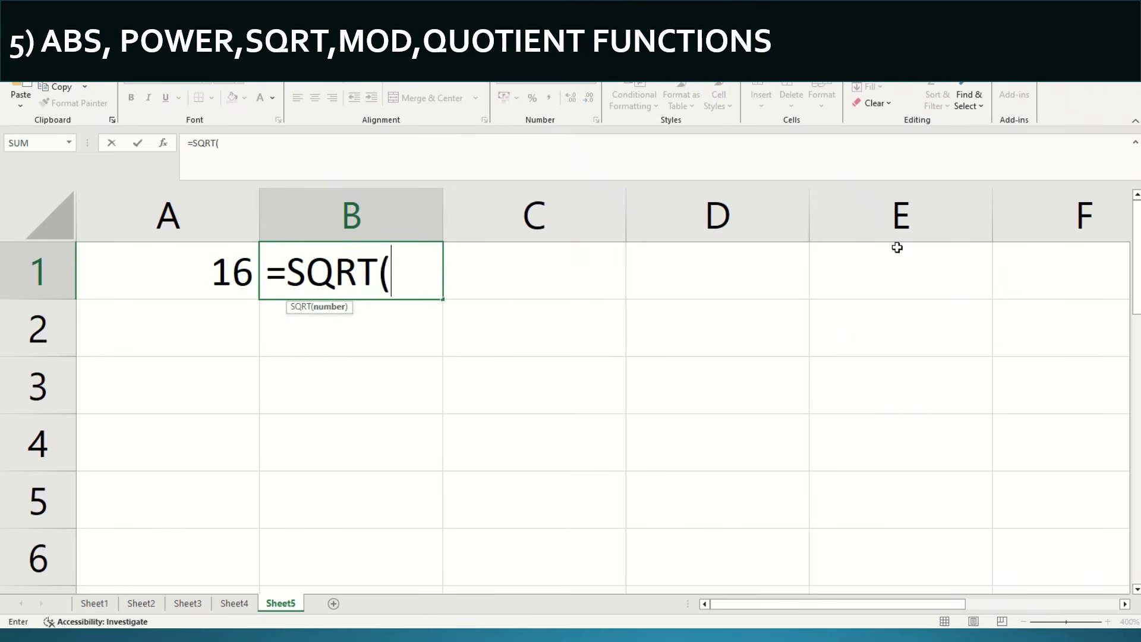
pyautogui.press('Left')
pyautogui.hotkey('ctrl', 'Return')
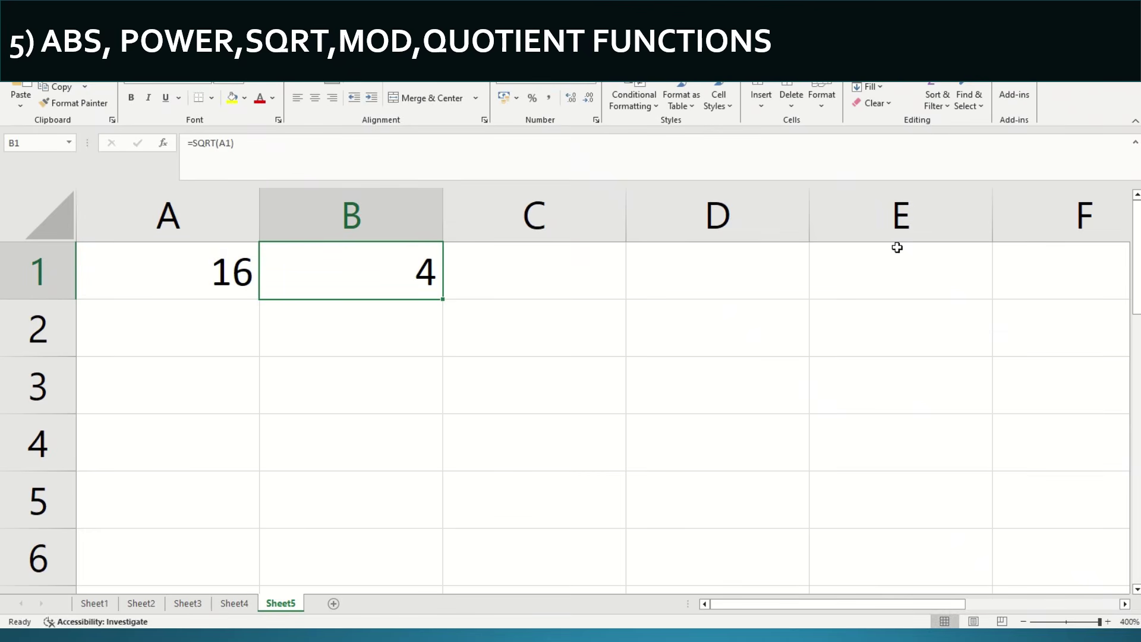
# Clear the square root formula from B1 and the number from A1
pyautogui.press('Delete')
pyautogui.press('Left')
pyautogui.press('Delete')
# Enter the formula =POWER(2,2) in cell B1
pyautogui.press('Right')
pyautogui.write('=PWE')
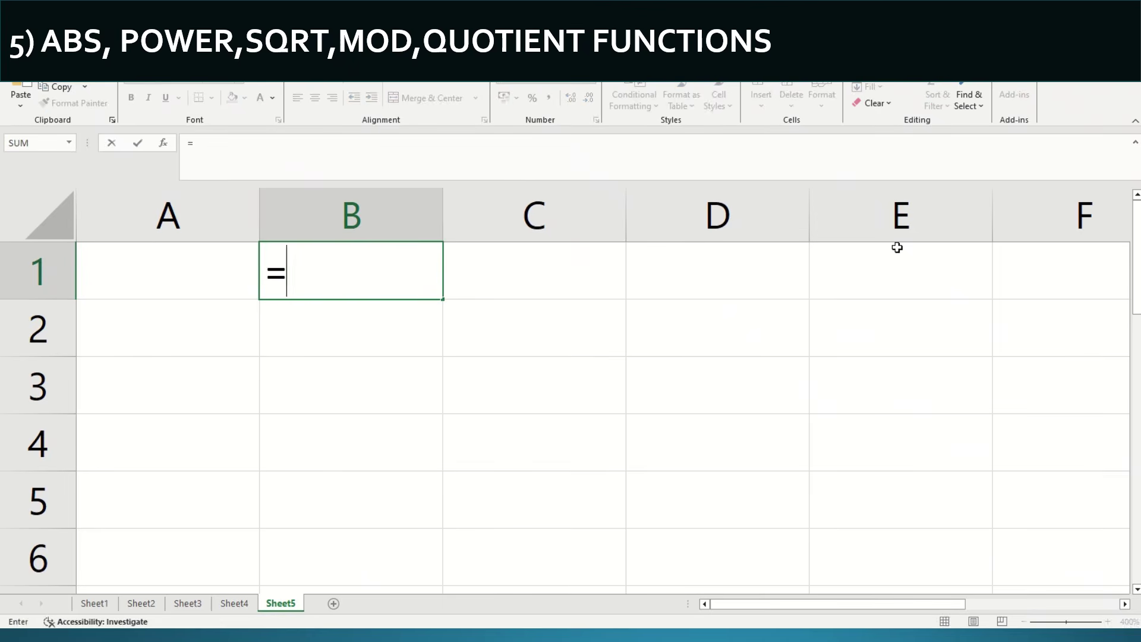
pyautogui.press('BackSpace')
pyautogui.press('BackSpace')
pyautogui.write('OWER')
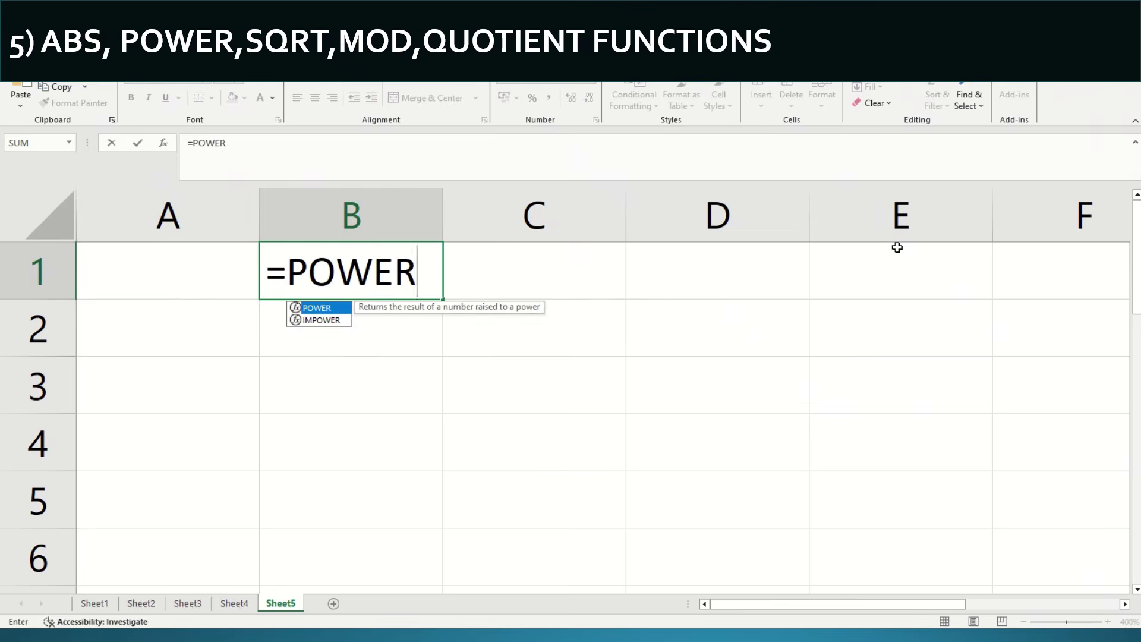
pyautogui.write('(')
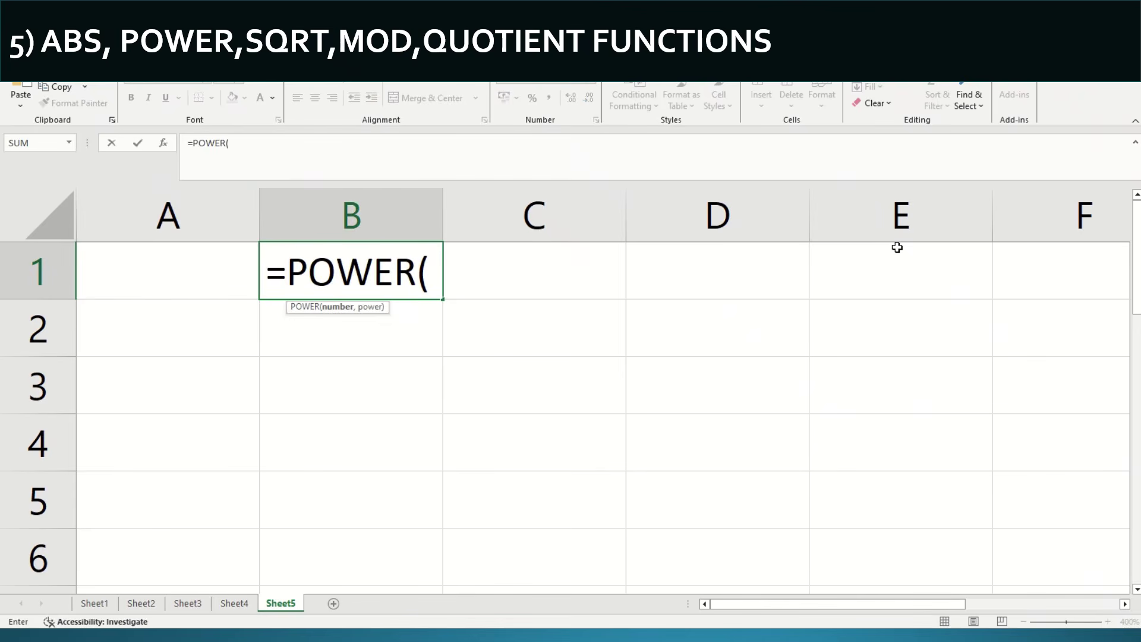
pyautogui.write('2,3')
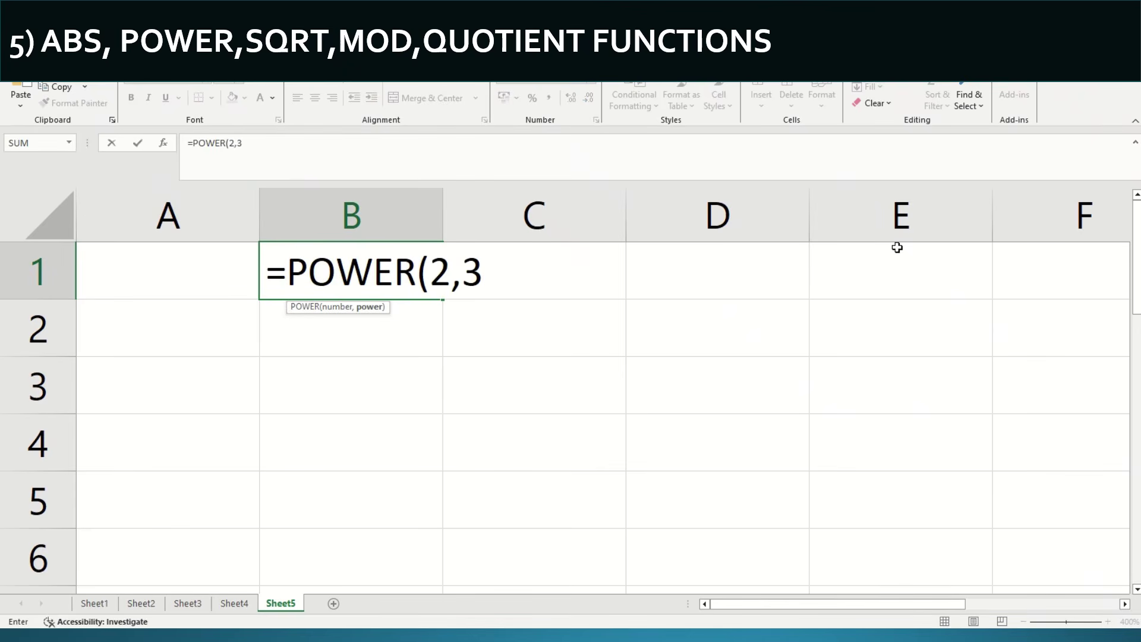
pyautogui.press('BackSpace')
pyautogui.write('2)')
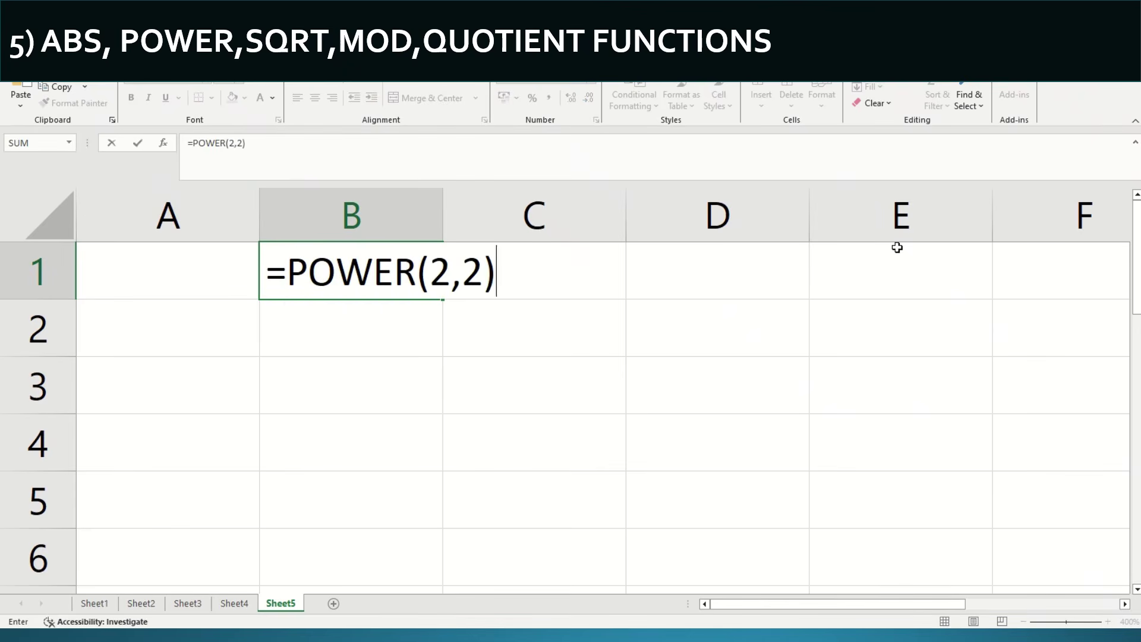
pyautogui.press('Return')
pyautogui.press('Up')
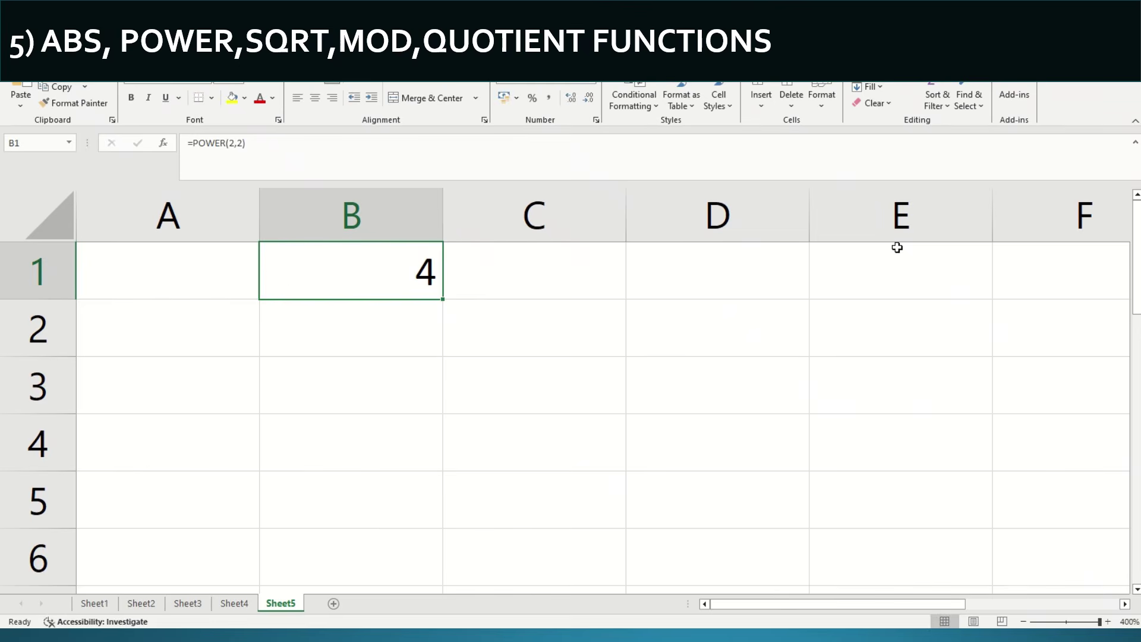
# Change the number argument of the POWER formula in B1 to 3, keeping 2 as the exponent
pyautogui.press('F2')
pyautogui.press('Left')
pyautogui.press('Left')
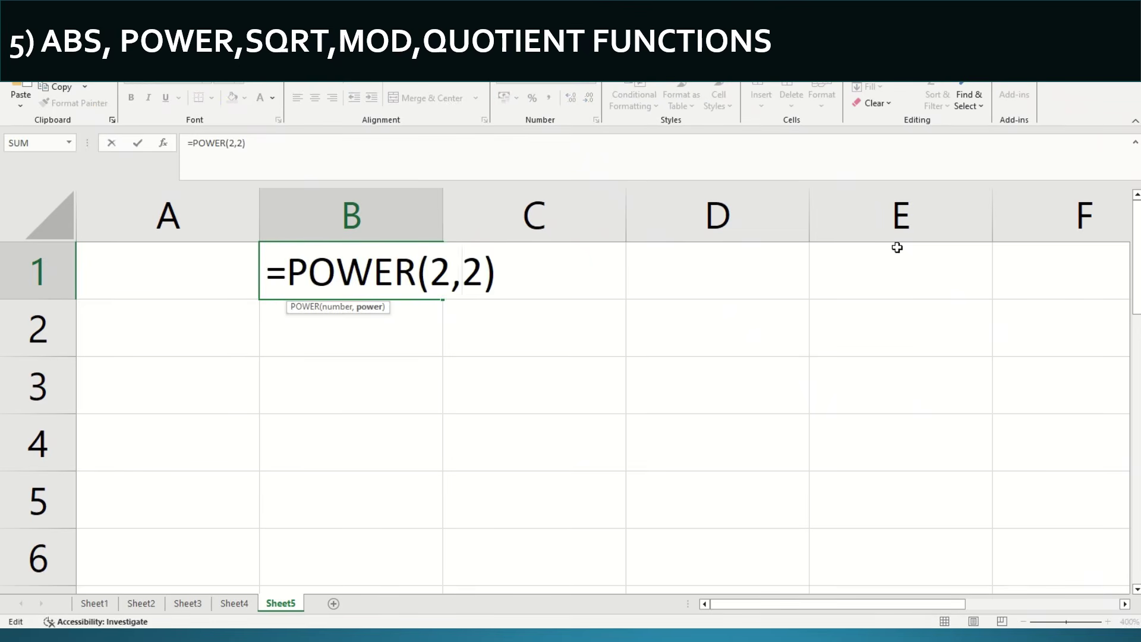
pyautogui.press('Left')
pyautogui.press('Left')
pyautogui.press('Delete')
pyautogui.write('3')
pyautogui.hotkey('ctrl', 'Return')
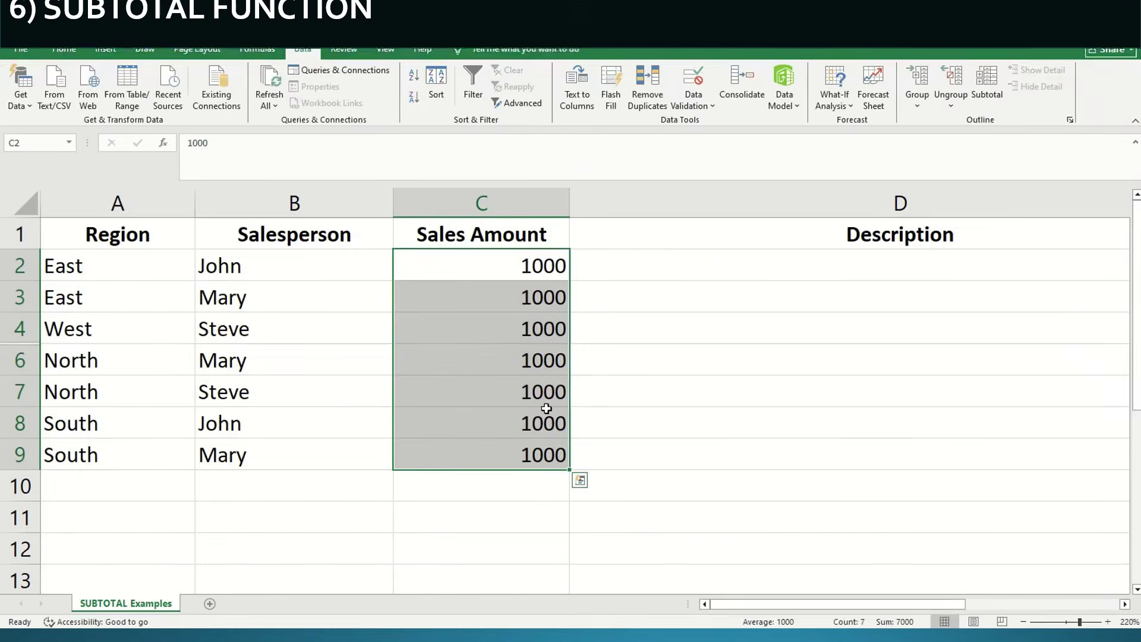
# Enter the formula =SUBTOTAL(9,C2:C9) in cell C10 to total the Sales Amount column
pyautogui.click(506, 481)
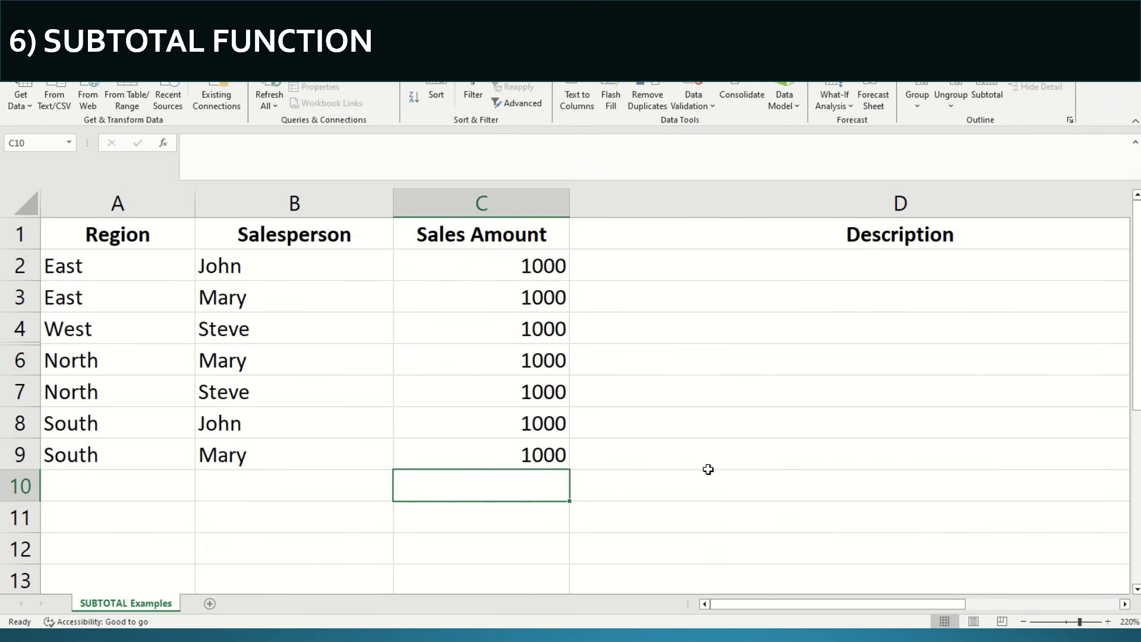
pyautogui.write('=SIN')
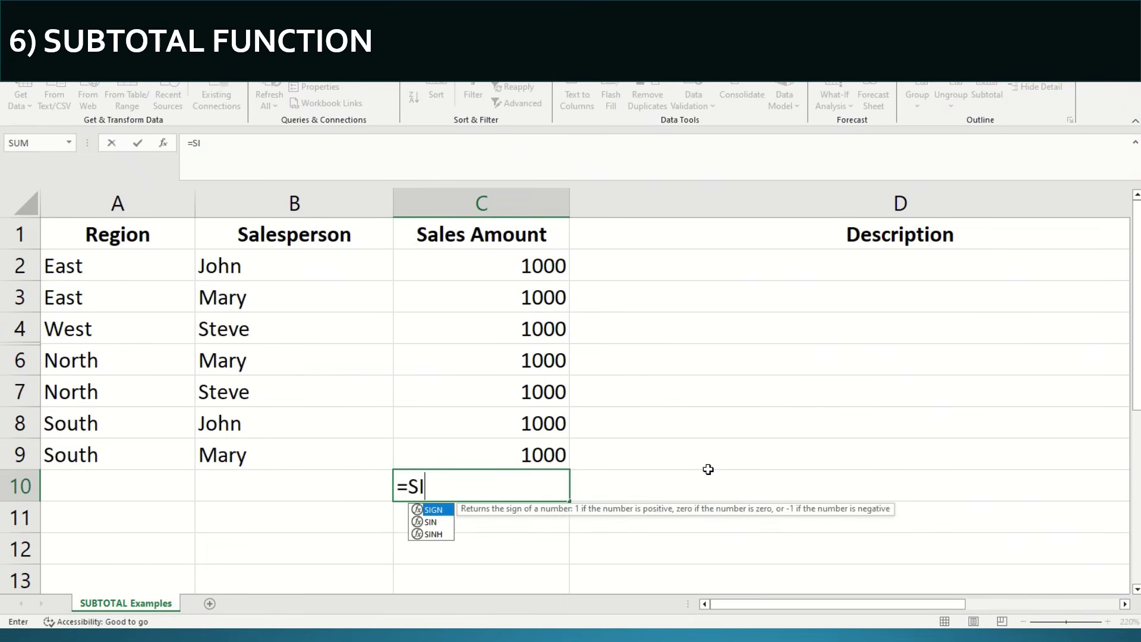
pyautogui.press('BackSpace')
pyautogui.press('BackSpace')
pyautogui.press('BackSpace')
pyautogui.write('SI')
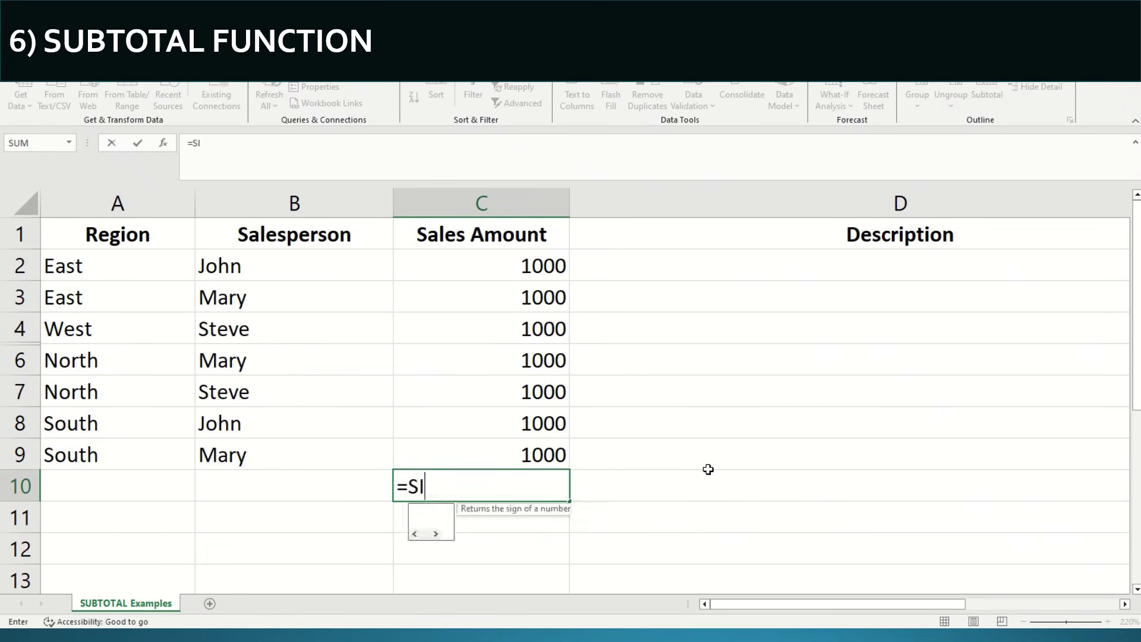
pyautogui.write('NT')
pyautogui.press('BackSpace')
pyautogui.press('BackSpace')
pyautogui.press('BackSpace')
pyautogui.write('UBTOTAL(9,C2:C9')
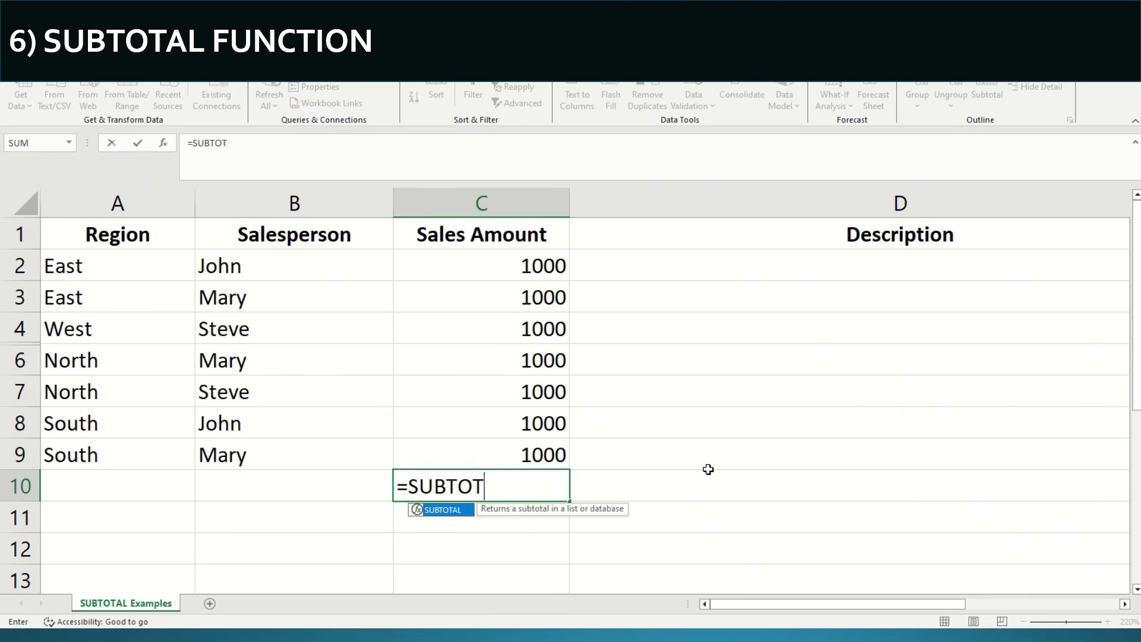
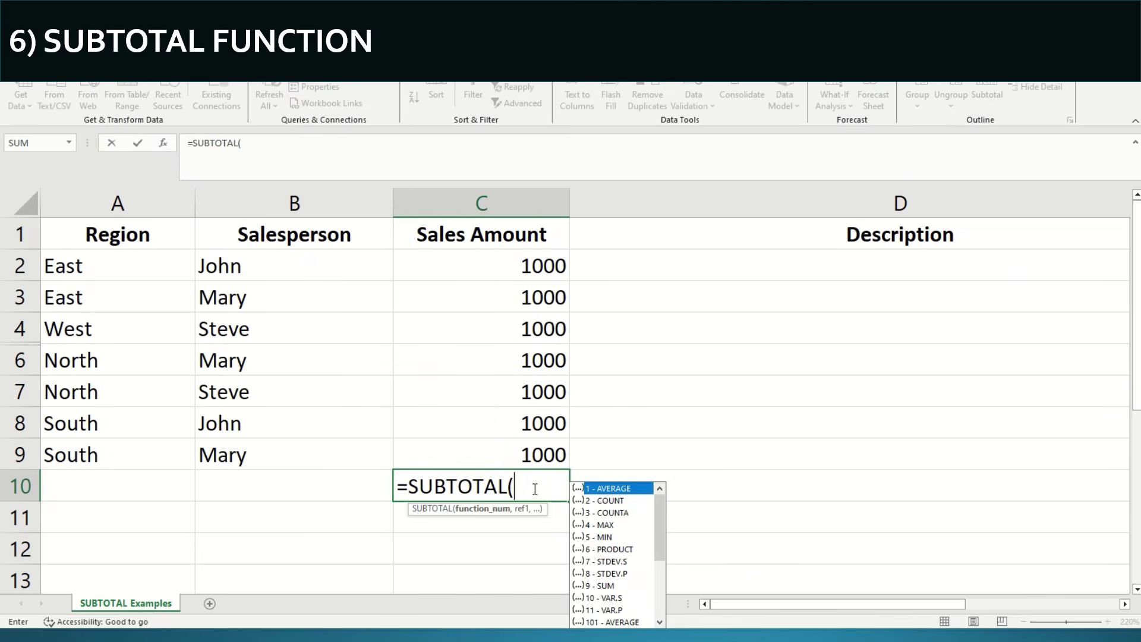
pyautogui.write('9,')
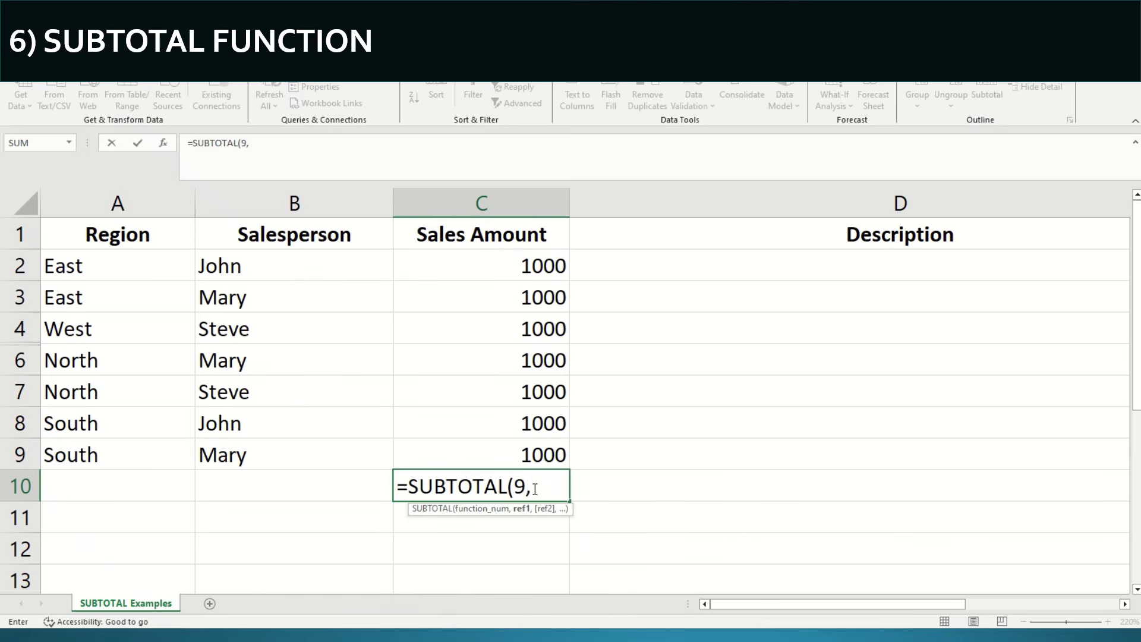
pyautogui.write('C2:C')
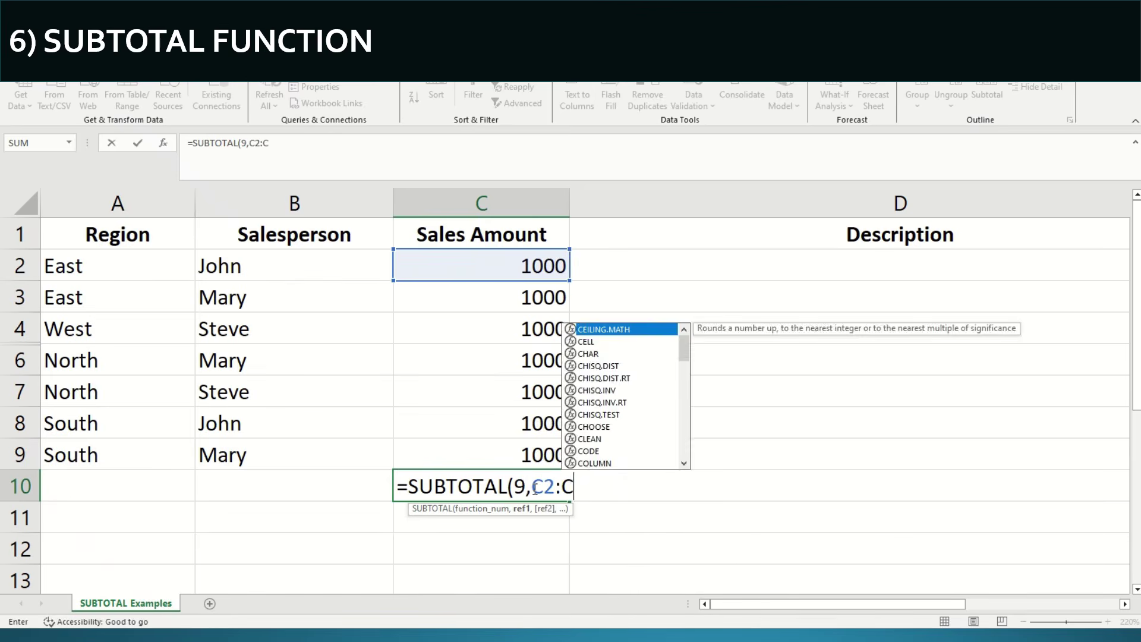
pyautogui.write('9)')
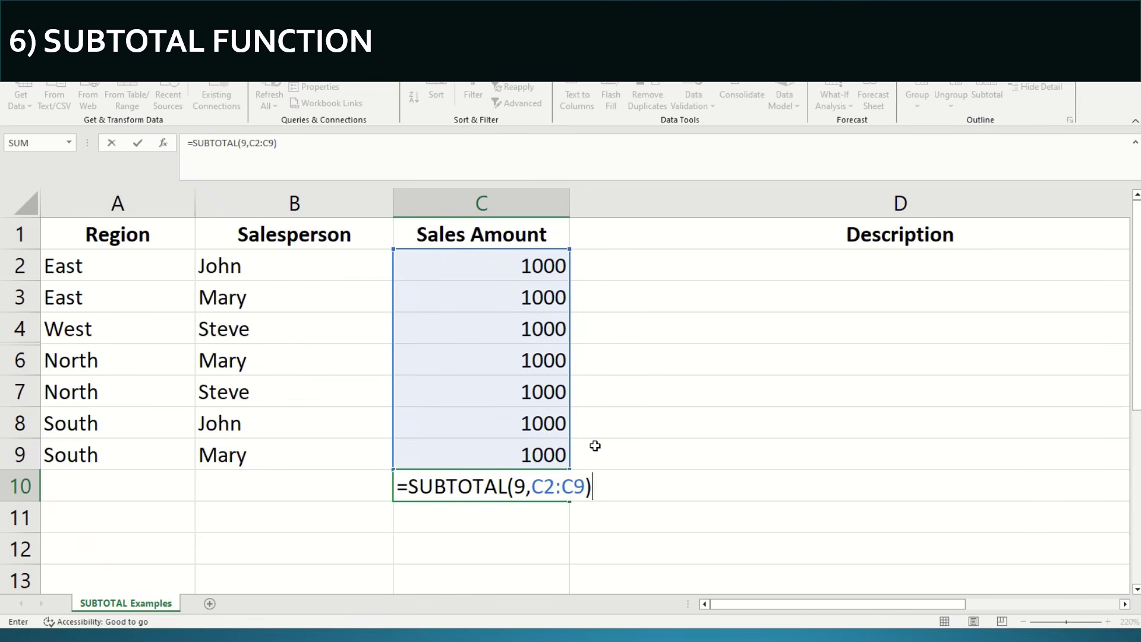
pyautogui.press('Return')
pyautogui.press('Up')
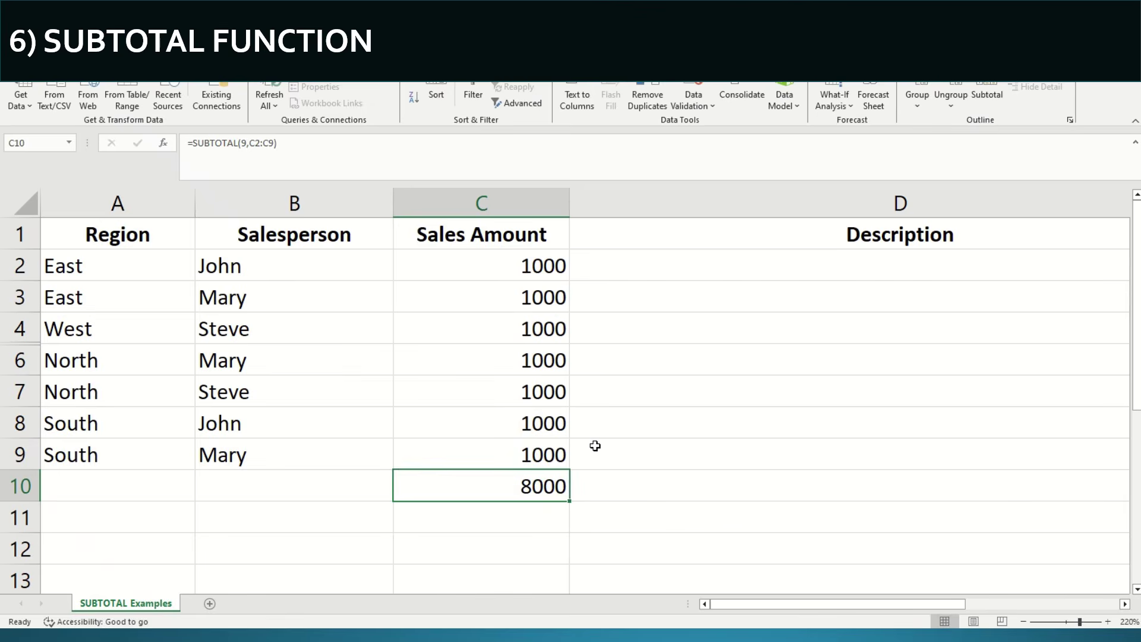
# Highlight the subtotal cell C10 with a yellow fill
pyautogui.moveTo(528, 272); pyautogui.dragTo(494, 461)
pyautogui.click(495, 486)
pyautogui.rightClick(495, 486)
pyautogui.click(553, 525)
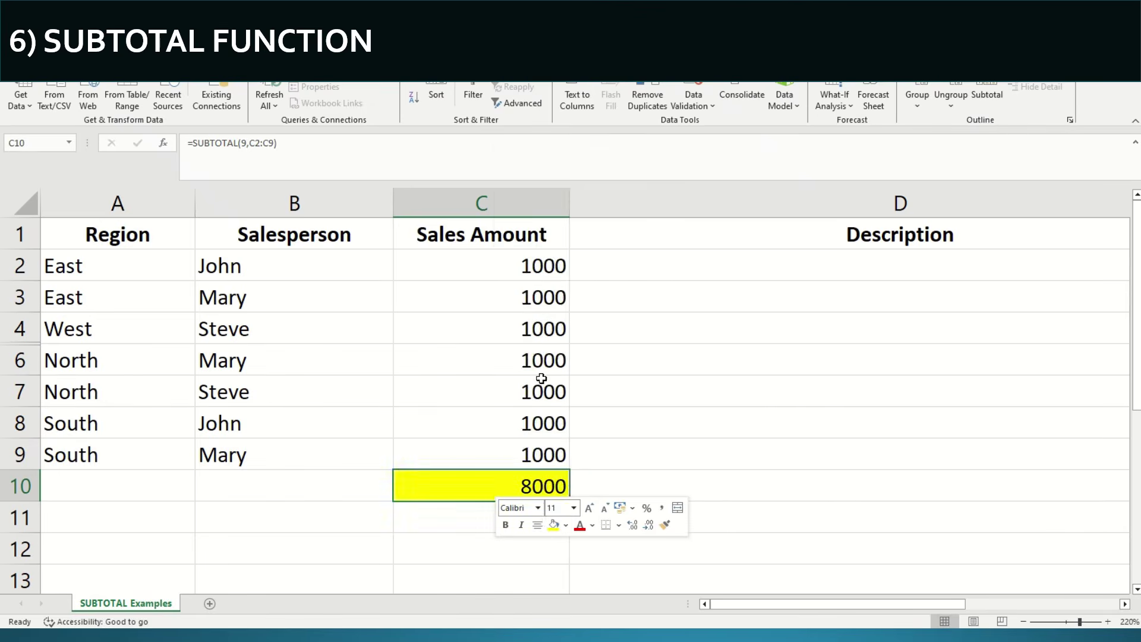
# Add filters to the header row and filter the Salesperson column to the first listed salesperson only
pyautogui.keyDown('ctrl'); pyautogui.scroll(1, 540, 378); pyautogui.keyUp('ctrl')
pyautogui.moveTo(903, 612); pyautogui.dragTo(691, 606)
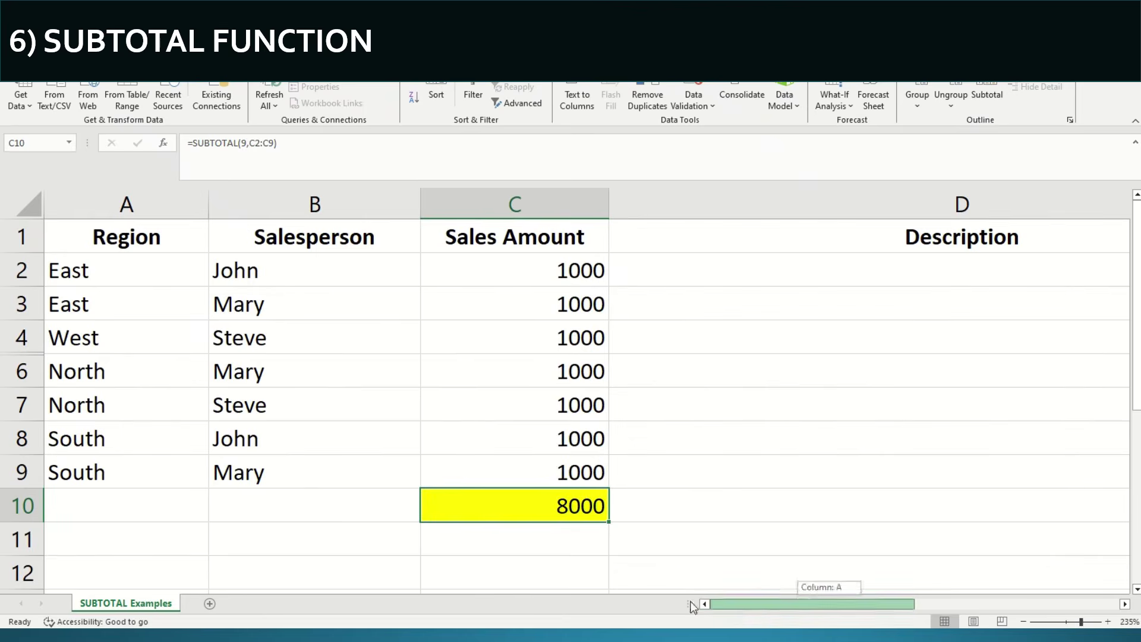
pyautogui.click(22, 235)
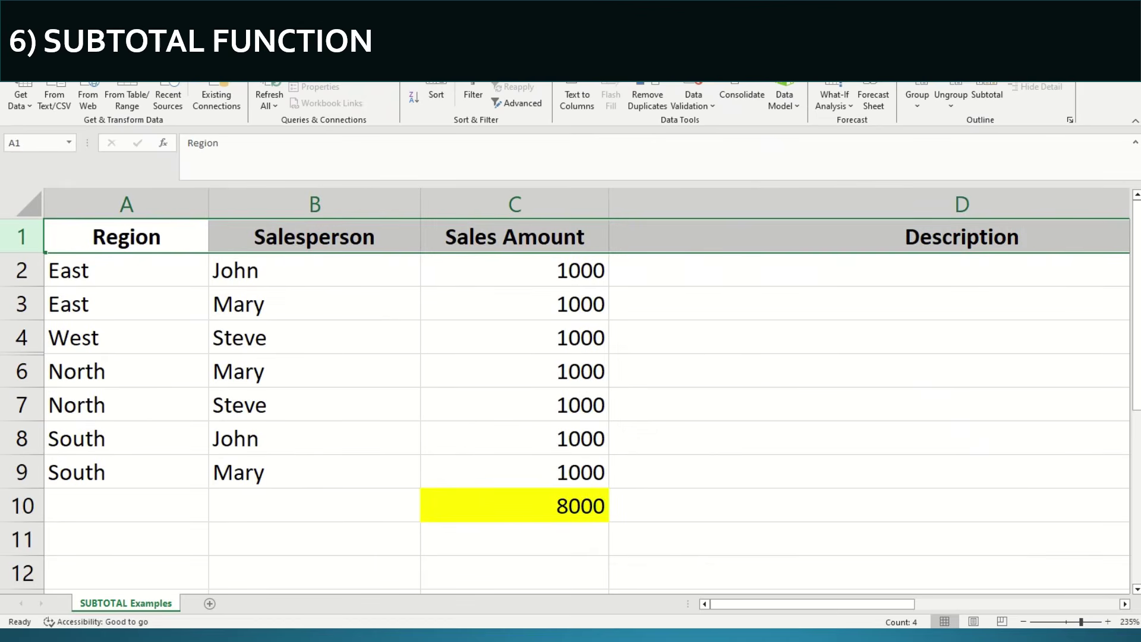
pyautogui.click(473, 98)
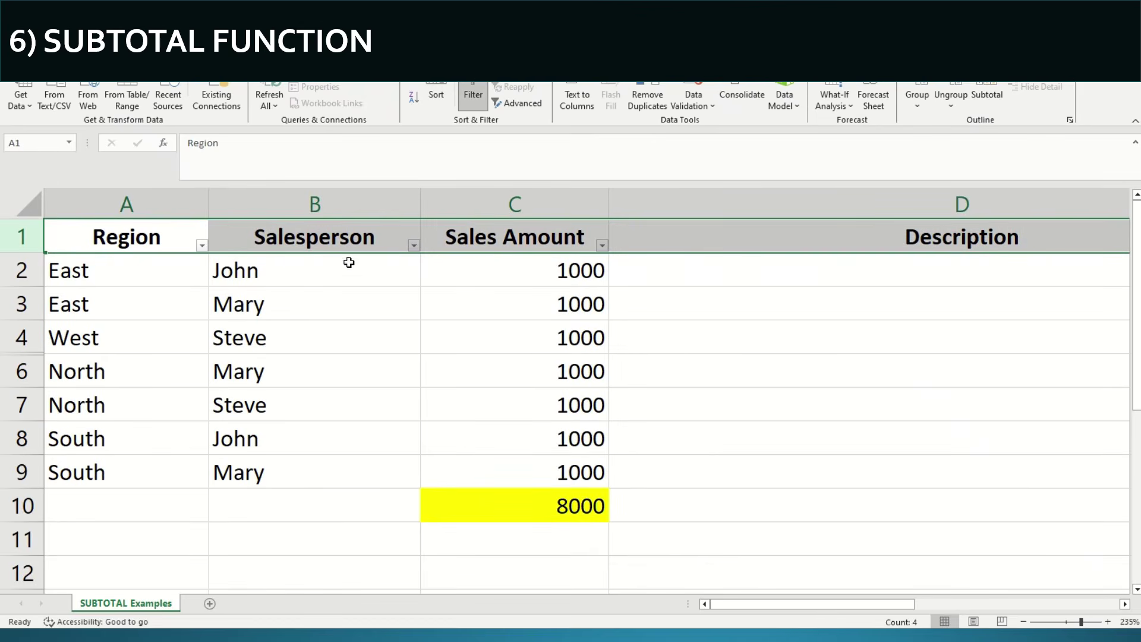
pyautogui.click(413, 245)
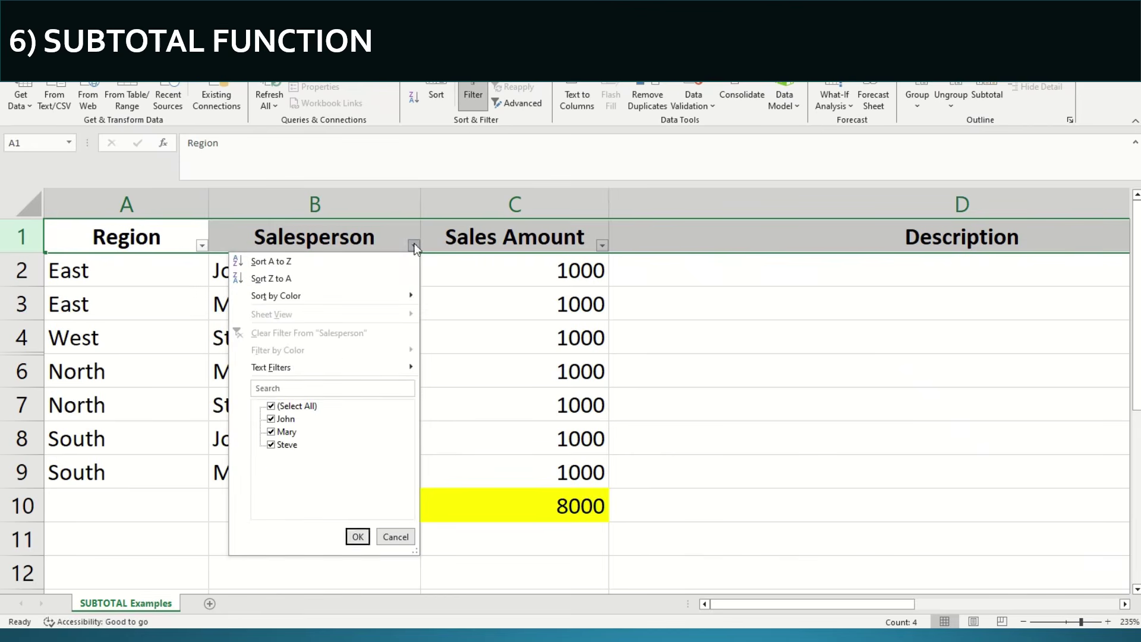
pyautogui.click(295, 404)
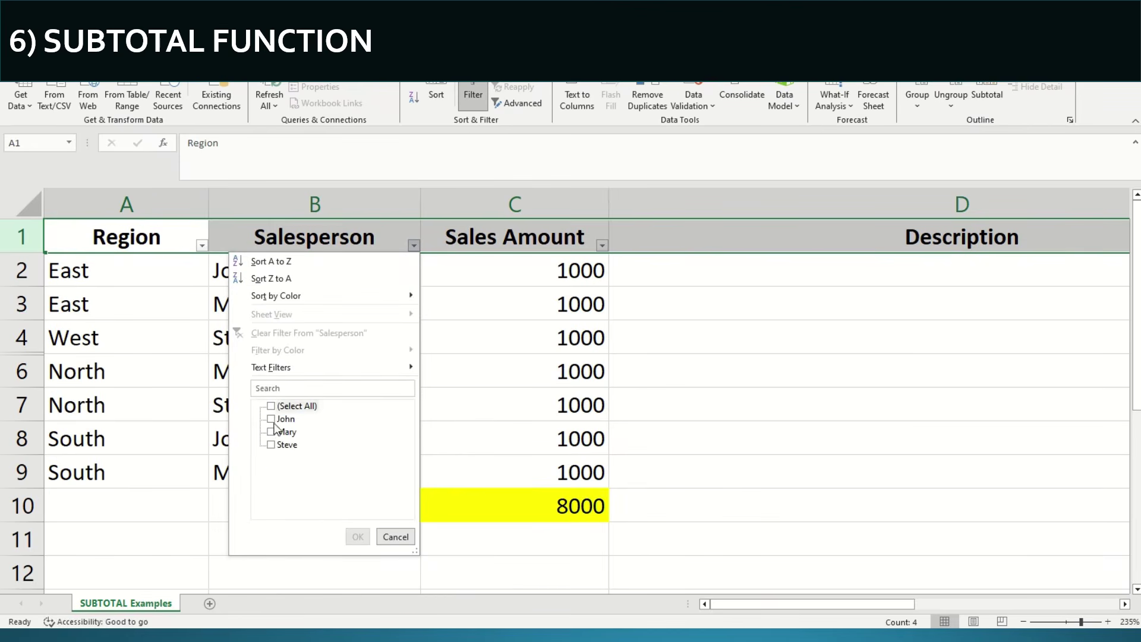
pyautogui.click(272, 418)
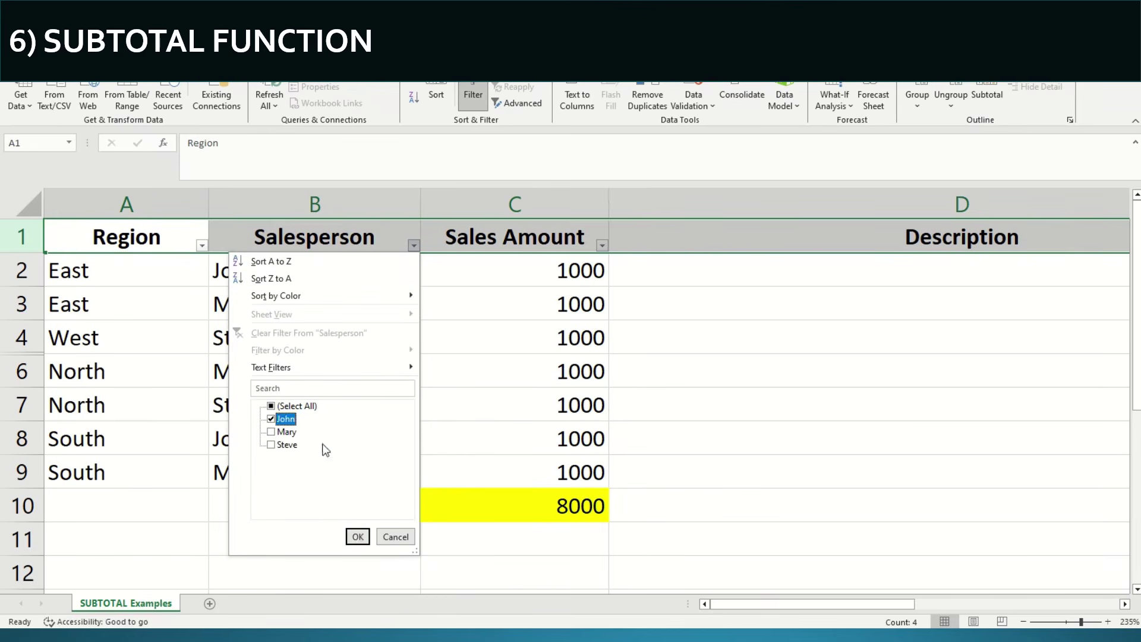
pyautogui.click(357, 536)
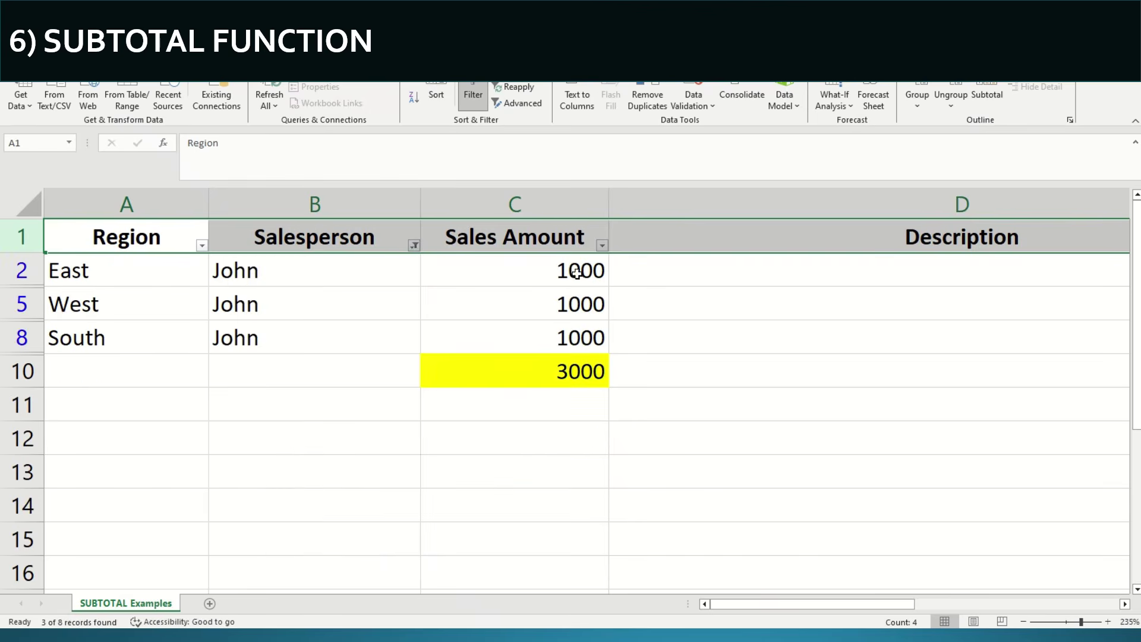
# Compare the visible sales amounts with the subtotal in C10 and inspect its SUBTOTAL formula
pyautogui.moveTo(578, 266); pyautogui.dragTo(584, 336)
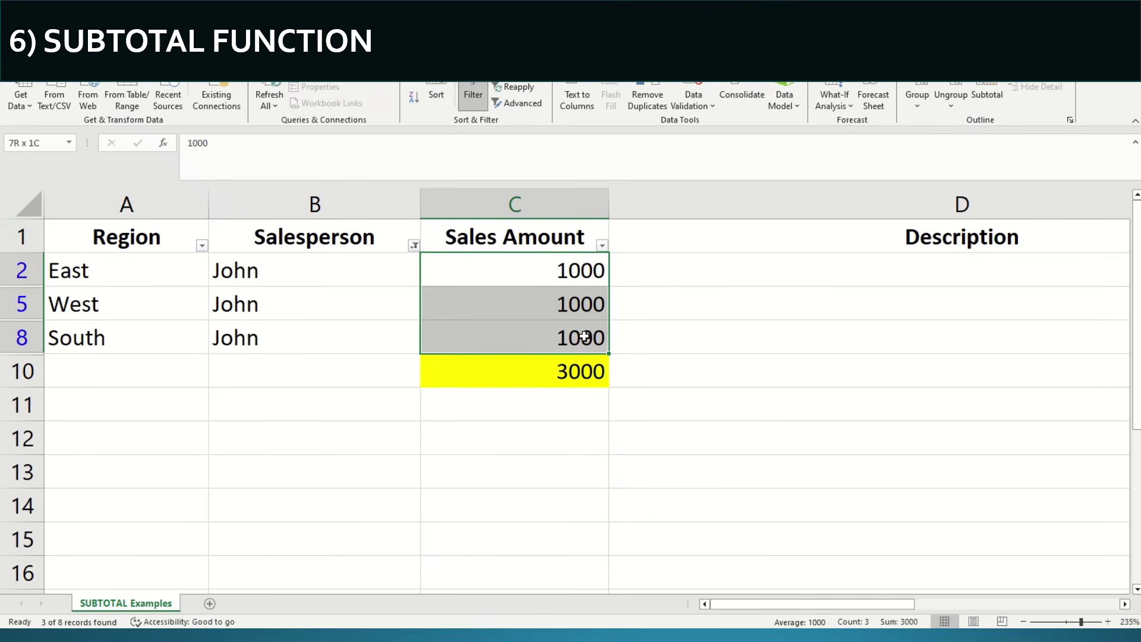
pyautogui.click(580, 369)
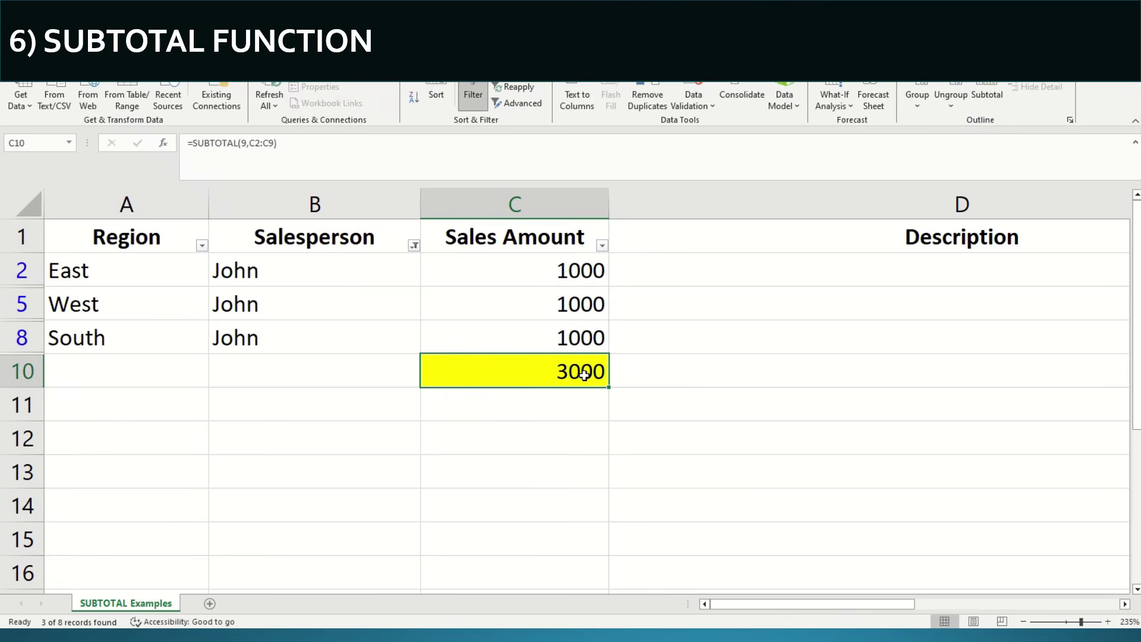
pyautogui.moveTo(570, 267); pyautogui.dragTo(563, 349)
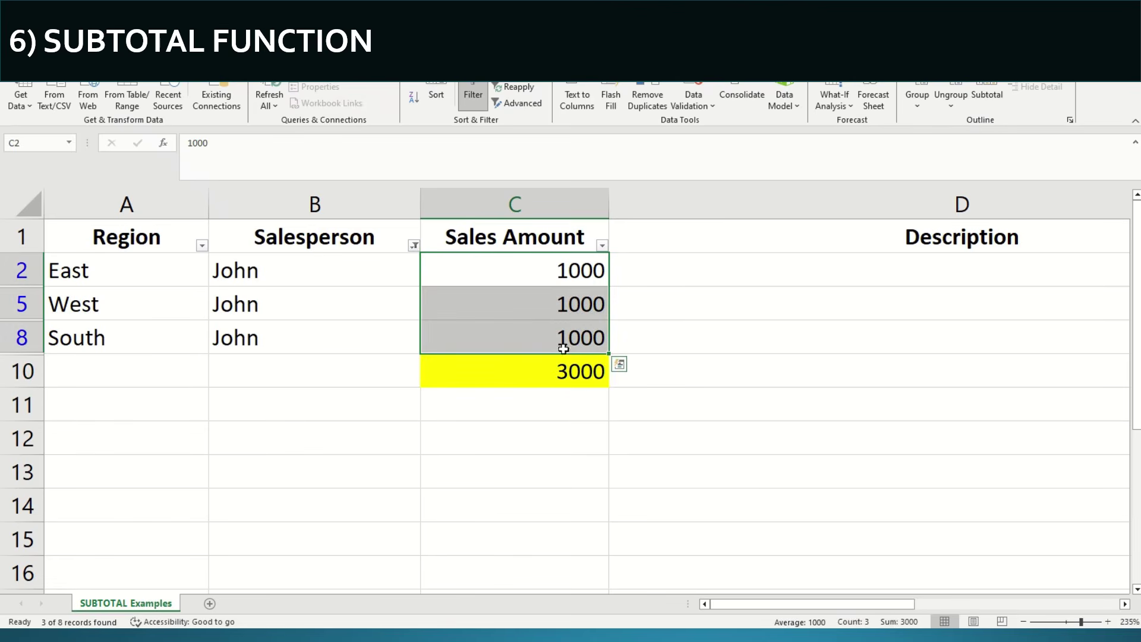
pyautogui.click(560, 373)
pyautogui.doubleClick(560, 373)
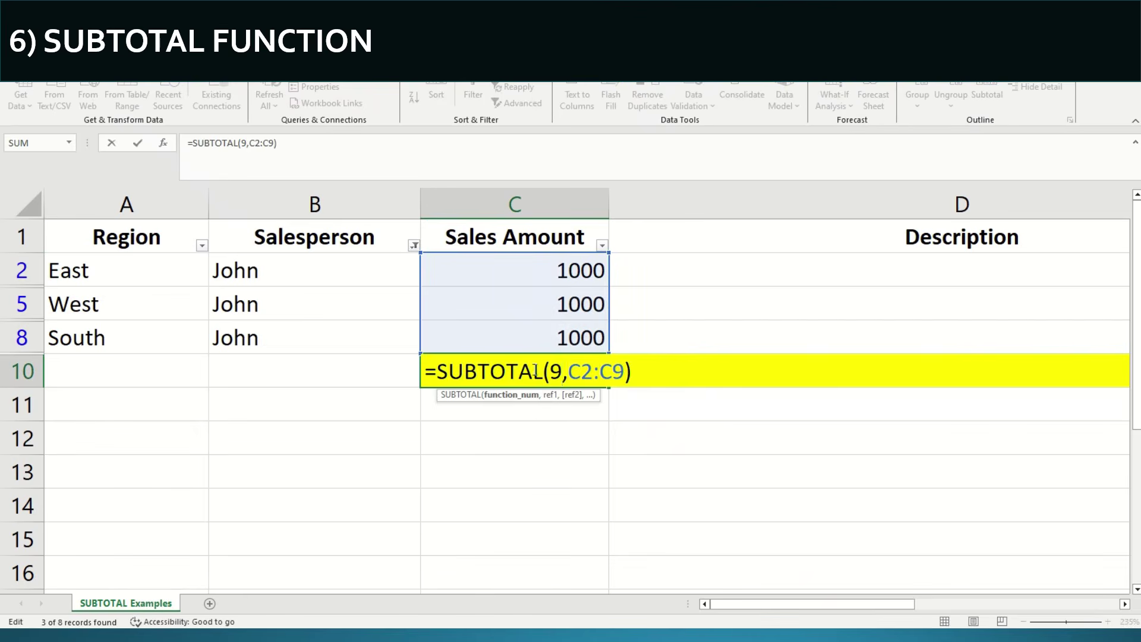
pyautogui.hotkey('ctrl', 'Return')
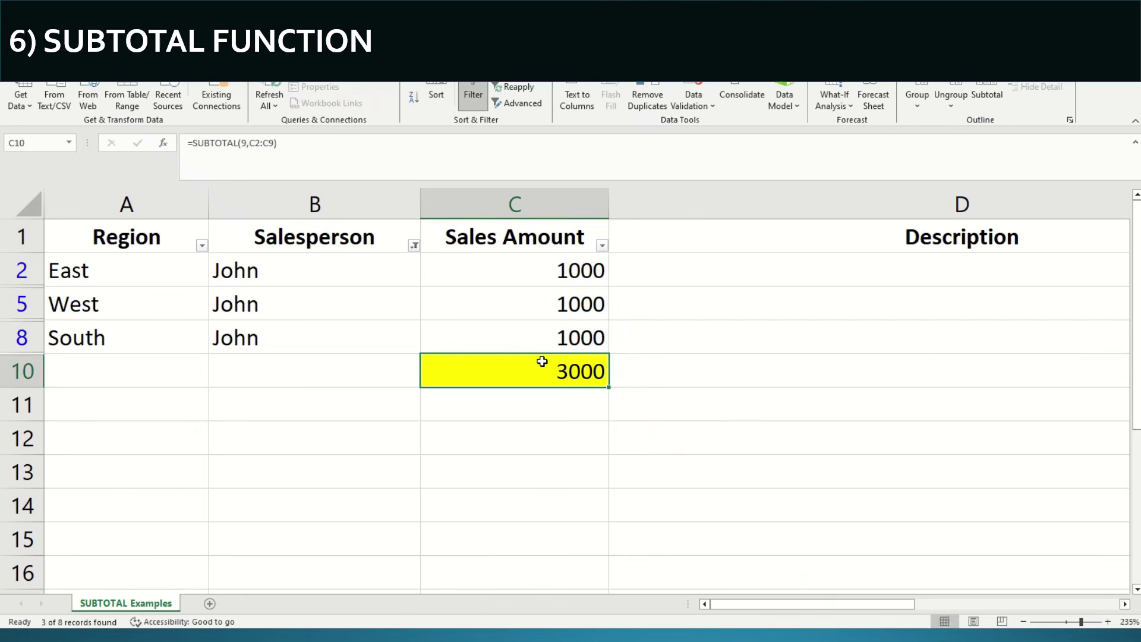
# Remove the filters from the table and clear the SUBTOTAL formula from C10
pyautogui.click(473, 98)
pyautogui.press('Delete')
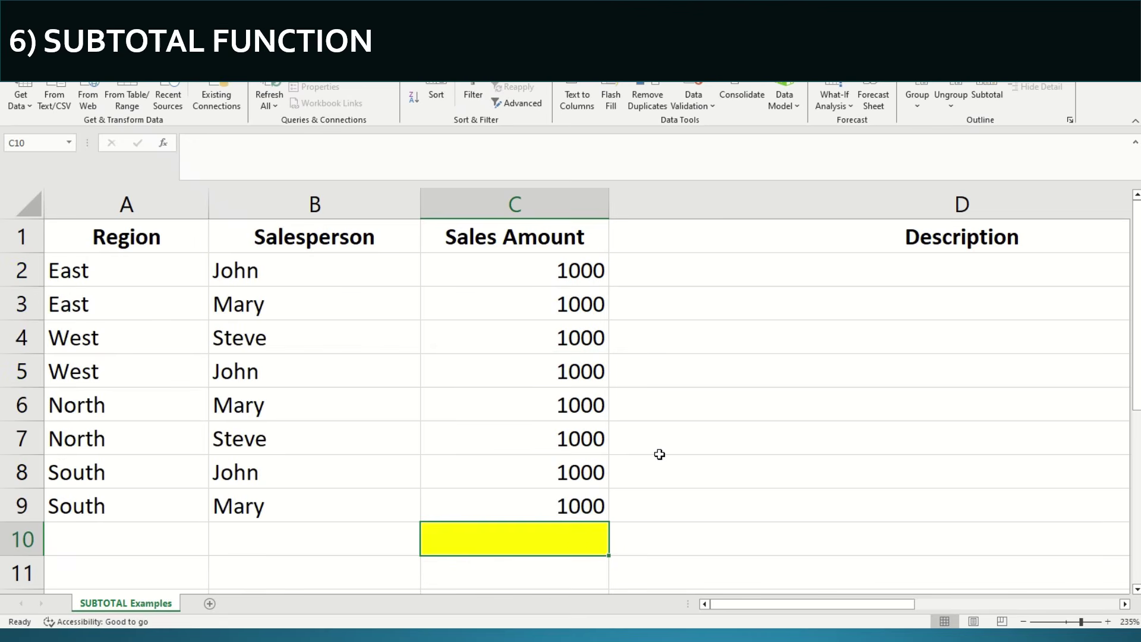
# Enter a SUM formula in C10 that totals the sales amounts in C2:C9
pyautogui.write('=SUM')
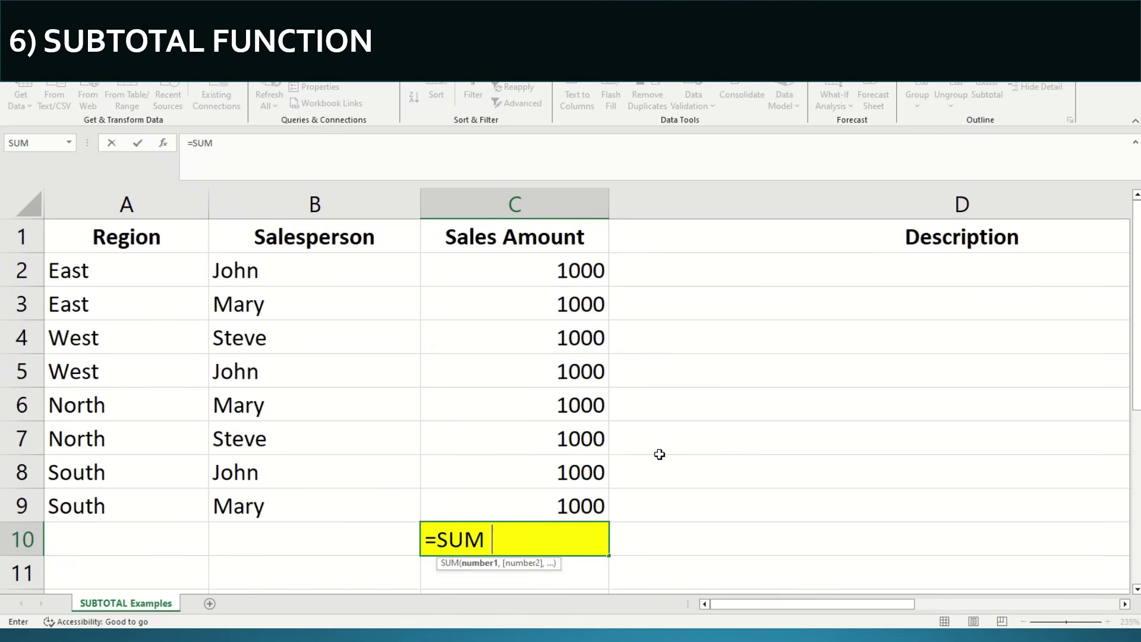
pyautogui.press('Up')
pyautogui.hotkey('shift', 'Up')
pyautogui.hotkey('shift', 'Up')
pyautogui.hotkey('shift', 'Up')
pyautogui.hotkey('shift', 'Up')
pyautogui.hotkey('shift', 'Up')
pyautogui.hotkey('shift', 'Up')
pyautogui.hotkey('shift', 'Up')
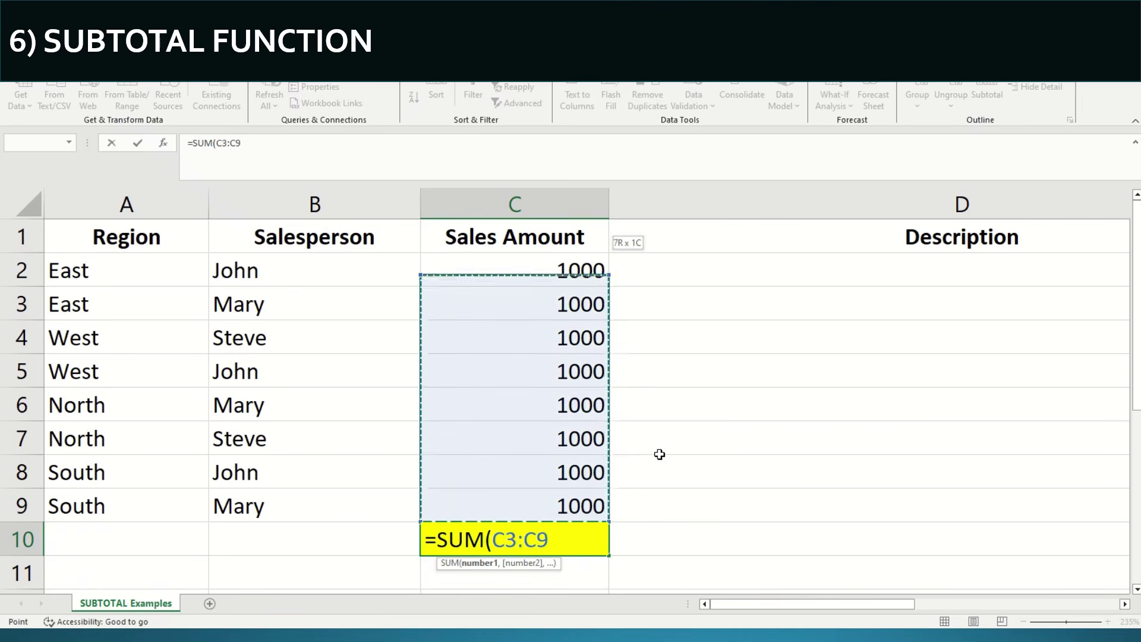
pyautogui.press('Return')
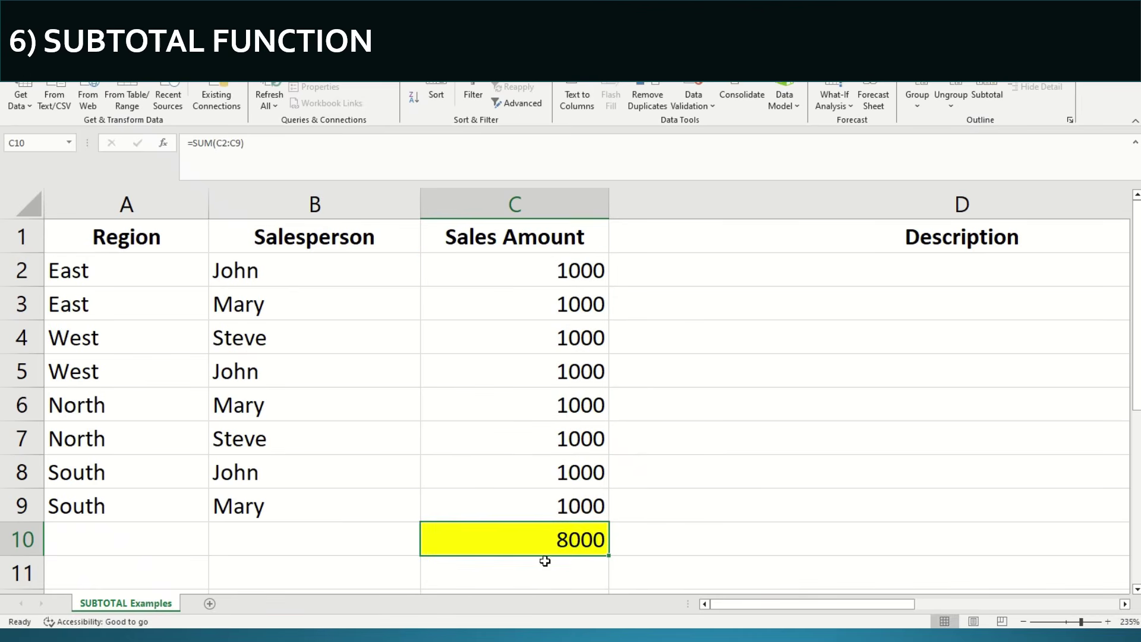
# Review the SUM formula in C10 and add filters to the header row
pyautogui.doubleClick(553, 535)
pyautogui.press('Escape')
pyautogui.hotkey('ctrl', 'Home')
pyautogui.click(474, 98)
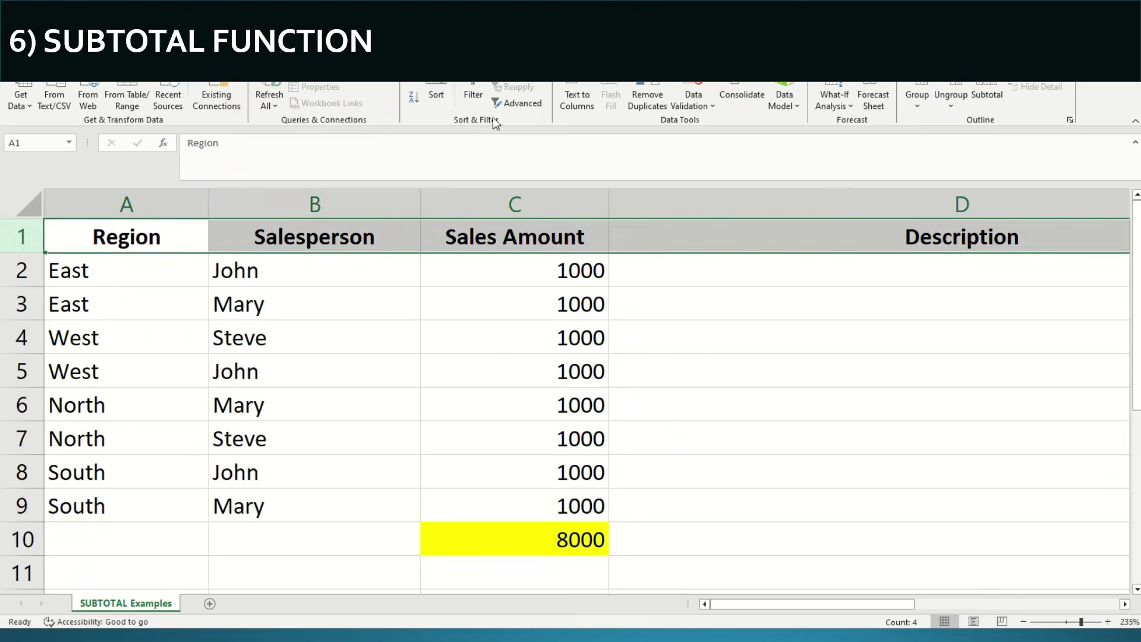
# Try filtering the Salesperson column to the first listed salesperson only, and undo that filter
pyautogui.click(414, 246)
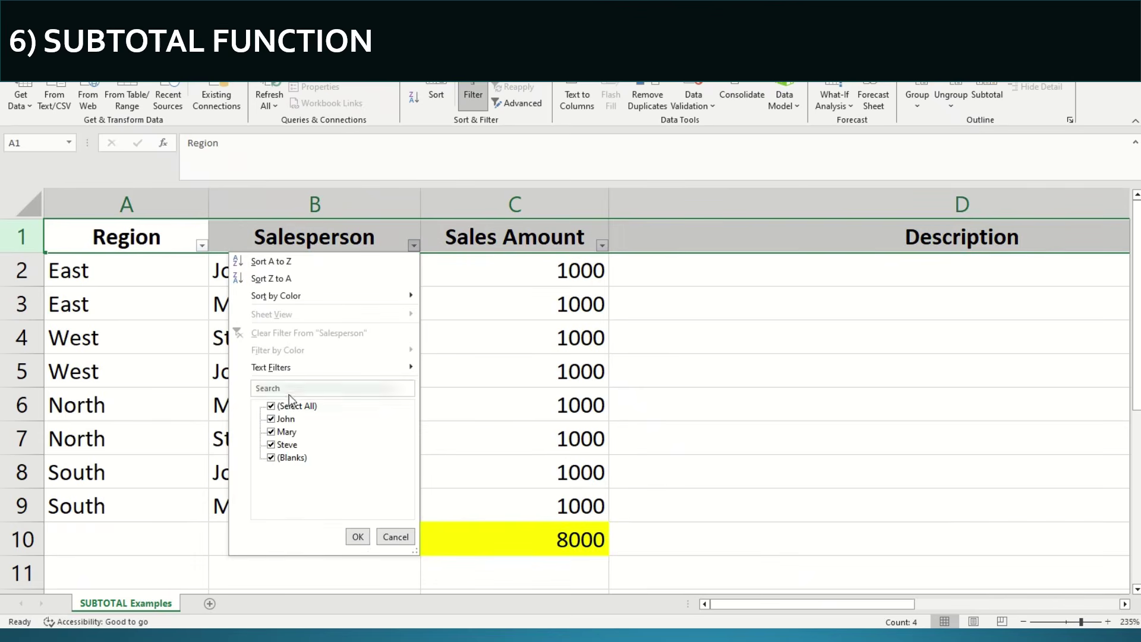
pyautogui.click(288, 407)
pyautogui.click(286, 419)
pyautogui.click(357, 537)
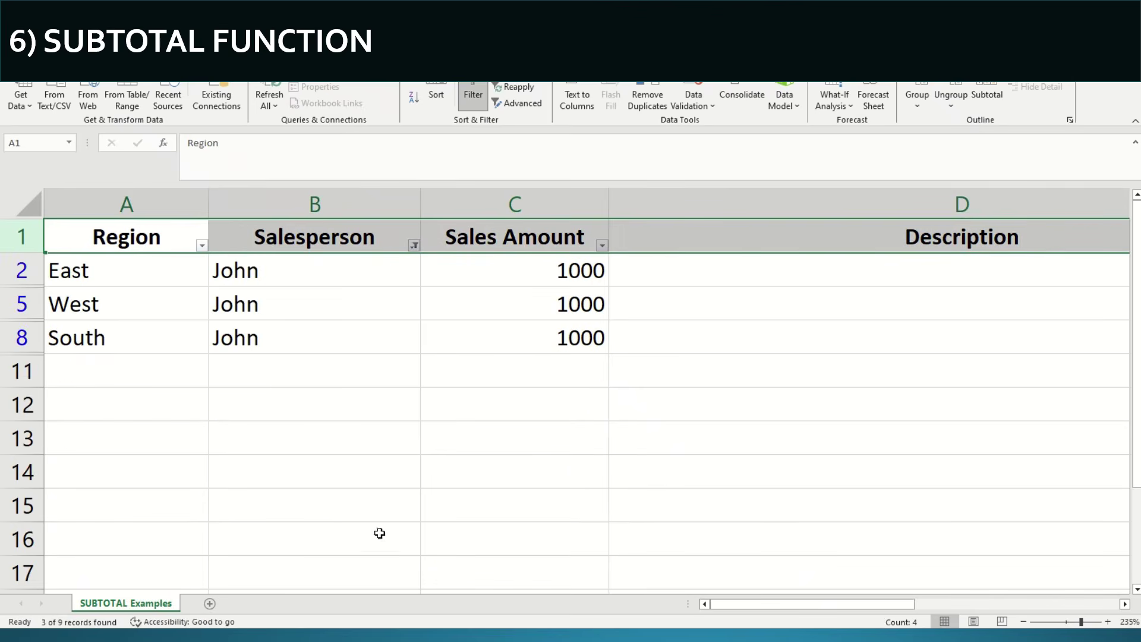
pyautogui.hotkey('ctrl', 'z')
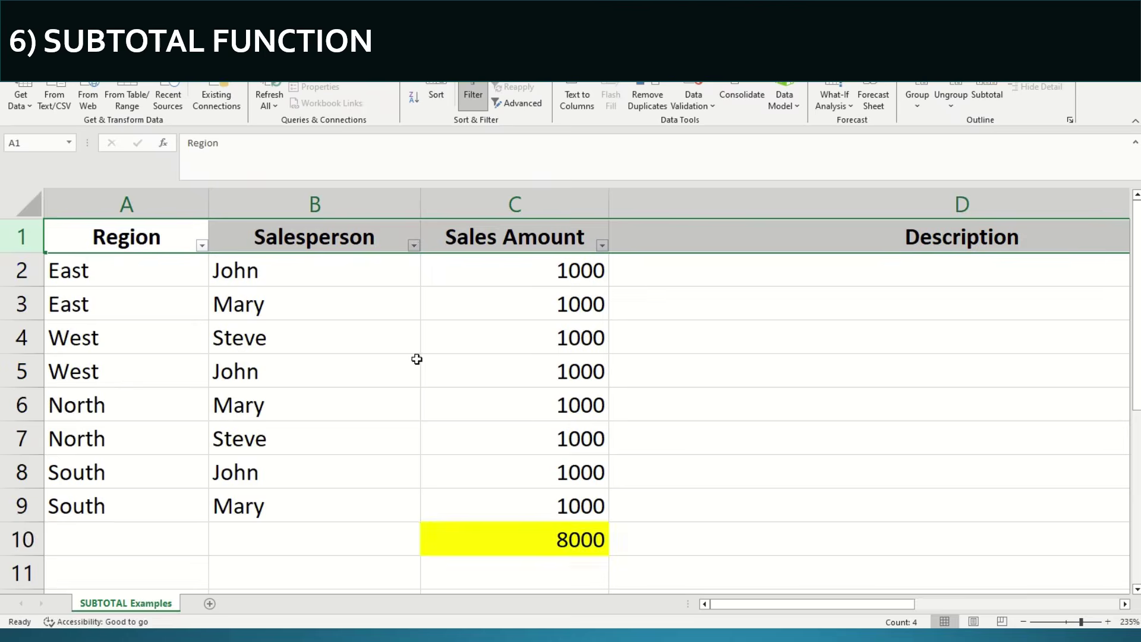
# Insert a blank row above the total in row 10 to separate it from the data
pyautogui.click(535, 545)
pyautogui.rightClick(14, 536)
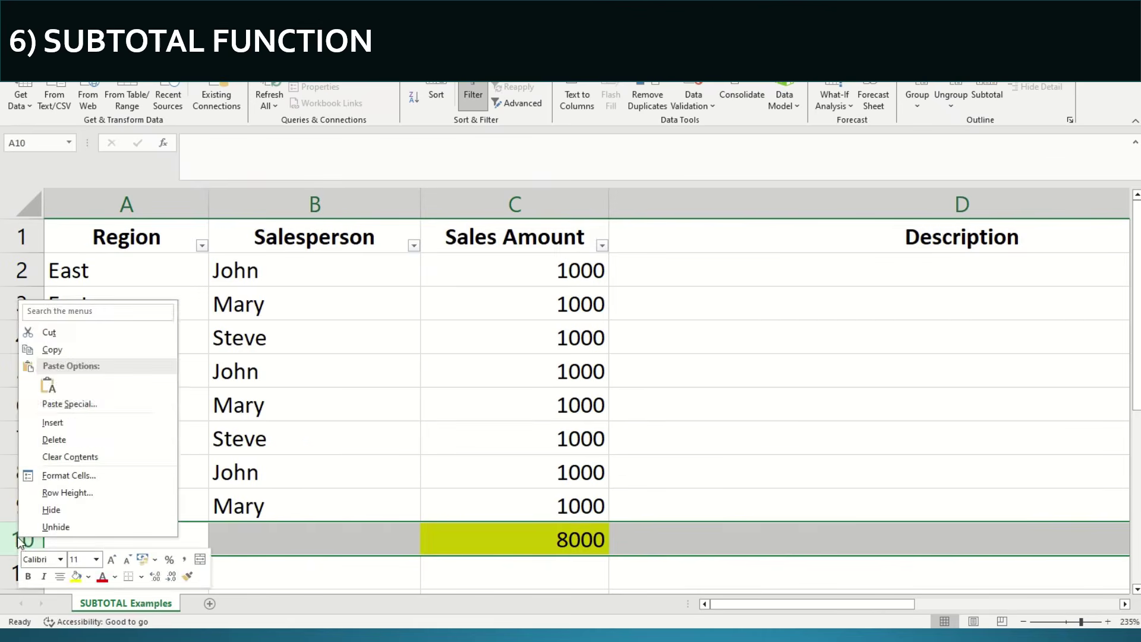
pyautogui.click(56, 423)
pyautogui.click(586, 540)
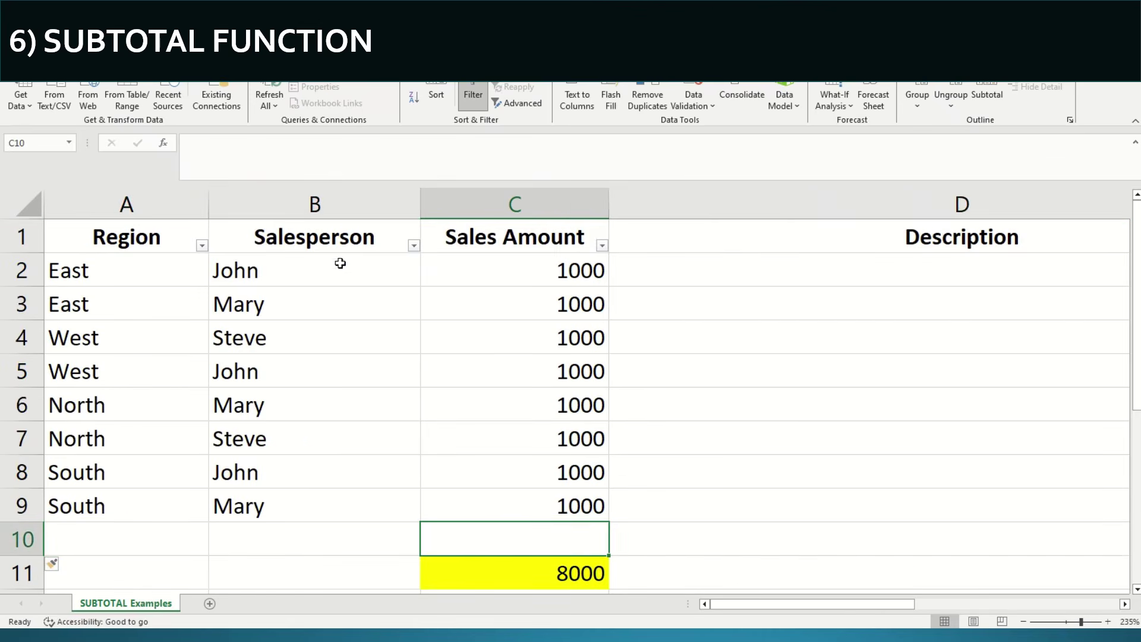
# Filter the Salesperson column to show only the first listed salesperson
pyautogui.click(413, 246)
pyautogui.click(295, 406)
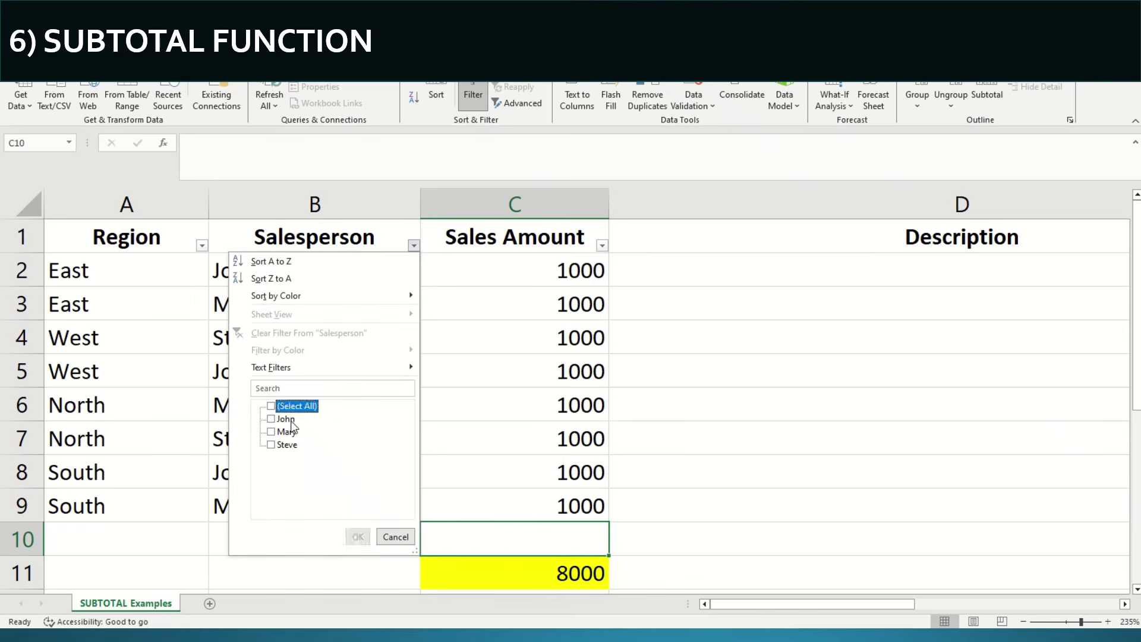
pyautogui.click(286, 419)
pyautogui.click(358, 537)
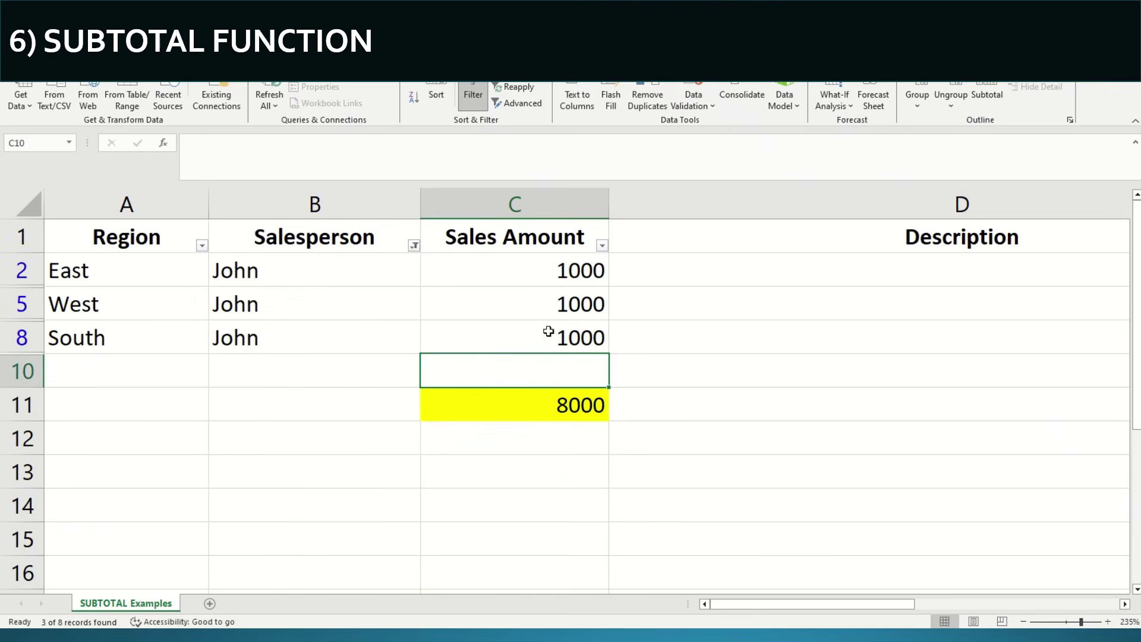
# Inspect the SUM formula in C11 and compare its result with the visible filtered sales amounts
pyautogui.click(542, 396)
pyautogui.doubleClick(542, 397)
pyautogui.press('Escape')
pyautogui.doubleClick(592, 411)
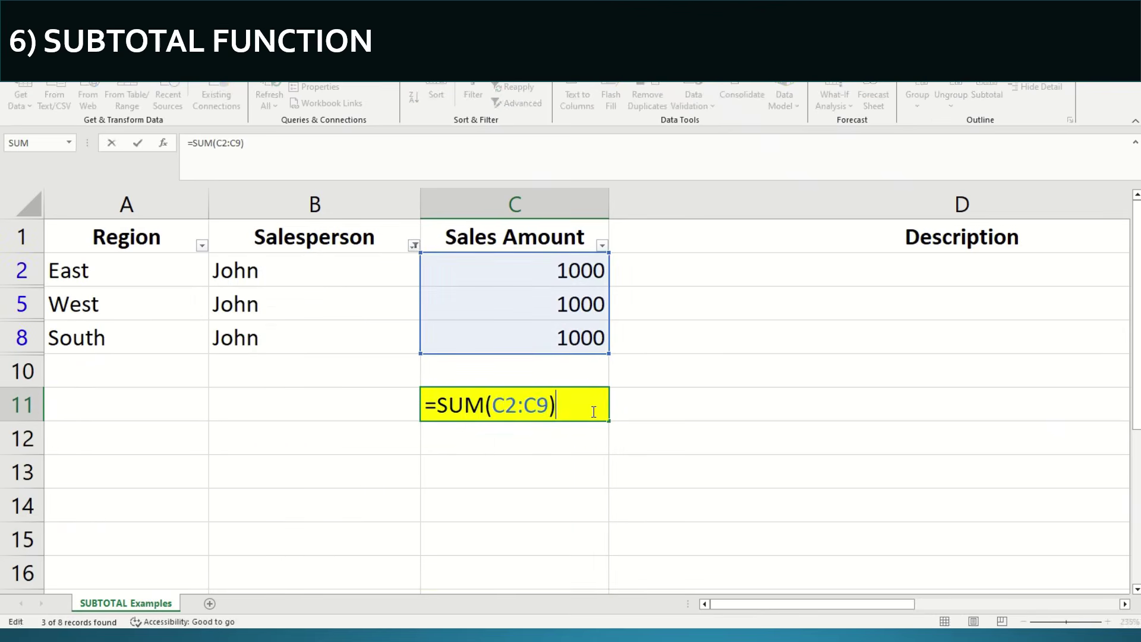
pyautogui.press('Escape')
pyautogui.doubleClick(593, 411)
pyautogui.press('Escape')
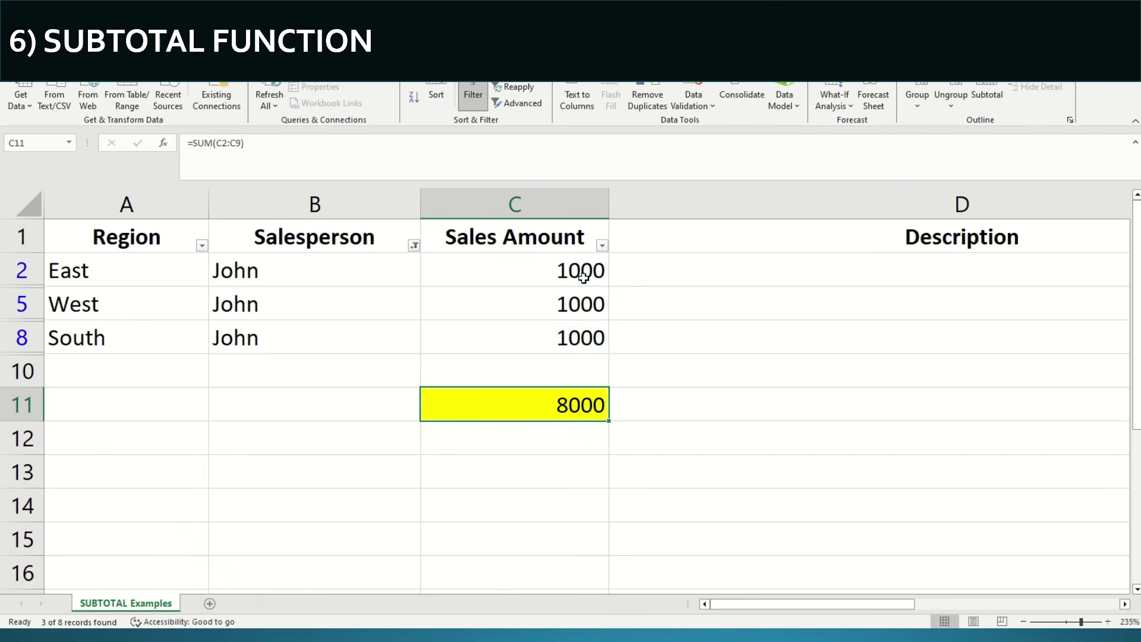
# Change the formula in C11 from SUM to =SUBTOTAL(9,C2:C9)
pyautogui.doubleClick(585, 415)
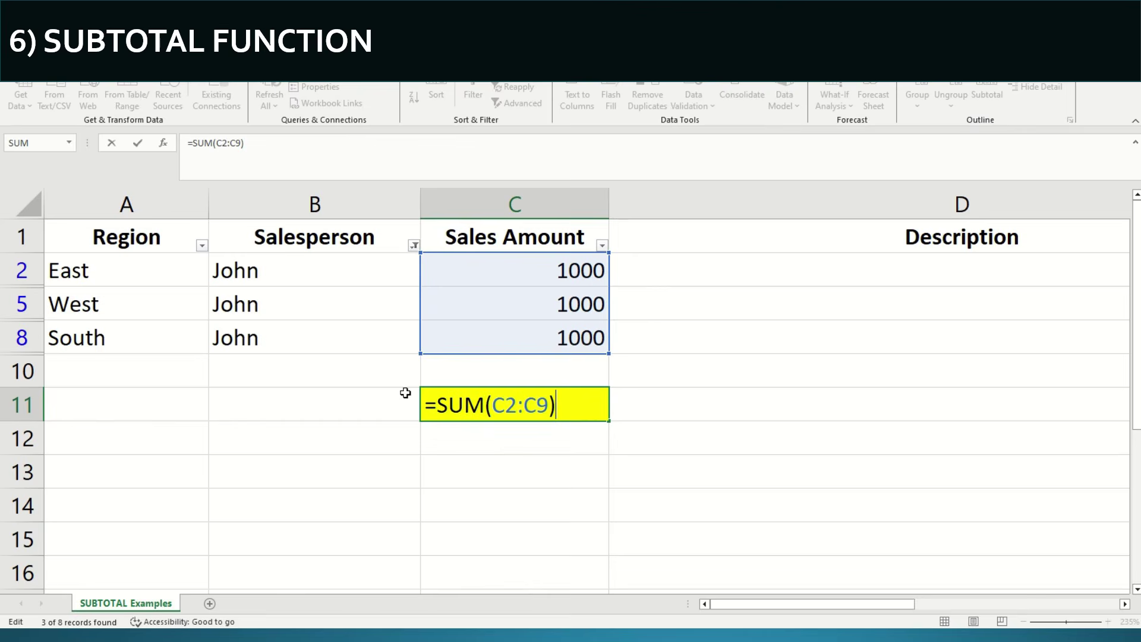
pyautogui.click(468, 405)
pyautogui.press('Delete')
pyautogui.write('BTOT')
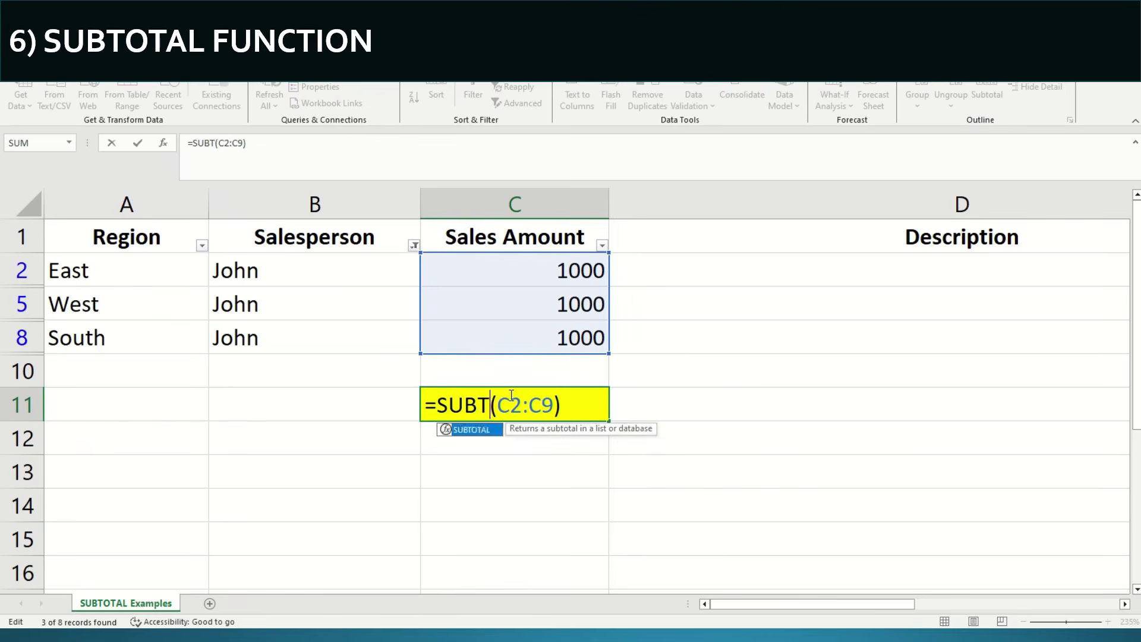
pyautogui.write('AL')
pyautogui.press('Right')
pyautogui.press('Right')
pyautogui.press('Right')
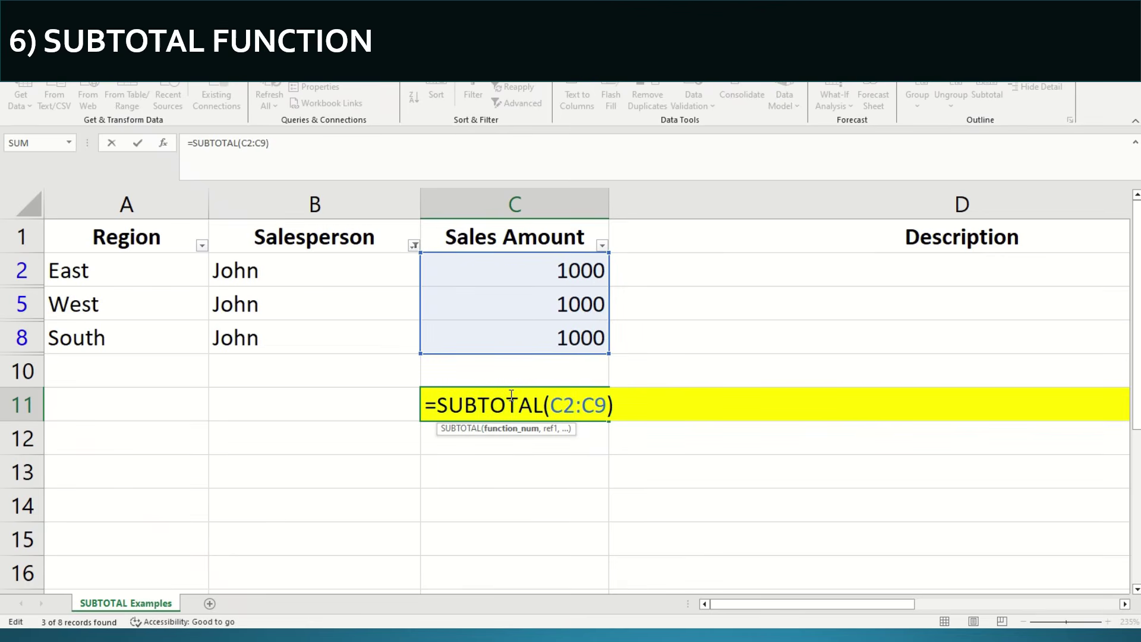
pyautogui.press('Left')
pyautogui.press('Left')
pyautogui.write('9,')
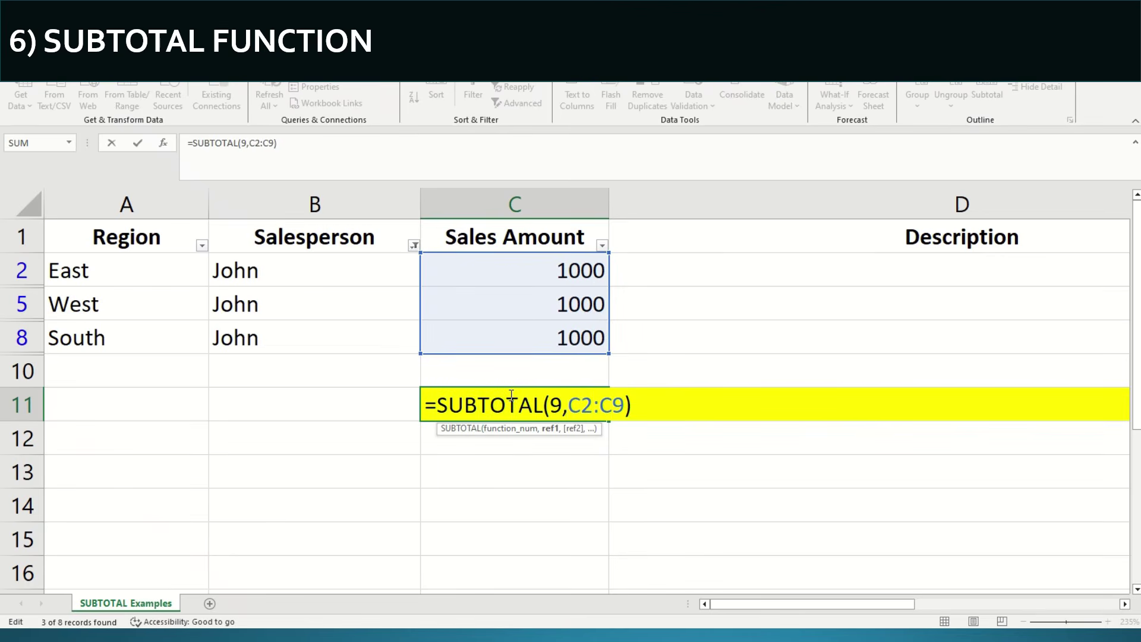
pyautogui.press('Return')
pyautogui.click(509, 395)
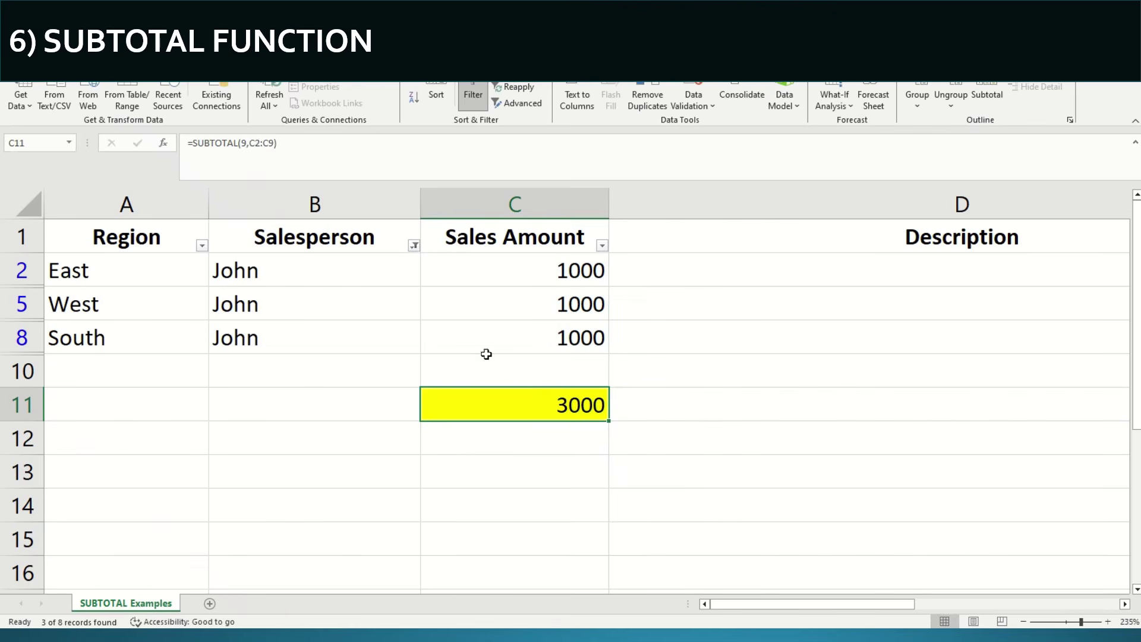
# Remove the filters from the table and change the SUBTOTAL function number in C11 to 1 for AVERAGE
pyautogui.click(474, 100)
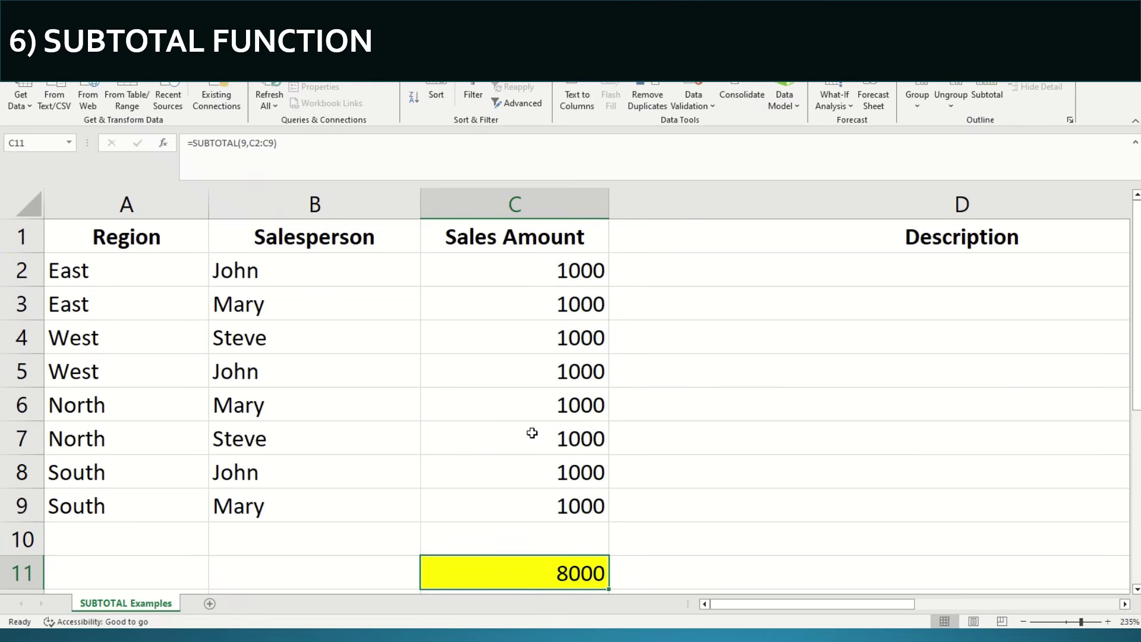
pyautogui.doubleClick(534, 574)
pyautogui.click(565, 574)
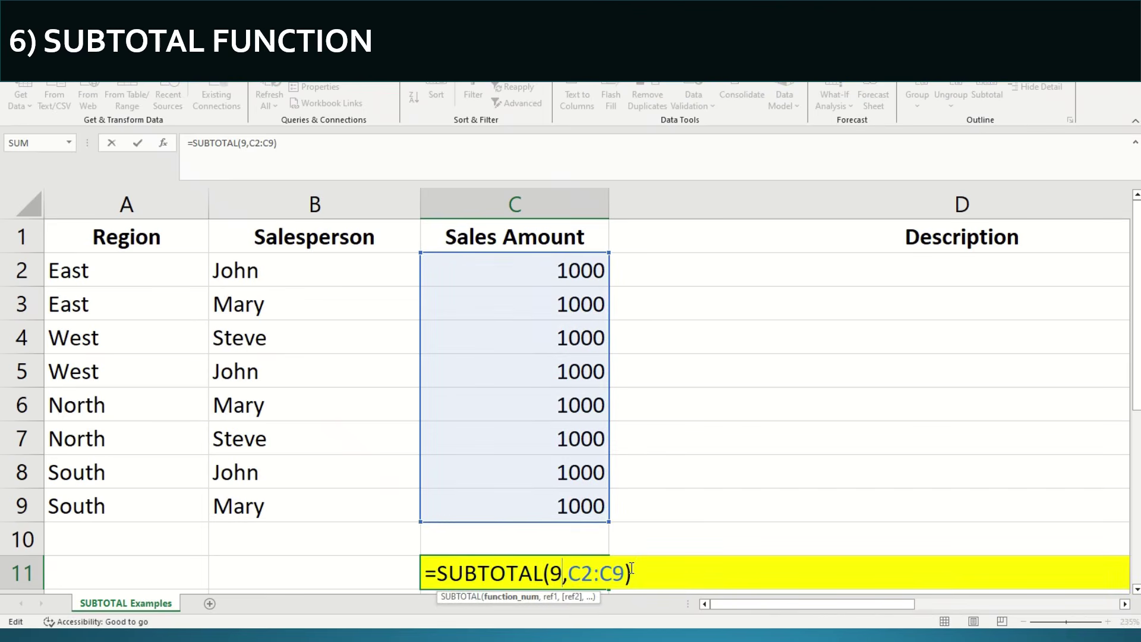
pyautogui.press('BackSpace')
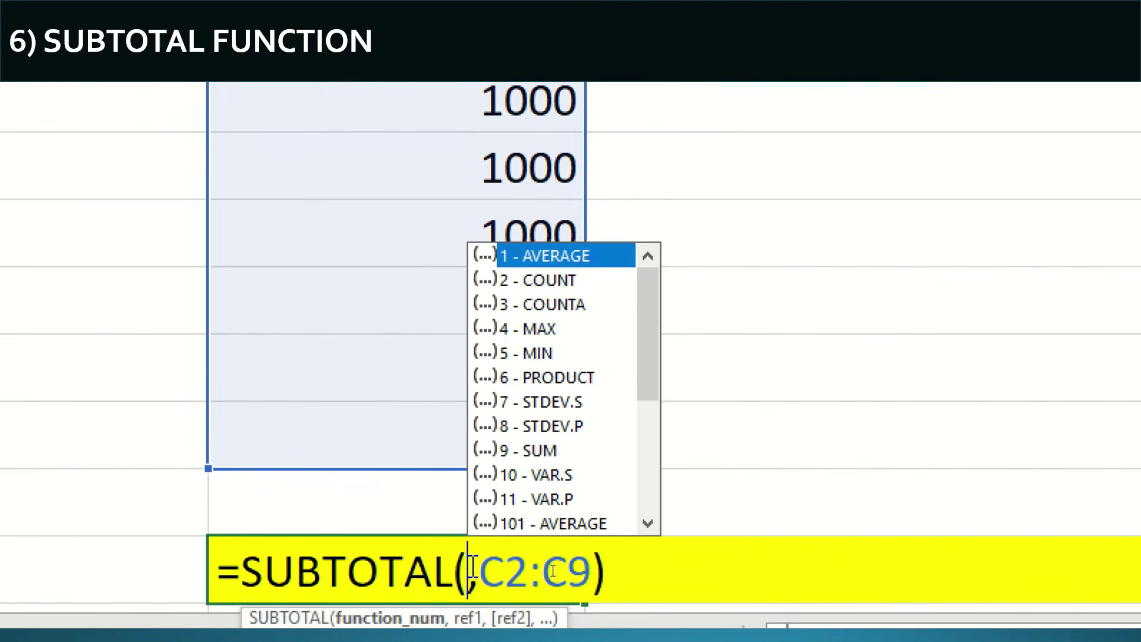
pyautogui.write('1')
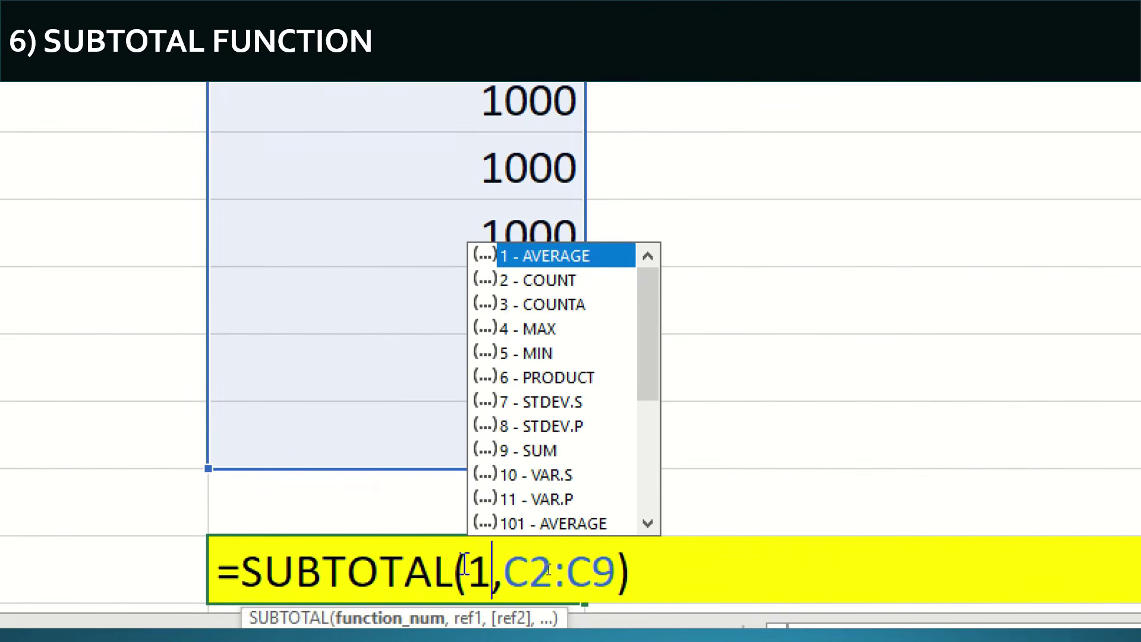
pyautogui.press('Return')
pyautogui.press('Up')
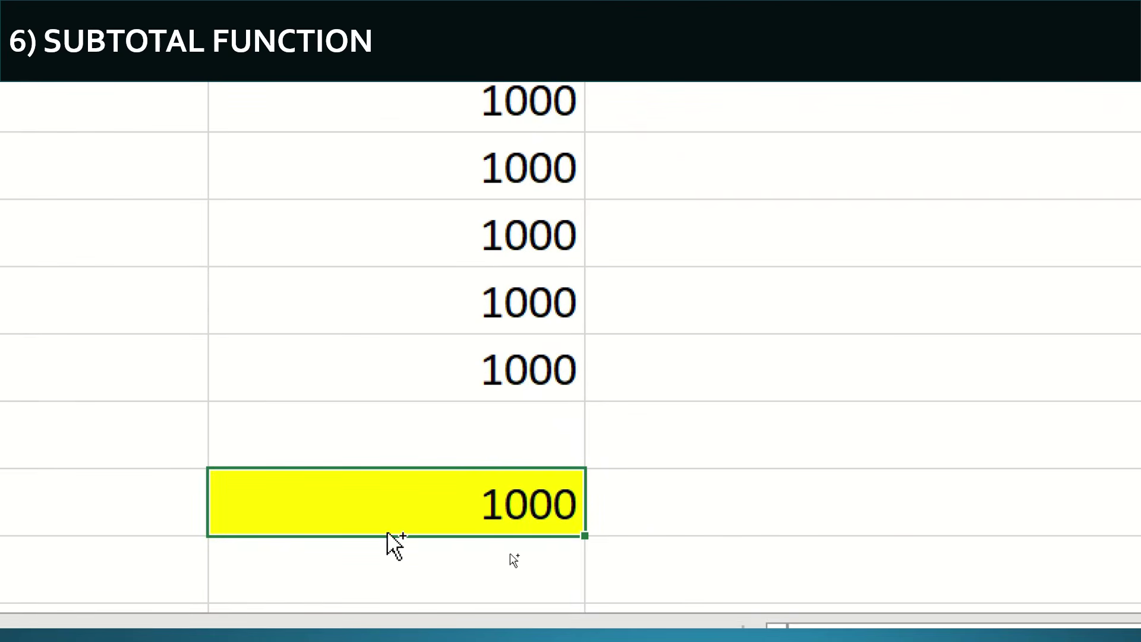
# Set the sales amounts in C3 to 2000 and C4 to 1200, and check the average in C11
pyautogui.scroll(1, 540, 543)
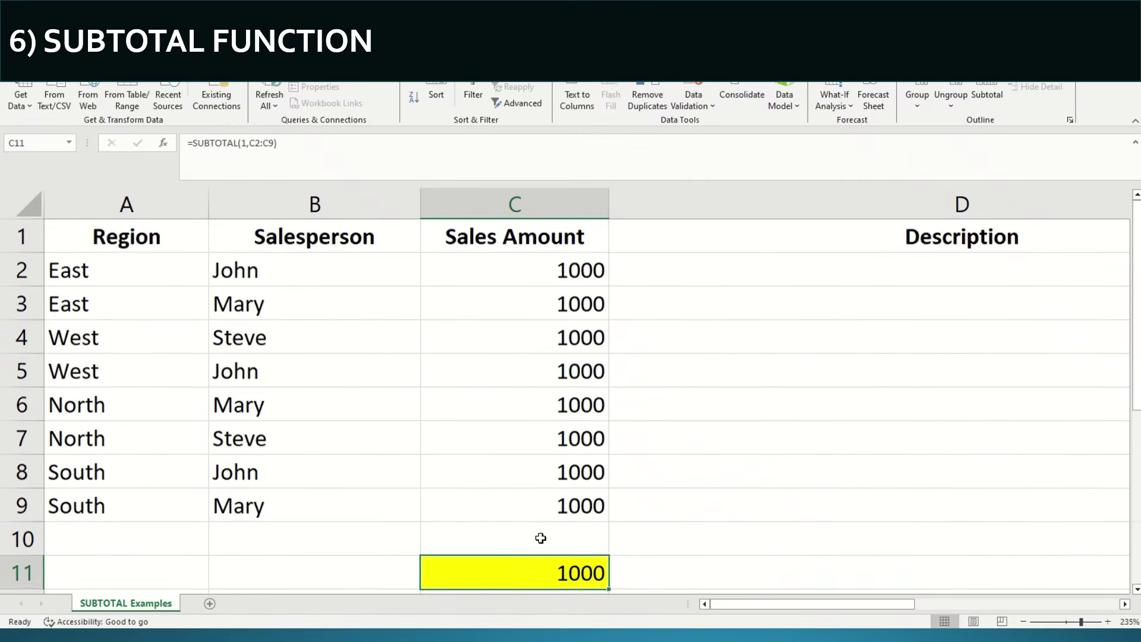
pyautogui.click(588, 305)
pyautogui.write('0')
pyautogui.press('Return')
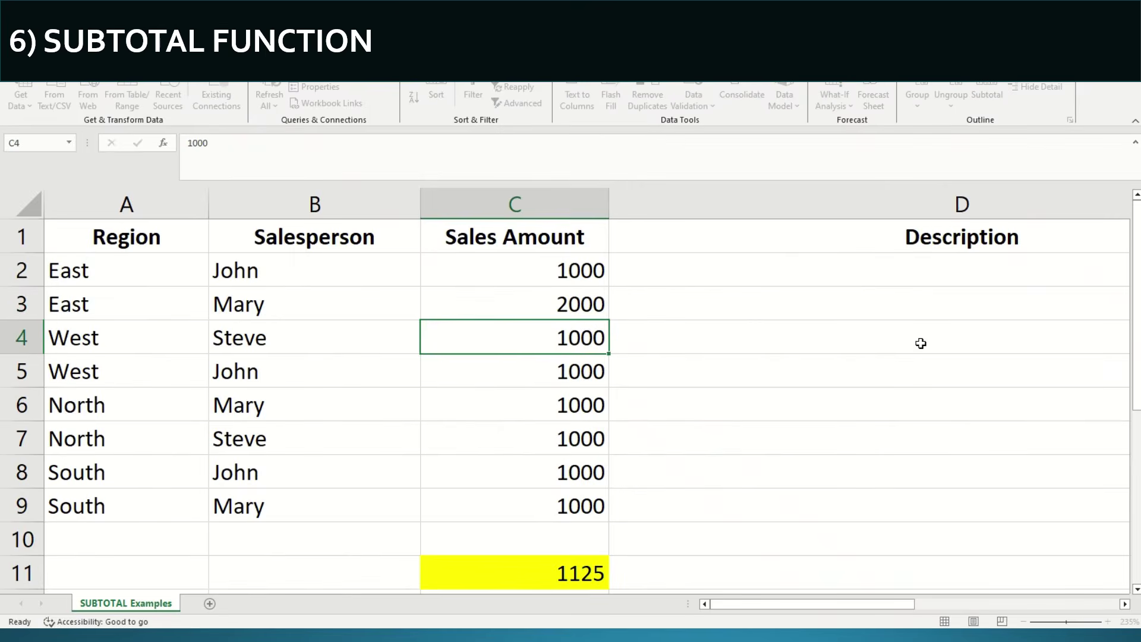
pyautogui.write('1200')
pyautogui.press('Return')
pyautogui.click(566, 580)
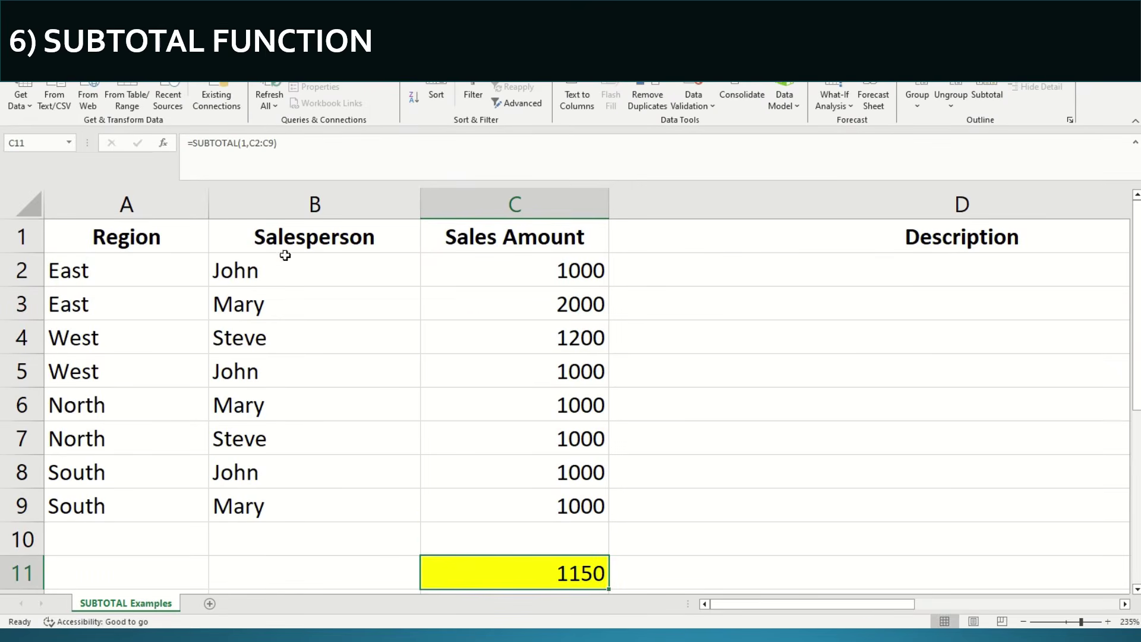
# Add filters to the header row again and filter the Salesperson column to the first listed salesperson only
pyautogui.click(9, 244)
pyautogui.click(476, 101)
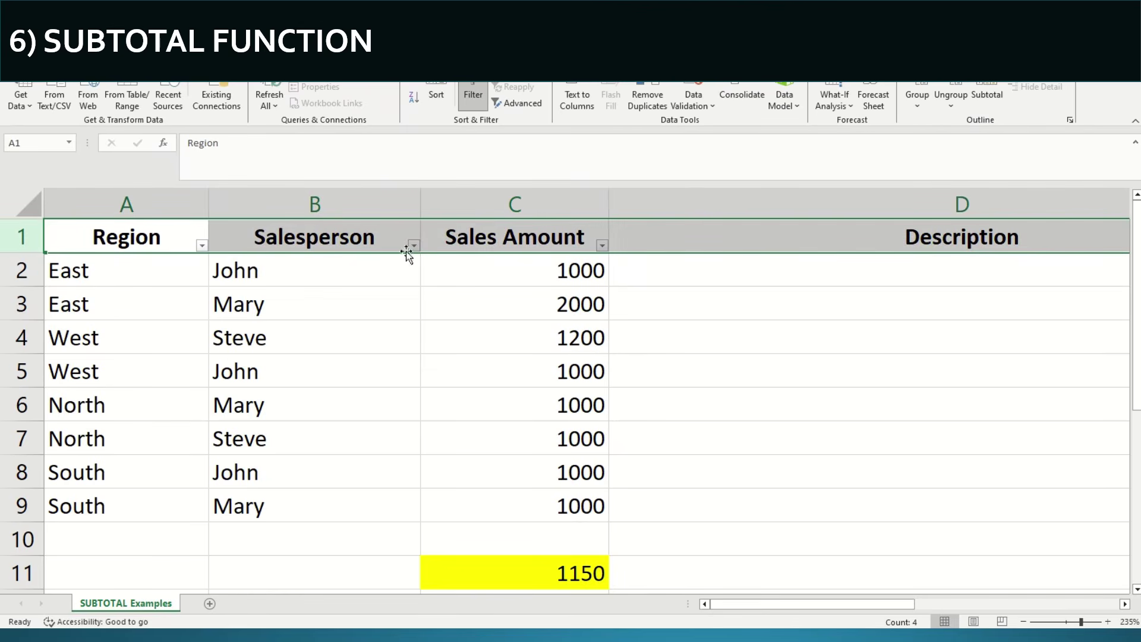
pyautogui.click(414, 246)
pyautogui.click(272, 406)
pyautogui.click(272, 419)
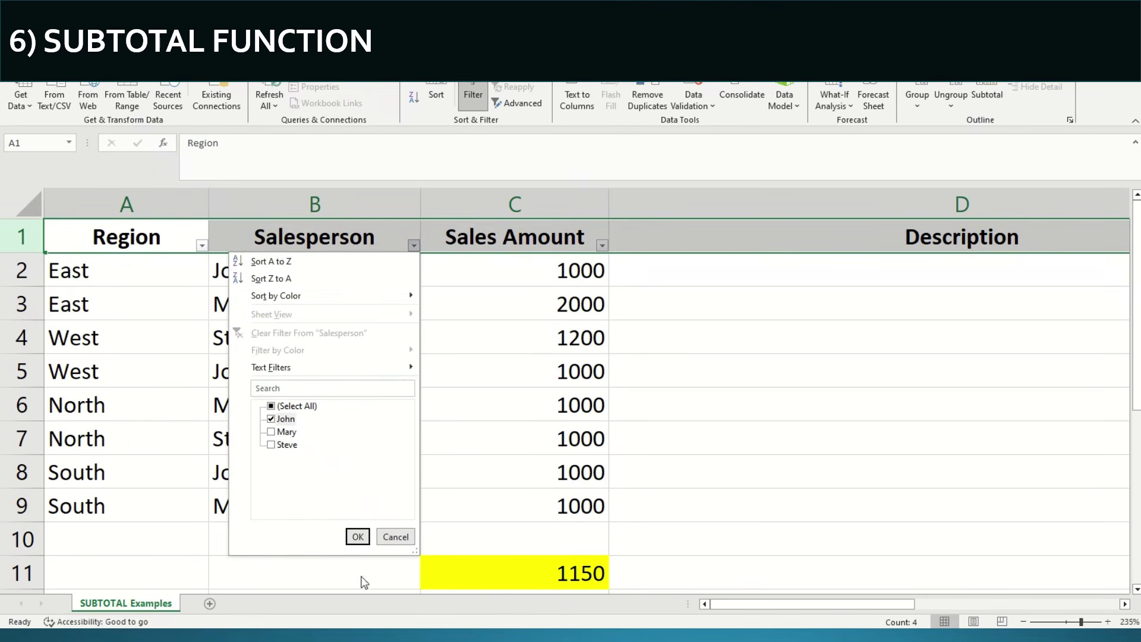
pyautogui.click(358, 536)
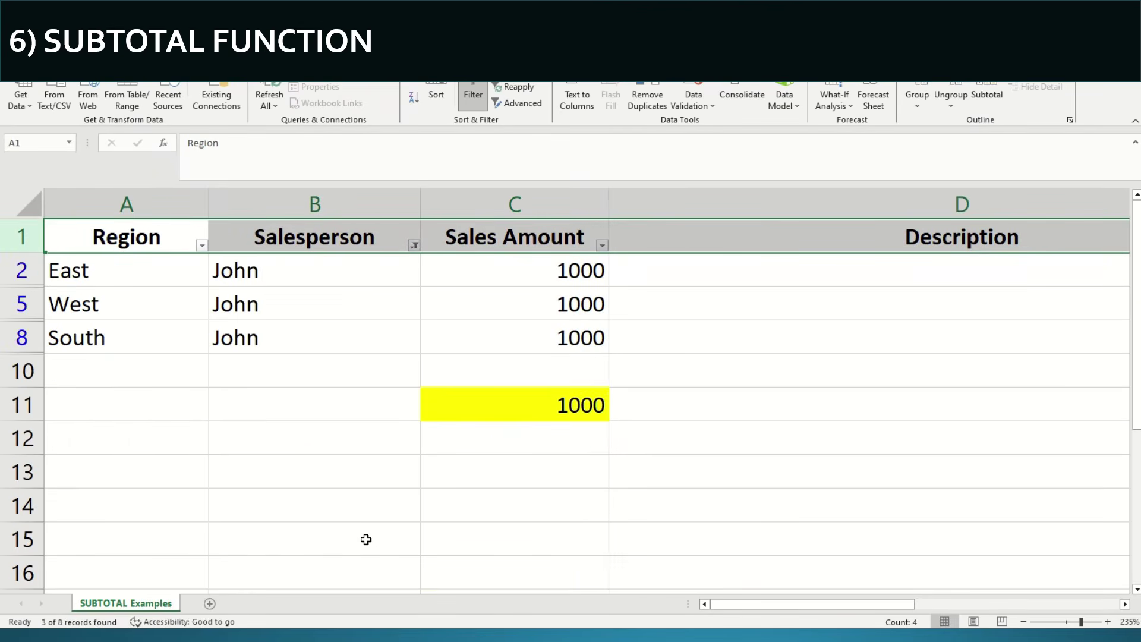
# Set the sales amount of the visible West row, C5, to 100
pyautogui.click(574, 303)
pyautogui.write('100')
pyautogui.press('Return')
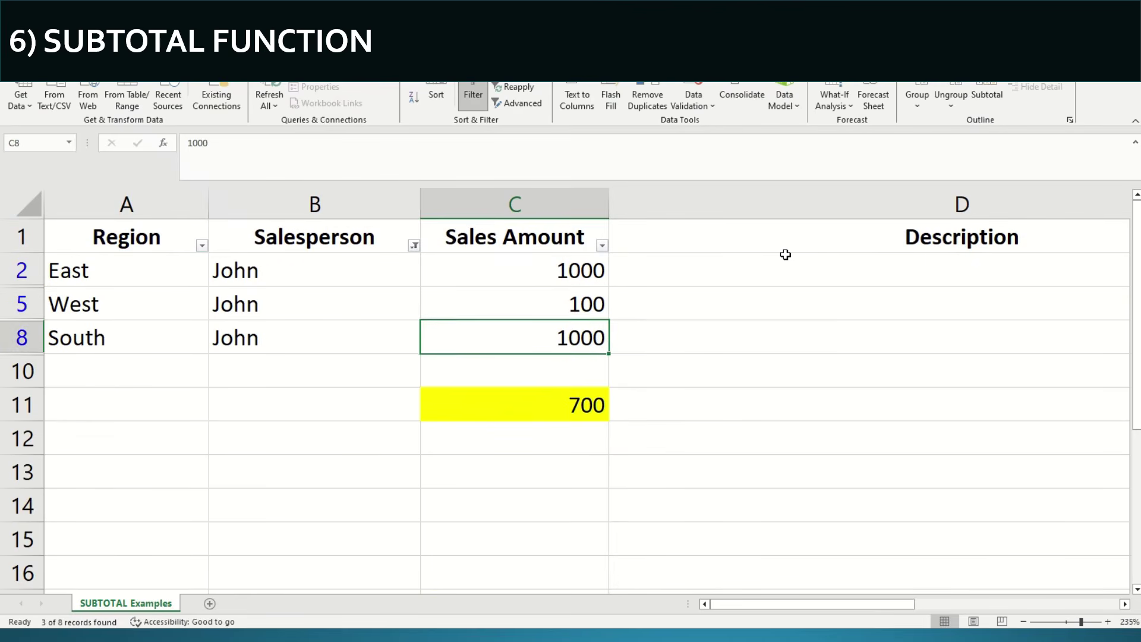
# Change the SUBTOTAL function number in C11 to 5 for MIN, keeping the range C2:C9
pyautogui.press('Down')
pyautogui.press('Down')
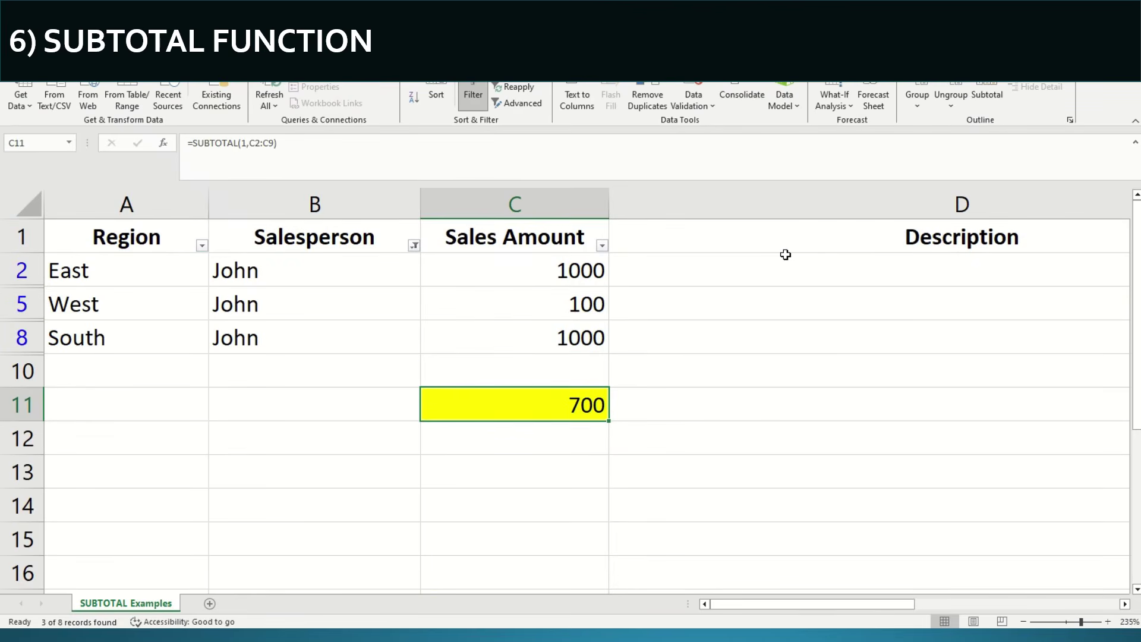
pyautogui.press('F2')
pyautogui.press('Left')
pyautogui.press('Left')
pyautogui.press('Left')
pyautogui.press('Left')
pyautogui.press('Left')
pyautogui.press('Left')
pyautogui.press('Left')
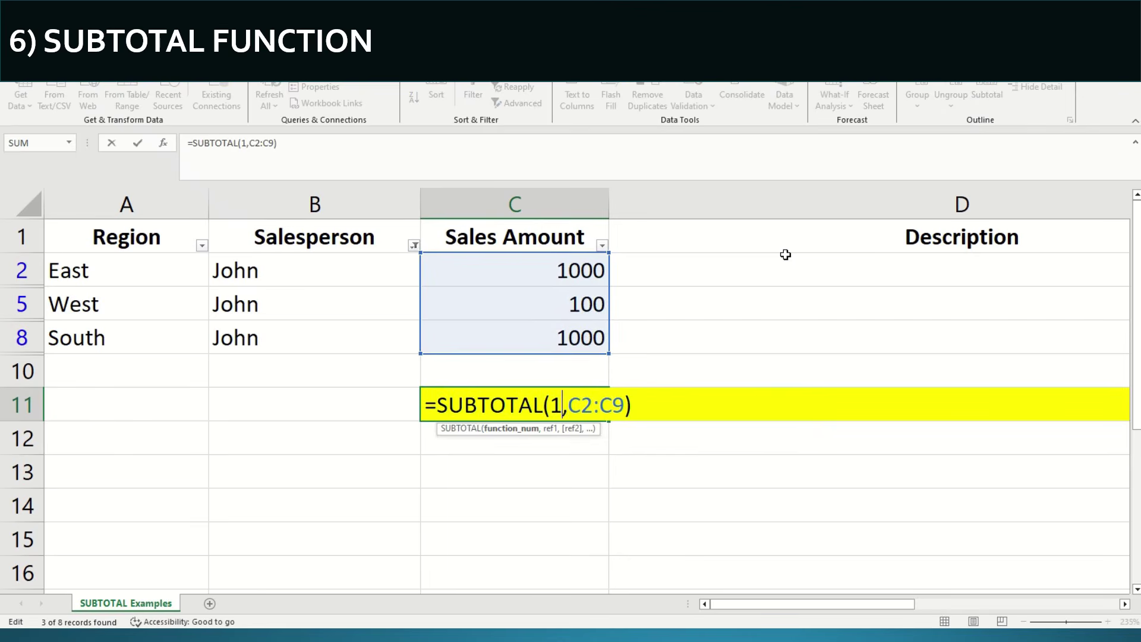
pyautogui.press('BackSpace')
pyautogui.press('Down')
pyautogui.press('Down')
pyautogui.press('Down')
pyautogui.press('Down')
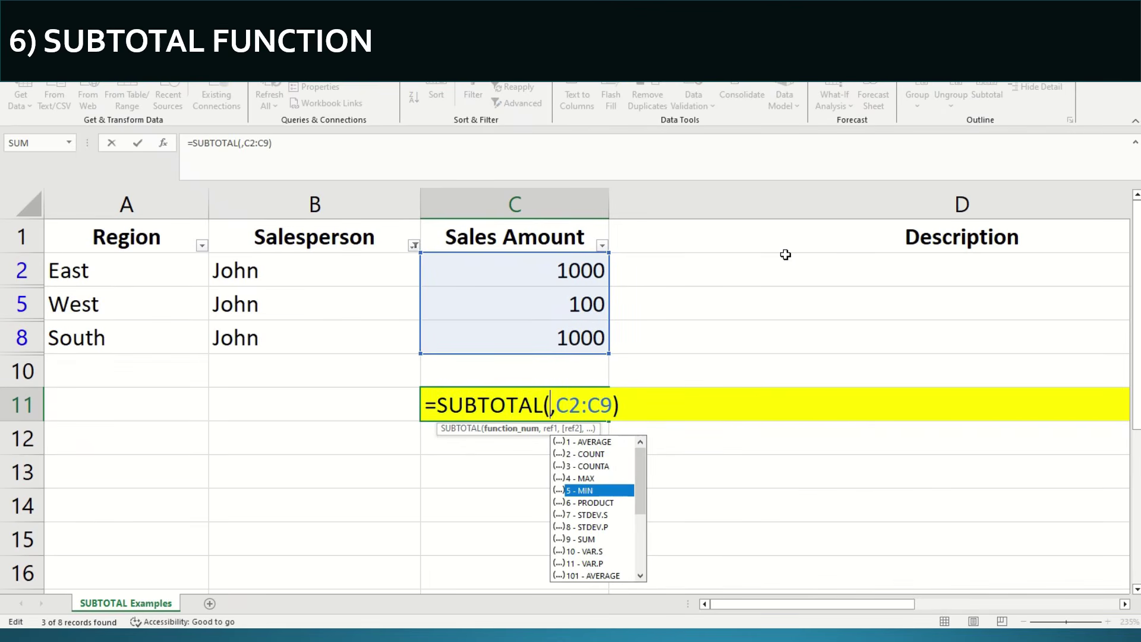
pyautogui.write('5')
pyautogui.hotkey('ctrl', 'Return')
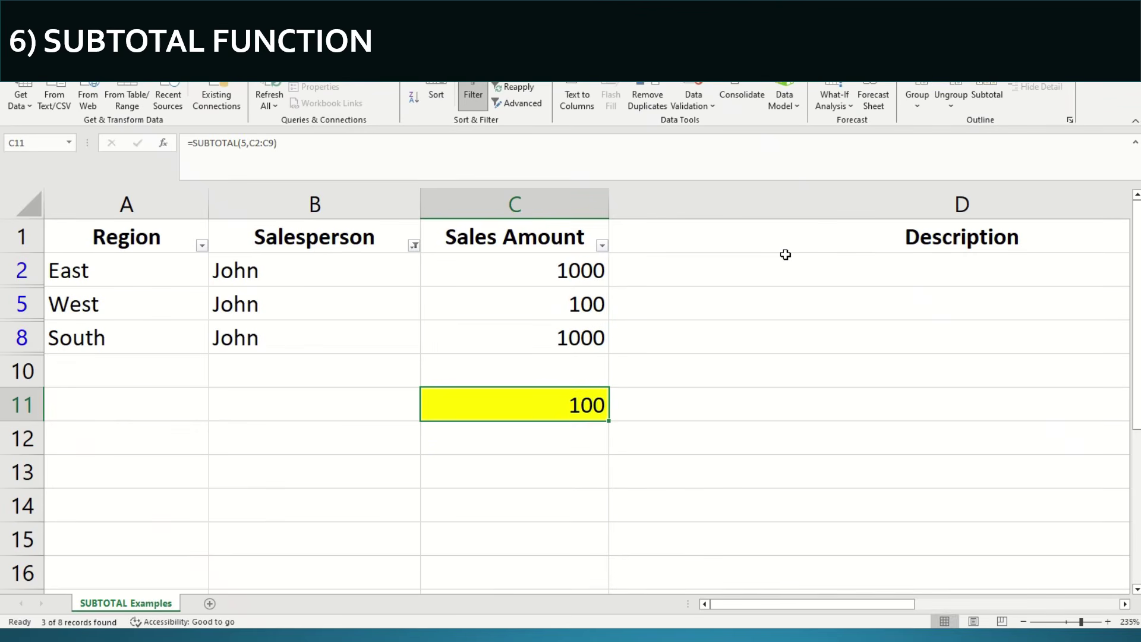
# Review the SUBTOTAL formula in C11, remove the filters from the table, and select C3
pyautogui.press('F2')
pyautogui.press('Escape')
pyautogui.click(471, 101)
pyautogui.click(576, 292)
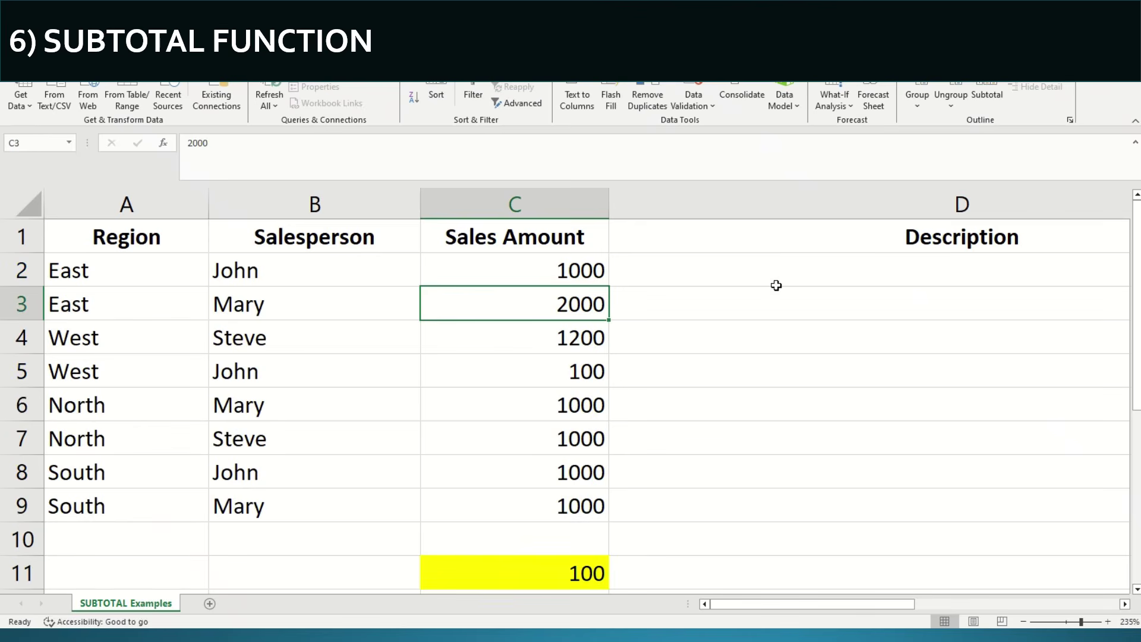
# Set the sales amount of the first South row, C8, to 10 and select the SUBTOTAL result in C11
pyautogui.press('Down')
pyautogui.press('Down')
pyautogui.press('Down')
pyautogui.press('Down')
pyautogui.press('Down')
pyautogui.press('Down')
pyautogui.press('Up')
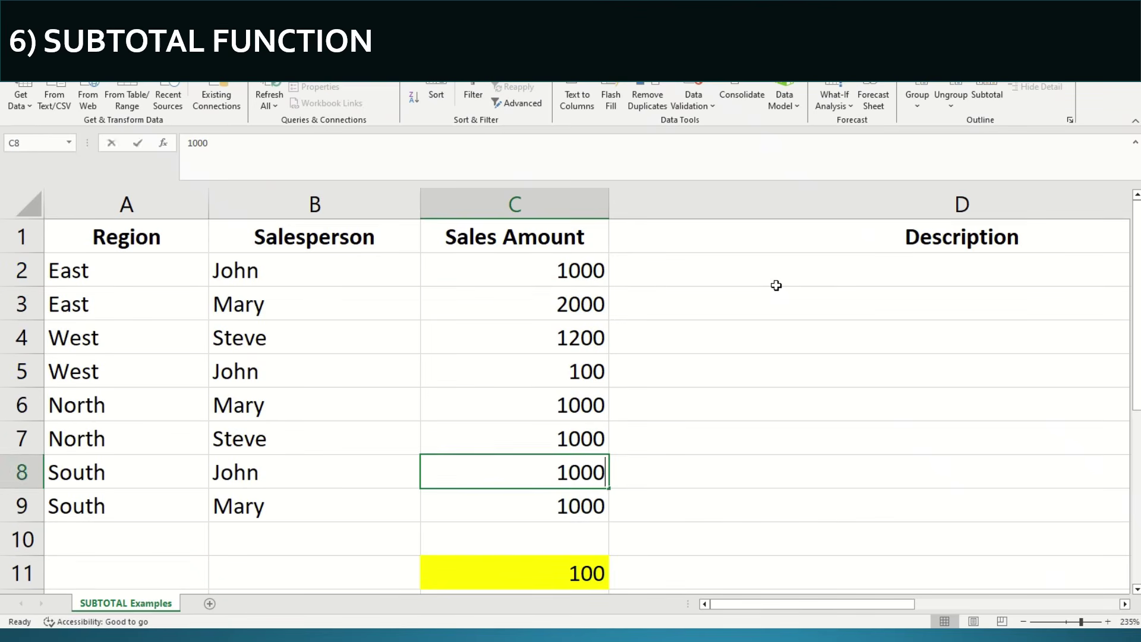
pyautogui.press('Down')
pyautogui.click(594, 552)
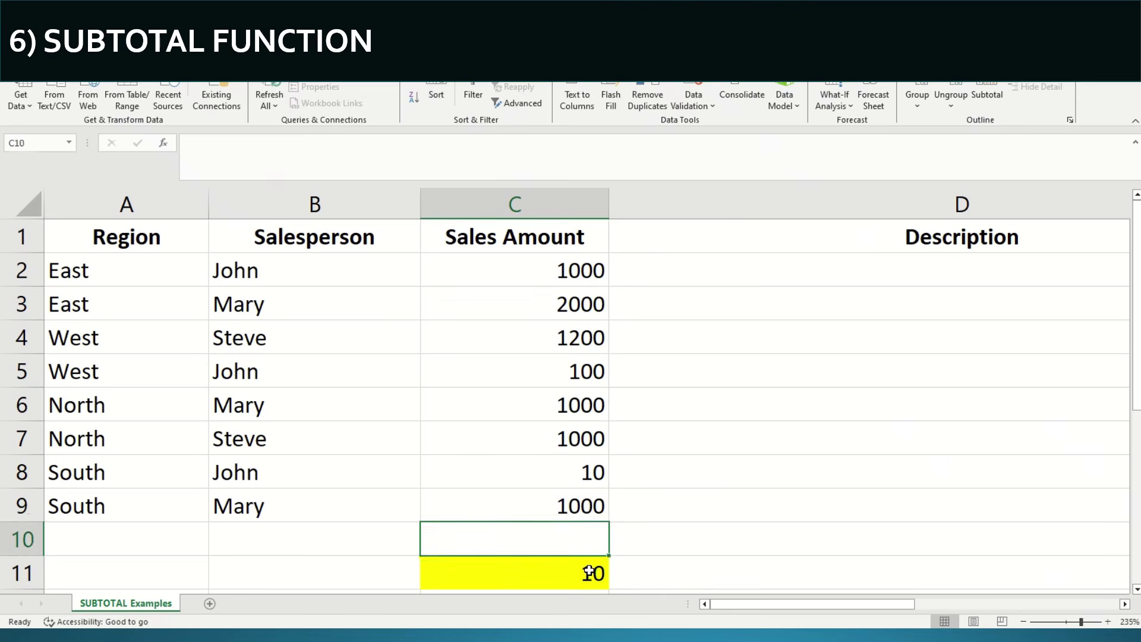
pyautogui.click(588, 570)
# Set the sales amount in C8 back to 1000 and the last South row's amount, C9, to 10
pyautogui.doubleClick(570, 474)
pyautogui.write('00')
pyautogui.press('Return')
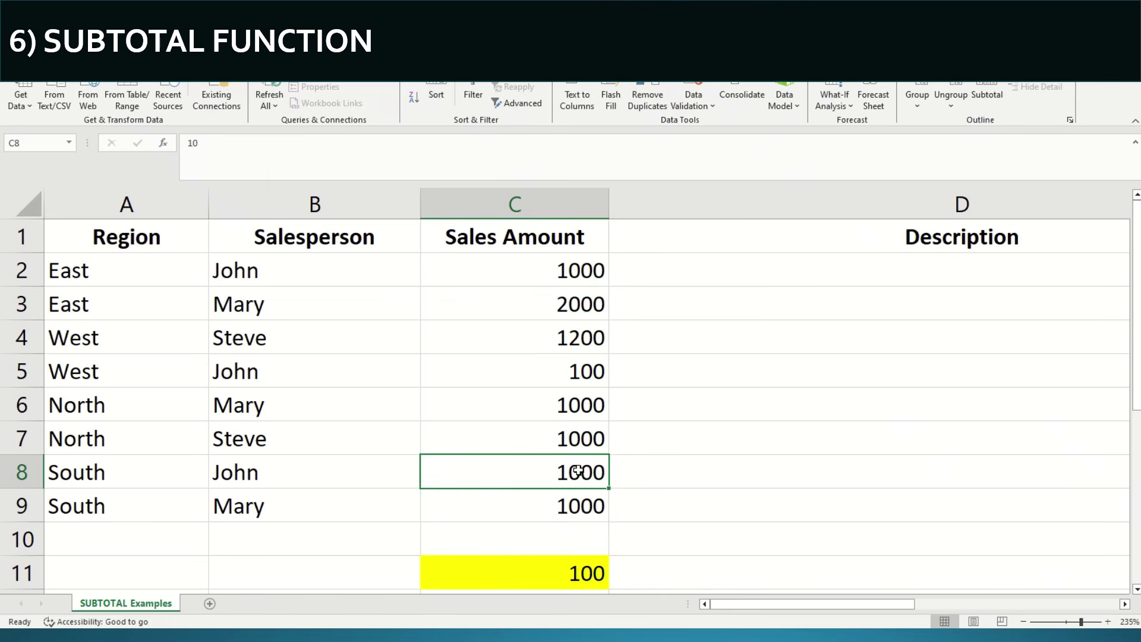
pyautogui.write('10')
pyautogui.press('Return')
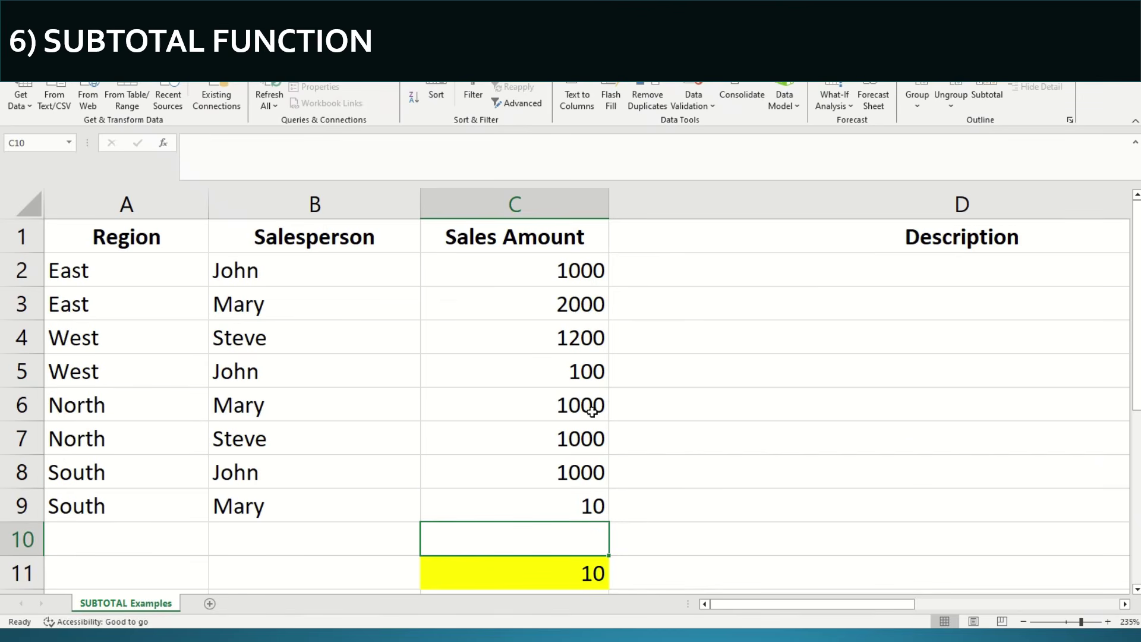
# Add filters to the header row, show only the first listed salesperson's rows, and select the SUBTOTAL result in C11
pyautogui.click(24, 236)
pyautogui.click(473, 106)
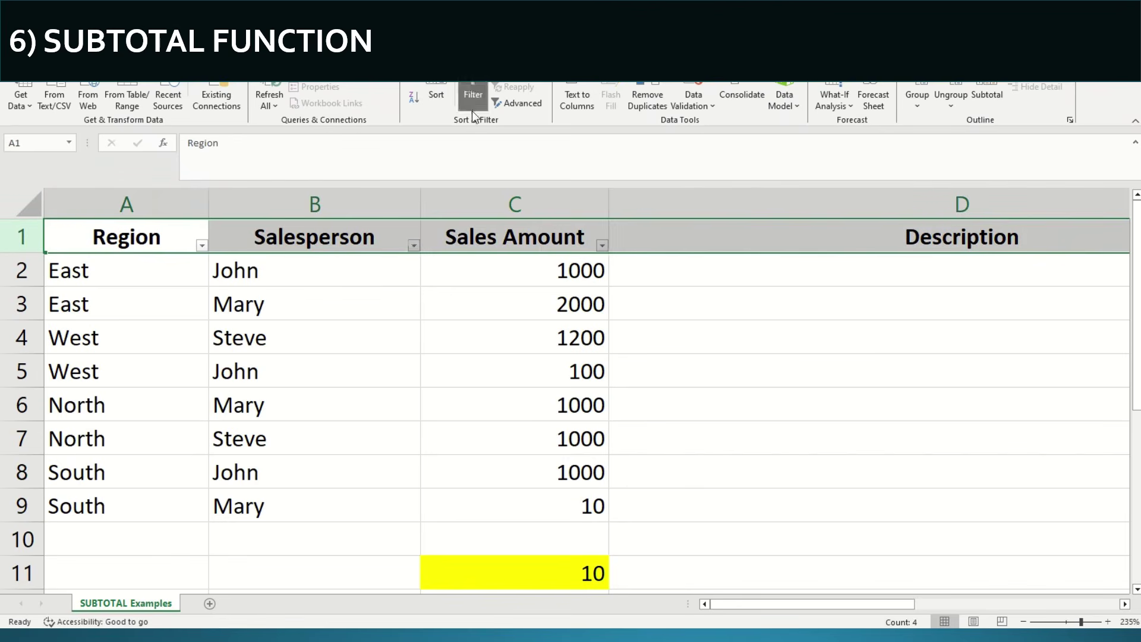
pyautogui.click(413, 245)
pyautogui.click(290, 405)
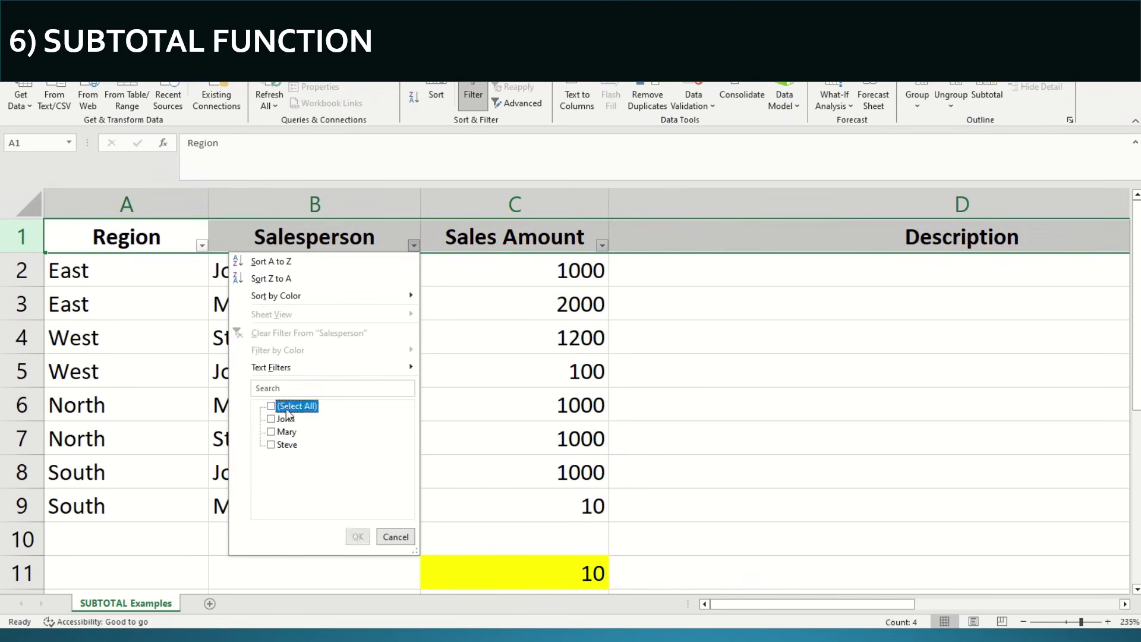
pyautogui.click(284, 419)
pyautogui.click(357, 536)
pyautogui.click(574, 394)
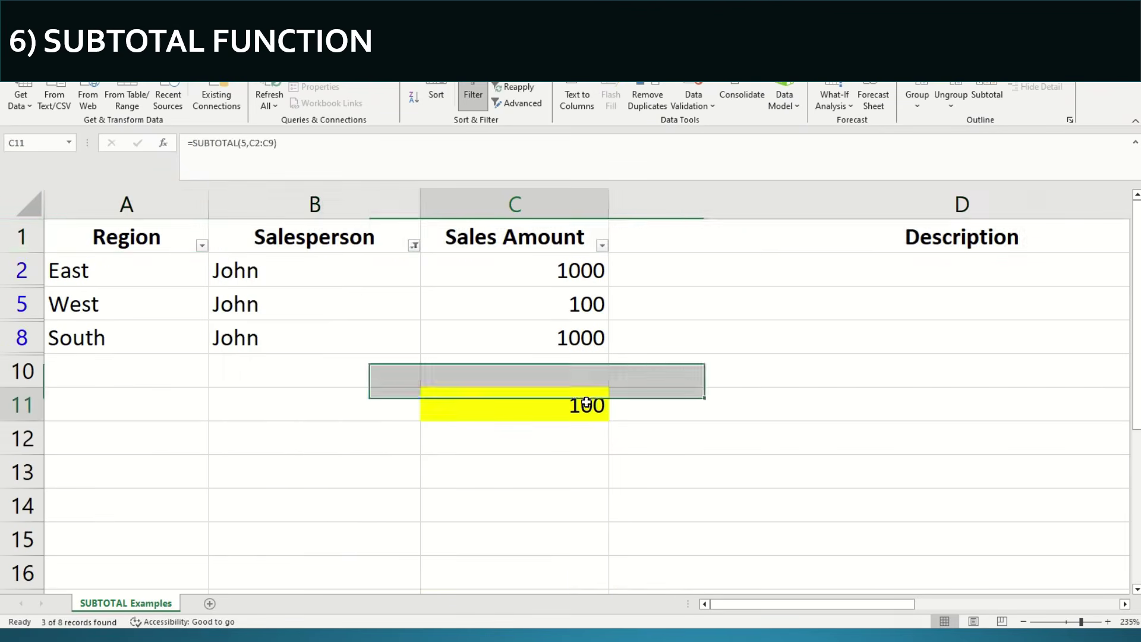
# Reselect all salespeople in the Salesperson column filter so every row is shown
pyautogui.click(413, 244)
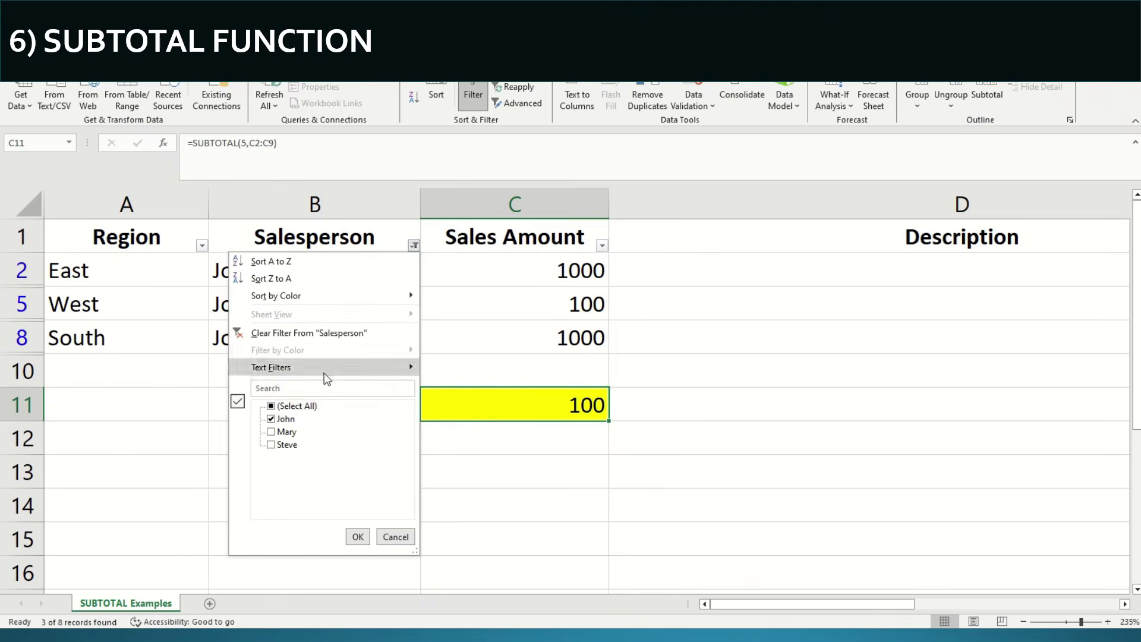
pyautogui.click(294, 406)
pyautogui.click(355, 538)
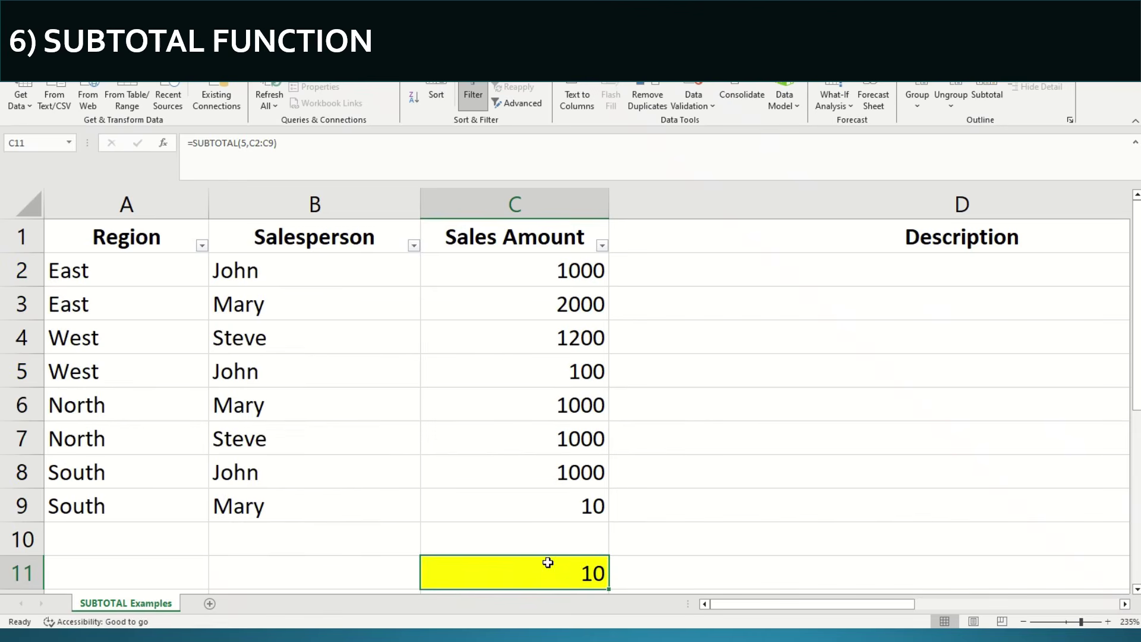